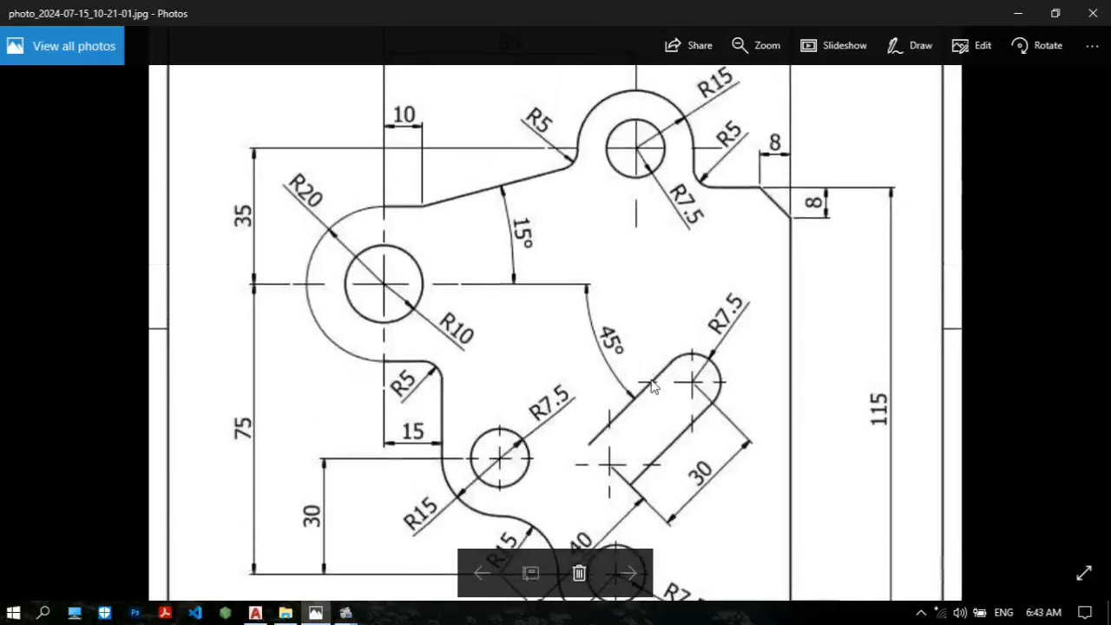
{"action": "left_click_drag", "start_coordinate": [634, 396], "coordinate": [634, 367]}
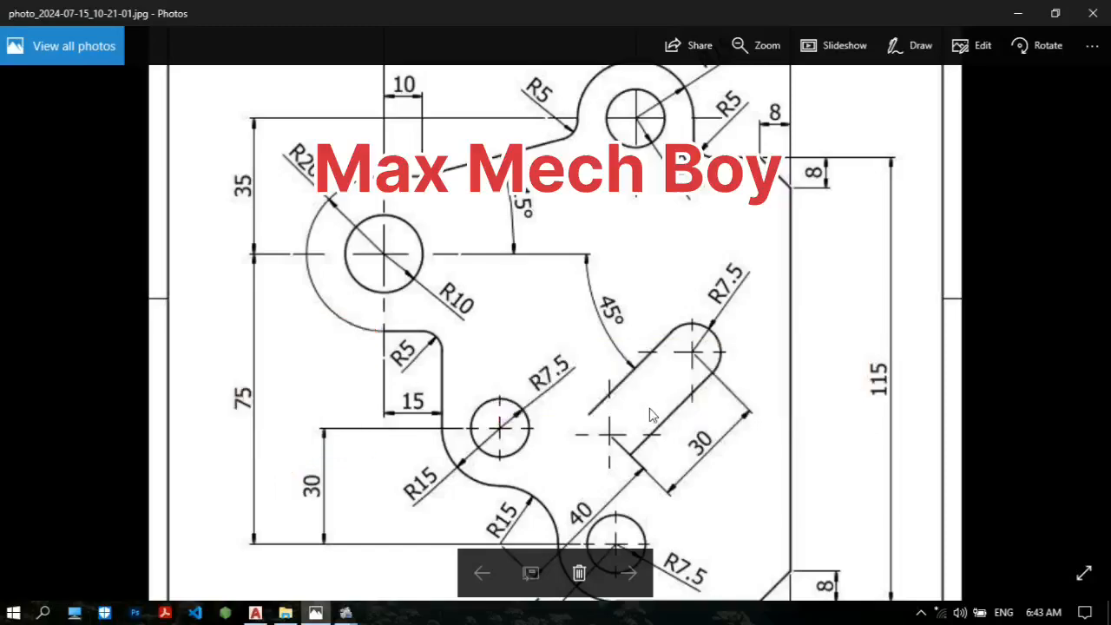
{"action": "mouse_move", "coordinate": [653, 414]}
{"action": "left_mouse_down"}
{"action": "mouse_move", "coordinate": [645, 379]}
{"action": "mouse_move", "coordinate": [644, 419]}
{"action": "left_mouse_up"}
{"action": "left_click_drag", "start_coordinate": [577, 319], "coordinate": [577, 350]}
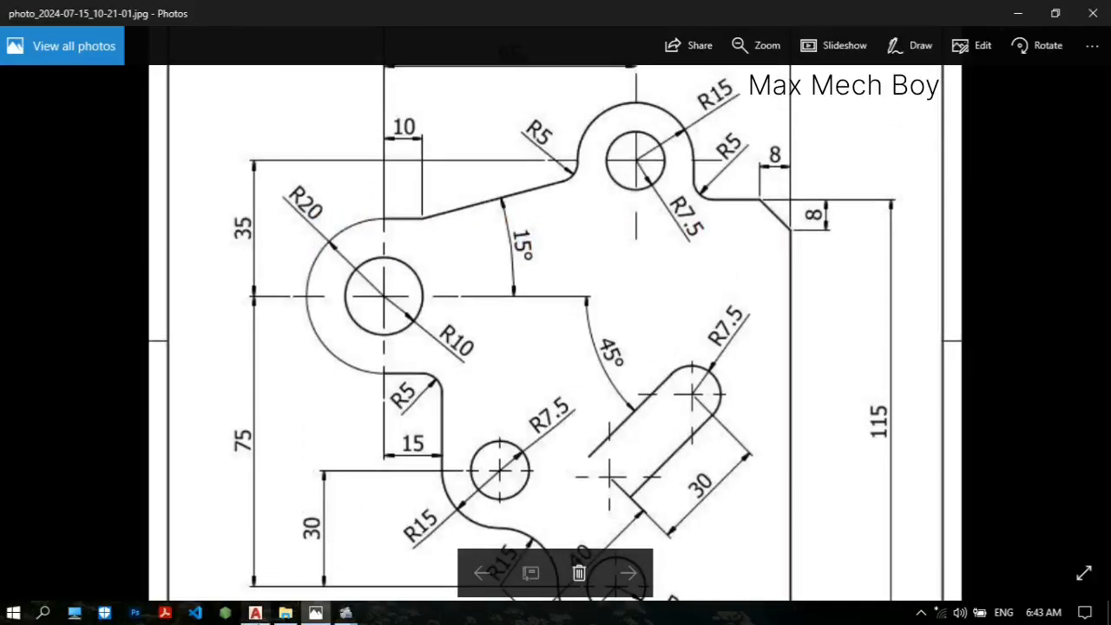
- Switch to AutoCAD and set the drawing's length units to Decimal with 0.00 precision
{"action": "left_click", "coordinate": [255, 613]}
{"action": "scroll", "coordinate": [573, 284], "scroll_direction": "up", "scroll_amount": 1}
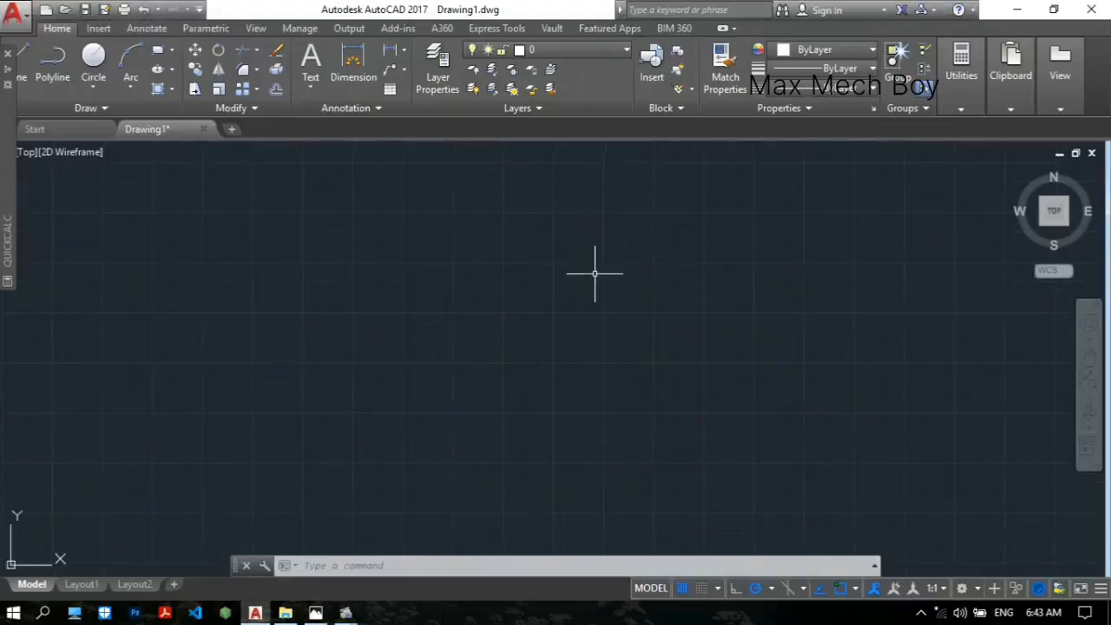
{"action": "type", "text": "UN"}
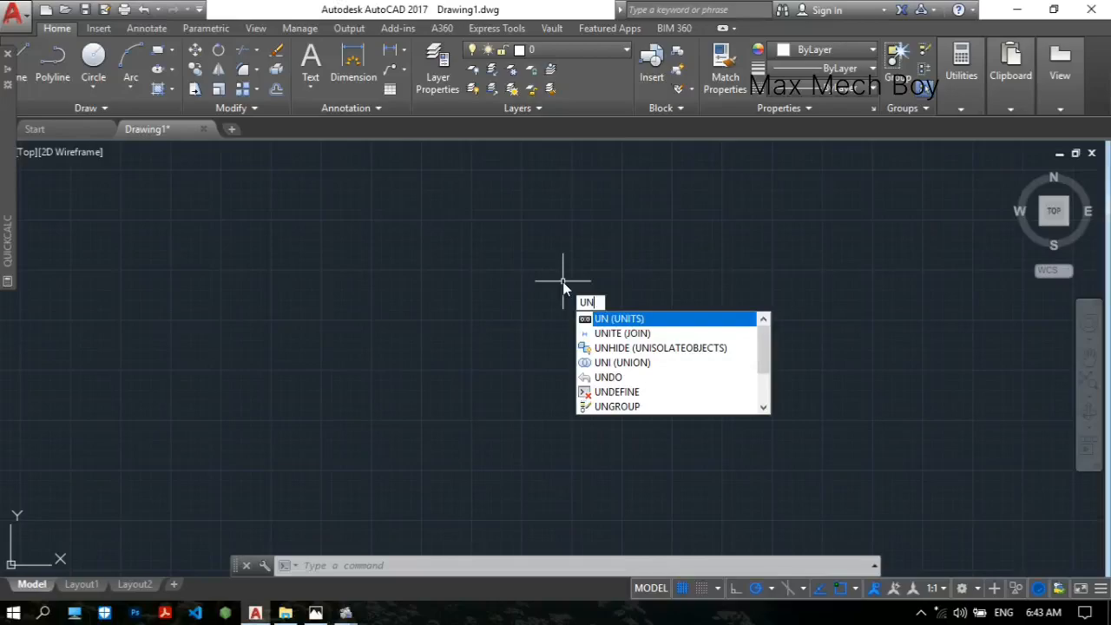
{"action": "key", "text": "Return"}
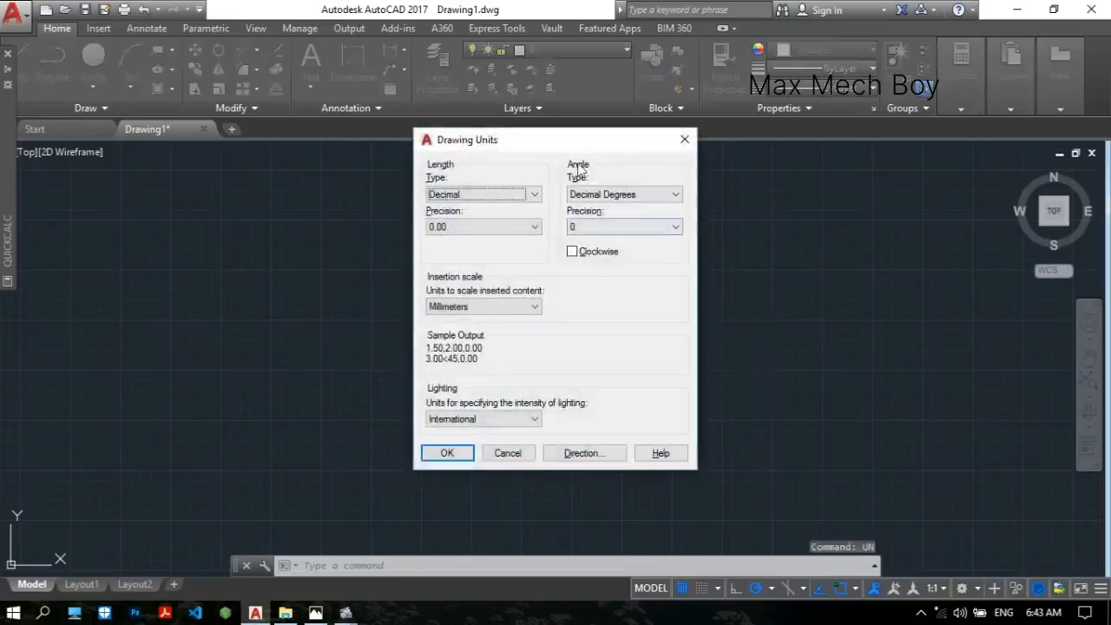
{"action": "left_click", "coordinate": [533, 195]}
{"action": "left_click", "coordinate": [533, 196]}
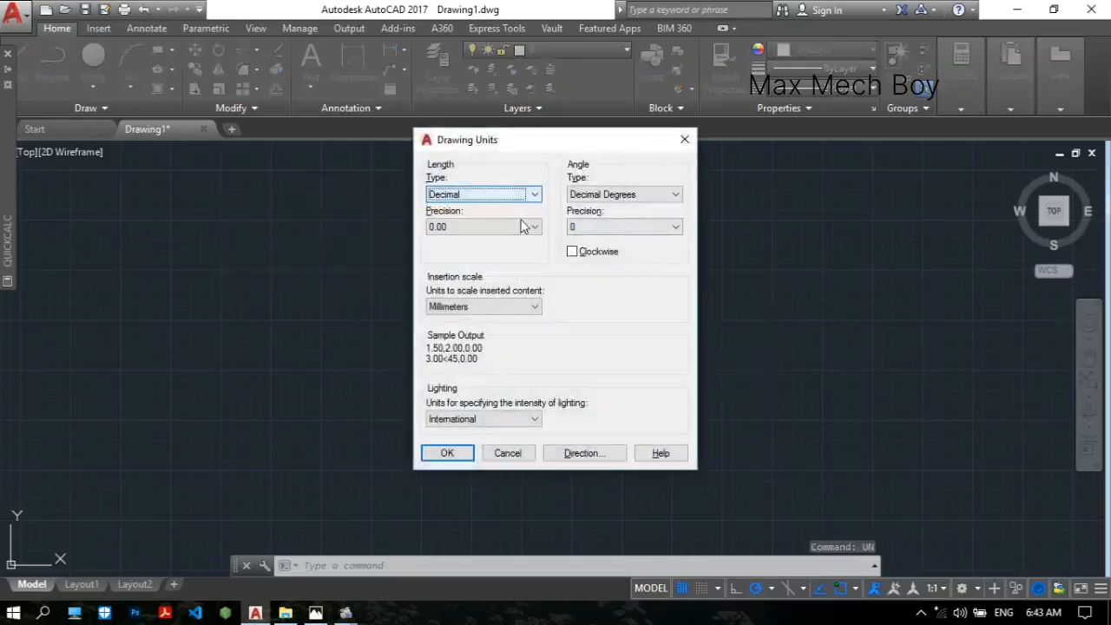
{"action": "left_click", "coordinate": [527, 228]}
{"action": "left_click", "coordinate": [512, 263]}
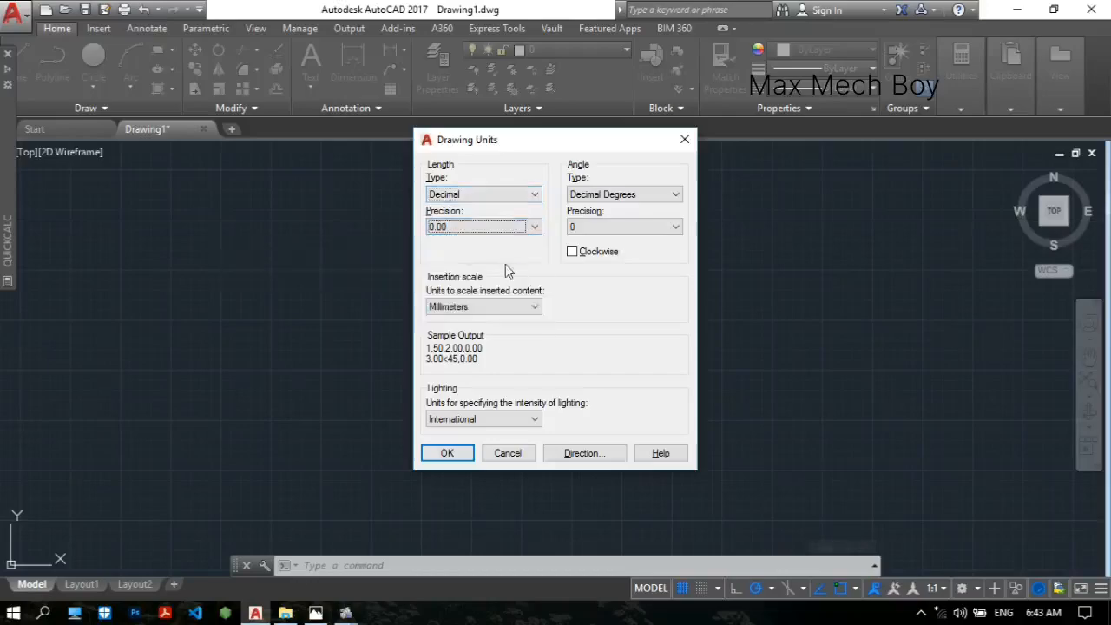
{"action": "left_click", "coordinate": [449, 452]}
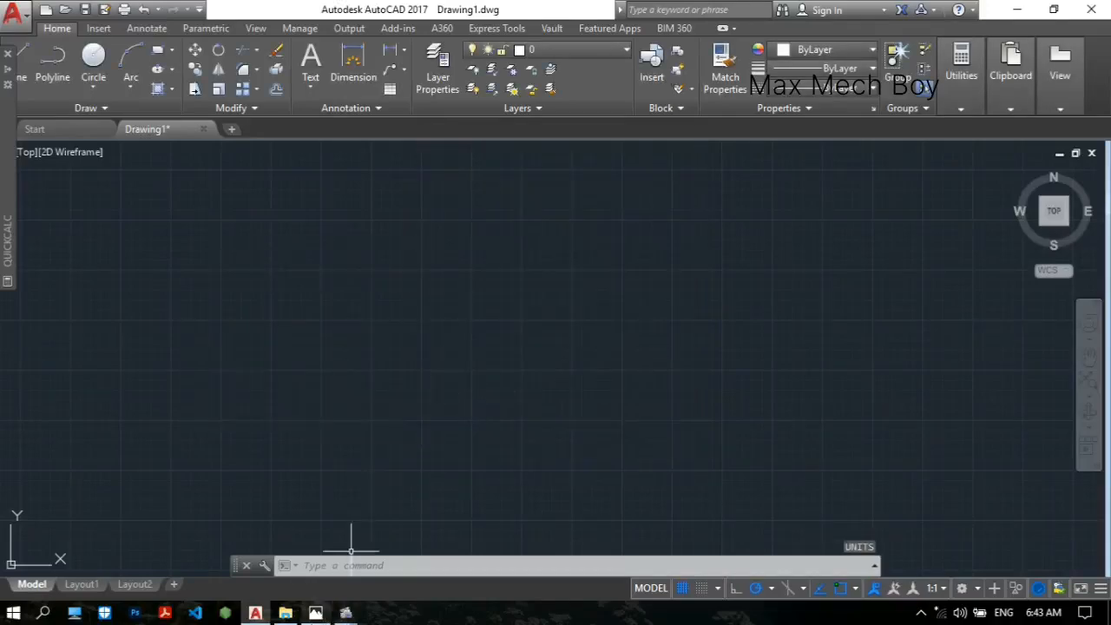
- Switch to the reference drawing in Photos and examine the R20 arc, the R10 hole and their surrounding dimensions
{"action": "left_click", "coordinate": [315, 613]}
{"action": "scroll", "coordinate": [413, 295], "scroll_direction": "down", "scroll_amount": 1}
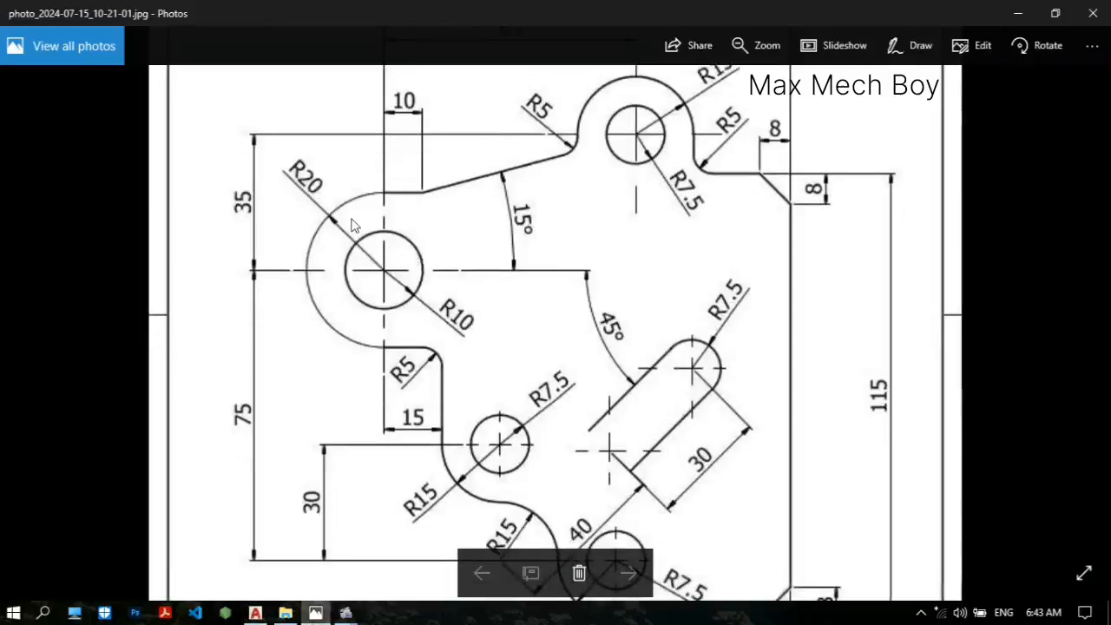
{"action": "scroll", "coordinate": [395, 203], "scroll_direction": "up", "scroll_amount": 1}
{"action": "mouse_move", "coordinate": [460, 348]}
{"action": "left_mouse_down"}
{"action": "mouse_move", "coordinate": [461, 157]}
{"action": "mouse_move", "coordinate": [460, 354]}
{"action": "left_mouse_up"}
{"action": "left_click_drag", "start_coordinate": [365, 283], "coordinate": [401, 247]}
{"action": "left_click_drag", "start_coordinate": [384, 208], "coordinate": [375, 236]}
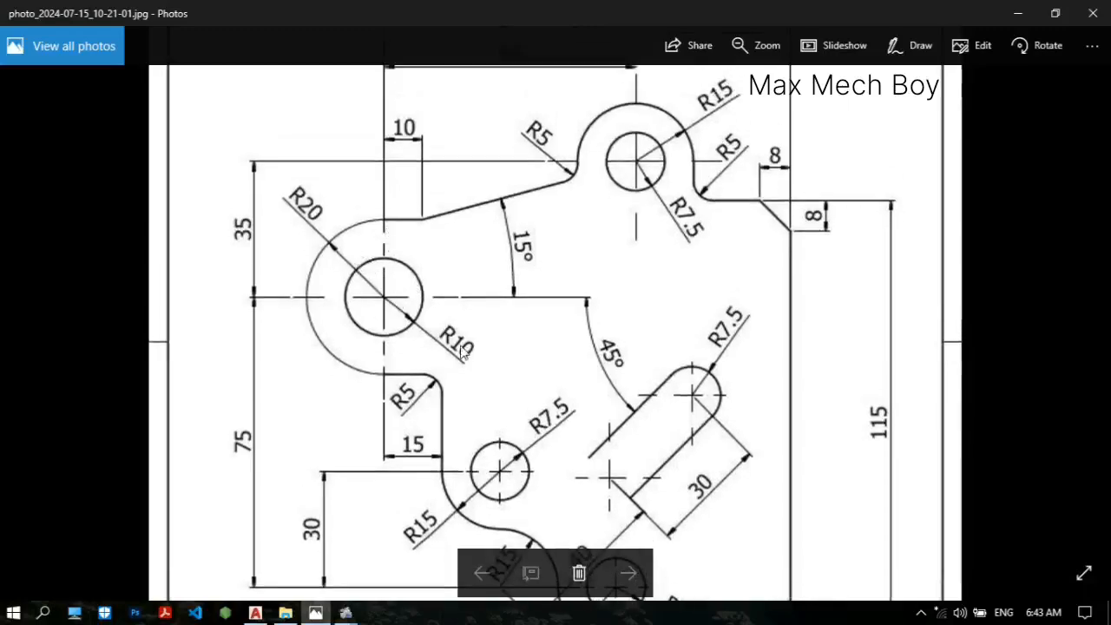
{"action": "mouse_move", "coordinate": [464, 353]}
{"action": "left_mouse_down"}
{"action": "mouse_move", "coordinate": [464, 165]}
{"action": "mouse_move", "coordinate": [462, 352]}
{"action": "left_mouse_up"}
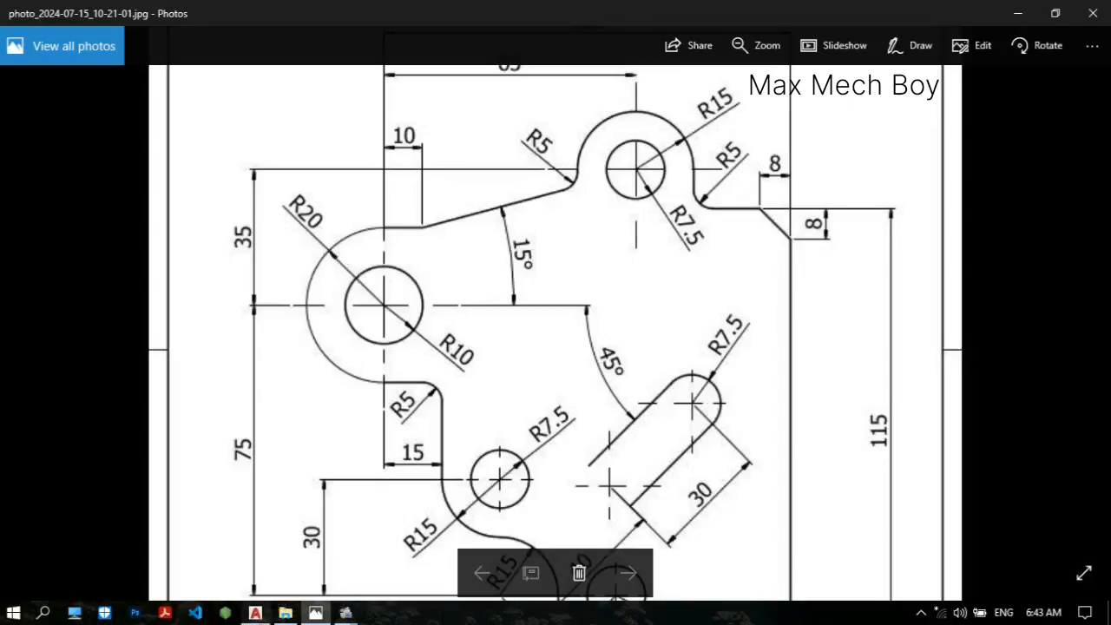
- Switch to AutoCAD, turn on Ortho mode and draw a circle with a radius of 20
{"action": "left_click", "coordinate": [255, 612]}
{"action": "type", "text": "c"}
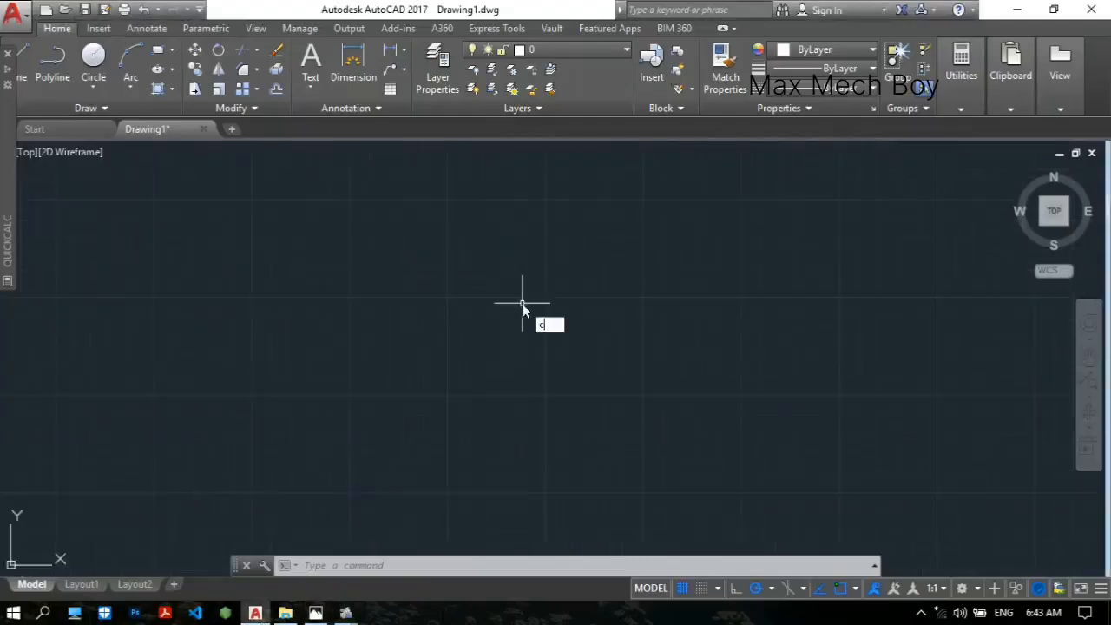
{"action": "key", "text": "Return"}
{"action": "left_click", "coordinate": [426, 328]}
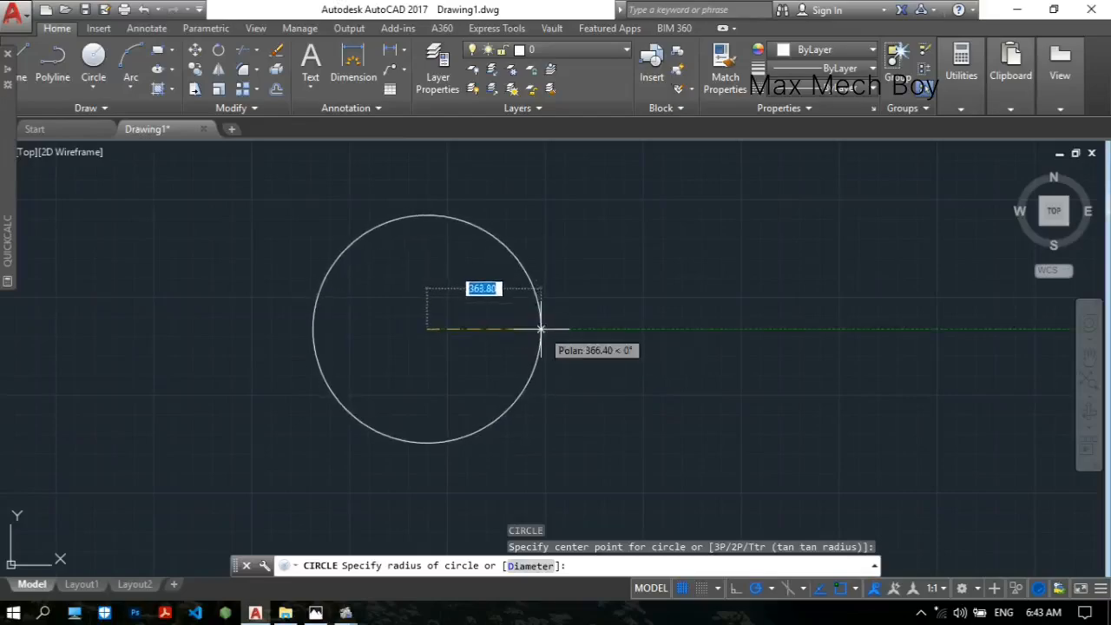
{"action": "left_click", "coordinate": [733, 590]}
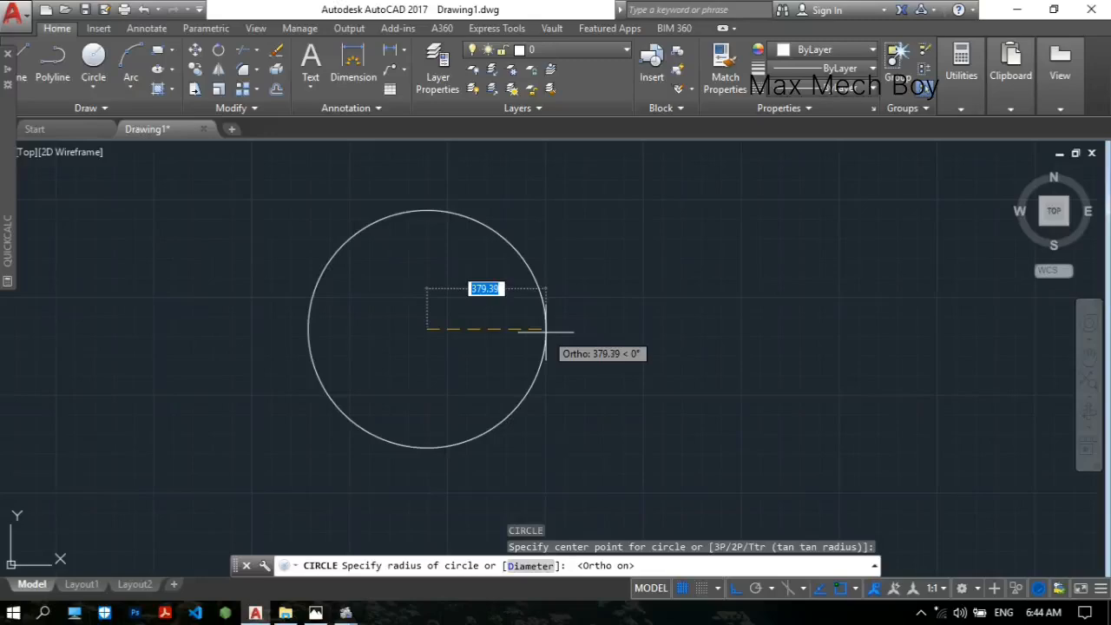
{"action": "type", "text": "20"}
{"action": "key", "text": "Return"}
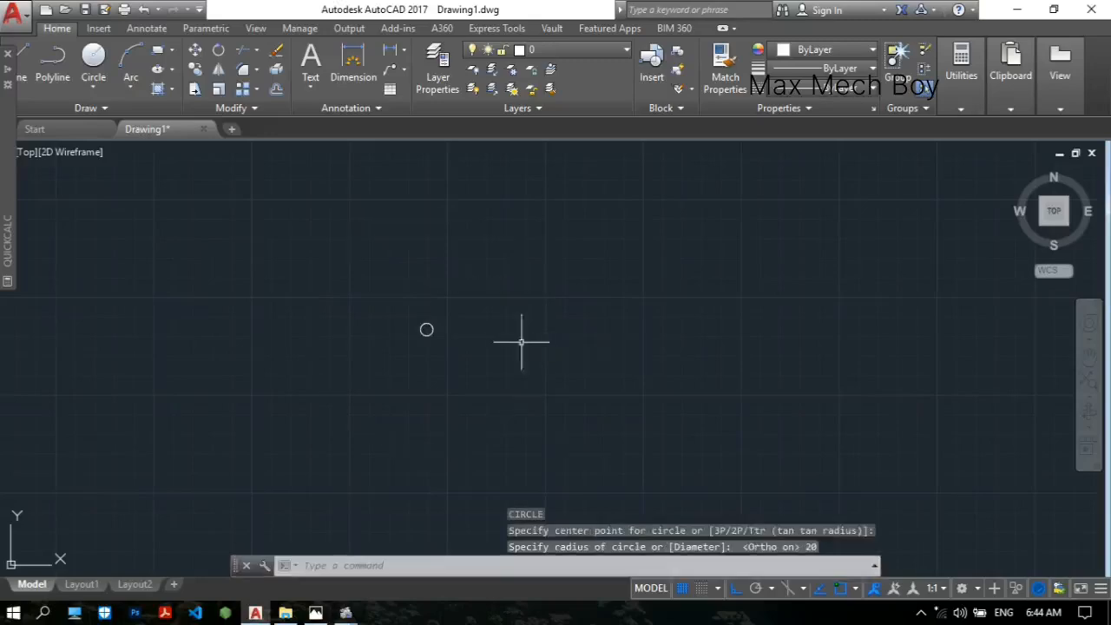
{"action": "scroll", "coordinate": [434, 312], "scroll_direction": "up", "scroll_amount": 5}
{"action": "scroll", "coordinate": [499, 286], "scroll_direction": "up", "scroll_amount": 5}
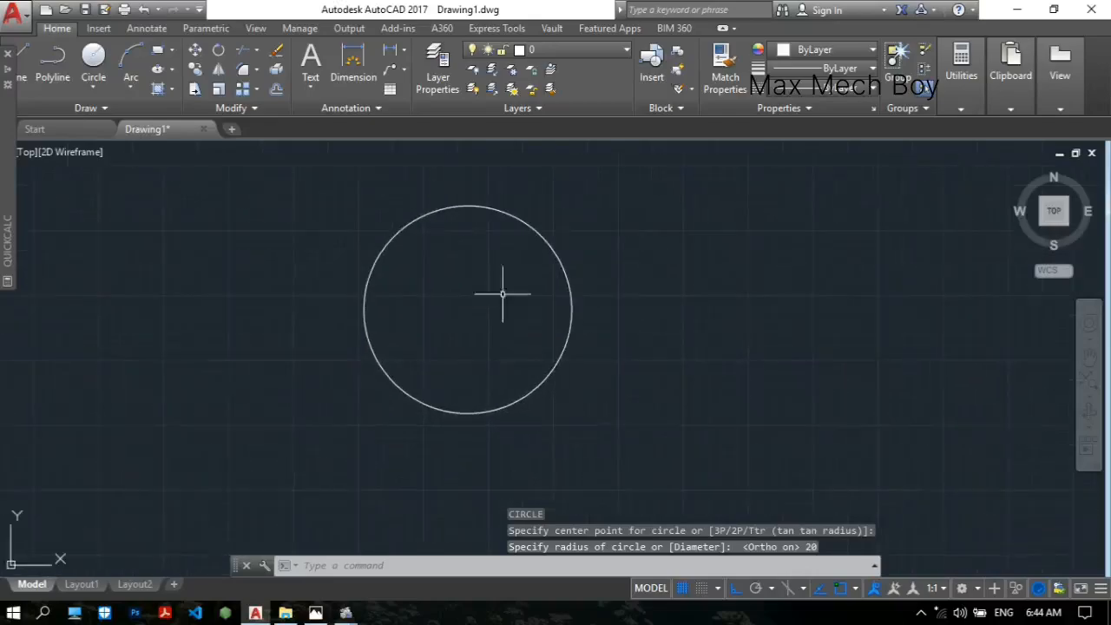
{"action": "scroll", "coordinate": [494, 291], "scroll_direction": "down", "scroll_amount": 2}
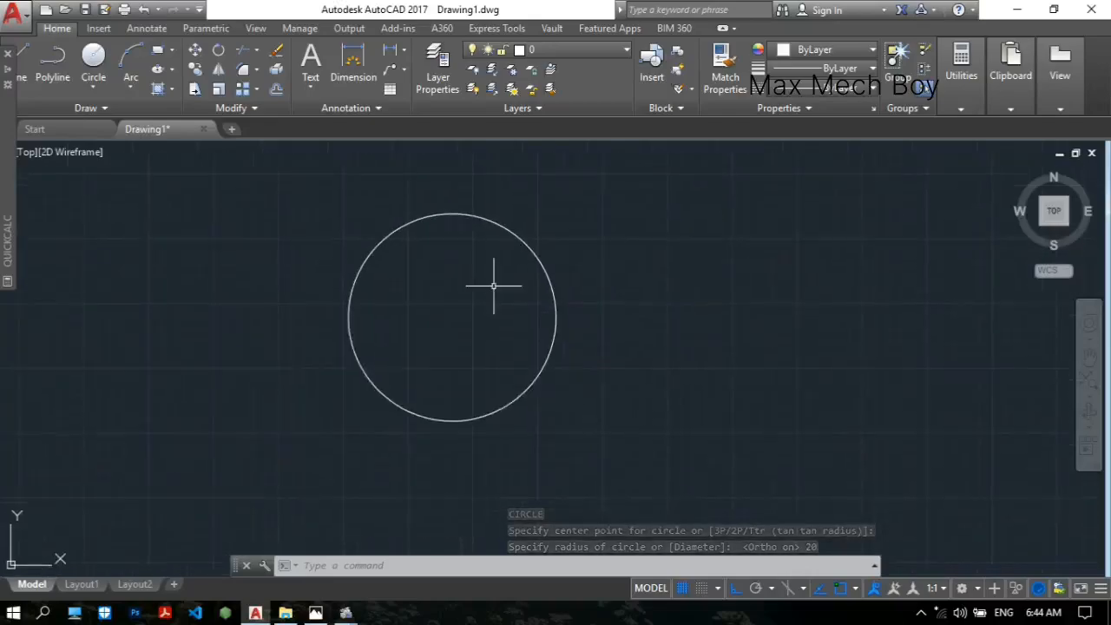
- Check the reference drawing in Photos and draw a circle of radius 15 in AutoCAD, concentric with the radius-20 circle
{"action": "left_click", "coordinate": [315, 613]}
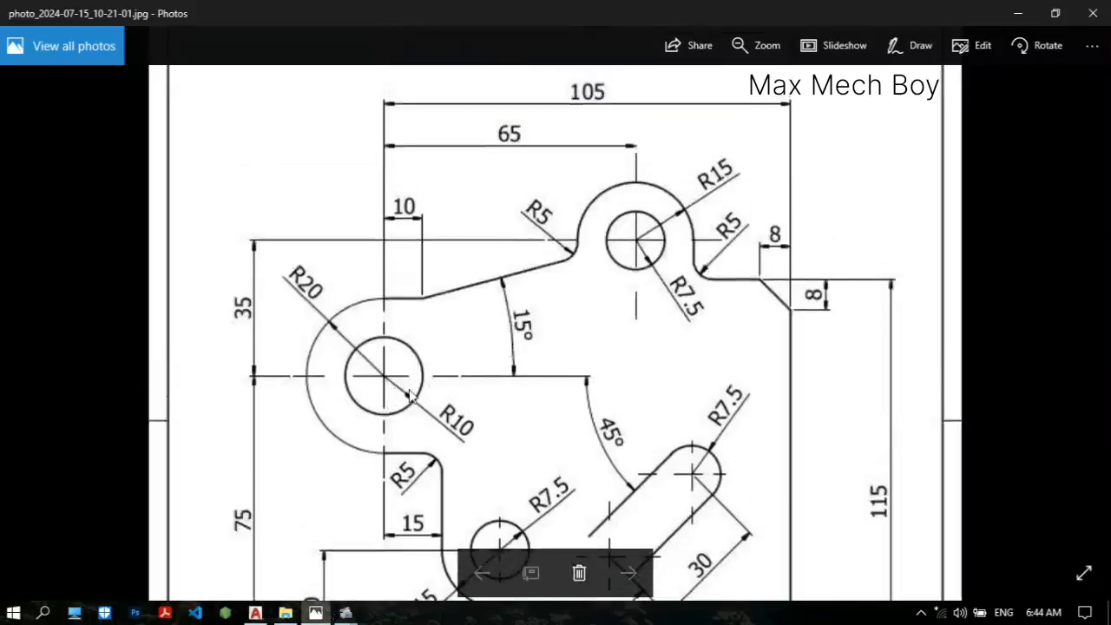
{"action": "left_click_drag", "start_coordinate": [424, 371], "coordinate": [442, 397]}
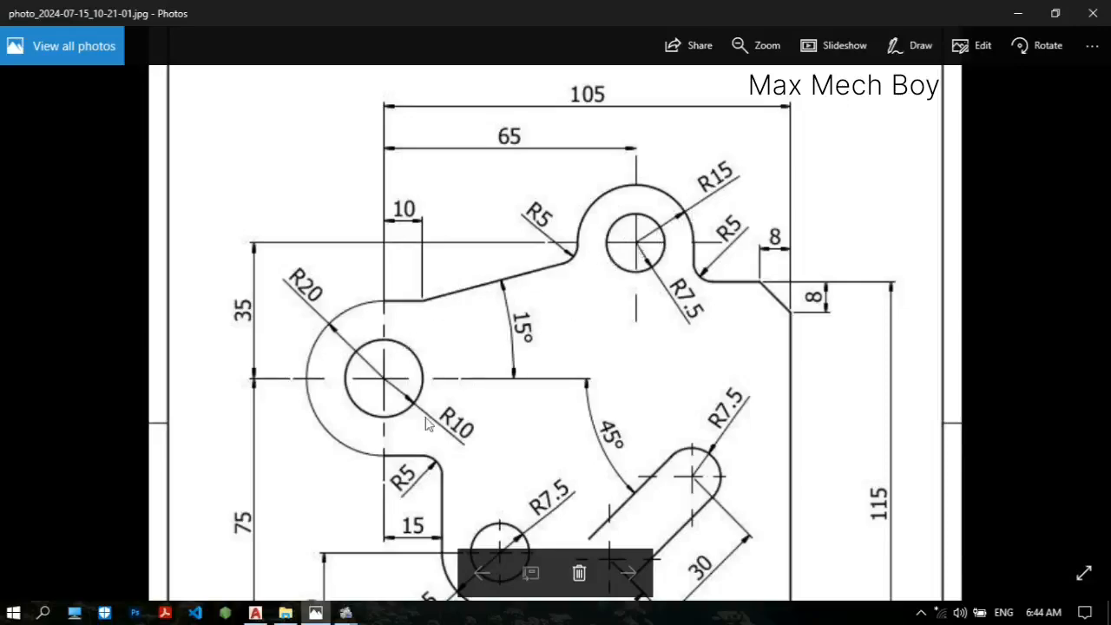
{"action": "left_click", "coordinate": [255, 613]}
{"action": "middle_click_drag", "start_coordinate": [767, 244], "coordinate": [644, 295]}
{"action": "type", "text": "c"}
{"action": "key", "text": "Return"}
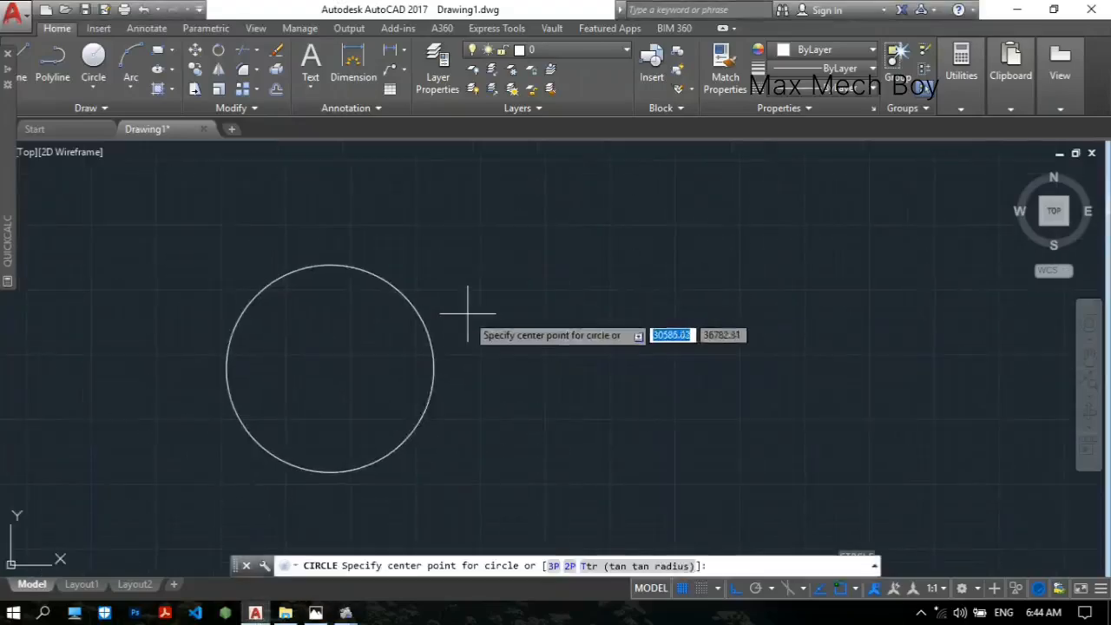
{"action": "left_click", "coordinate": [329, 368]}
{"action": "type", "text": "15"}
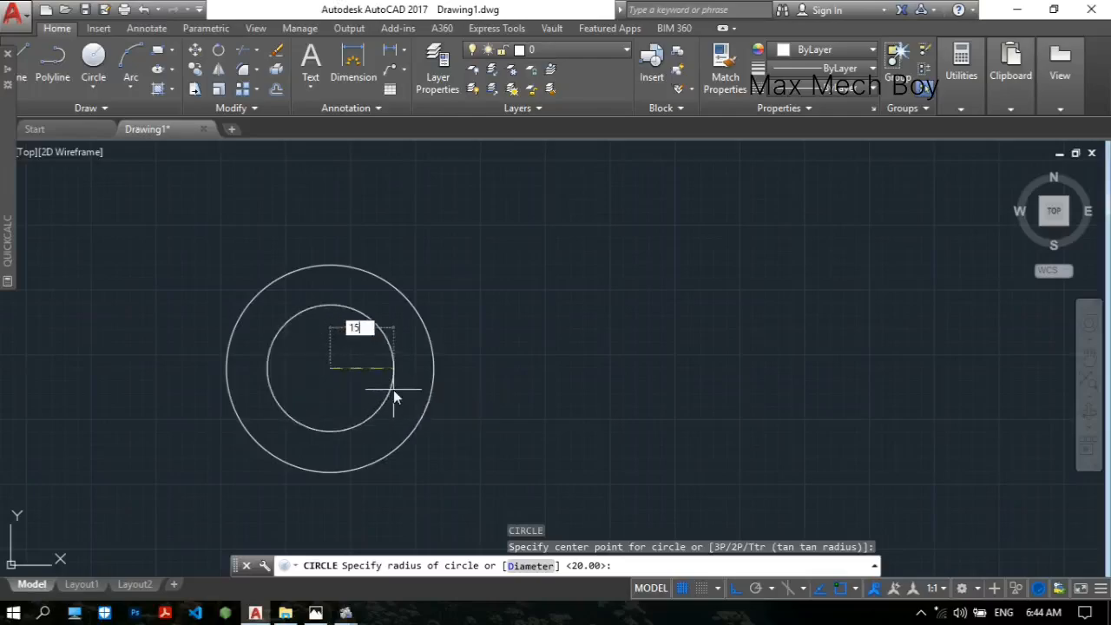
{"action": "key", "text": "Return"}
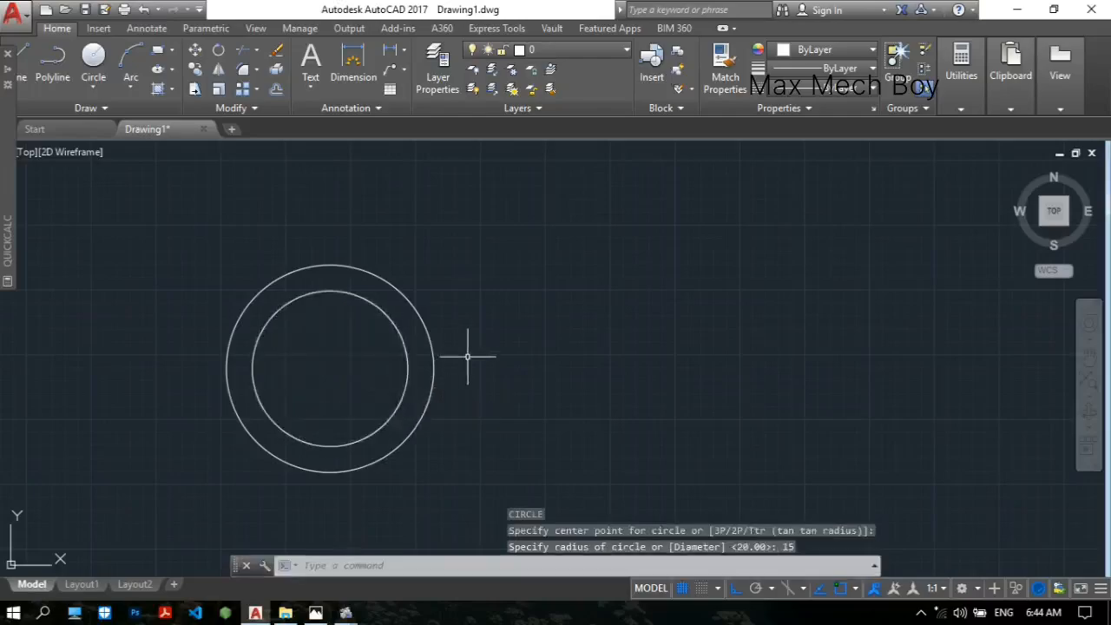
- Move the radius-15 circle 65 units horizontally to the right, using its center as the base point
{"action": "type", "text": "M"}
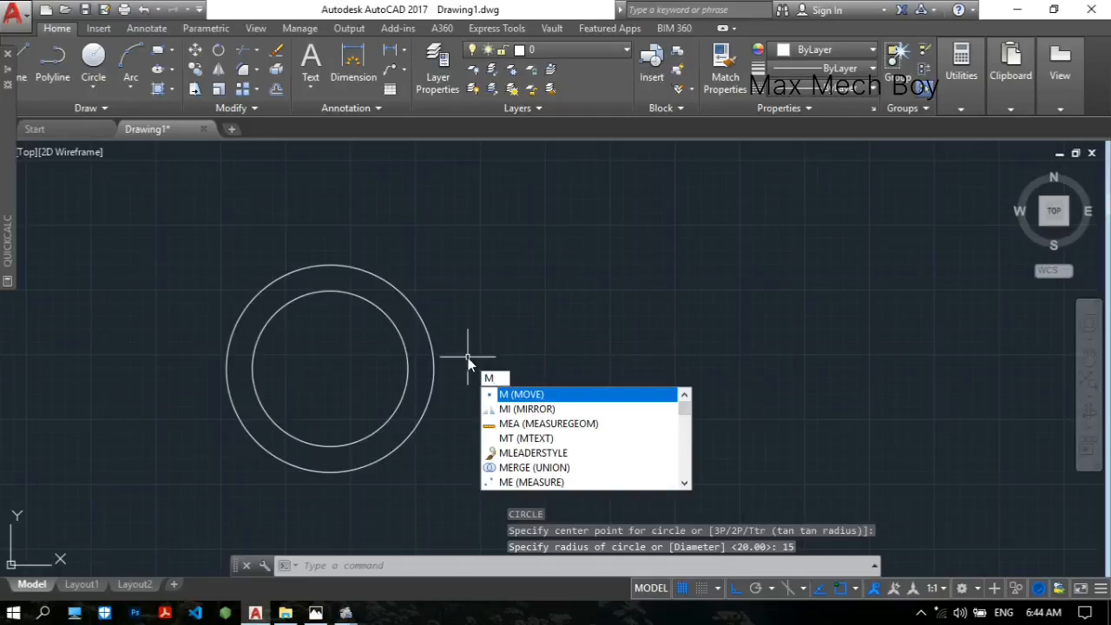
{"action": "key", "text": "Return"}
{"action": "left_click", "coordinate": [408, 360]}
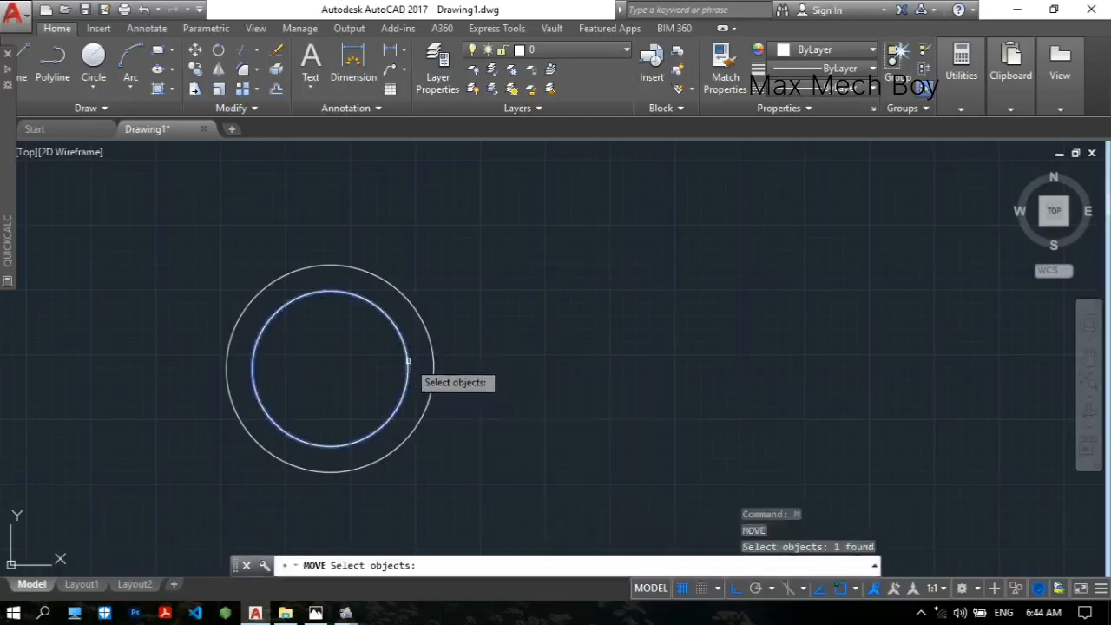
{"action": "key", "text": "Return"}
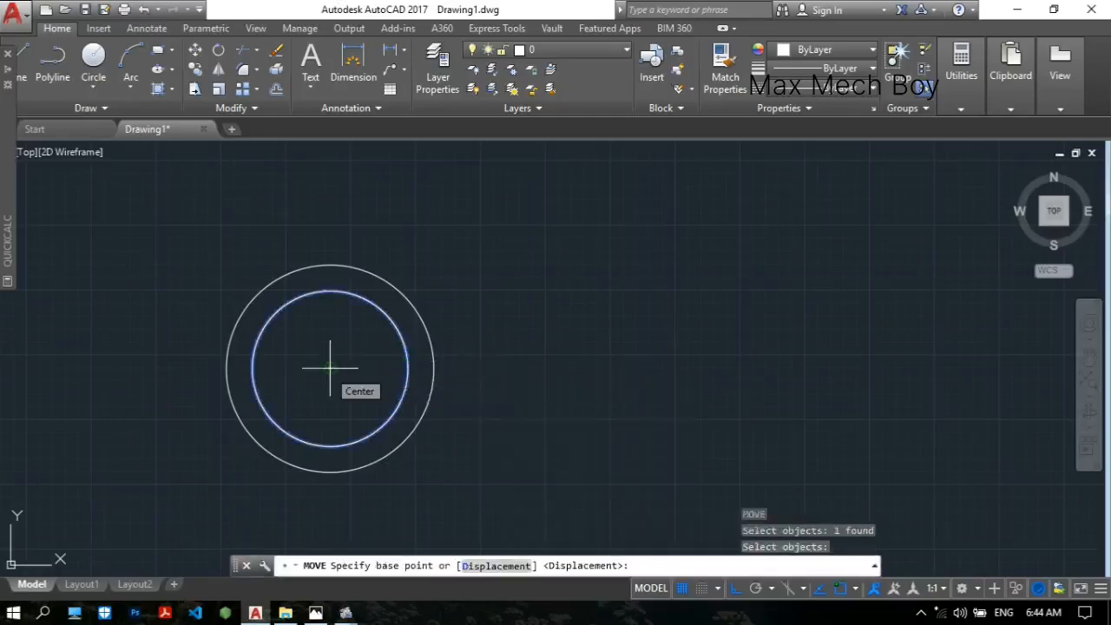
{"action": "left_click", "coordinate": [330, 367]}
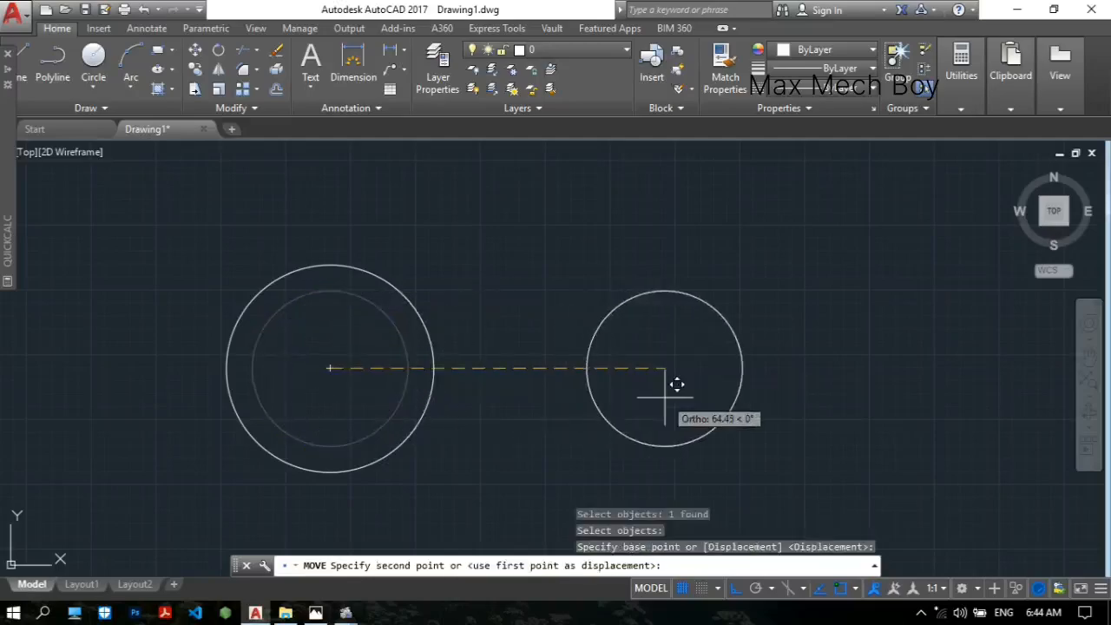
{"action": "type", "text": "65"}
{"action": "key", "text": "Return"}
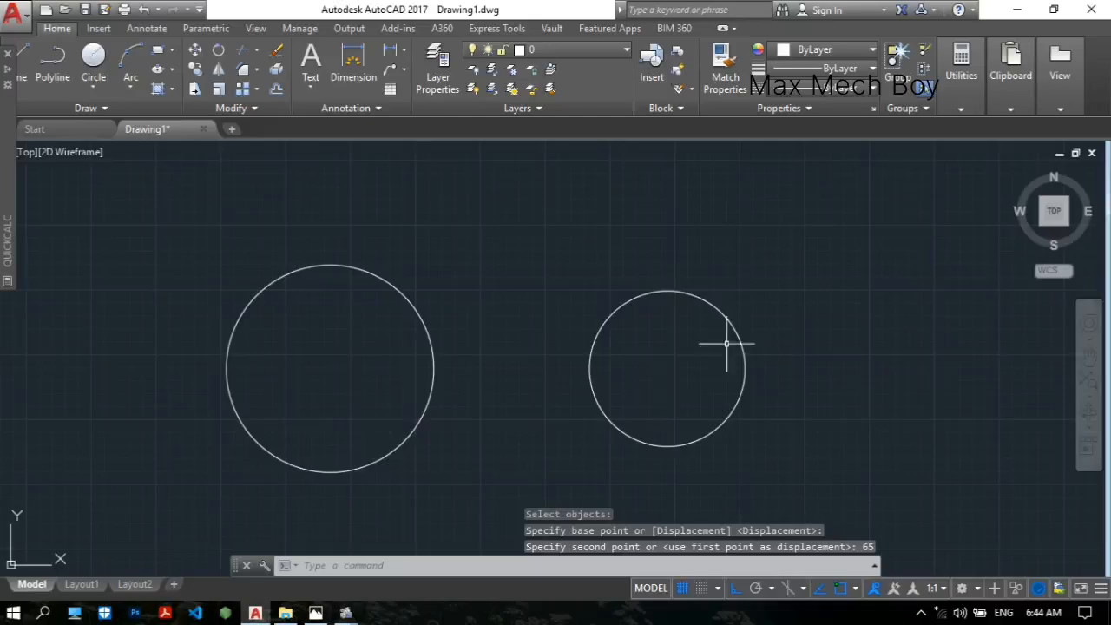
- Move the radius-15 circle 35 units vertically upward from its center
{"action": "type", "text": "m"}
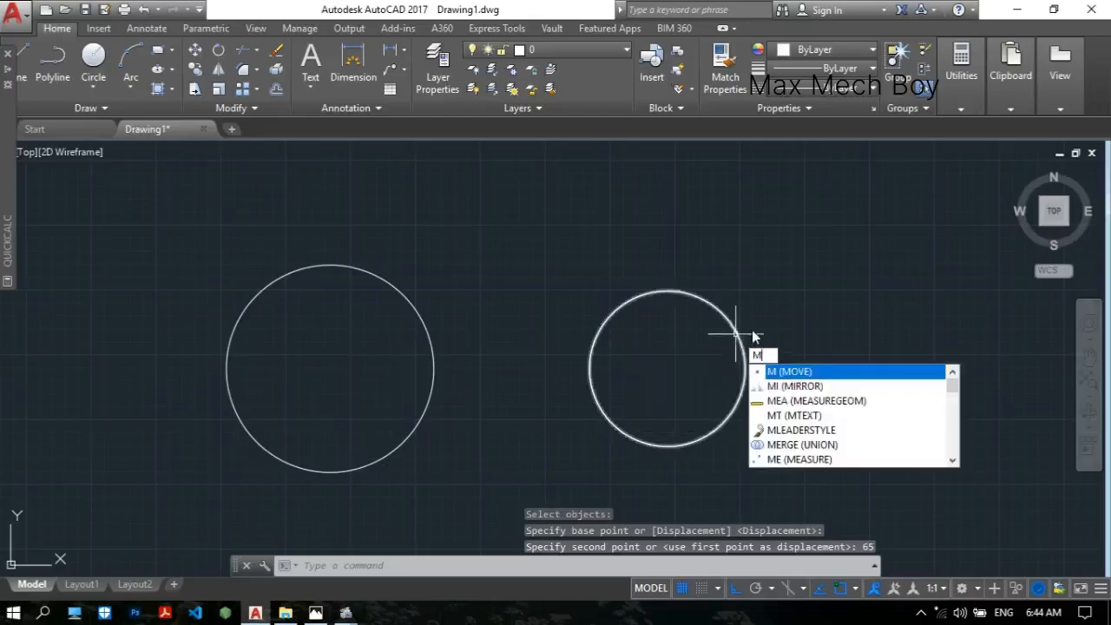
{"action": "key", "text": "Return"}
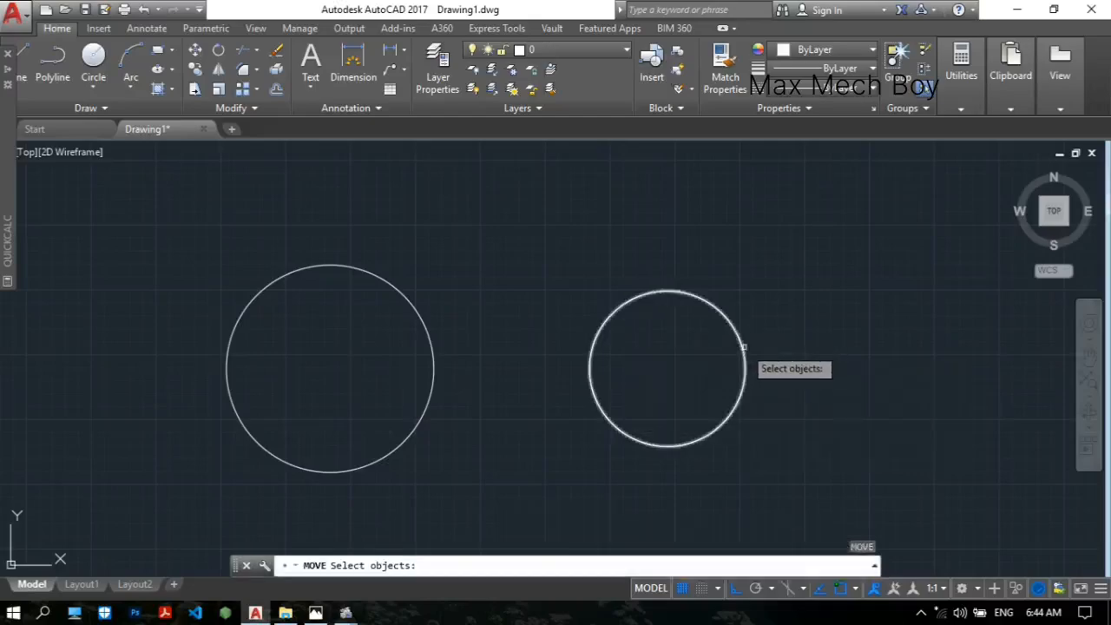
{"action": "left_click", "coordinate": [743, 342]}
{"action": "key", "text": "Return"}
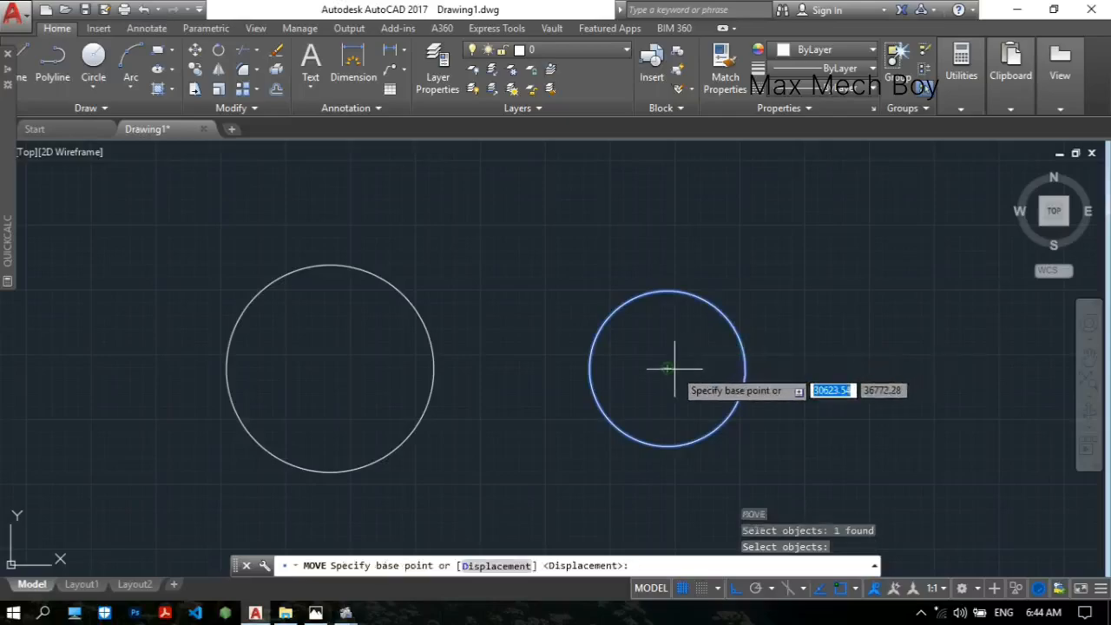
{"action": "left_click", "coordinate": [674, 368]}
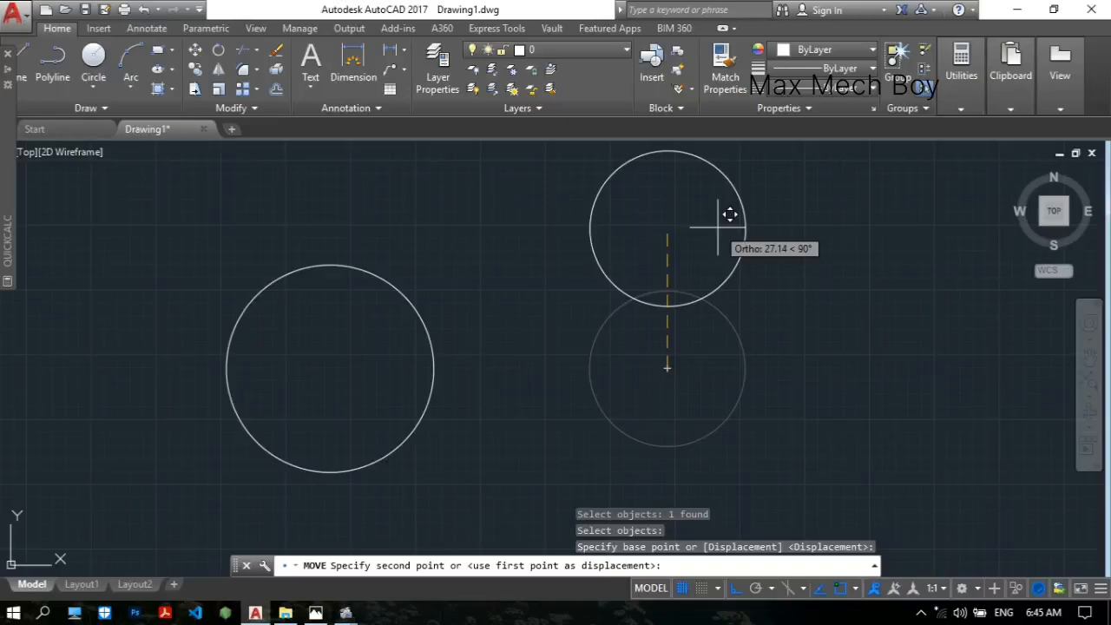
{"action": "type", "text": "35"}
{"action": "key", "text": "Return"}
{"action": "scroll", "coordinate": [717, 270], "scroll_direction": "down", "scroll_amount": 3}
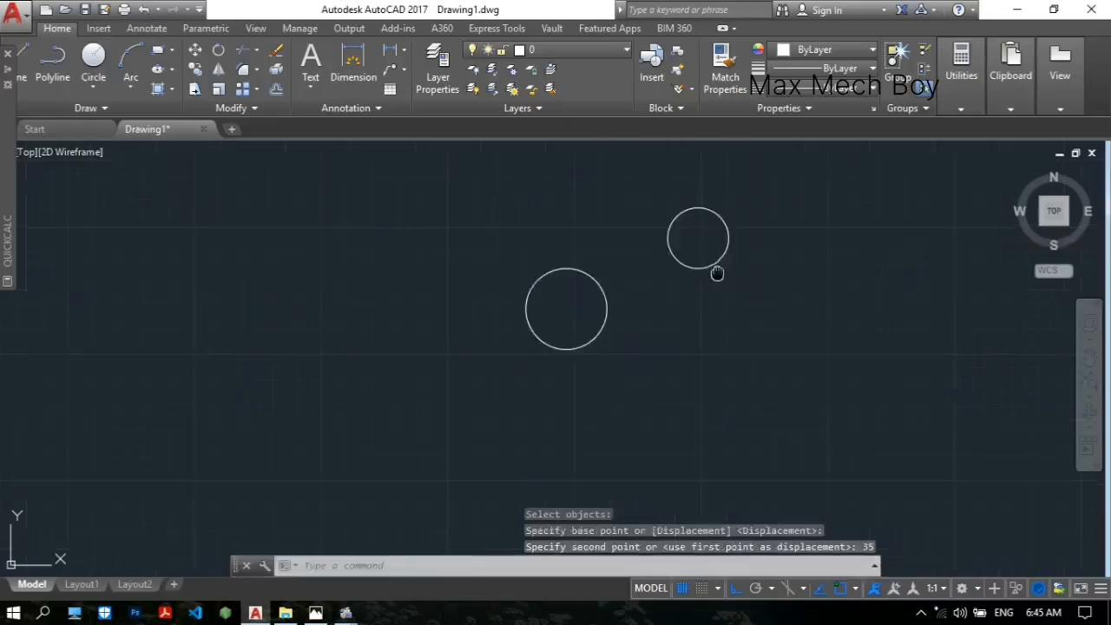
- Switch to Photos and examine the reference drawing's vertical and horizontal dimensions locating the lower-left R15 contour arcs
{"action": "left_click", "coordinate": [315, 613]}
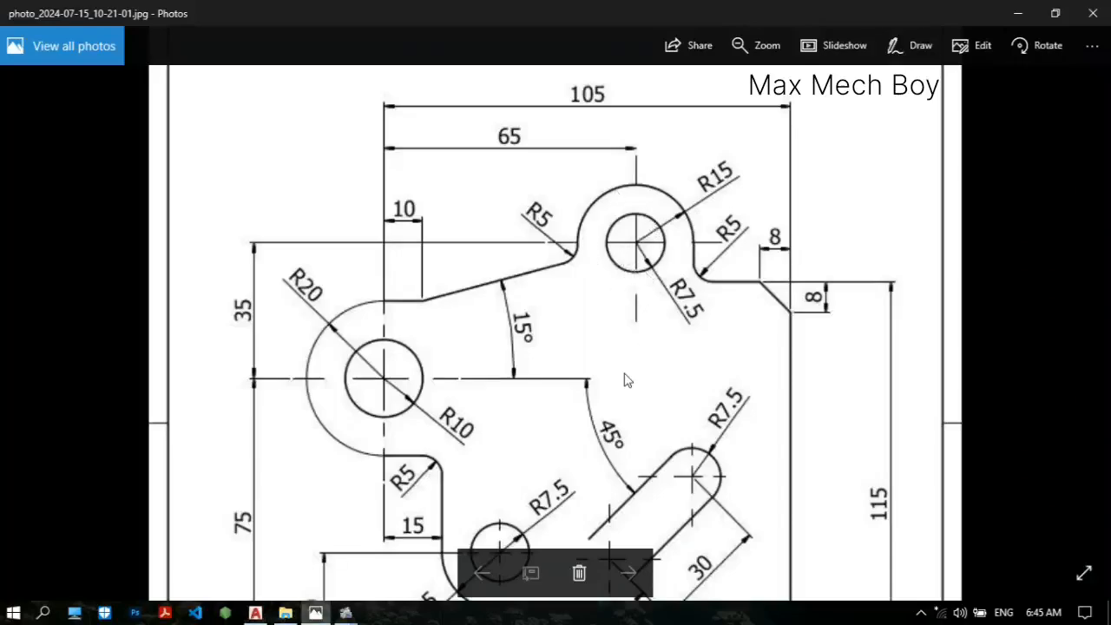
{"action": "scroll", "coordinate": [590, 401], "scroll_direction": "down", "scroll_amount": 3}
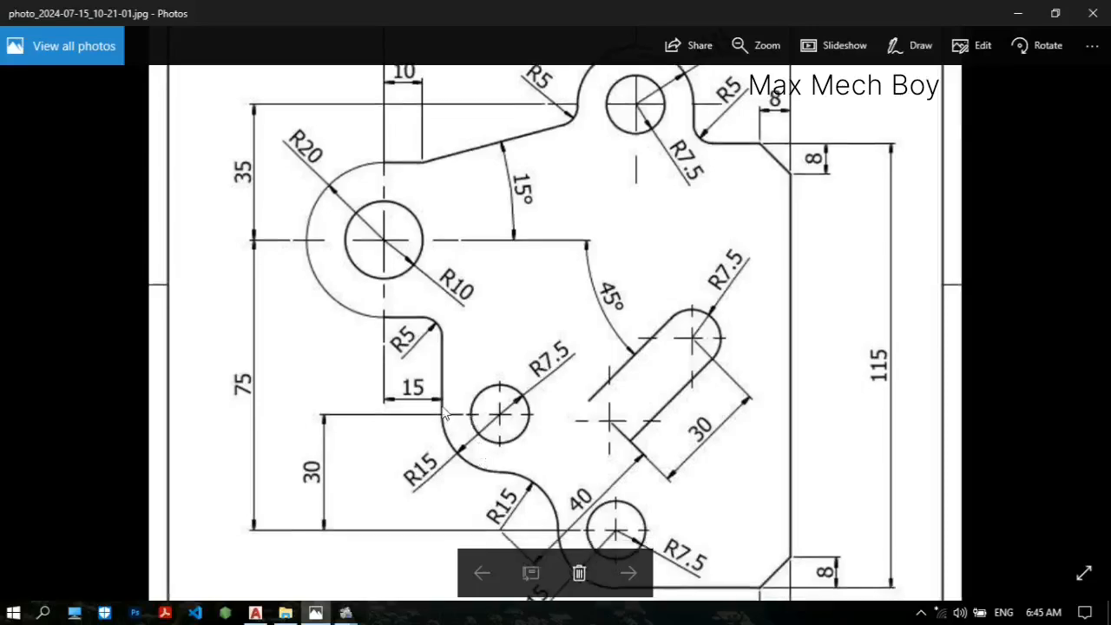
{"action": "mouse_move", "coordinate": [453, 431]}
{"action": "left_mouse_down"}
{"action": "mouse_move", "coordinate": [453, 415]}
{"action": "mouse_move", "coordinate": [475, 402]}
{"action": "left_mouse_up"}
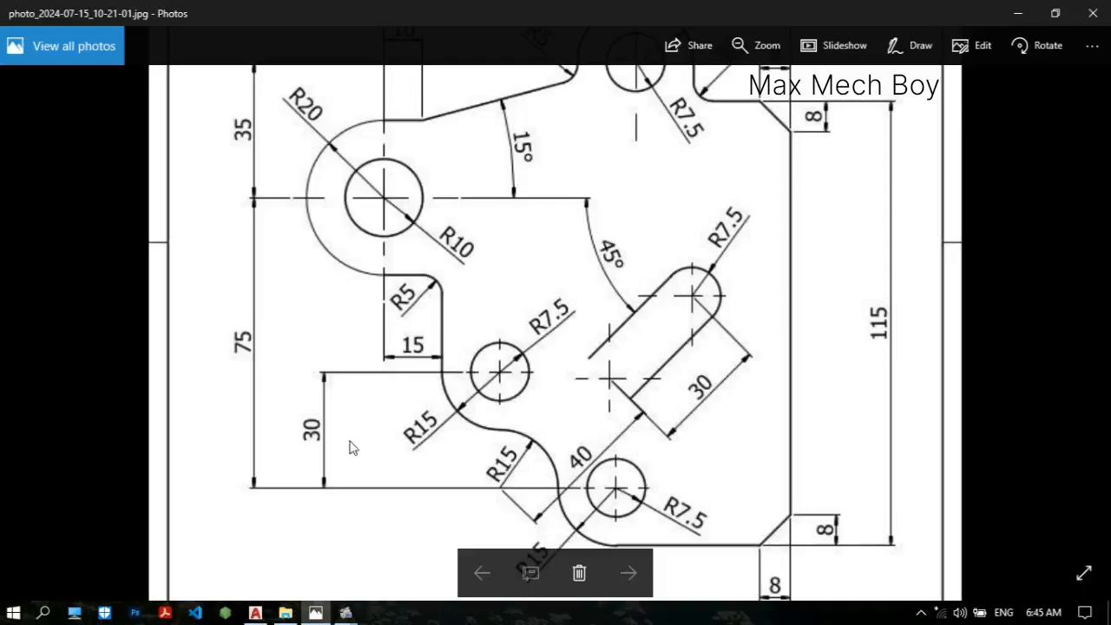
{"action": "left_click_drag", "start_coordinate": [400, 402], "coordinate": [388, 426]}
{"action": "left_click_drag", "start_coordinate": [263, 380], "coordinate": [273, 355]}
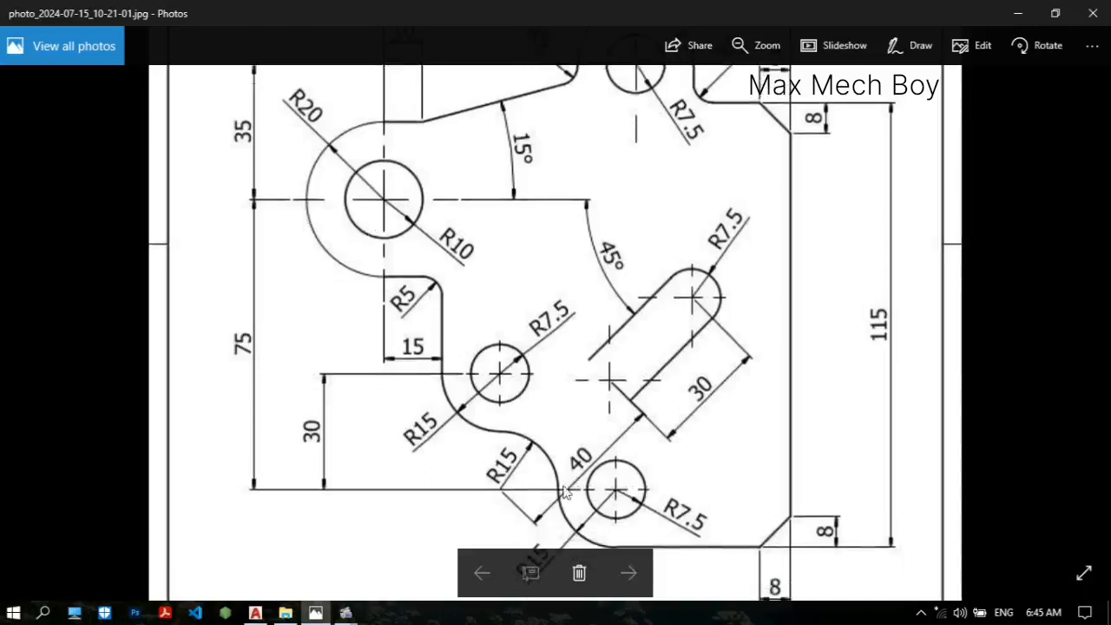
{"action": "mouse_move", "coordinate": [345, 318]}
{"action": "left_mouse_down"}
{"action": "mouse_move", "coordinate": [340, 342]}
{"action": "mouse_move", "coordinate": [341, 320]}
{"action": "mouse_move", "coordinate": [340, 335]}
{"action": "mouse_move", "coordinate": [386, 349]}
{"action": "mouse_move", "coordinate": [388, 361]}
{"action": "left_mouse_up"}
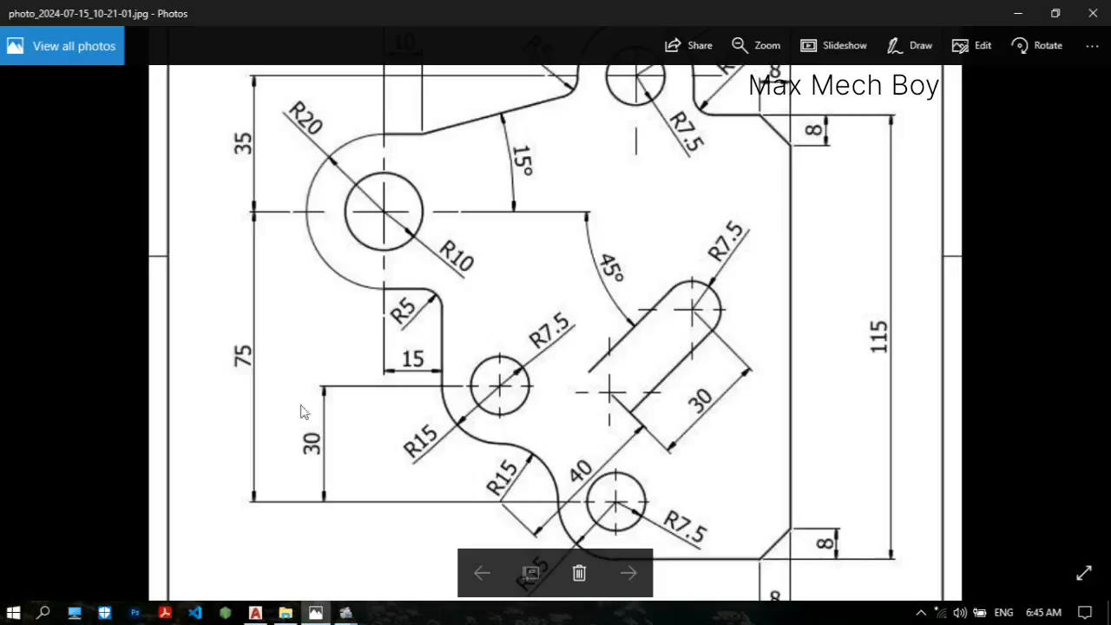
- Switch to AutoCAD and draw a horizontal construction line through the center of the radius-20 circle
{"action": "left_click", "coordinate": [255, 612]}
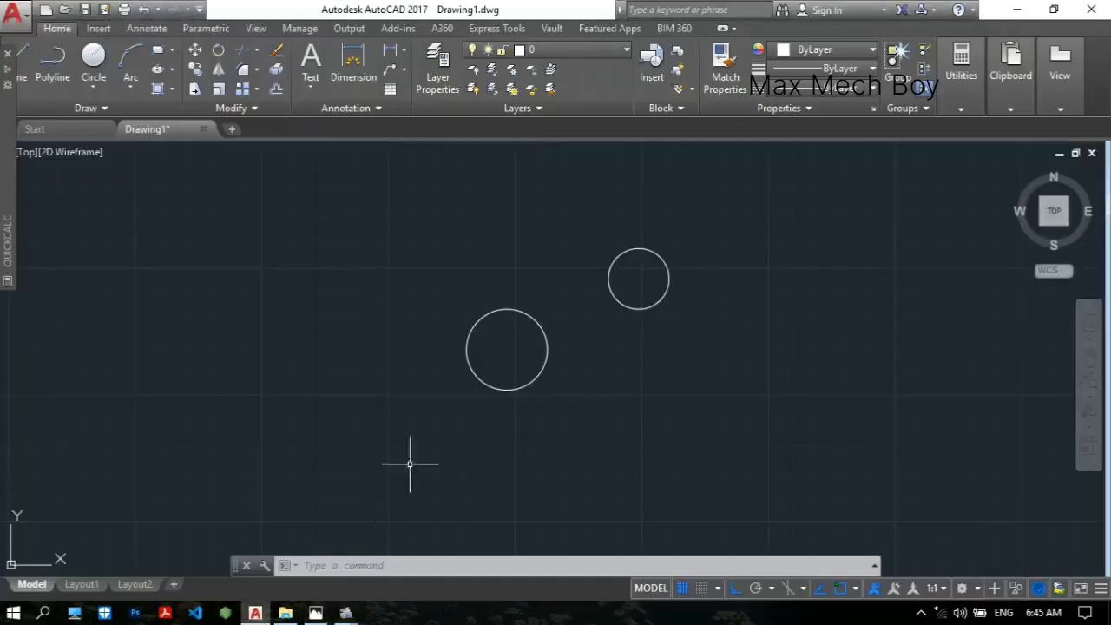
{"action": "scroll", "coordinate": [548, 363], "scroll_direction": "up", "scroll_amount": 4}
{"action": "scroll", "coordinate": [550, 352], "scroll_direction": "down", "scroll_amount": 2}
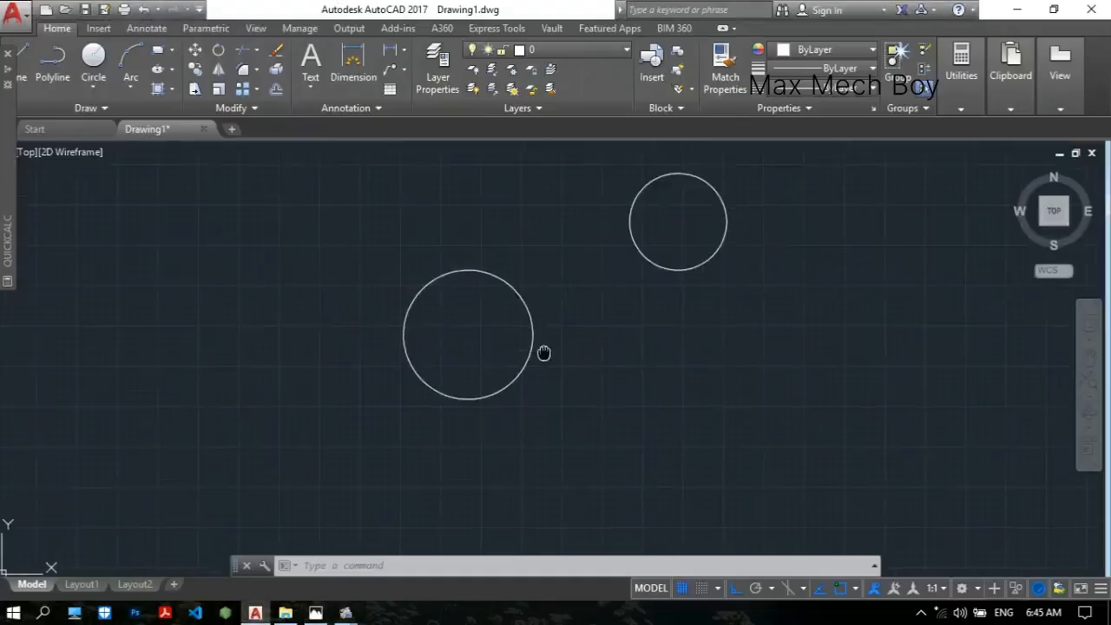
{"action": "type", "text": "XL"}
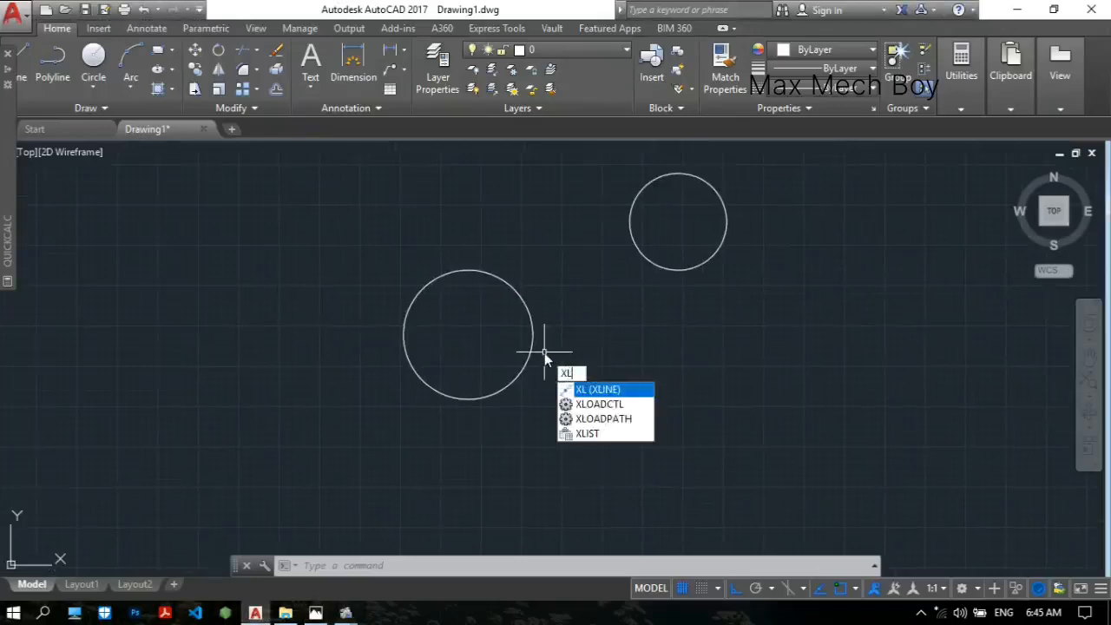
{"action": "key", "text": "Return"}
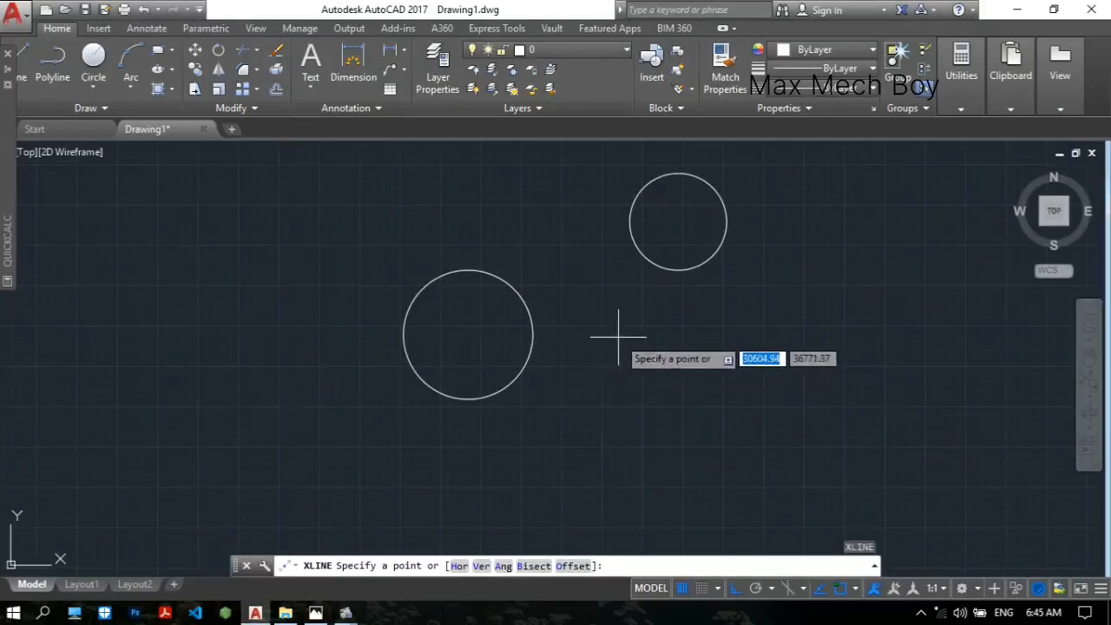
{"action": "left_click", "coordinate": [457, 565]}
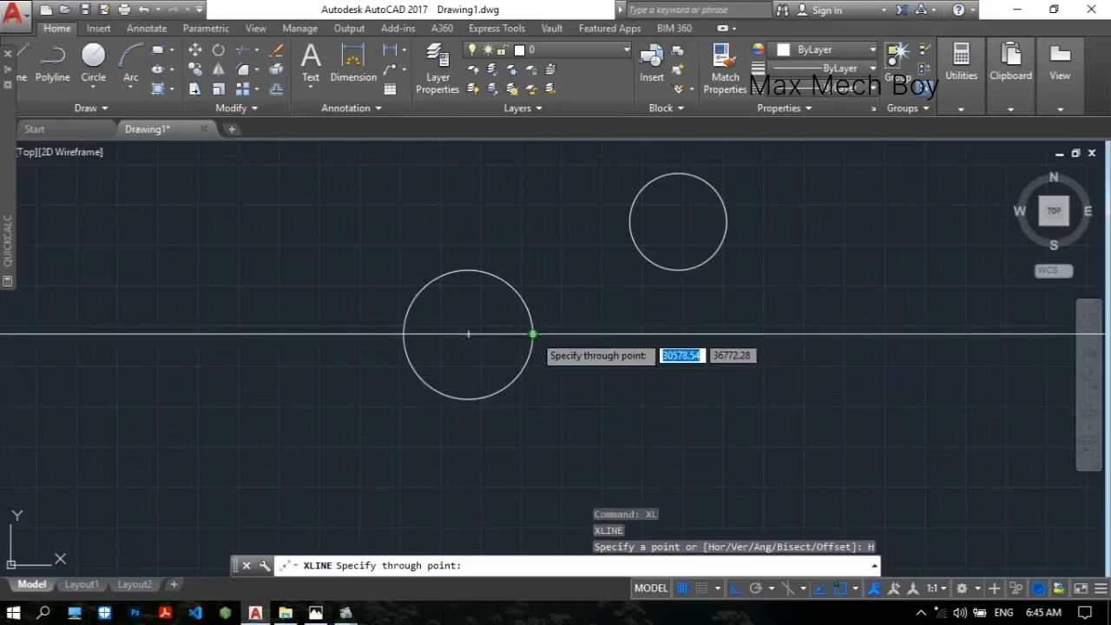
{"action": "left_click", "coordinate": [467, 333]}
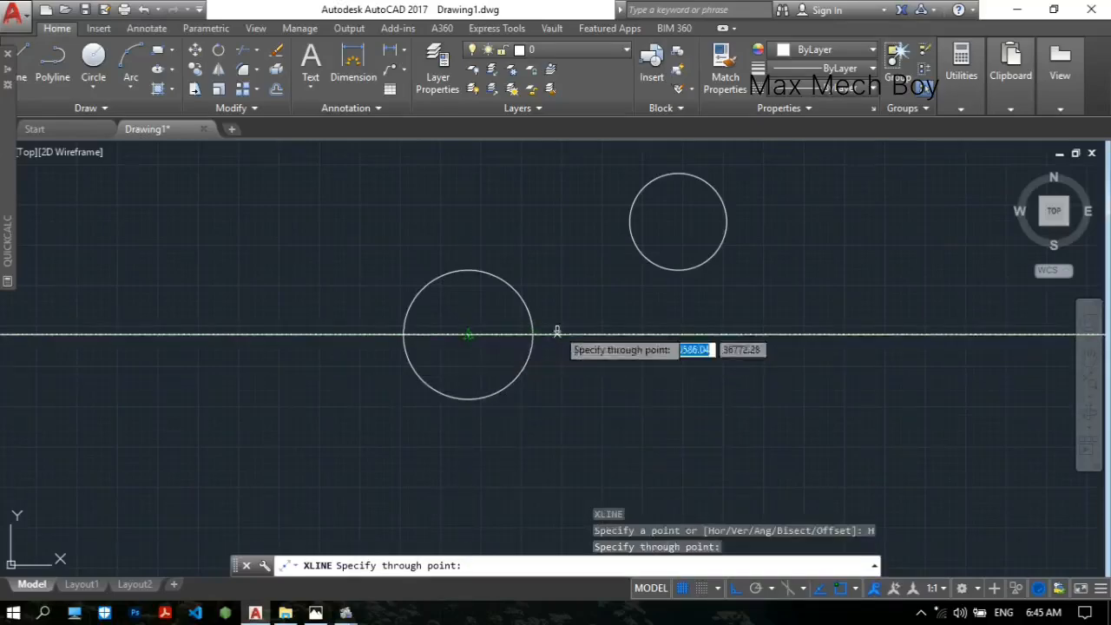
{"action": "key", "text": "Escape"}
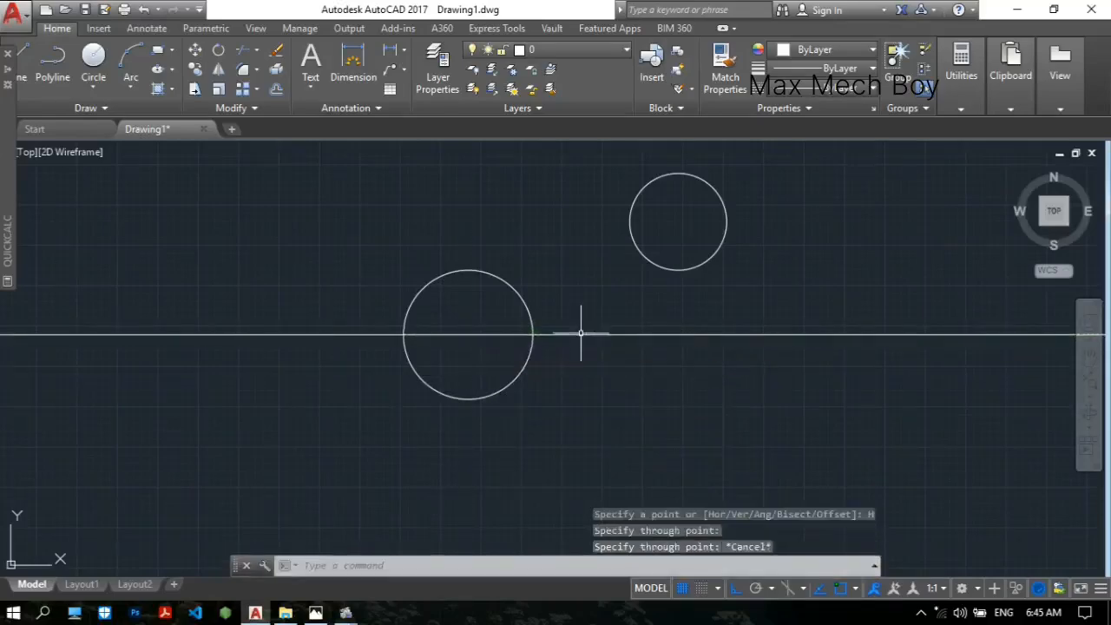
- Move the horizontal construction line 75 units straight down, using the radius-20 circle's center as the base point
{"action": "type", "text": "M"}
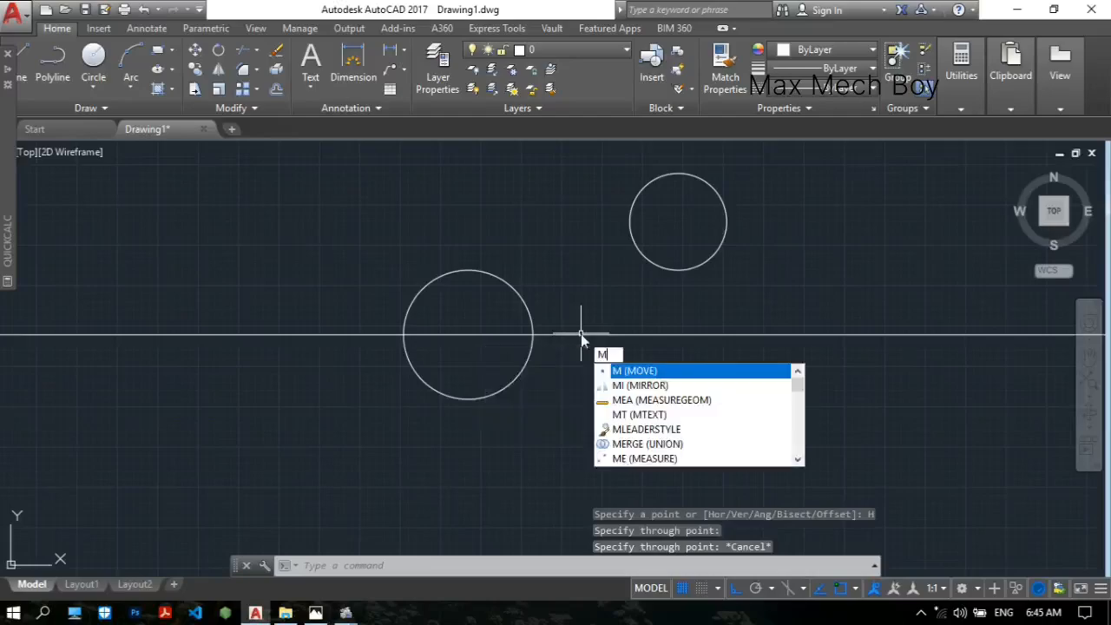
{"action": "key", "text": "Return"}
{"action": "left_click", "coordinate": [580, 333]}
{"action": "key", "text": "Return"}
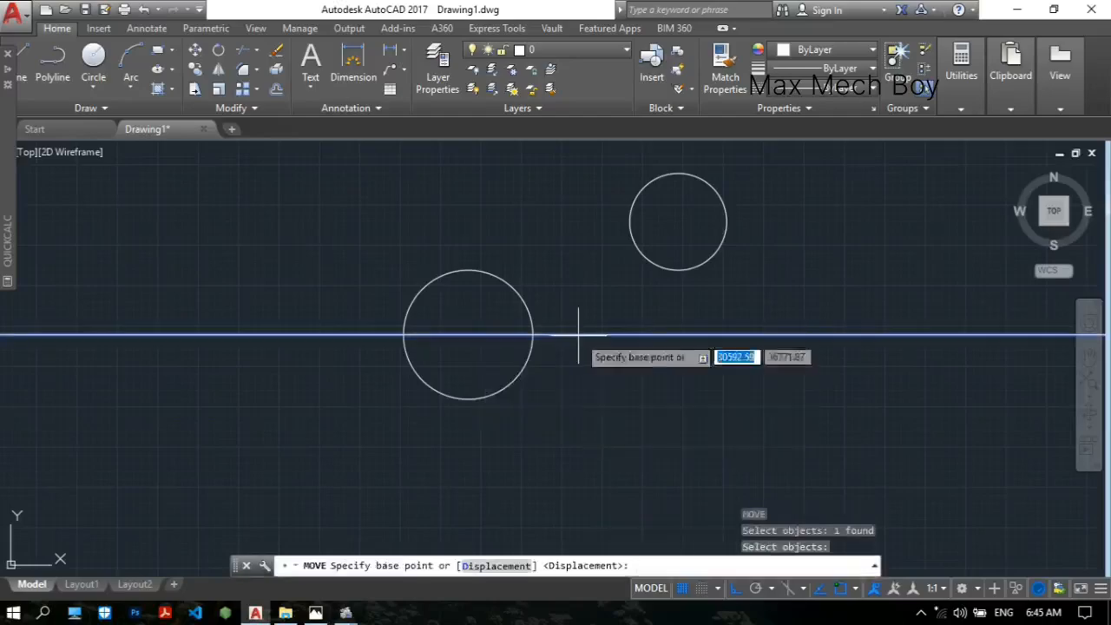
{"action": "left_click", "coordinate": [468, 334]}
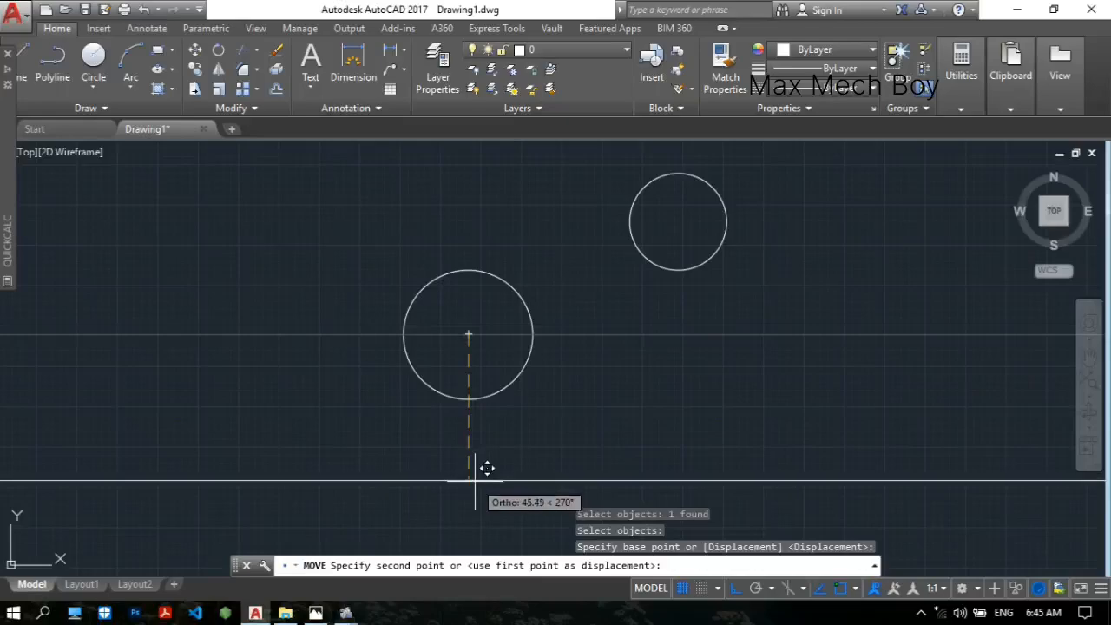
{"action": "type", "text": "75"}
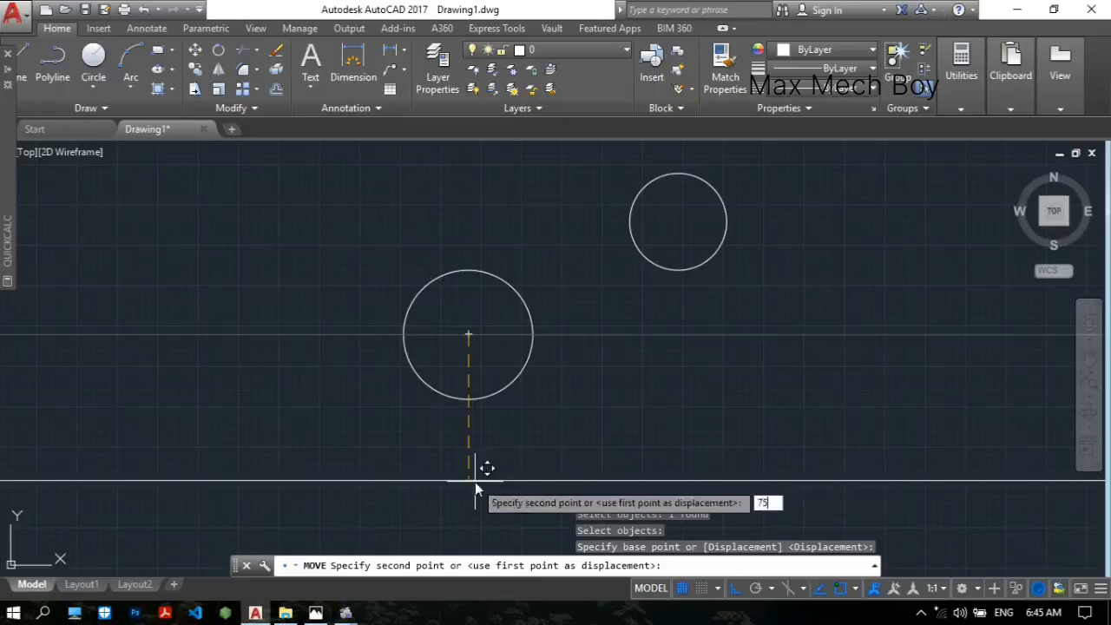
{"action": "key", "text": "Return"}
- Check the lower contour in the Photos reference and draw a radius-15 circle in AutoCAD, concentric with the radius-20 circle
{"action": "scroll", "coordinate": [523, 486], "scroll_direction": "down", "scroll_amount": 4}
{"action": "middle_click_drag", "start_coordinate": [530, 461], "coordinate": [469, 377]}
{"action": "scroll", "coordinate": [493, 294], "scroll_direction": "up", "scroll_amount": 2}
{"action": "scroll", "coordinate": [473, 358], "scroll_direction": "up", "scroll_amount": 2}
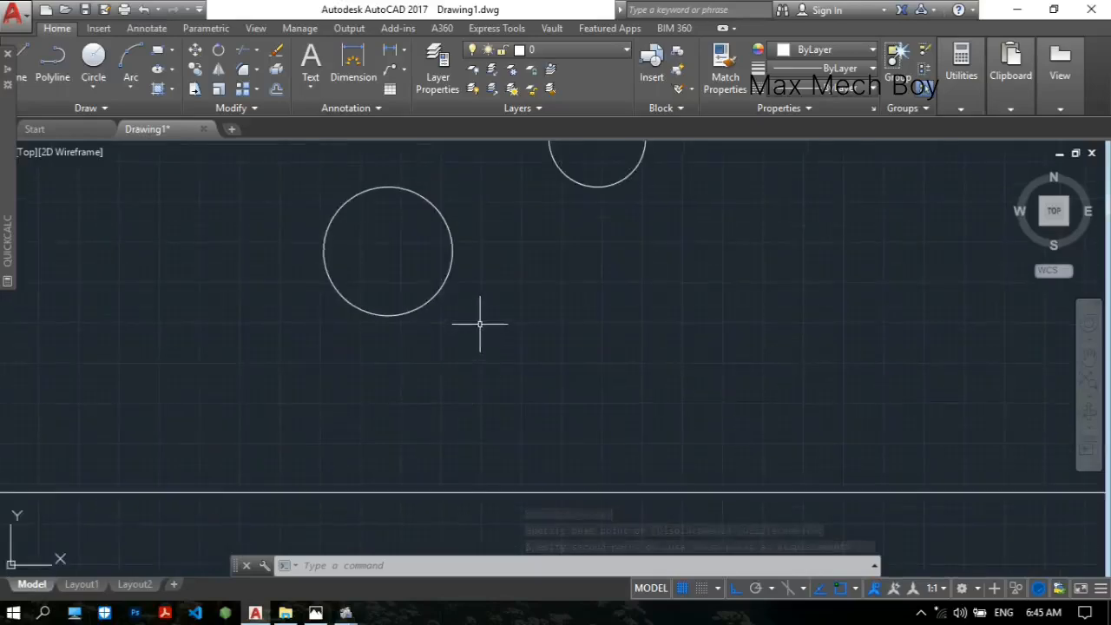
{"action": "middle_click_drag", "start_coordinate": [480, 324], "coordinate": [481, 318]}
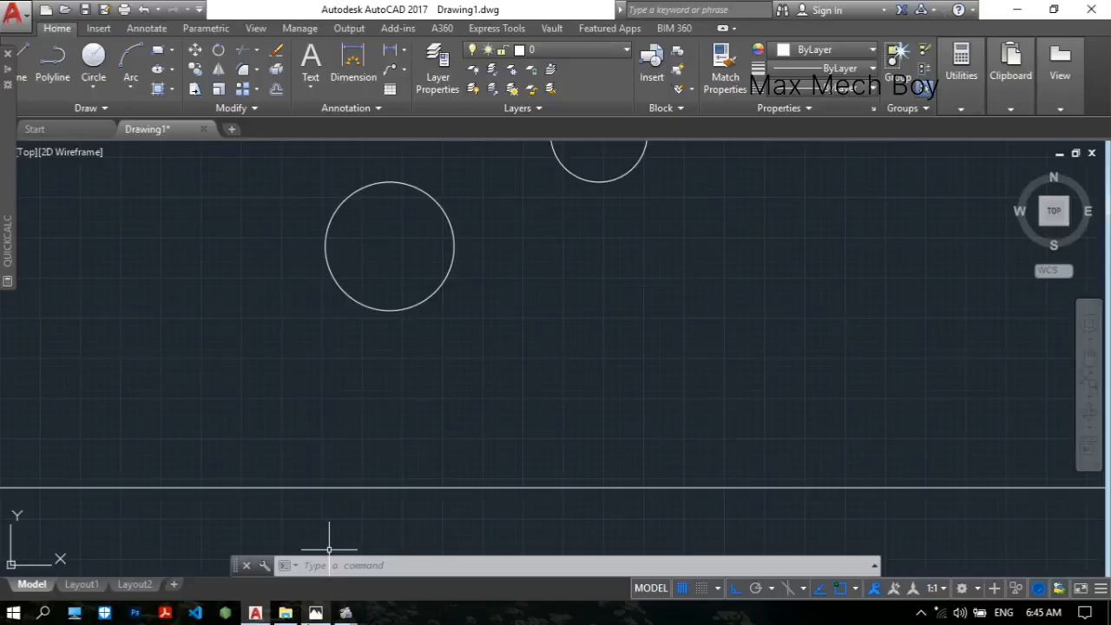
{"action": "left_click", "coordinate": [315, 613]}
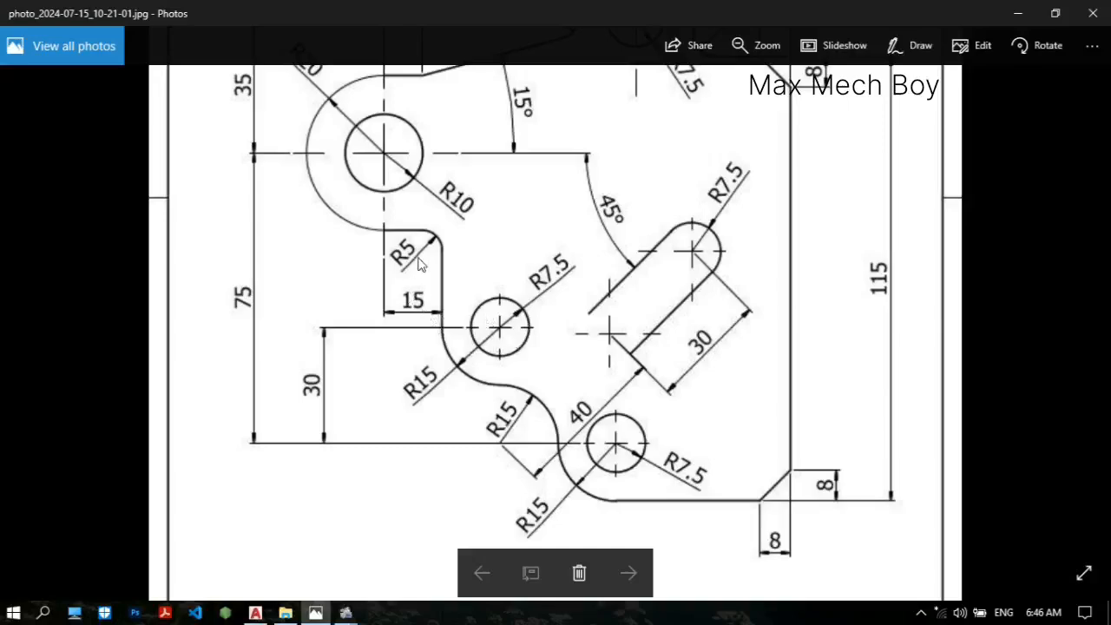
{"action": "scroll", "coordinate": [419, 265], "scroll_direction": "up", "scroll_amount": 1}
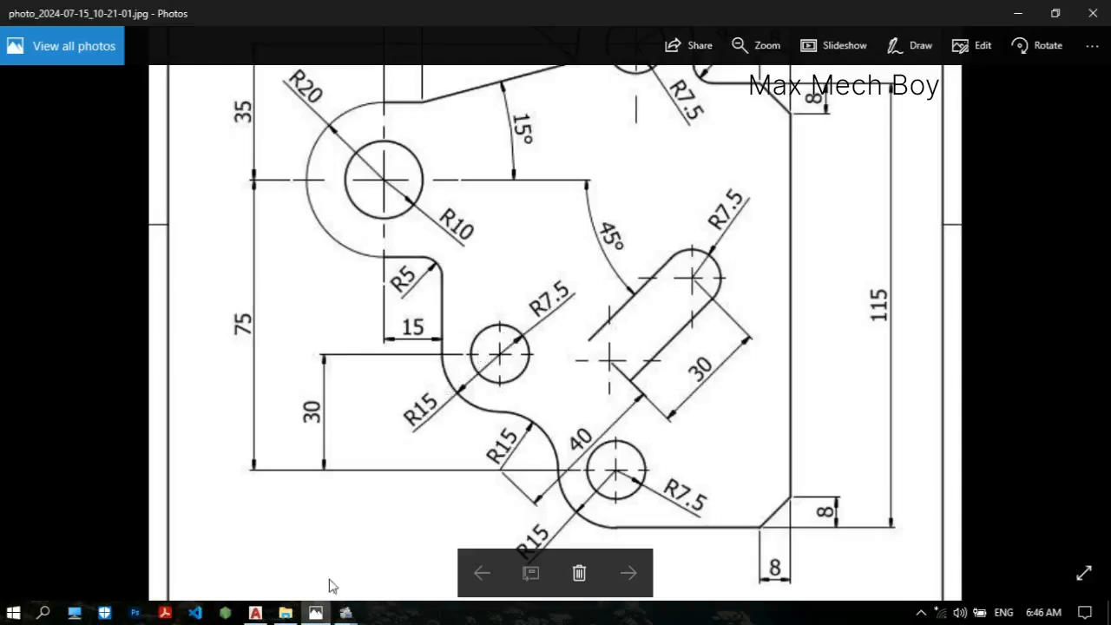
{"action": "left_click", "coordinate": [255, 613]}
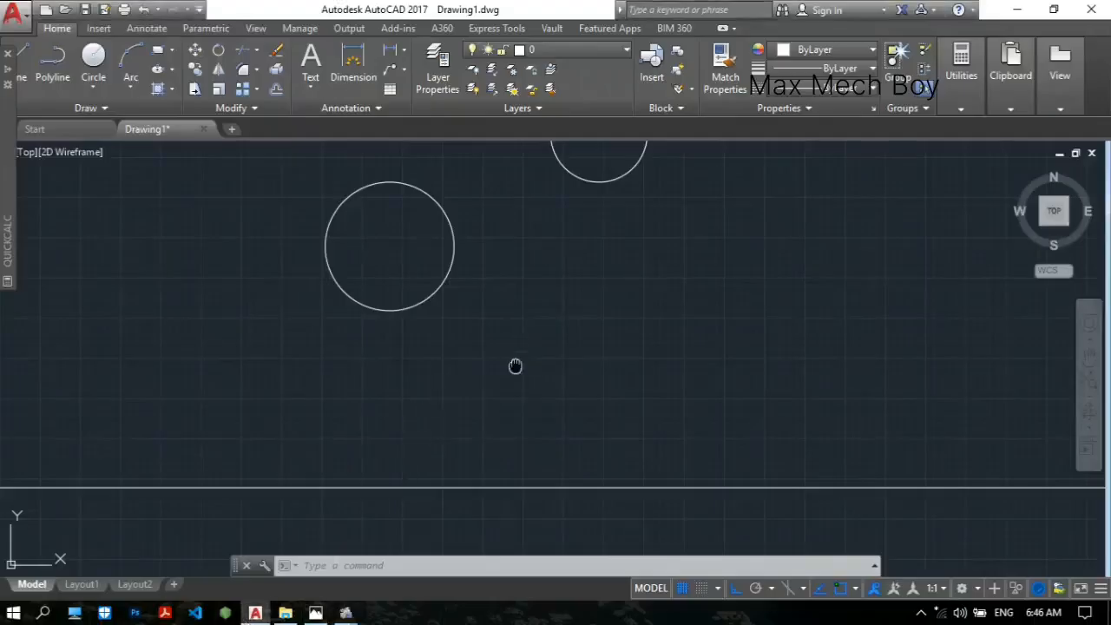
{"action": "type", "text": "c"}
{"action": "key", "text": "Return"}
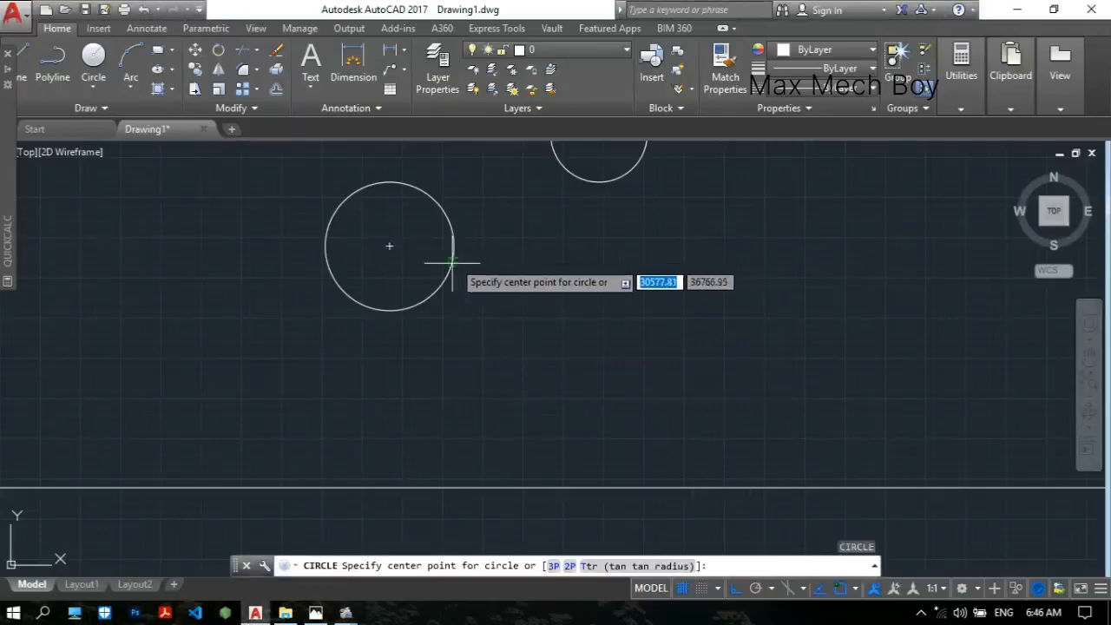
{"action": "left_click", "coordinate": [389, 246]}
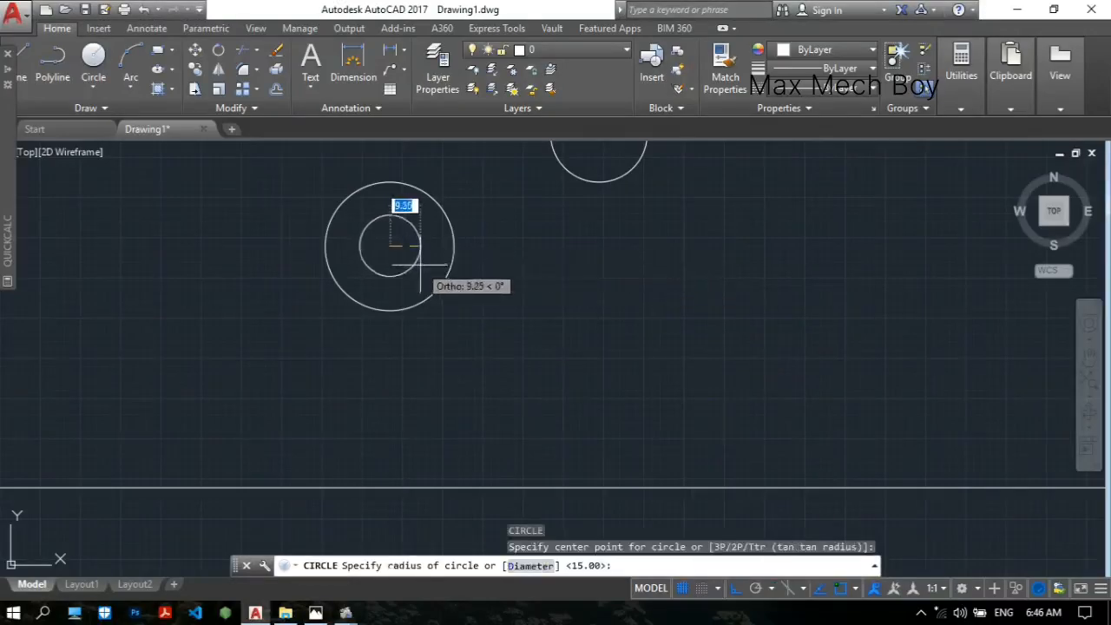
{"action": "type", "text": "15"}
{"action": "key", "text": "Return"}
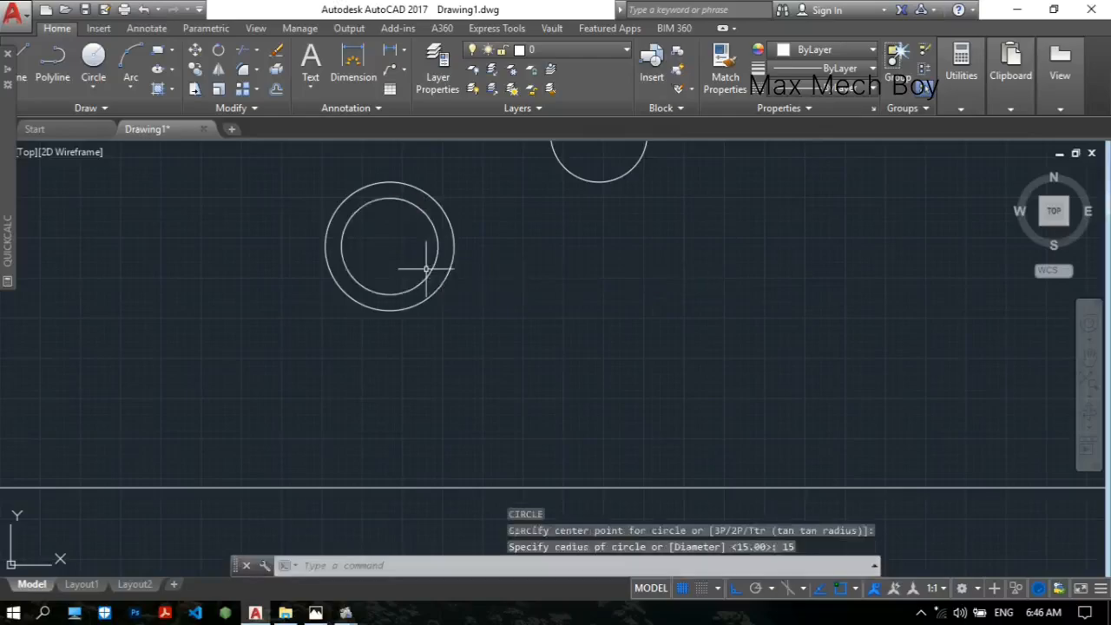
- Move the new radius-15 circle by its center straight down onto the horizontal construction line
{"action": "type", "text": "m"}
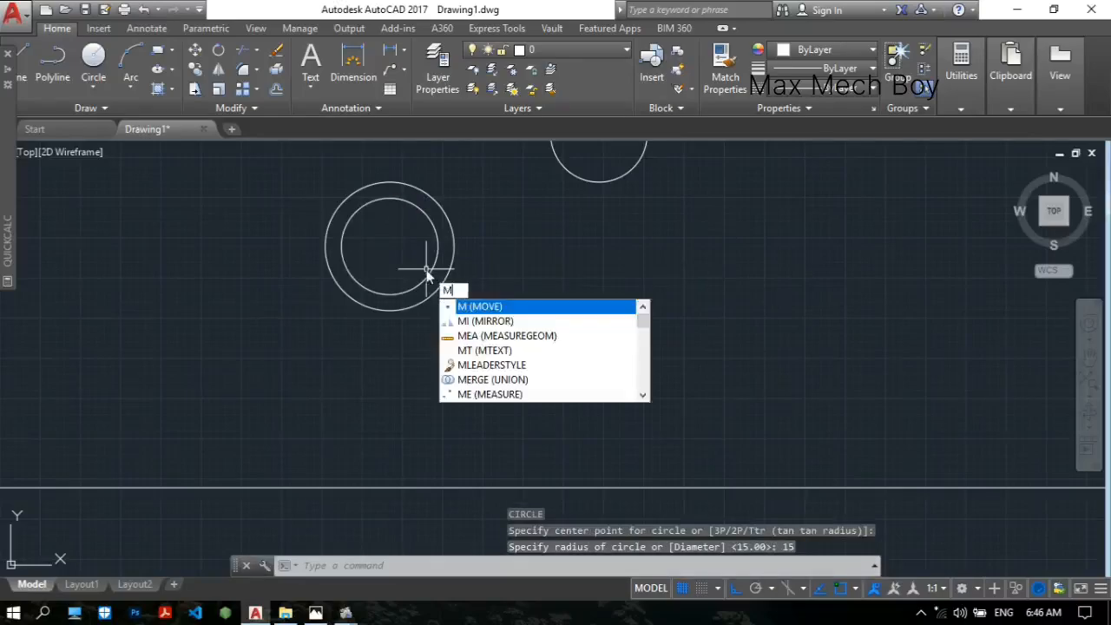
{"action": "key", "text": "Return"}
{"action": "left_click", "coordinate": [437, 247]}
{"action": "key", "text": "Return"}
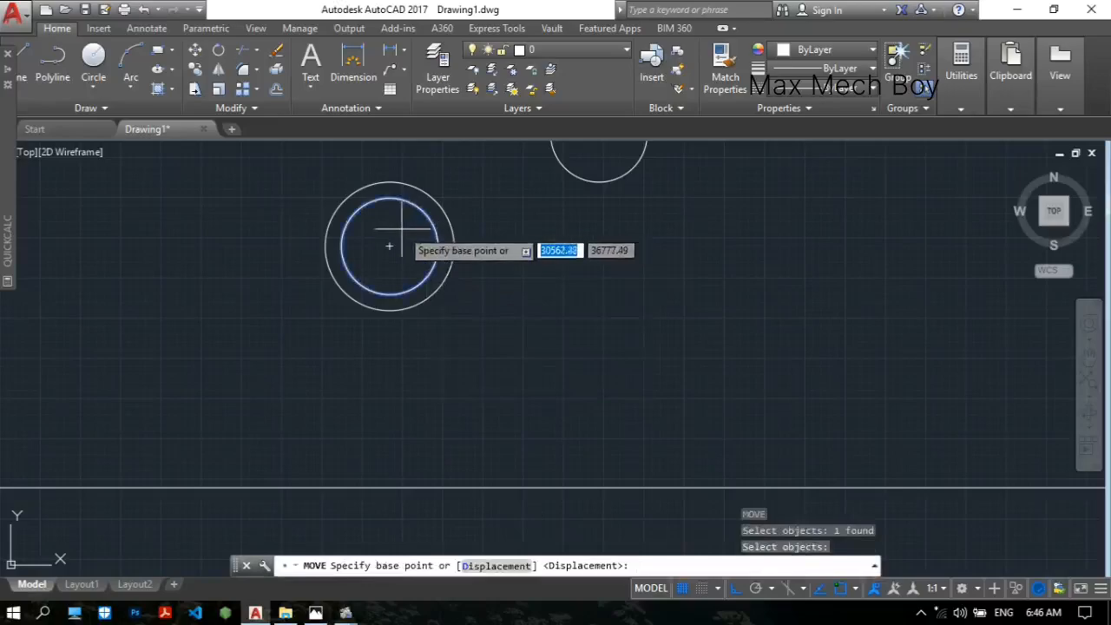
{"action": "left_click", "coordinate": [388, 247]}
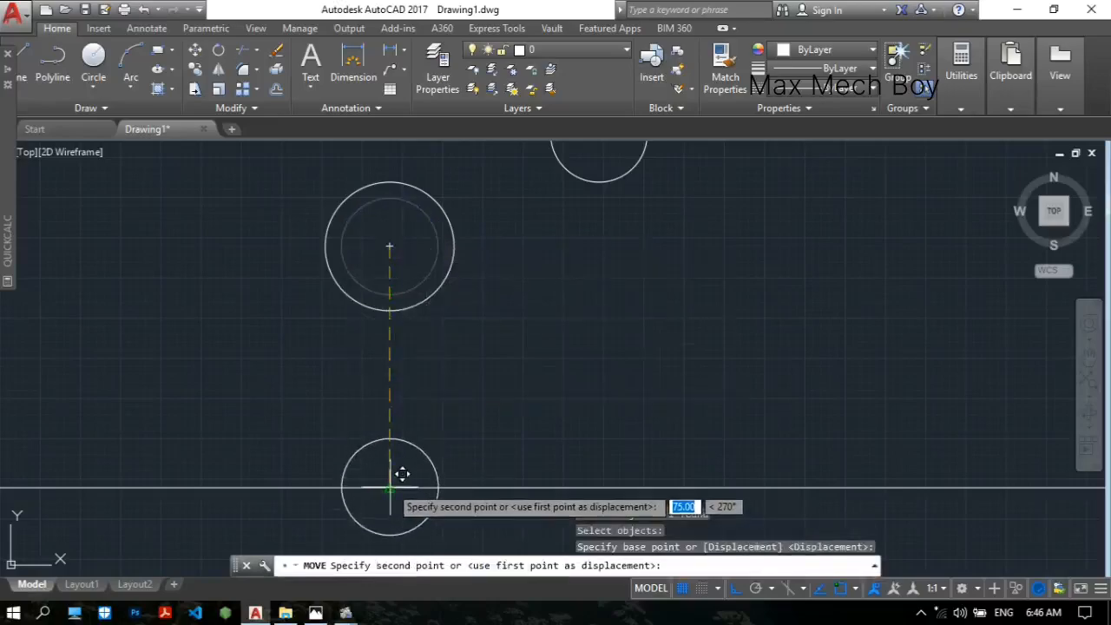
{"action": "left_click", "coordinate": [389, 486]}
- Move the radius-15 circle 30 units vertically upward from the construction line, using its center as the base point
{"action": "middle_click_drag", "start_coordinate": [483, 405], "coordinate": [469, 300]}
{"action": "type", "text": "M"}
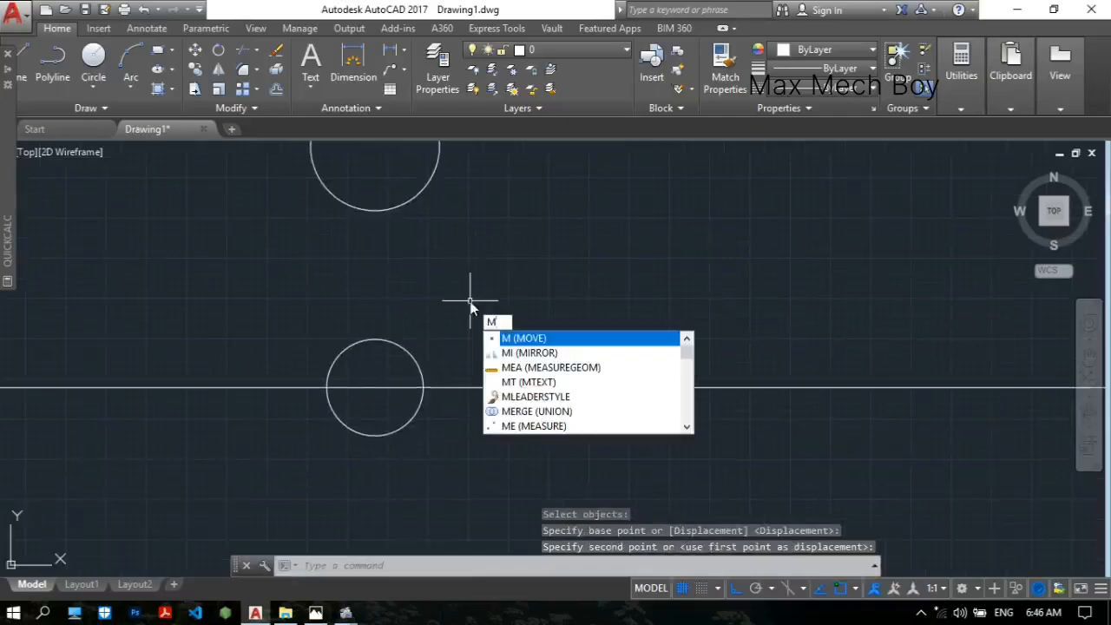
{"action": "key", "text": "Return"}
{"action": "left_click", "coordinate": [411, 352]}
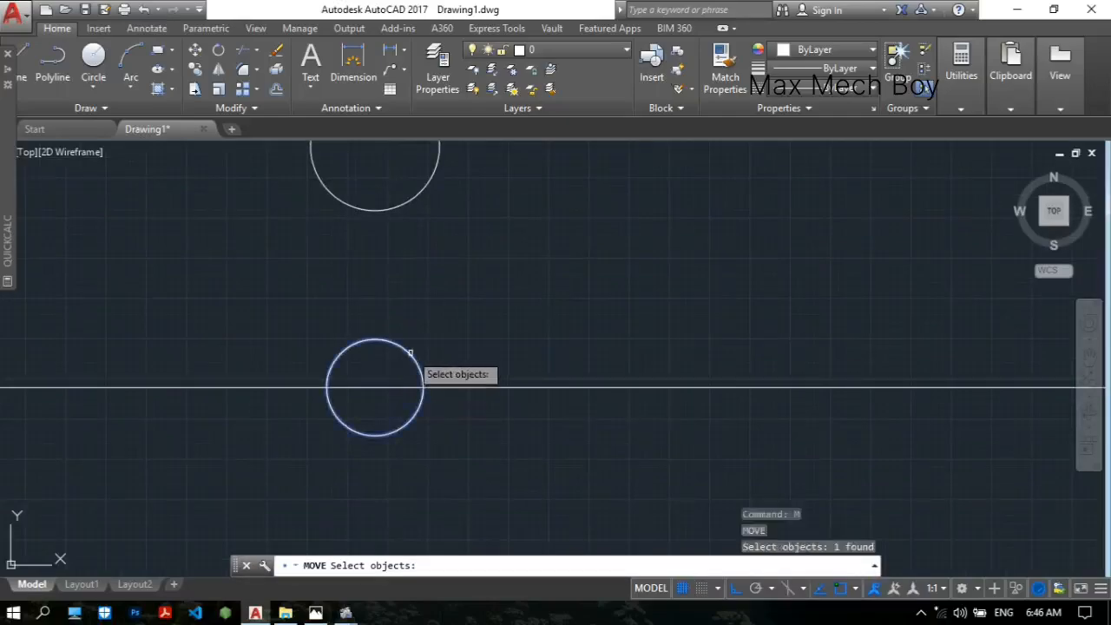
{"action": "key", "text": "Return"}
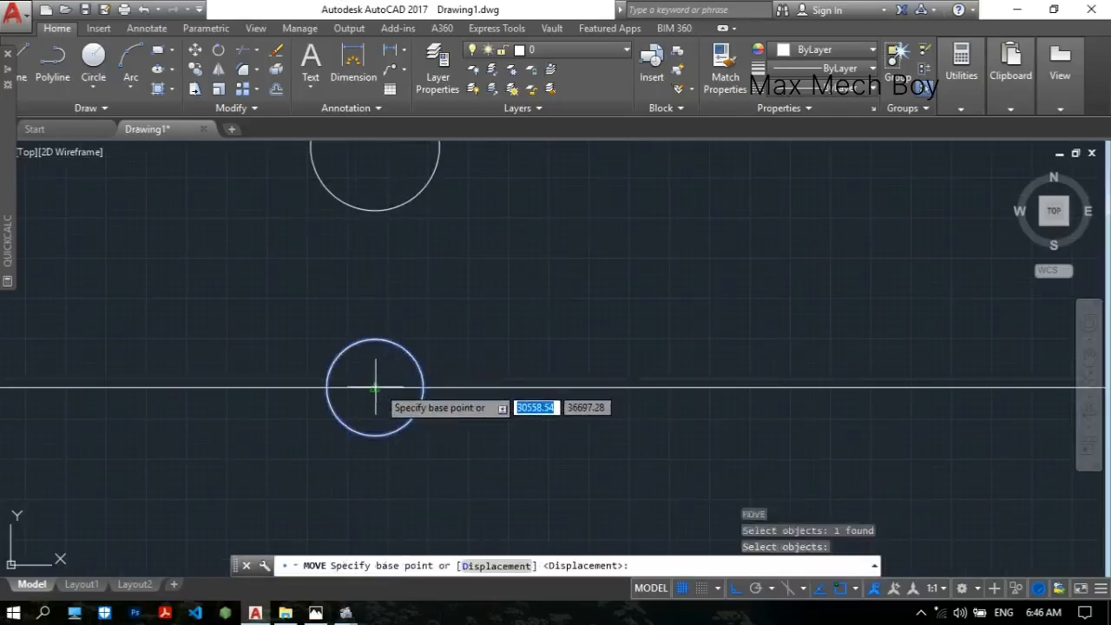
{"action": "left_click", "coordinate": [375, 387]}
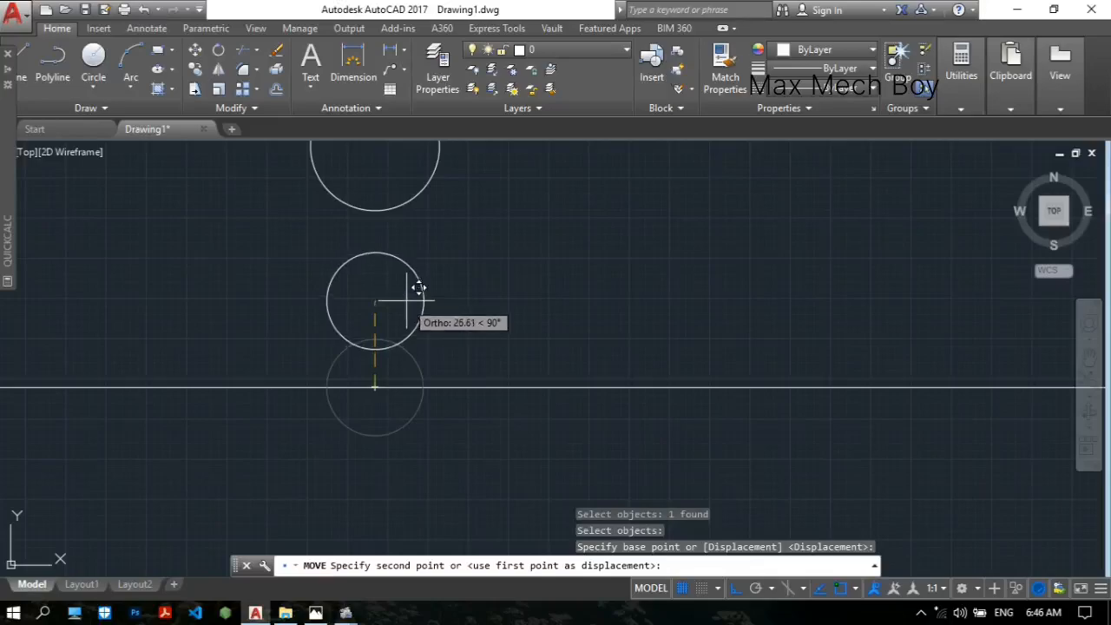
{"action": "type", "text": "30"}
{"action": "key", "text": "Return"}
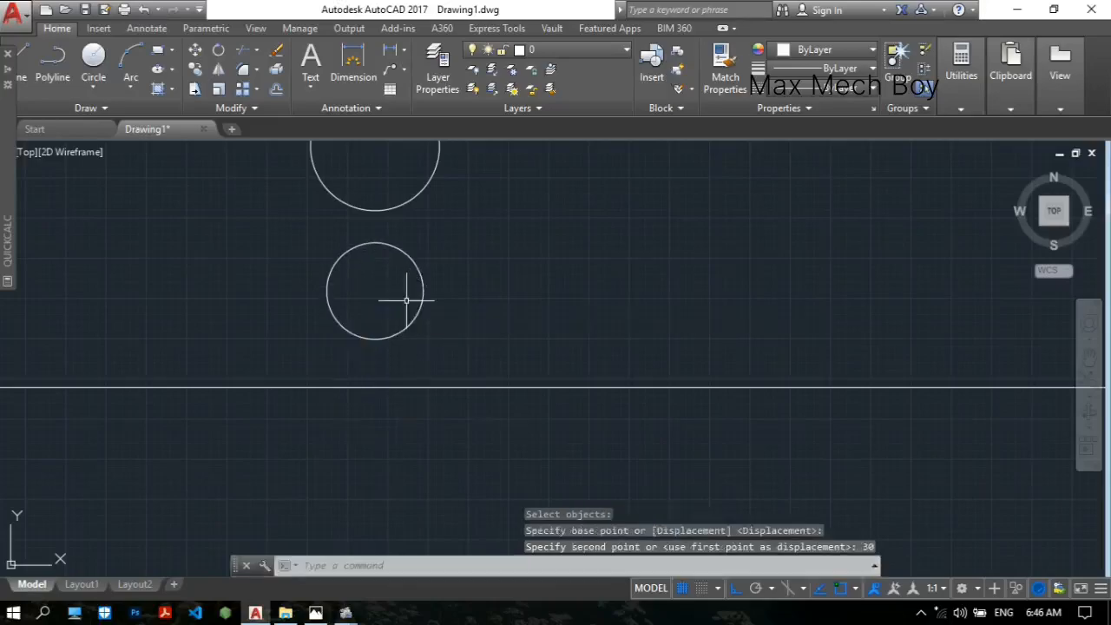
- Move the radius-15 circle 30 units horizontally to the right, using its center as the base point
{"action": "type", "text": "M"}
{"action": "key", "text": "Return"}
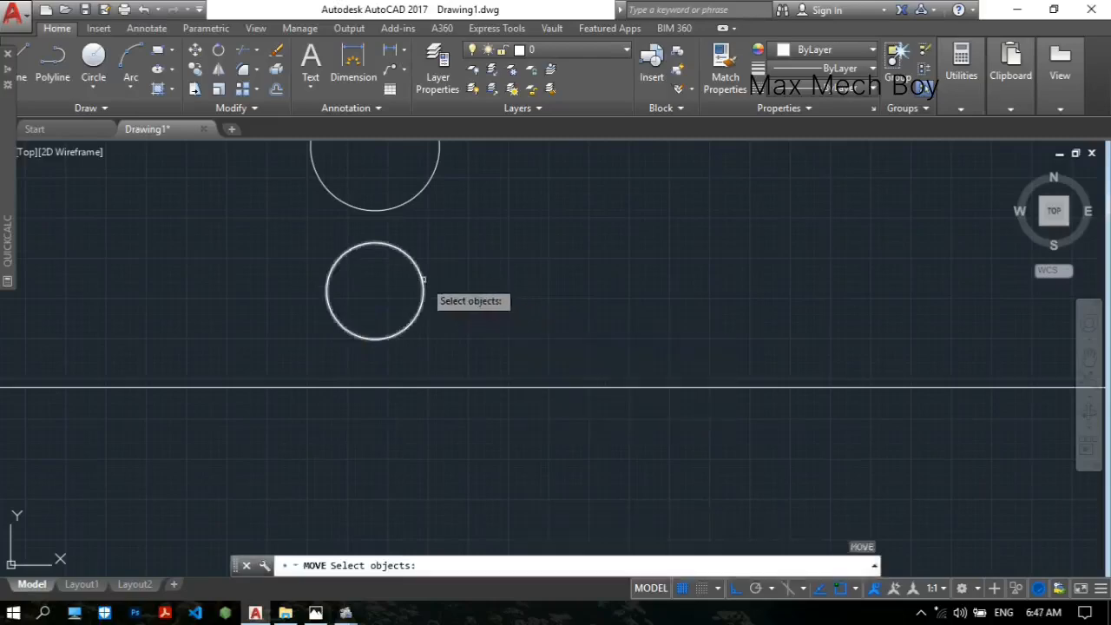
{"action": "left_click", "coordinate": [424, 289]}
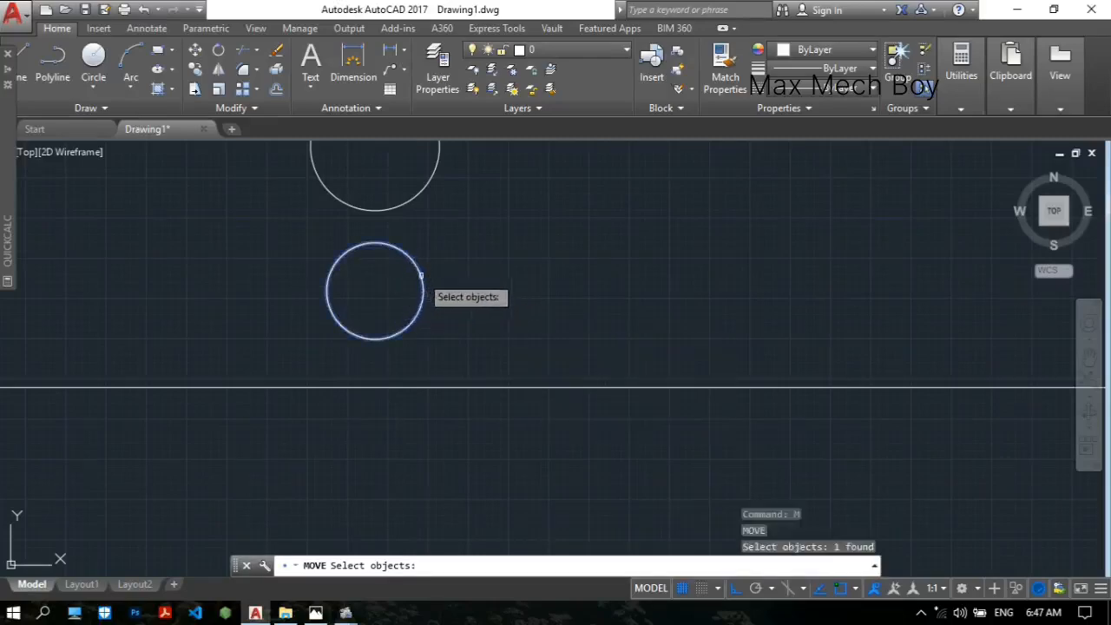
{"action": "key", "text": "Return"}
{"action": "left_click", "coordinate": [375, 291]}
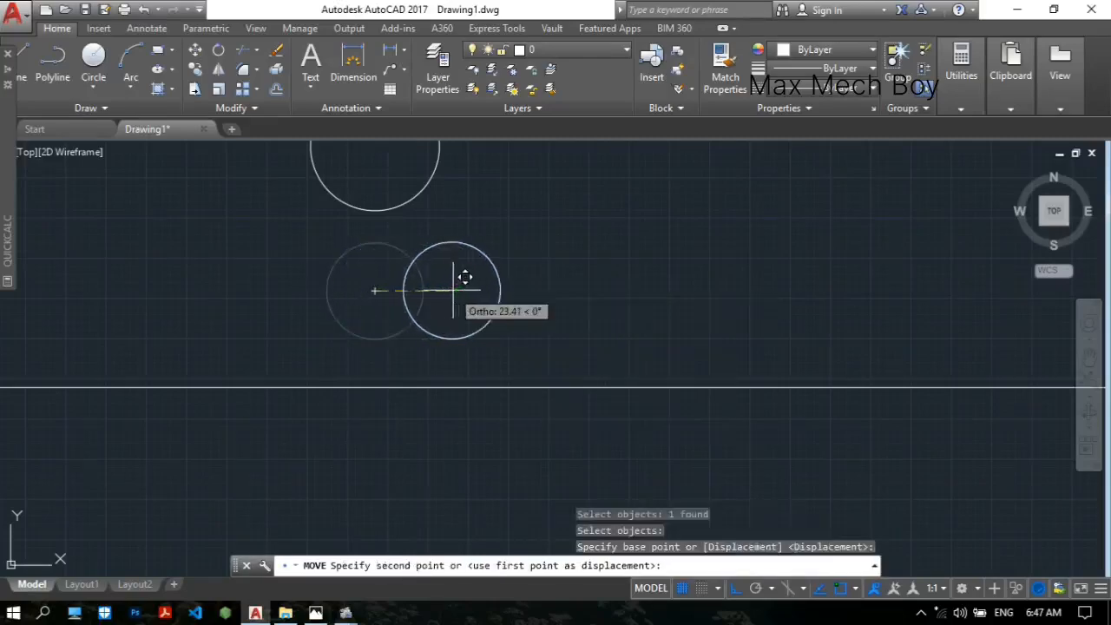
{"action": "type", "text": "30"}
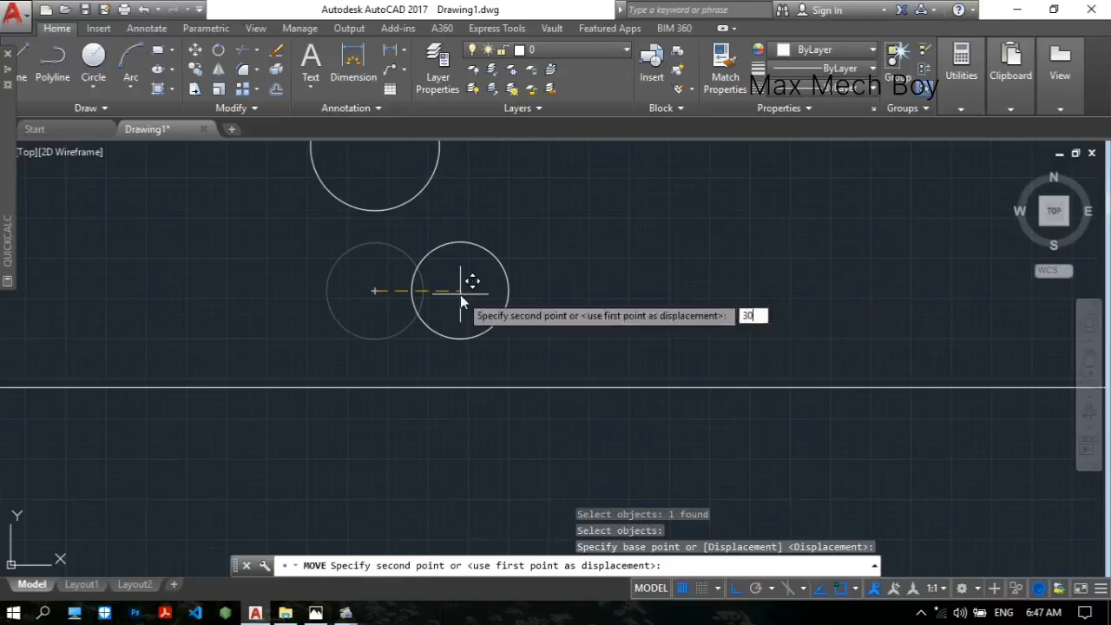
{"action": "key", "text": "Return"}
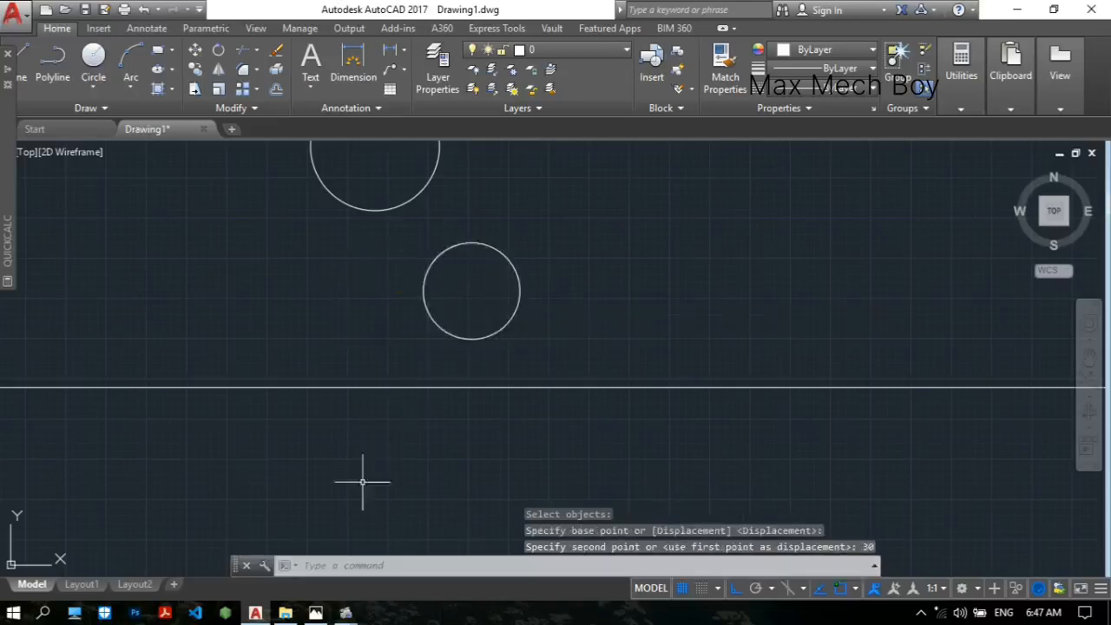
- Check the lower contour arcs in the Photos reference and copy the radius-15 circle in AutoCAD 30 units horizontally to the right from its center
{"action": "left_click", "coordinate": [315, 612]}
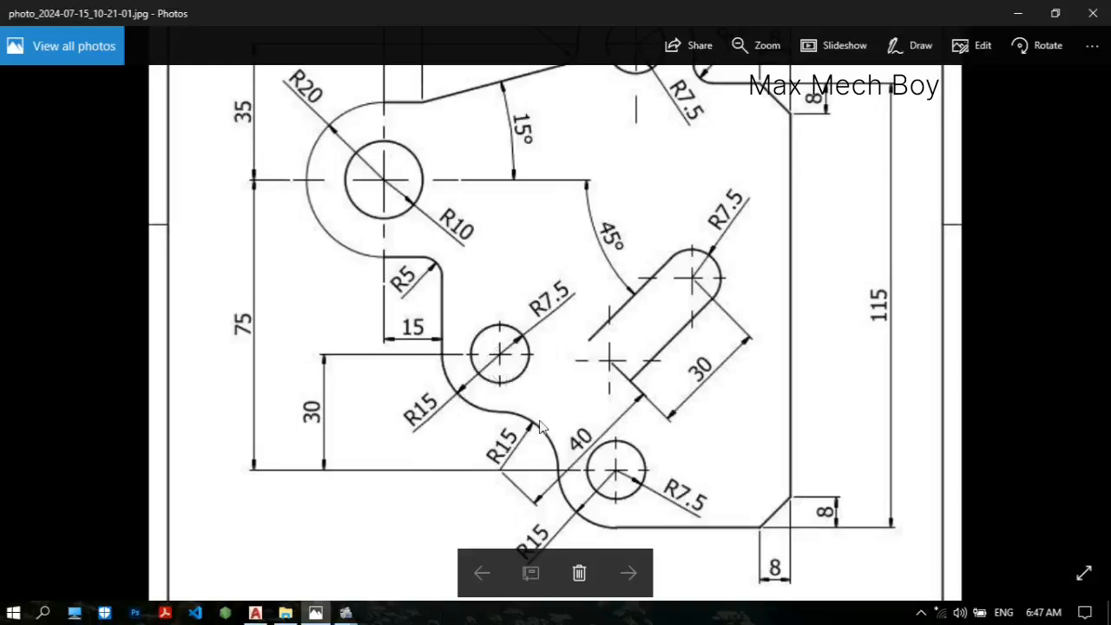
{"action": "scroll", "coordinate": [603, 395], "scroll_direction": "down", "scroll_amount": 2}
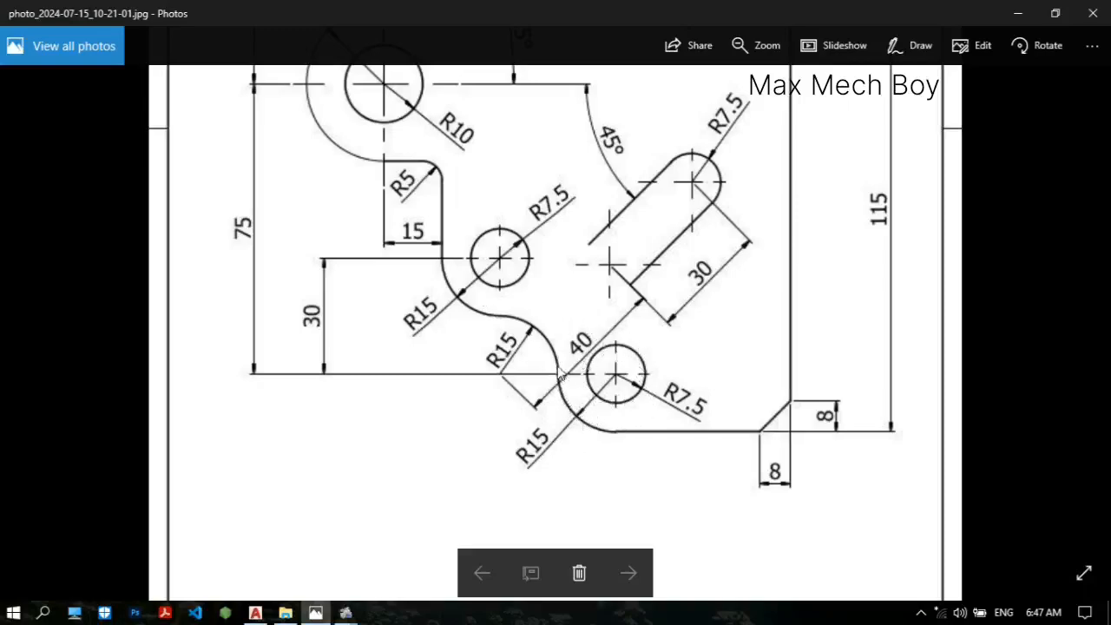
{"action": "scroll", "coordinate": [560, 365], "scroll_direction": "up", "scroll_amount": 1}
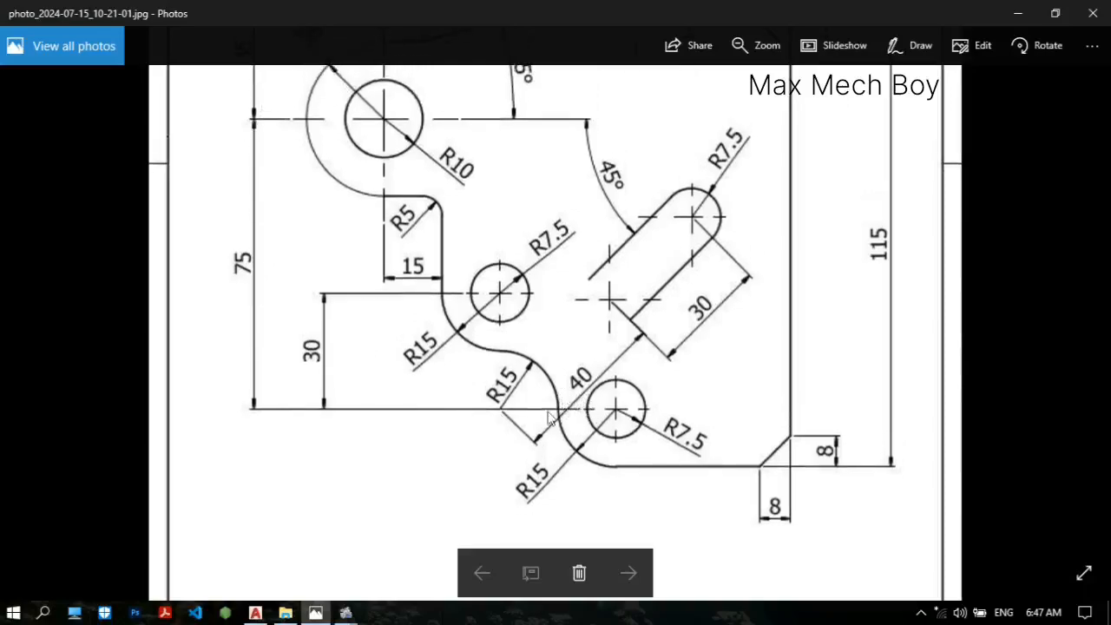
{"action": "scroll", "coordinate": [618, 417], "scroll_direction": "down", "scroll_amount": 1}
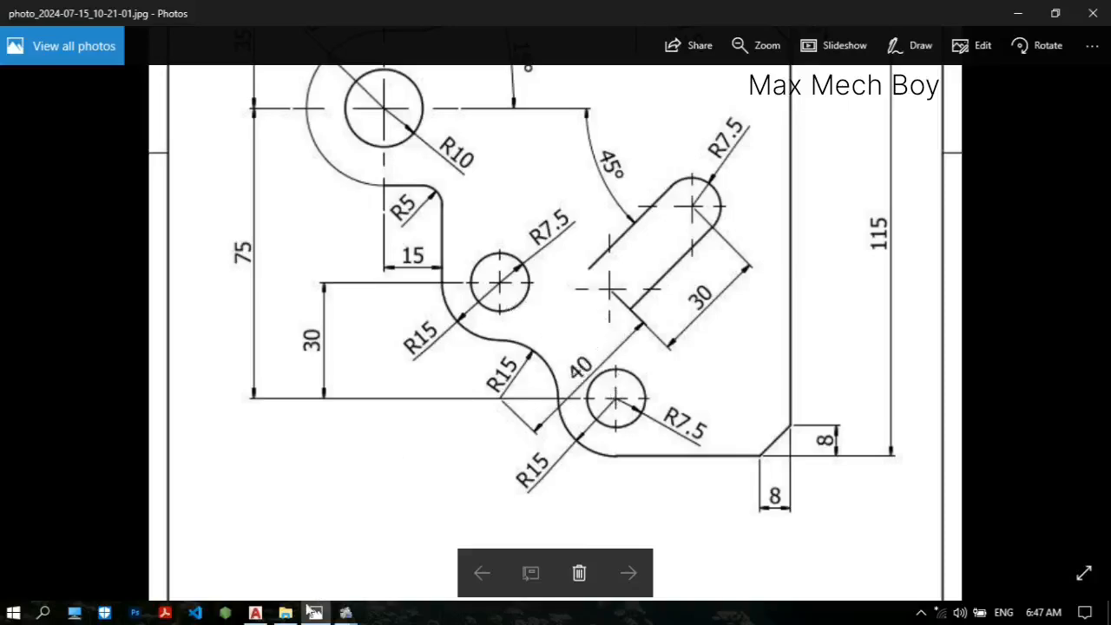
{"action": "left_click", "coordinate": [255, 612]}
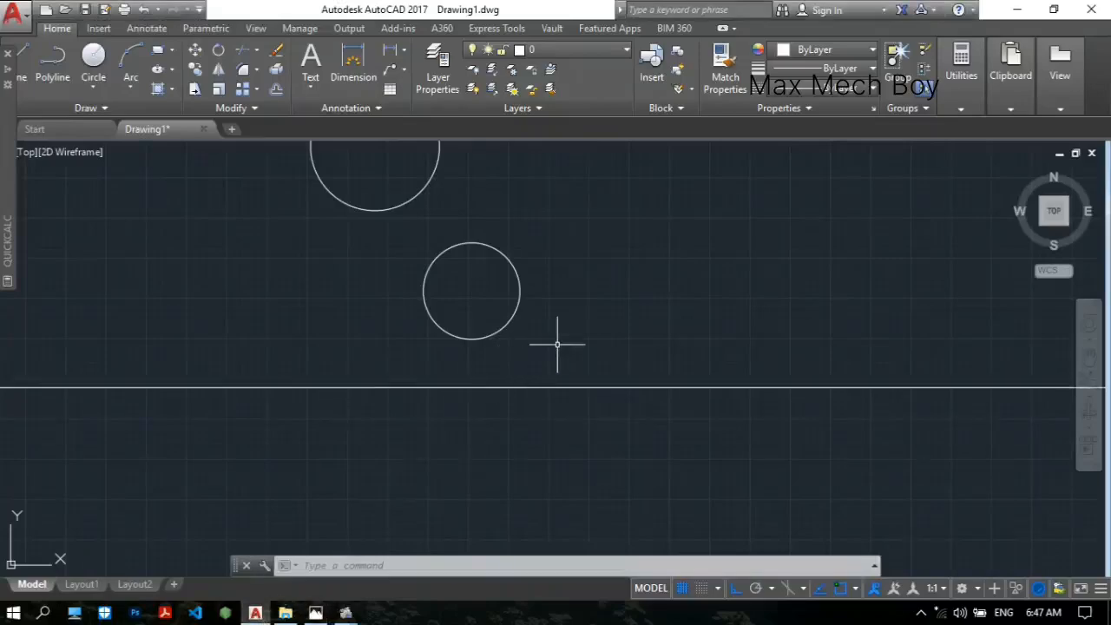
{"action": "type", "text": "CP"}
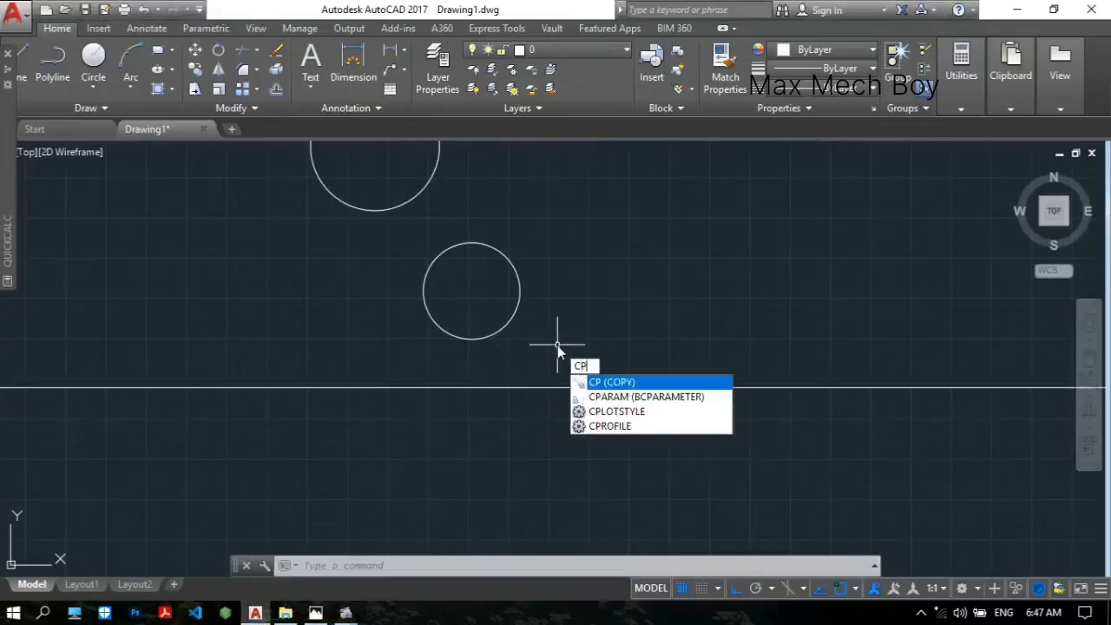
{"action": "key", "text": "Return"}
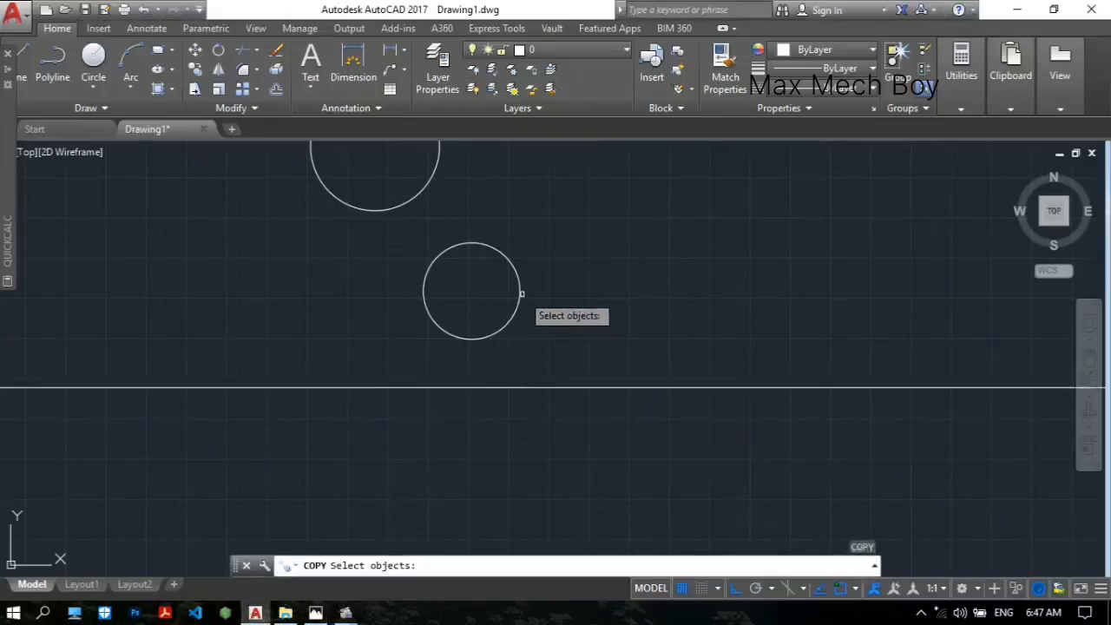
{"action": "left_click", "coordinate": [518, 289]}
{"action": "key", "text": "Return"}
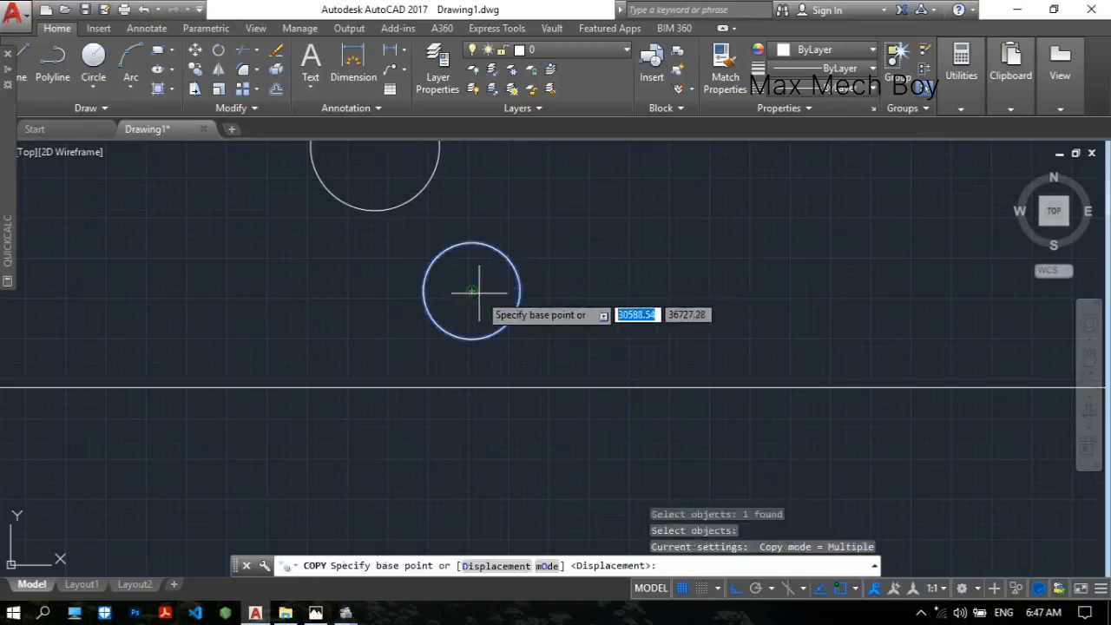
{"action": "left_click", "coordinate": [472, 291]}
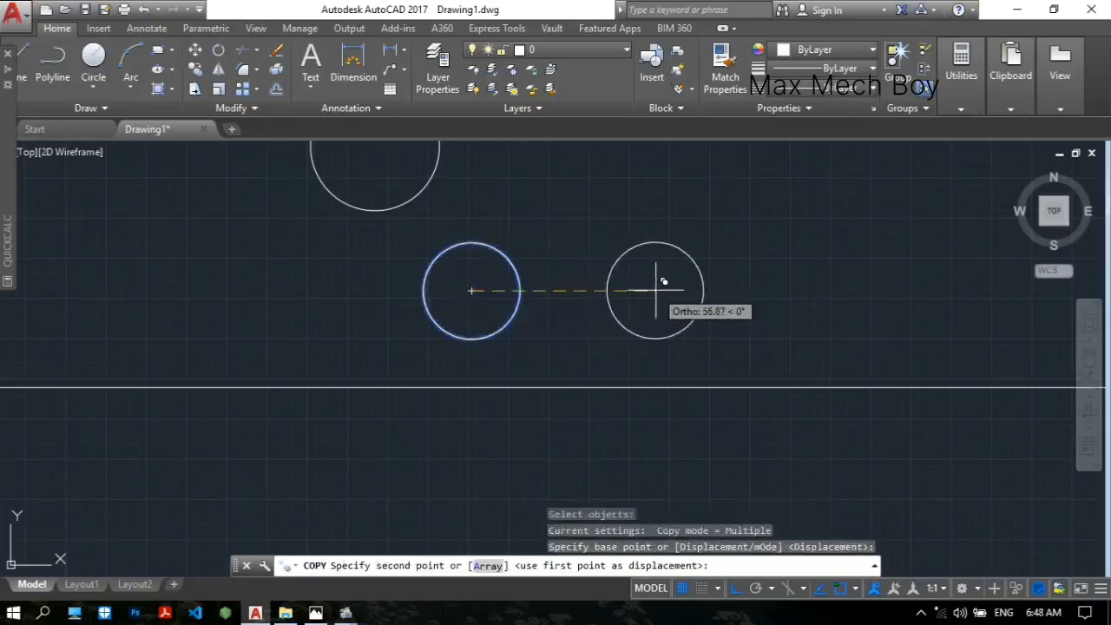
{"action": "type", "text": "30"}
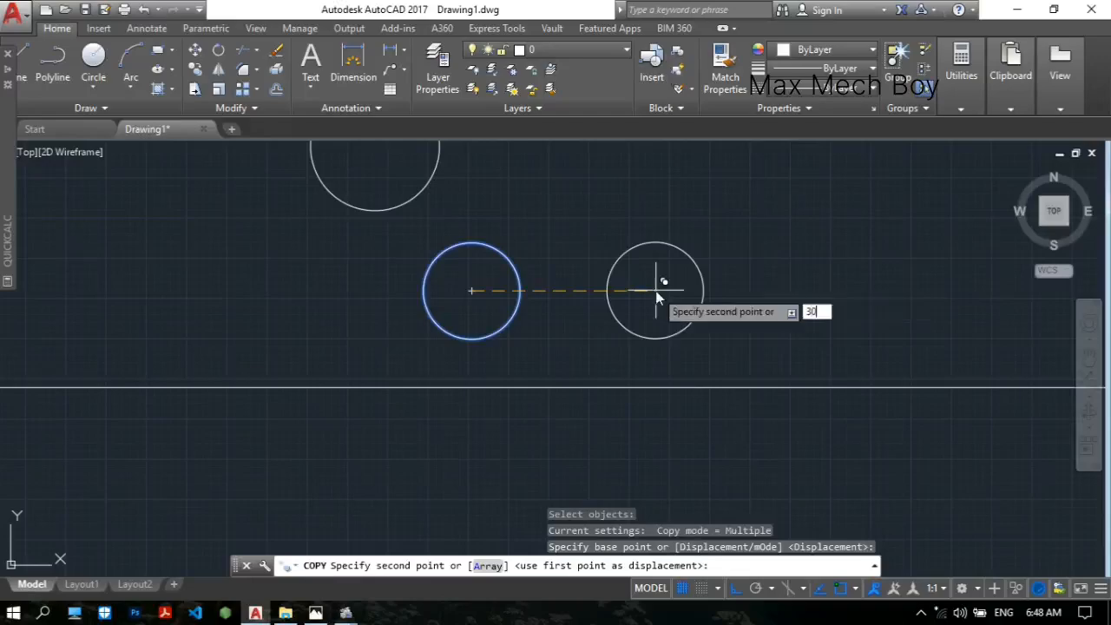
{"action": "key", "text": "Return"}
{"action": "key", "text": "Escape"}
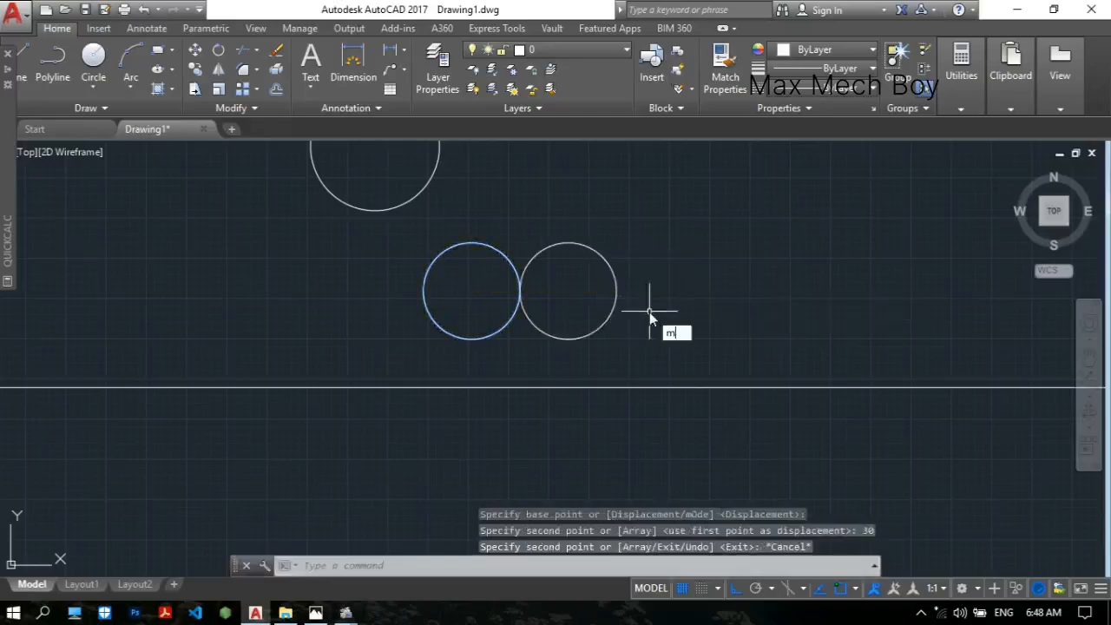
- Move the copied radius-15 circle by its center straight down onto the horizontal construction line
{"action": "type", "text": "m"}
{"action": "key", "text": "Return"}
{"action": "left_click", "coordinate": [615, 280]}
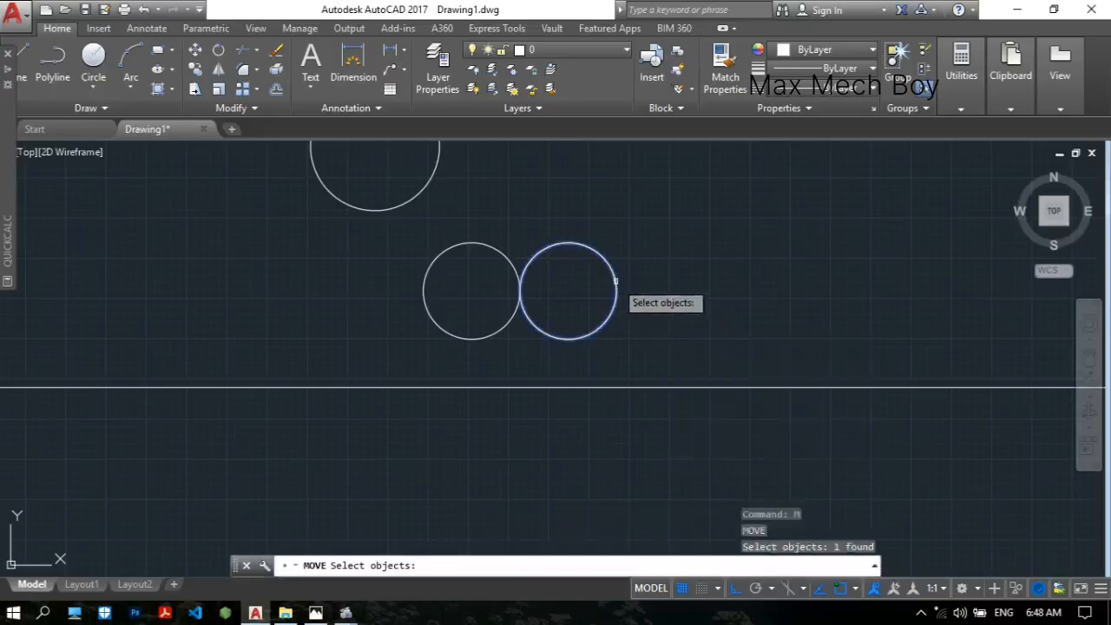
{"action": "key", "text": "Return"}
{"action": "left_click", "coordinate": [569, 290]}
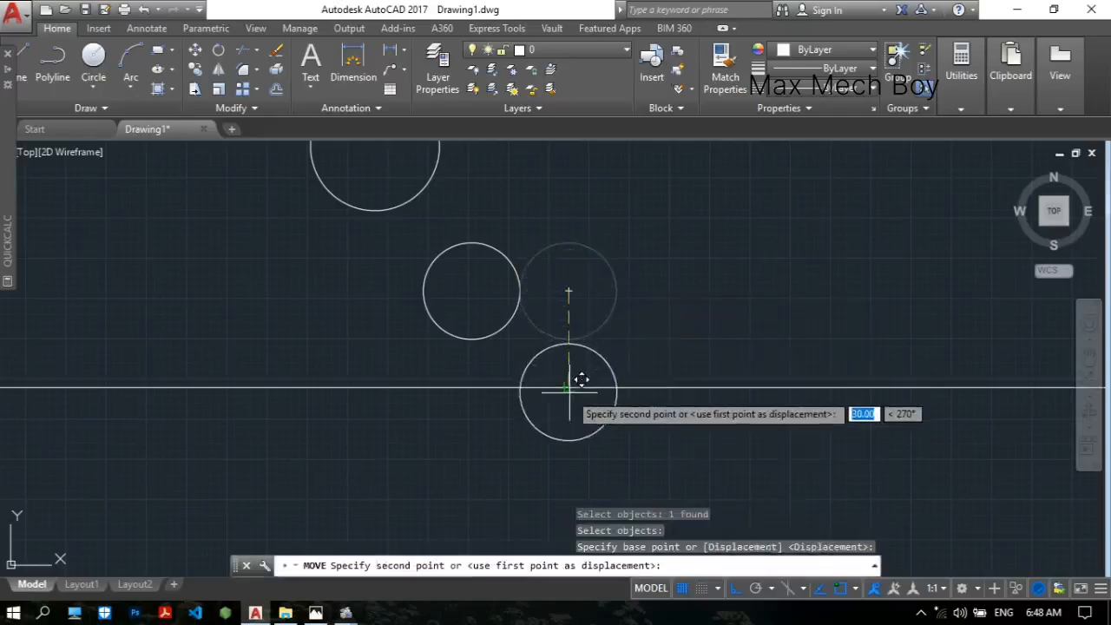
{"action": "left_click", "coordinate": [569, 390]}
{"action": "key", "text": "Escape"}
- Examine the slot, corner chamfers and overall width and height dimensions of the plate in the Photos reference
{"action": "scroll", "coordinate": [623, 332], "scroll_direction": "down", "scroll_amount": 2}
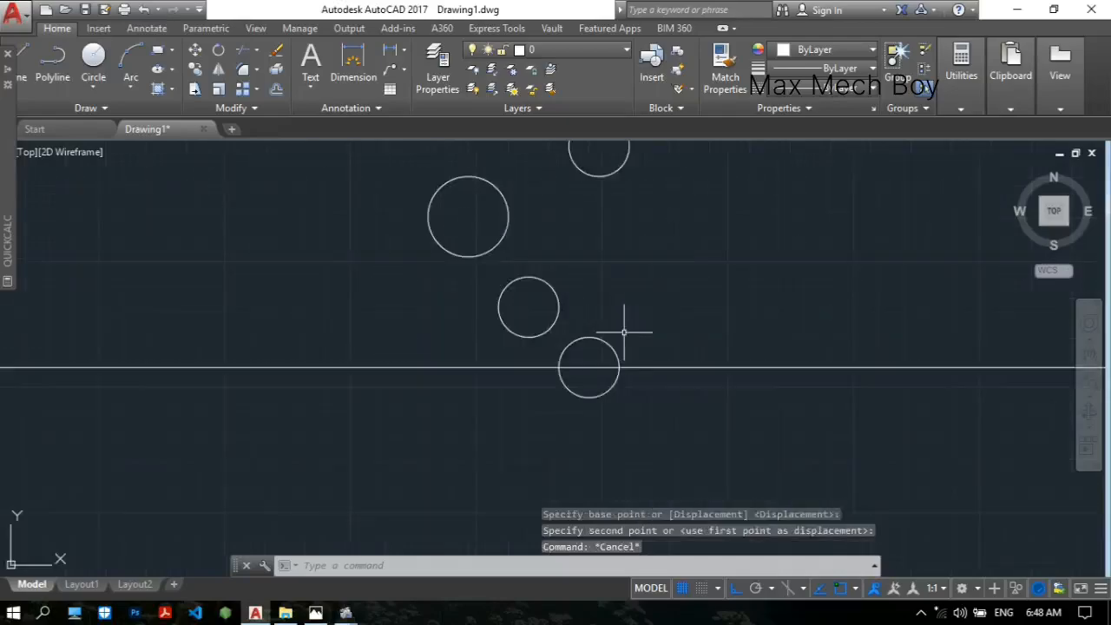
{"action": "scroll", "coordinate": [624, 326], "scroll_direction": "down", "scroll_amount": 2}
{"action": "scroll", "coordinate": [635, 315], "scroll_direction": "up", "scroll_amount": 3}
{"action": "scroll", "coordinate": [579, 379], "scroll_direction": "down", "scroll_amount": 3}
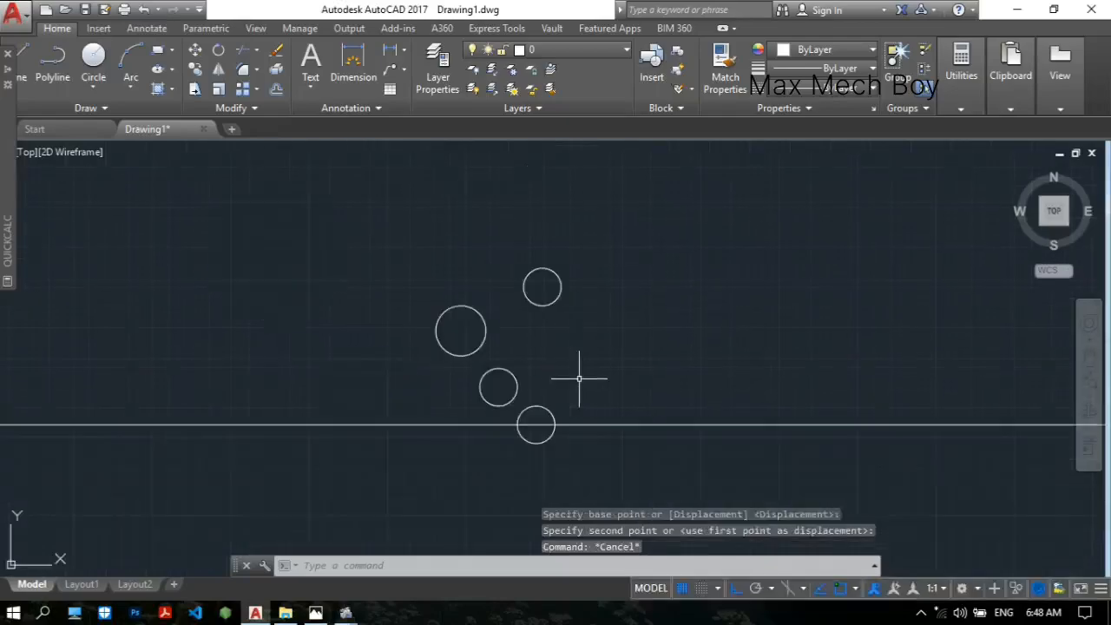
{"action": "middle_click_drag", "start_coordinate": [598, 363], "coordinate": [580, 387]}
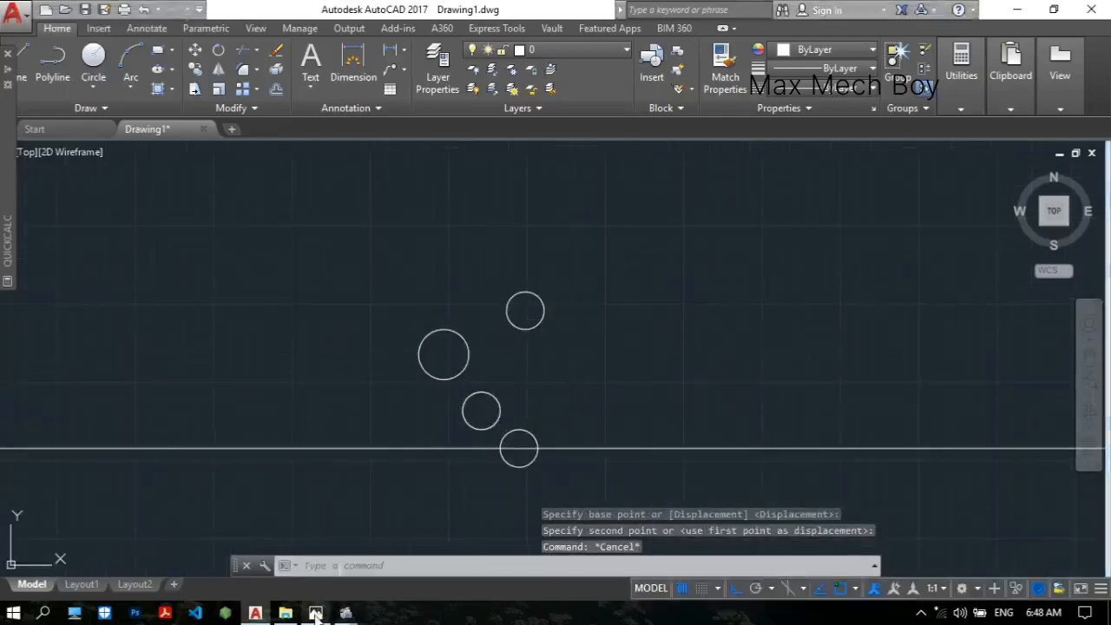
{"action": "left_click", "coordinate": [315, 613]}
{"action": "scroll", "coordinate": [607, 303], "scroll_direction": "up", "scroll_amount": 2}
{"action": "scroll", "coordinate": [598, 399], "scroll_direction": "down", "scroll_amount": 1}
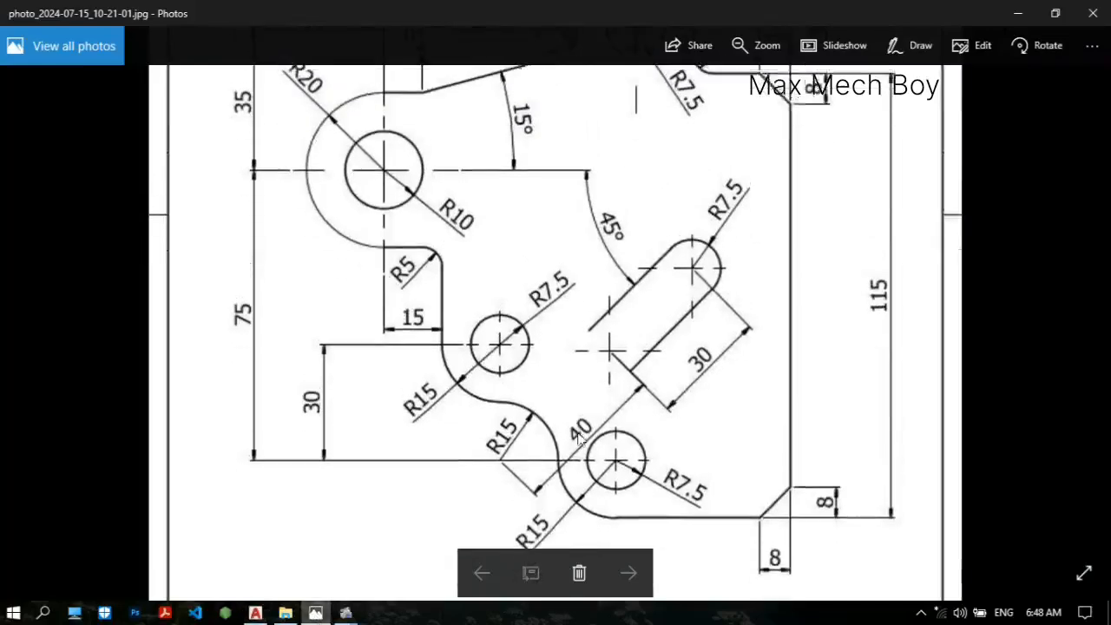
{"action": "scroll", "coordinate": [580, 438], "scroll_direction": "up", "scroll_amount": 2}
{"action": "scroll", "coordinate": [657, 257], "scroll_direction": "down", "scroll_amount": 1}
{"action": "scroll", "coordinate": [694, 382], "scroll_direction": "up", "scroll_amount": 1}
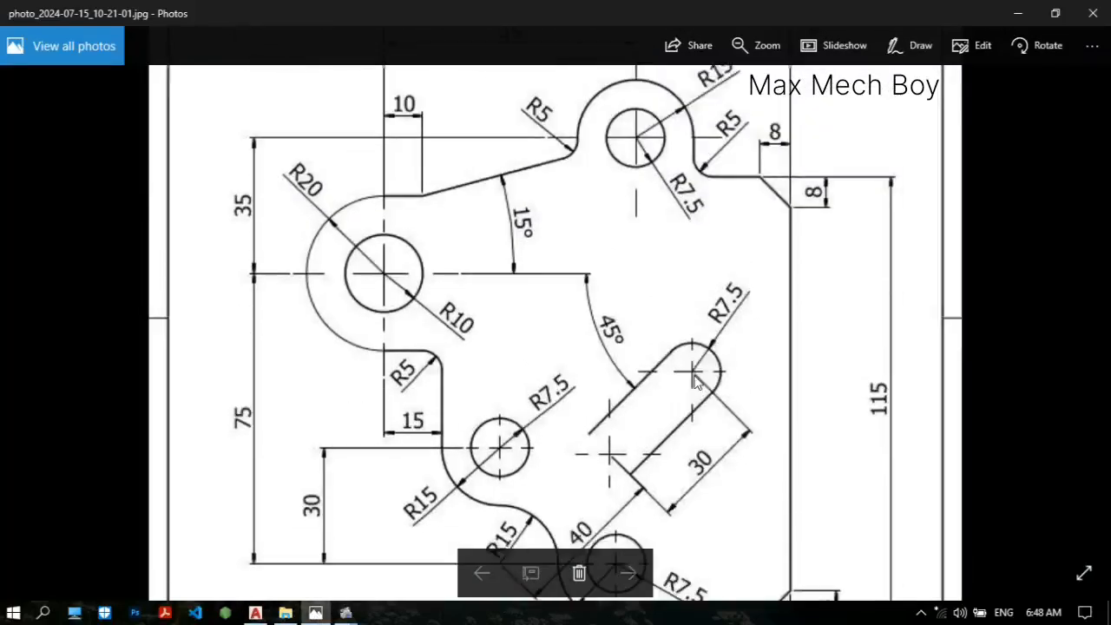
{"action": "scroll", "coordinate": [495, 308], "scroll_direction": "down", "scroll_amount": 2}
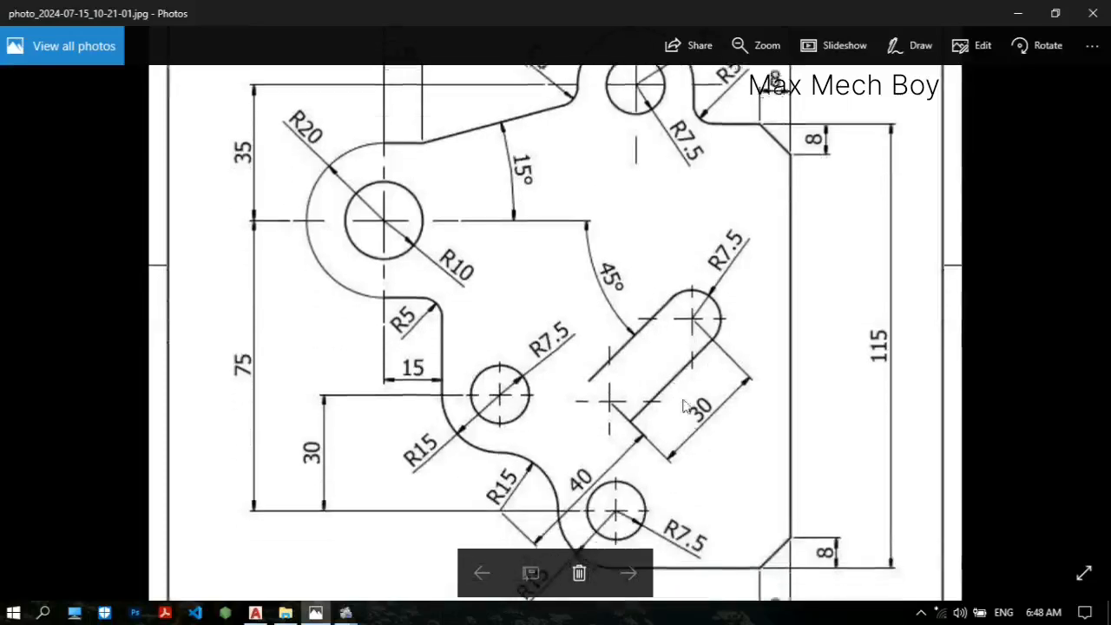
{"action": "scroll", "coordinate": [686, 407], "scroll_direction": "down", "scroll_amount": 1}
{"action": "scroll", "coordinate": [721, 312], "scroll_direction": "up", "scroll_amount": 3}
{"action": "scroll", "coordinate": [707, 358], "scroll_direction": "down", "scroll_amount": 2}
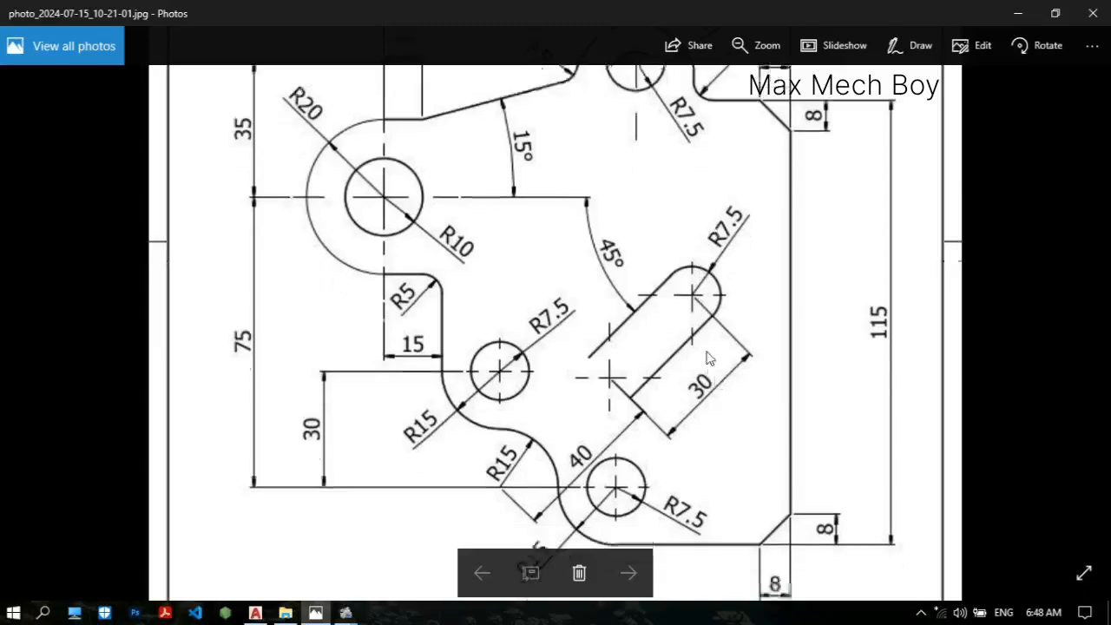
{"action": "scroll", "coordinate": [721, 444], "scroll_direction": "down", "scroll_amount": 1}
{"action": "scroll", "coordinate": [704, 429], "scroll_direction": "up", "scroll_amount": 1}
{"action": "scroll", "coordinate": [685, 425], "scroll_direction": "down", "scroll_amount": 1}
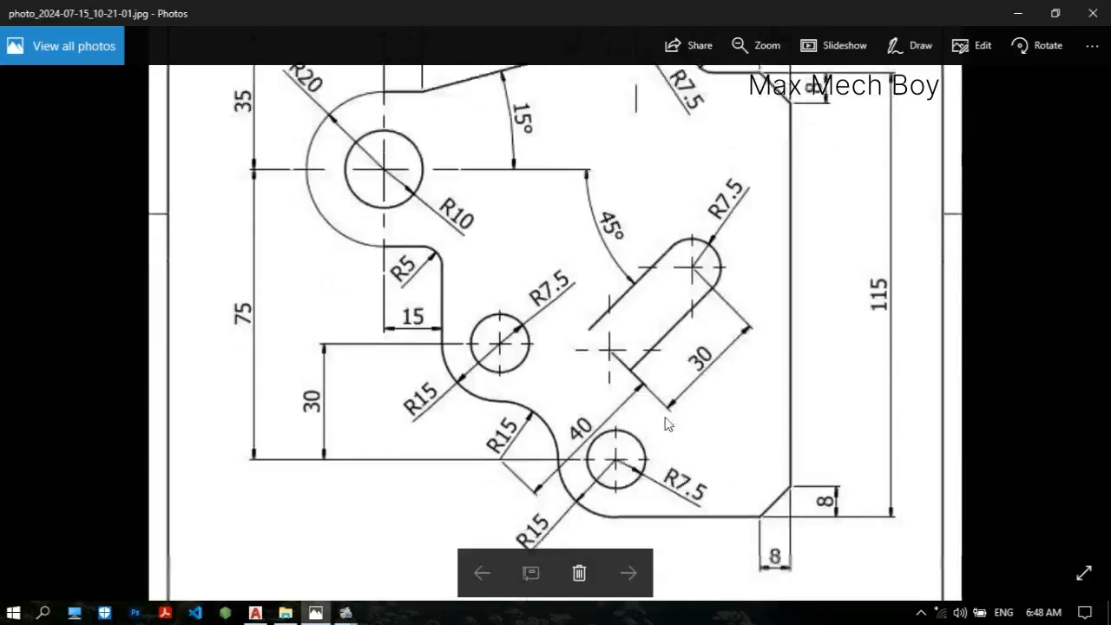
{"action": "scroll", "coordinate": [666, 424], "scroll_direction": "down", "scroll_amount": 1}
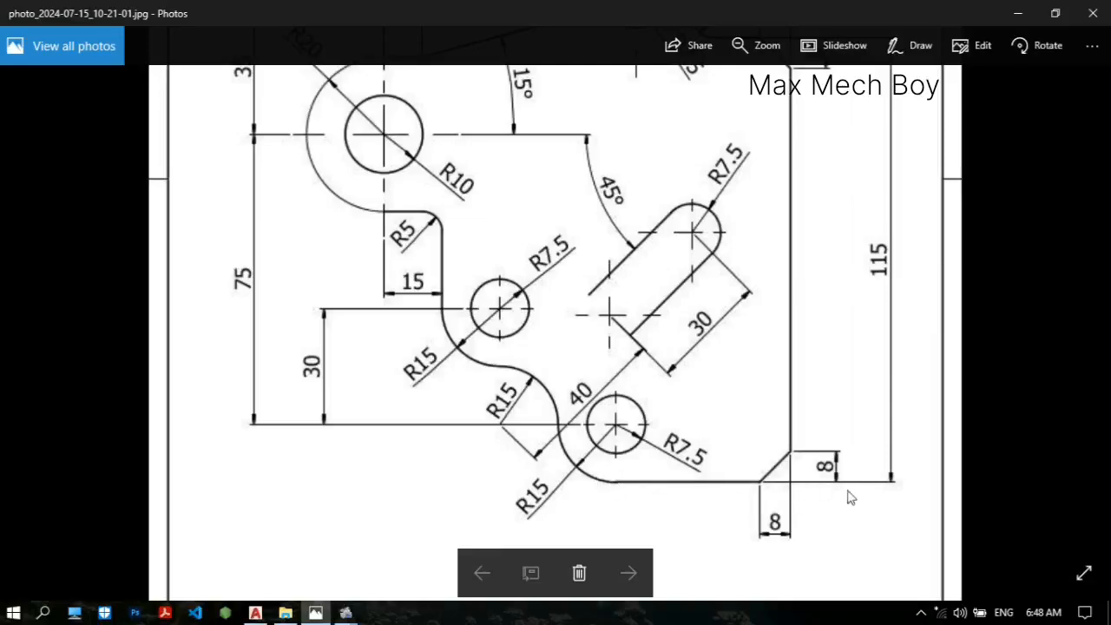
{"action": "scroll", "coordinate": [798, 433], "scroll_direction": "up", "scroll_amount": 6}
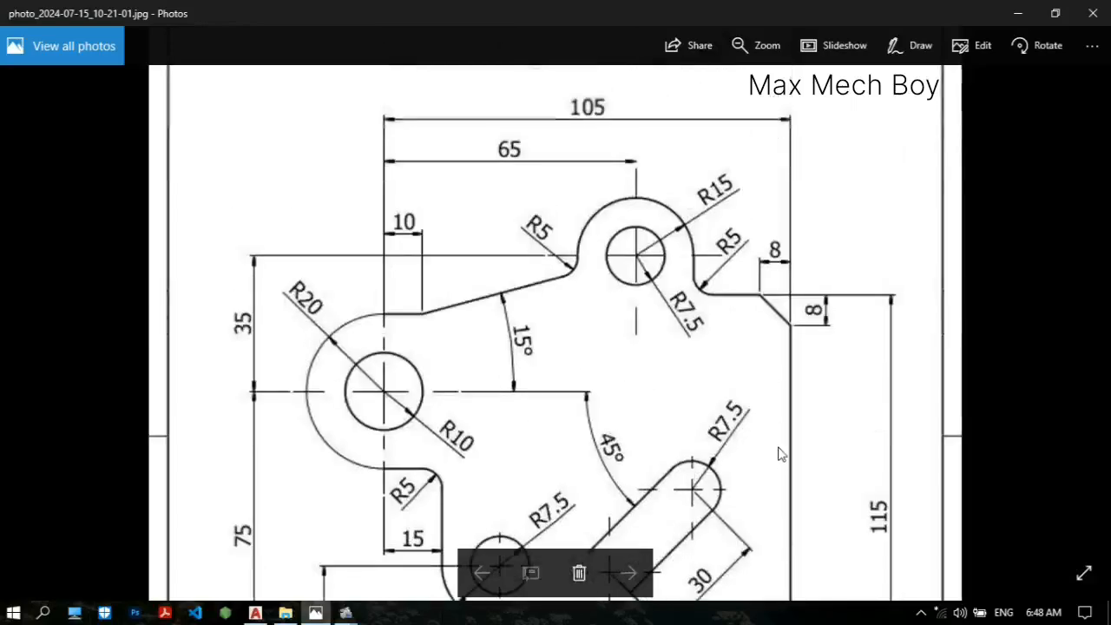
{"action": "scroll", "coordinate": [428, 324], "scroll_direction": "down", "scroll_amount": 1}
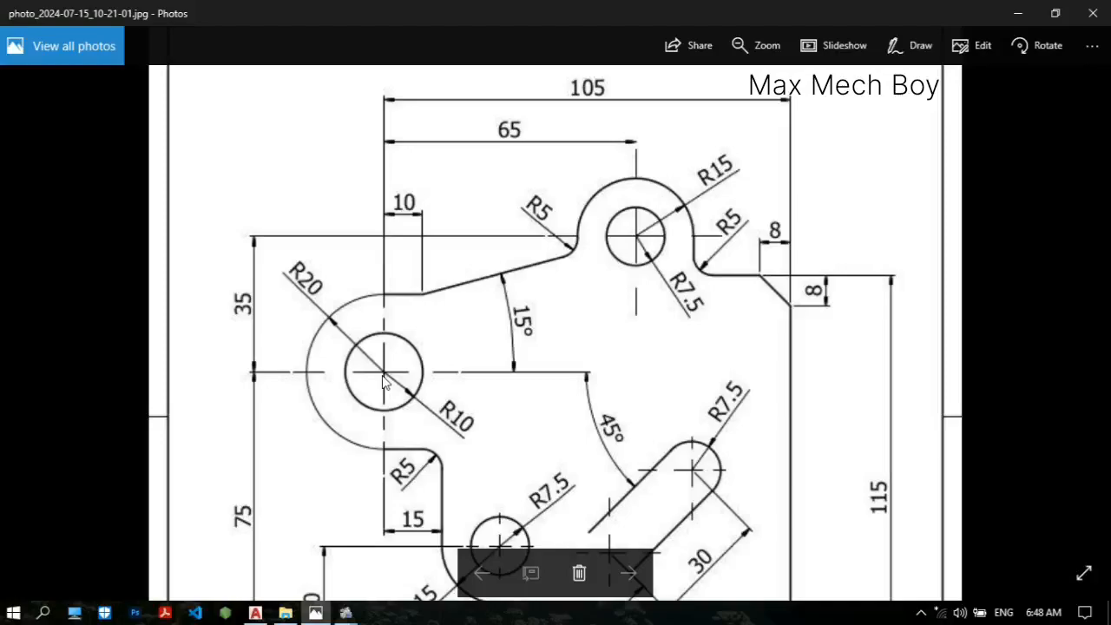
- Switch back to AutoCAD and erase the horizontal construction line through the lowest circle
{"action": "left_click", "coordinate": [256, 613]}
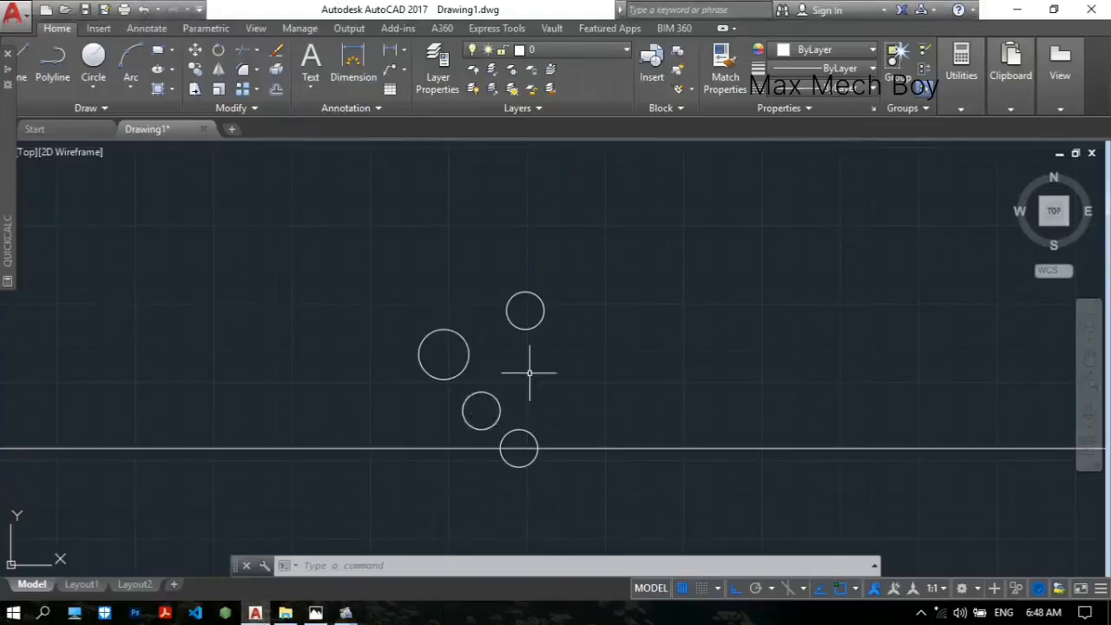
{"action": "scroll", "coordinate": [531, 370], "scroll_direction": "up", "scroll_amount": 2}
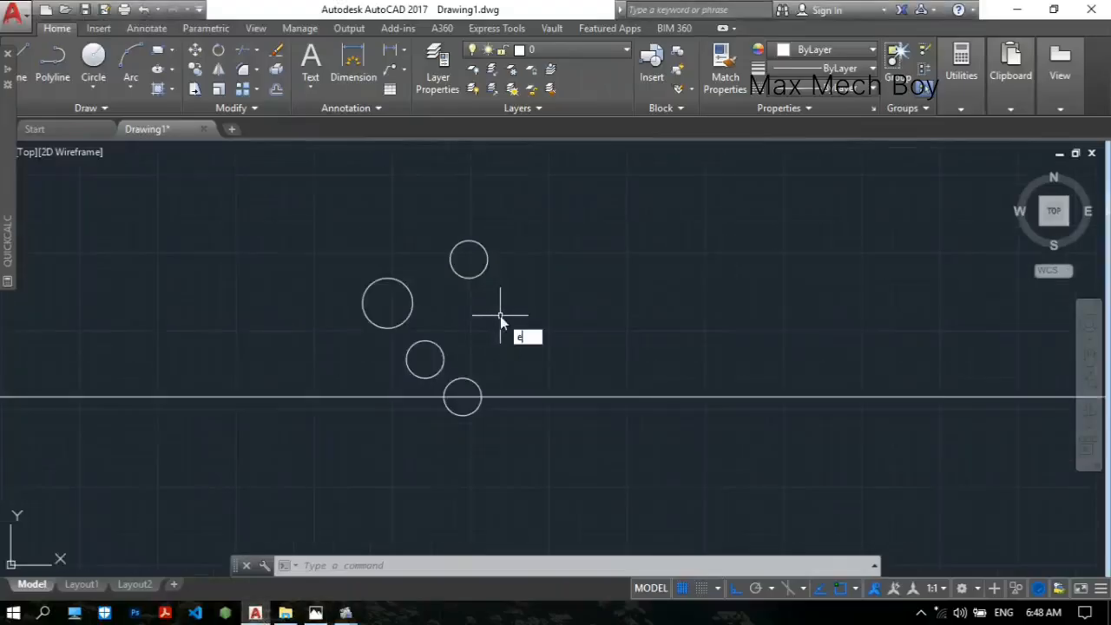
{"action": "key", "text": "Return"}
{"action": "left_click", "coordinate": [545, 397]}
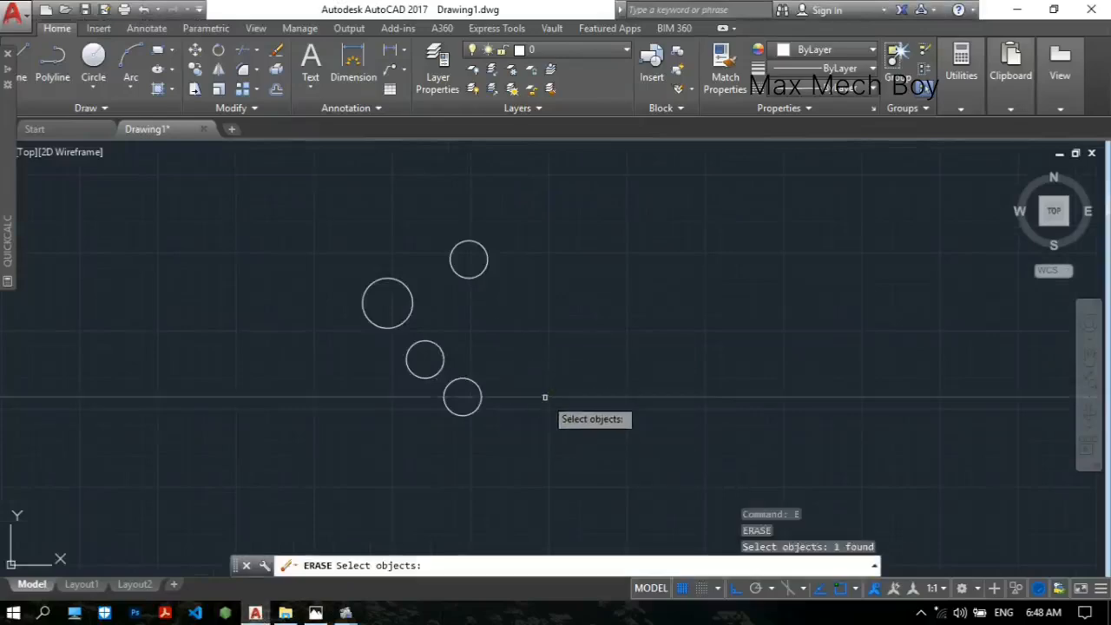
{"action": "key", "text": "Return"}
- Place a vertical construction line through the center of the large radius-20 circle
{"action": "type", "text": "xl"}
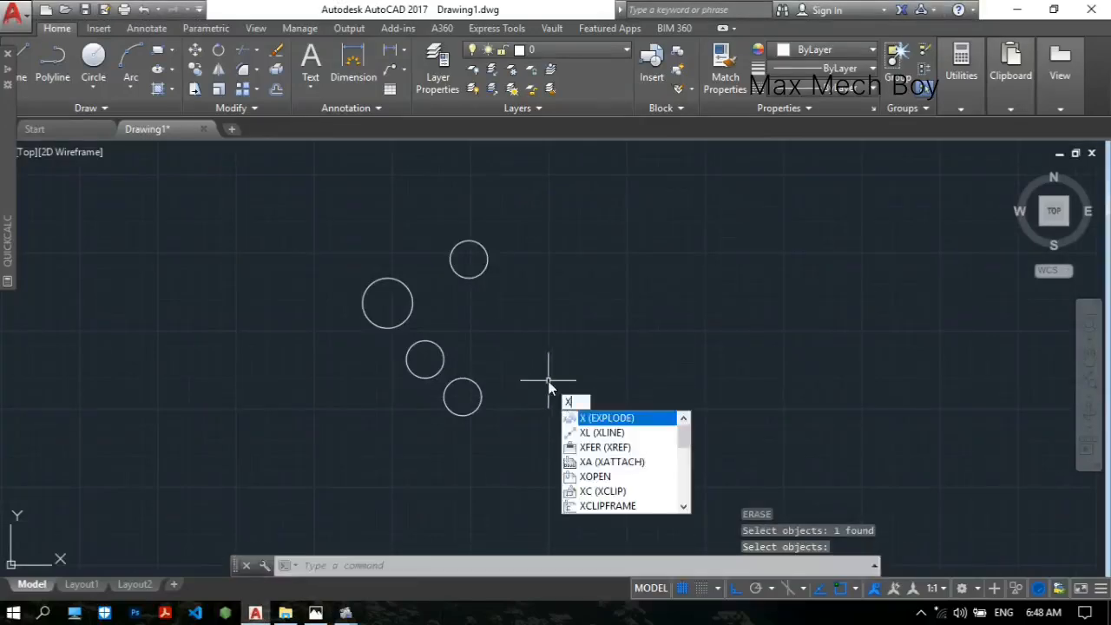
{"action": "key", "text": "Return"}
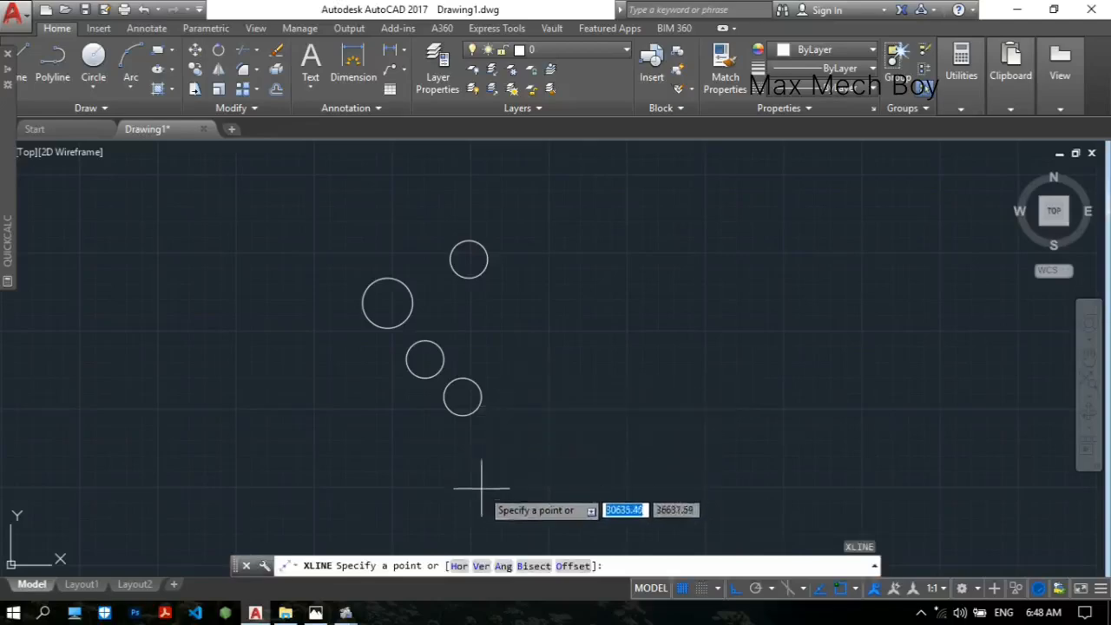
{"action": "left_click", "coordinate": [481, 566]}
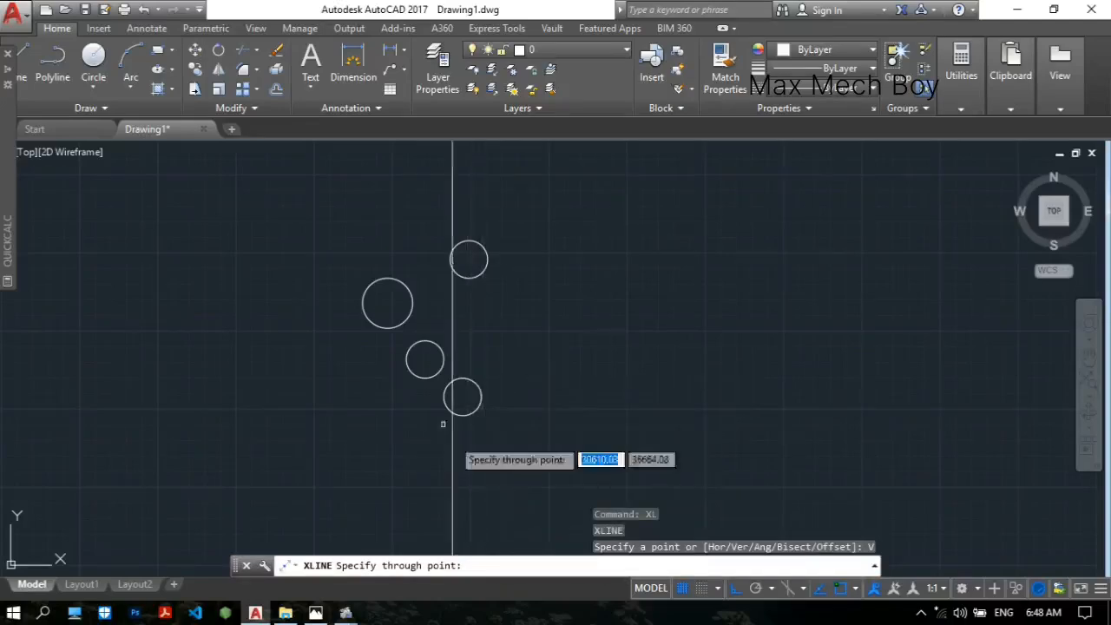
{"action": "left_click", "coordinate": [388, 303]}
{"action": "key", "text": "Escape"}
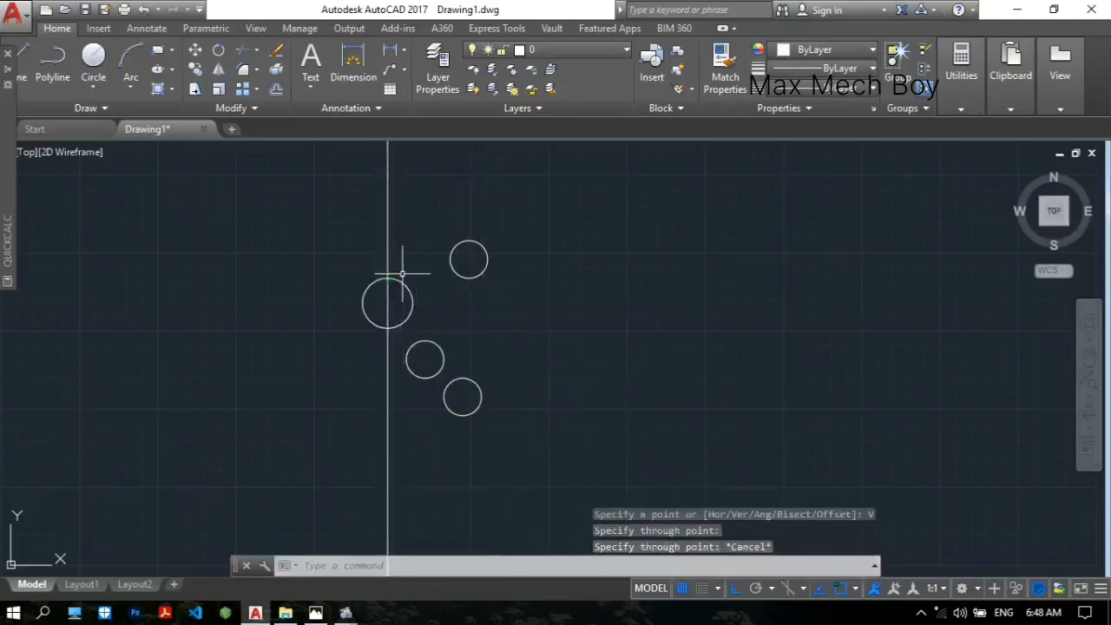
- Offset the vertical construction line 105 units to the right to locate the plate's straight right edge
{"action": "scroll", "coordinate": [409, 250], "scroll_direction": "up", "scroll_amount": 2}
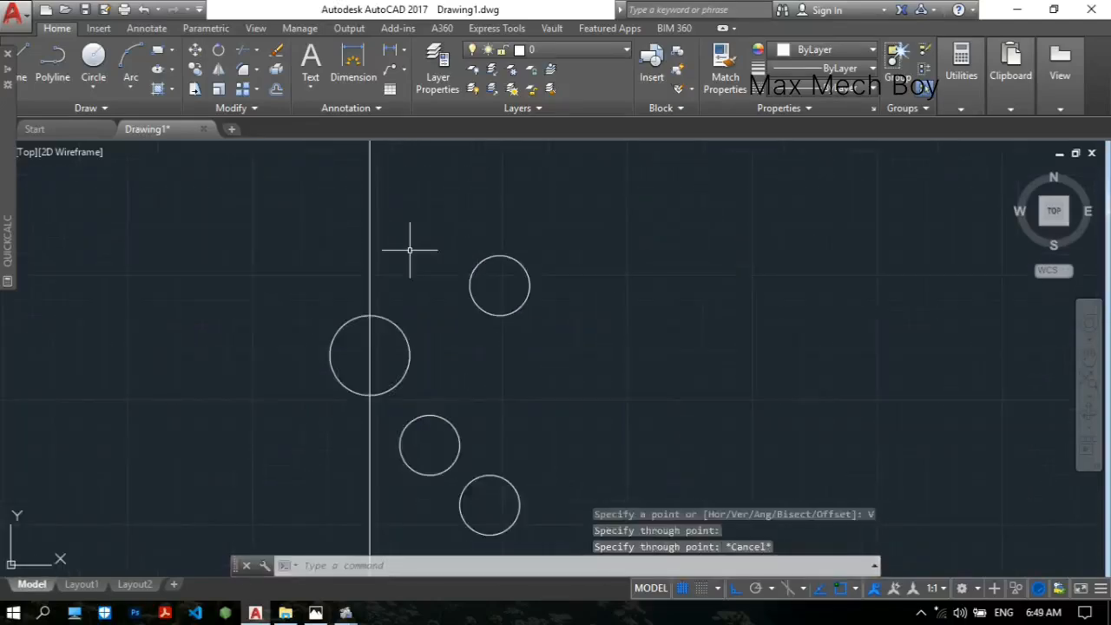
{"action": "type", "text": "o"}
{"action": "key", "text": "Return"}
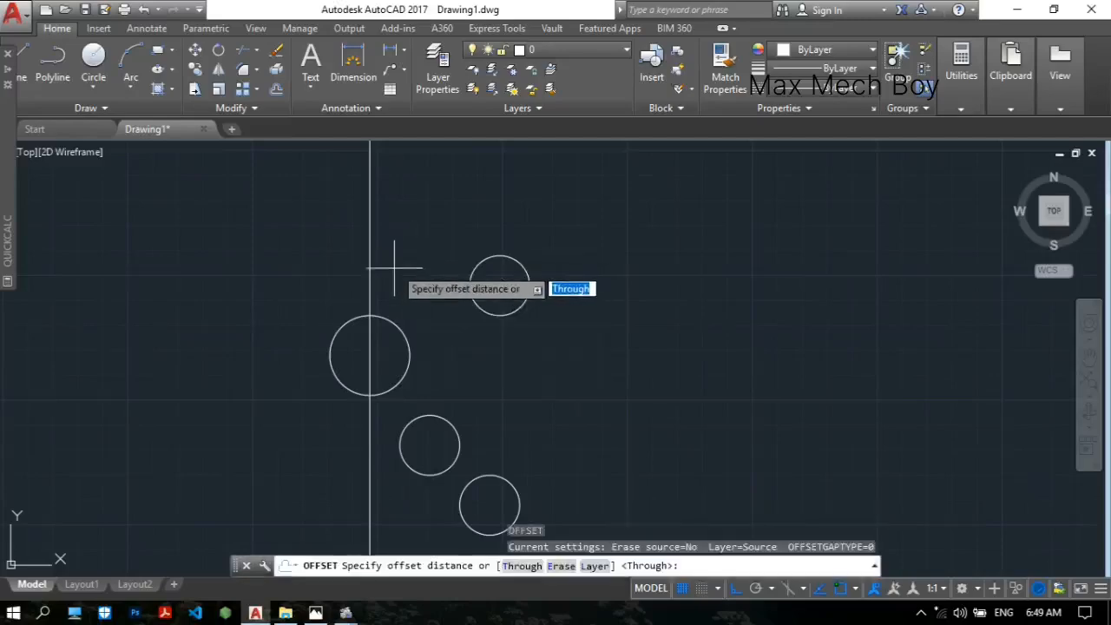
{"action": "type", "text": "105"}
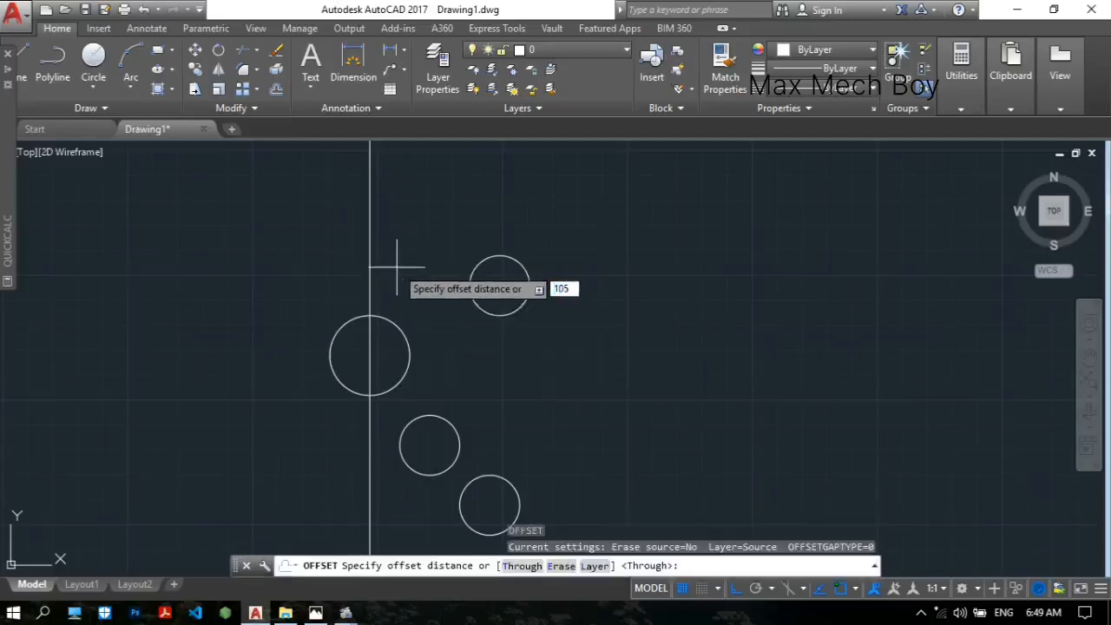
{"action": "key", "text": "Return"}
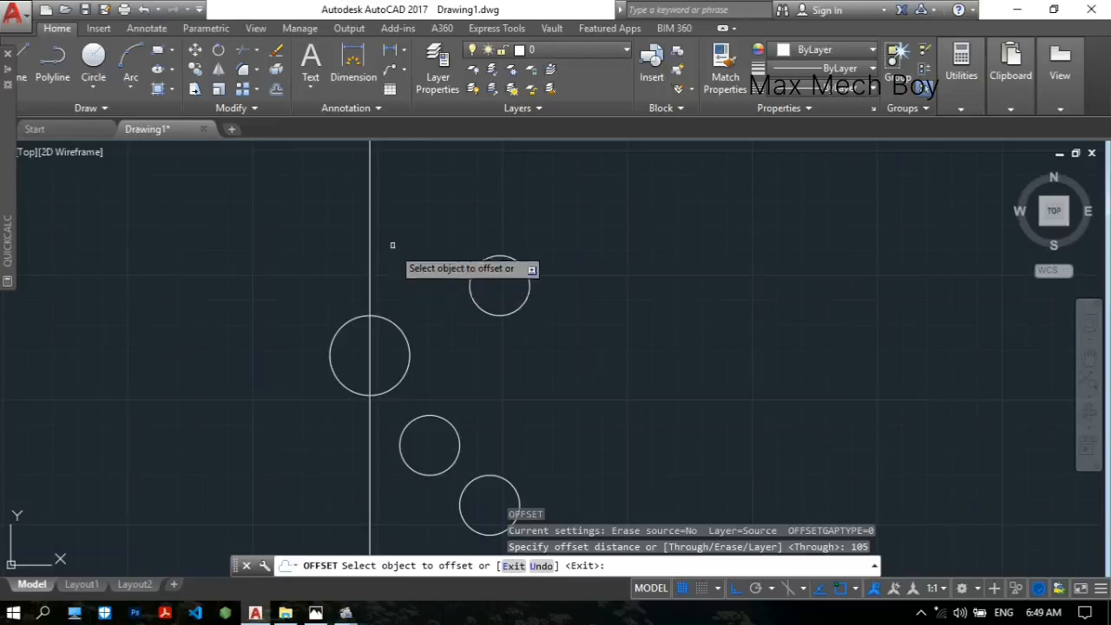
{"action": "left_click", "coordinate": [369, 257]}
{"action": "left_click", "coordinate": [677, 295]}
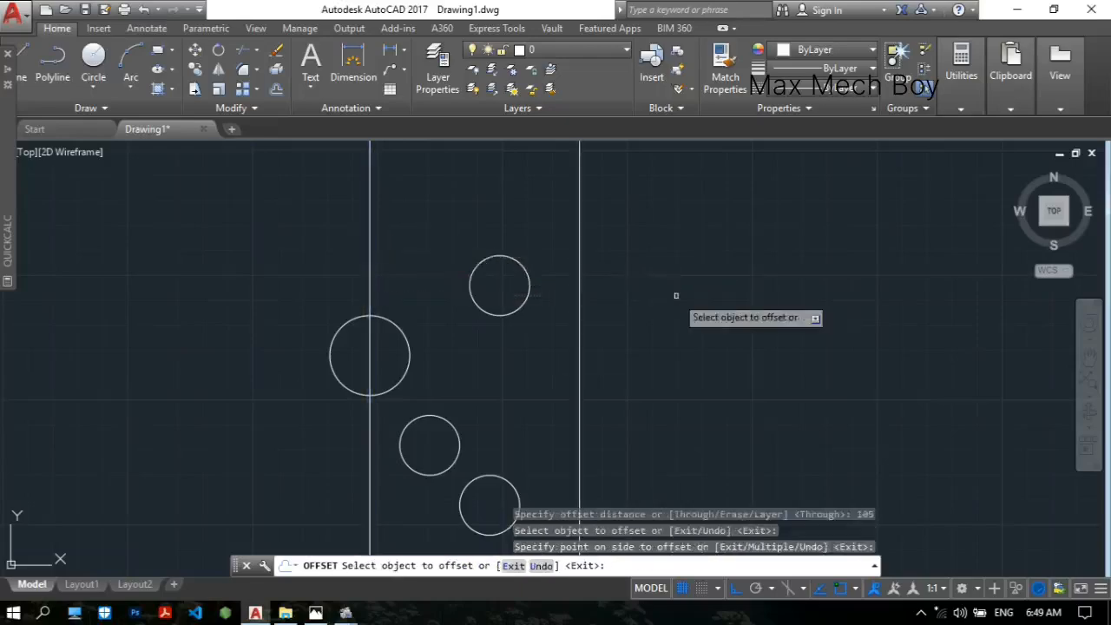
{"action": "key", "text": "Escape"}
- Erase the original vertical construction line through the large circle
{"action": "scroll", "coordinate": [521, 351], "scroll_direction": "down", "scroll_amount": 3}
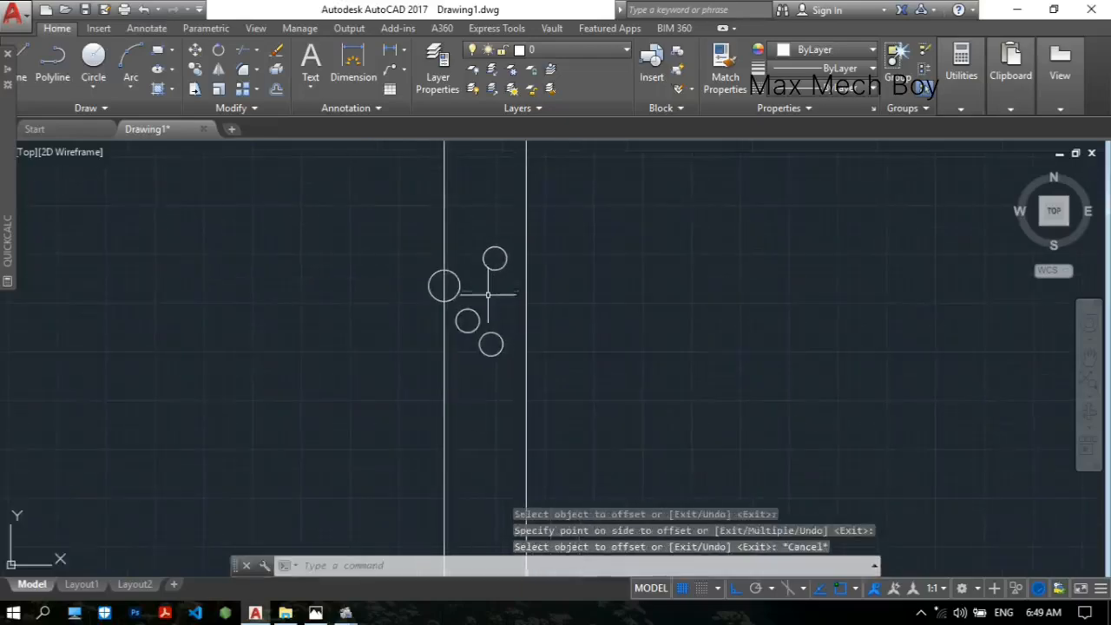
{"action": "scroll", "coordinate": [498, 300], "scroll_direction": "up", "scroll_amount": 2}
{"action": "type", "text": "e"}
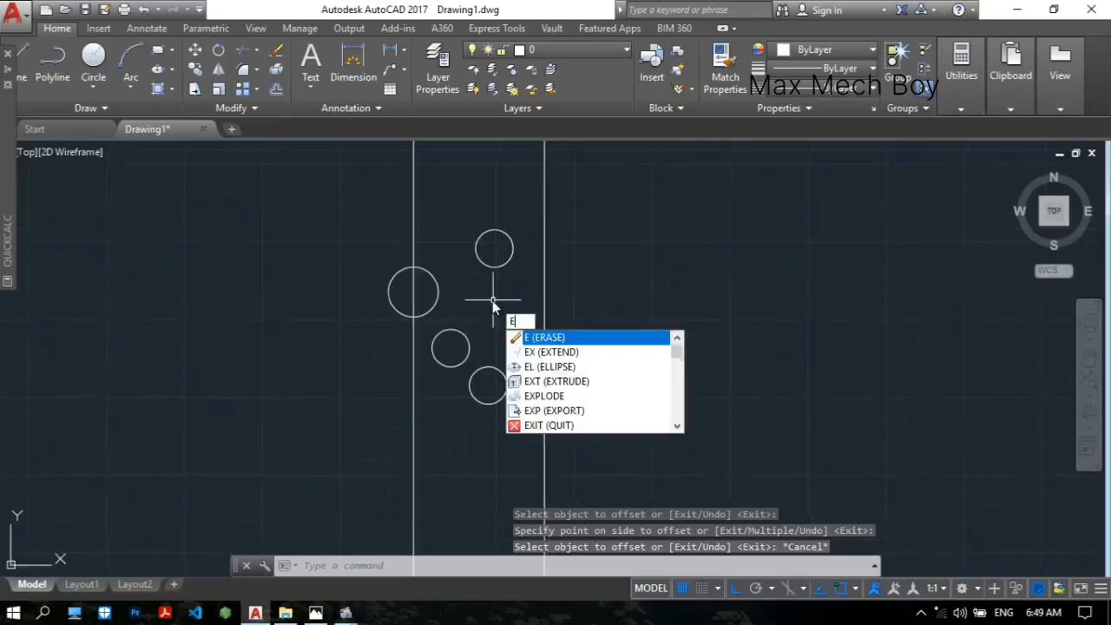
{"action": "key", "text": "Return"}
{"action": "left_click", "coordinate": [415, 226]}
{"action": "key", "text": "Return"}
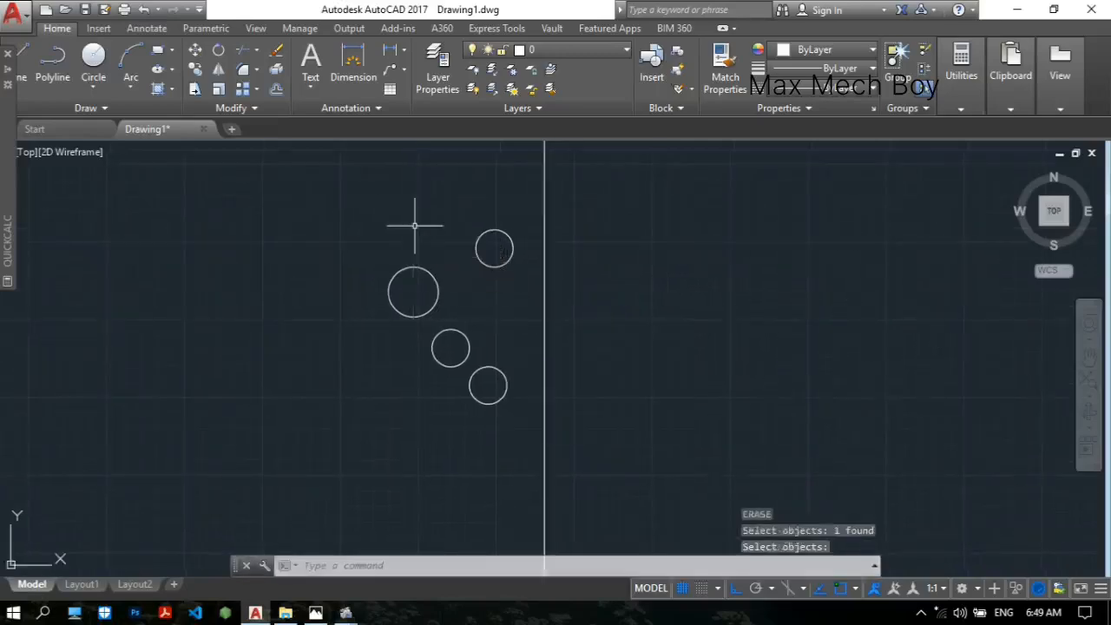
- Check the plate's lower edge in the Photos reference and draw in AutoCAD a horizontal line from the lowest circle's bottom quadrant past the vertical line
{"action": "scroll", "coordinate": [521, 379], "scroll_direction": "up", "scroll_amount": 2}
{"action": "middle_click_drag", "start_coordinate": [498, 303], "coordinate": [499, 383]}
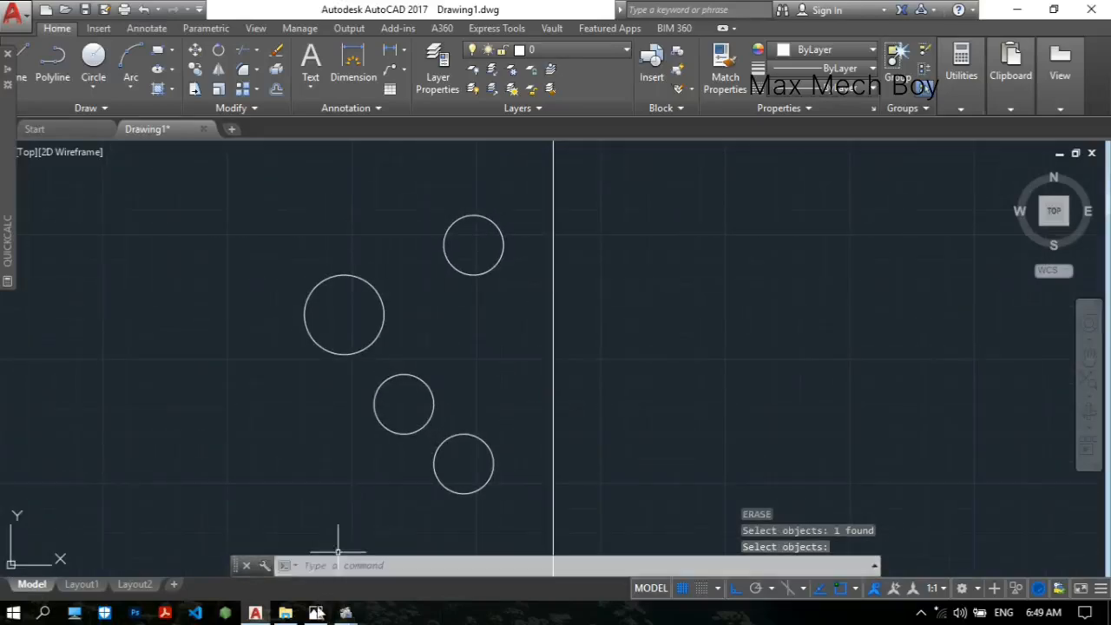
{"action": "left_click", "coordinate": [315, 613]}
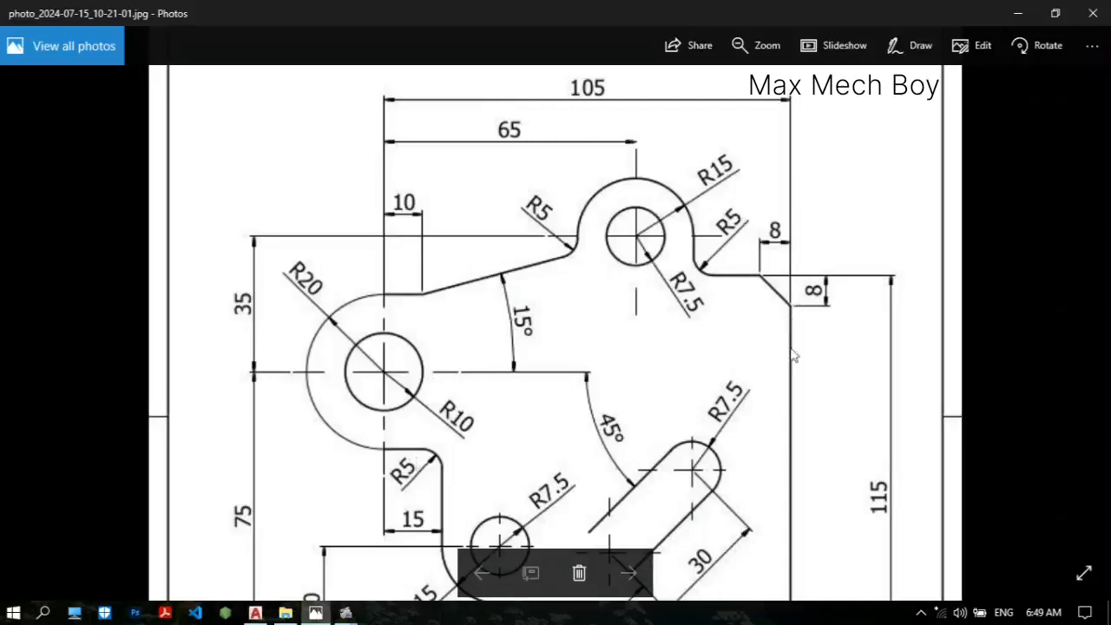
{"action": "scroll", "coordinate": [791, 354], "scroll_direction": "down", "scroll_amount": 5}
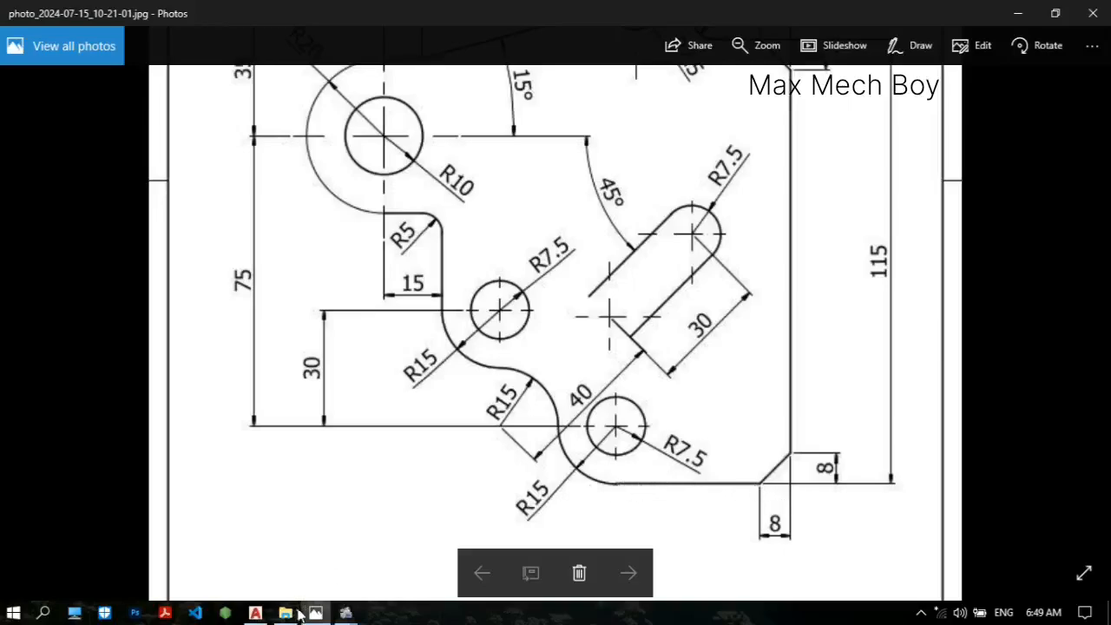
{"action": "left_click", "coordinate": [255, 613]}
{"action": "scroll", "coordinate": [488, 515], "scroll_direction": "up", "scroll_amount": 3}
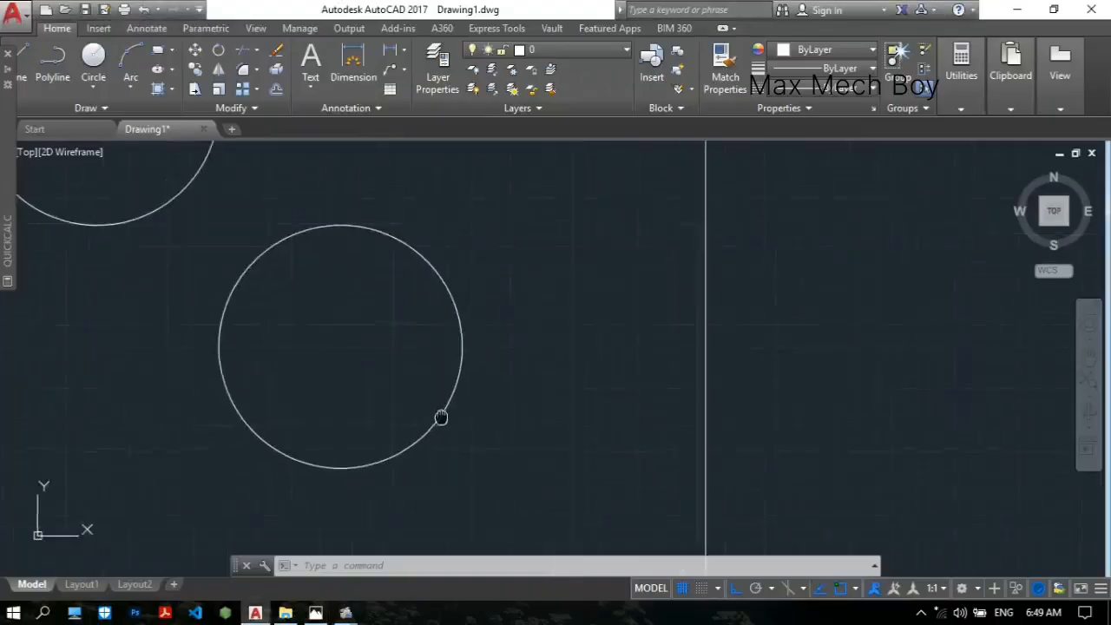
{"action": "type", "text": "L"}
{"action": "key", "text": "Return"}
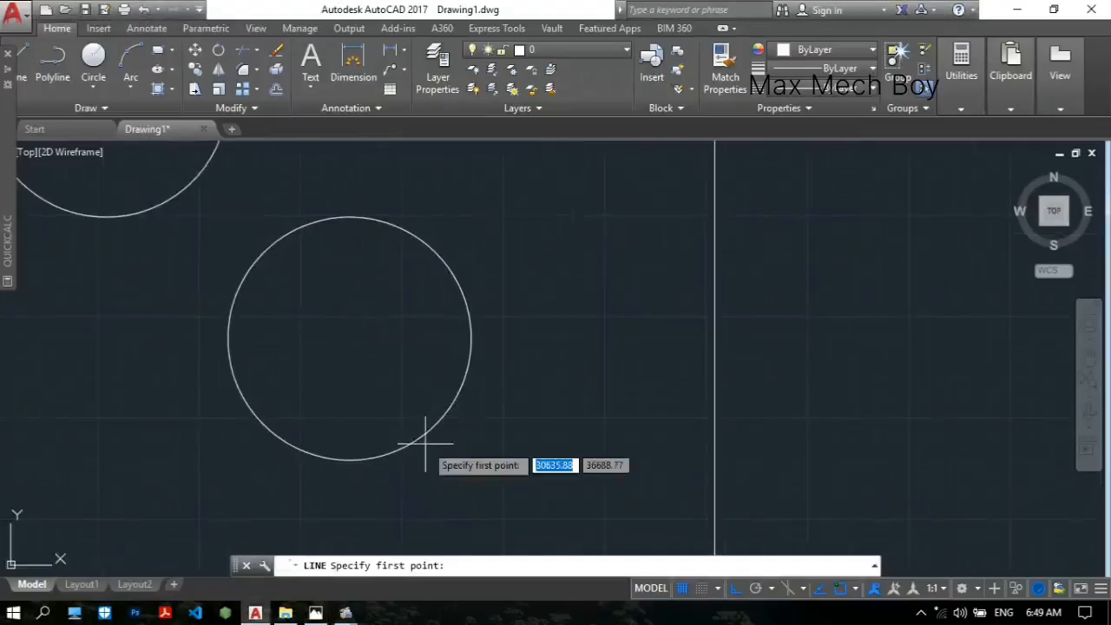
{"action": "left_click", "coordinate": [350, 460]}
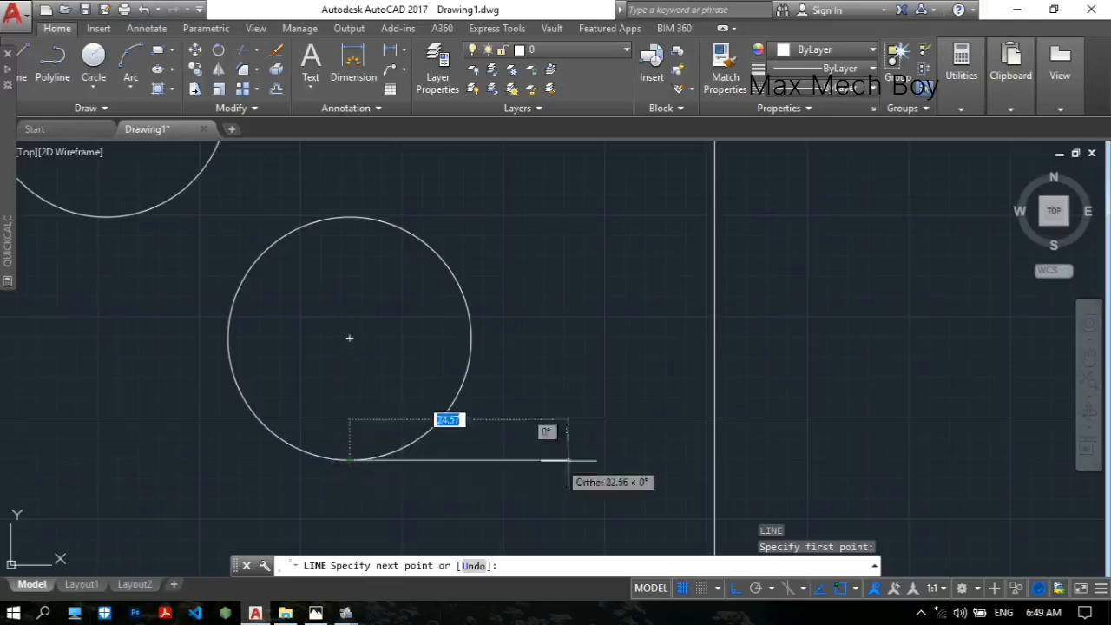
{"action": "left_click", "coordinate": [843, 460]}
{"action": "key", "text": "Escape"}
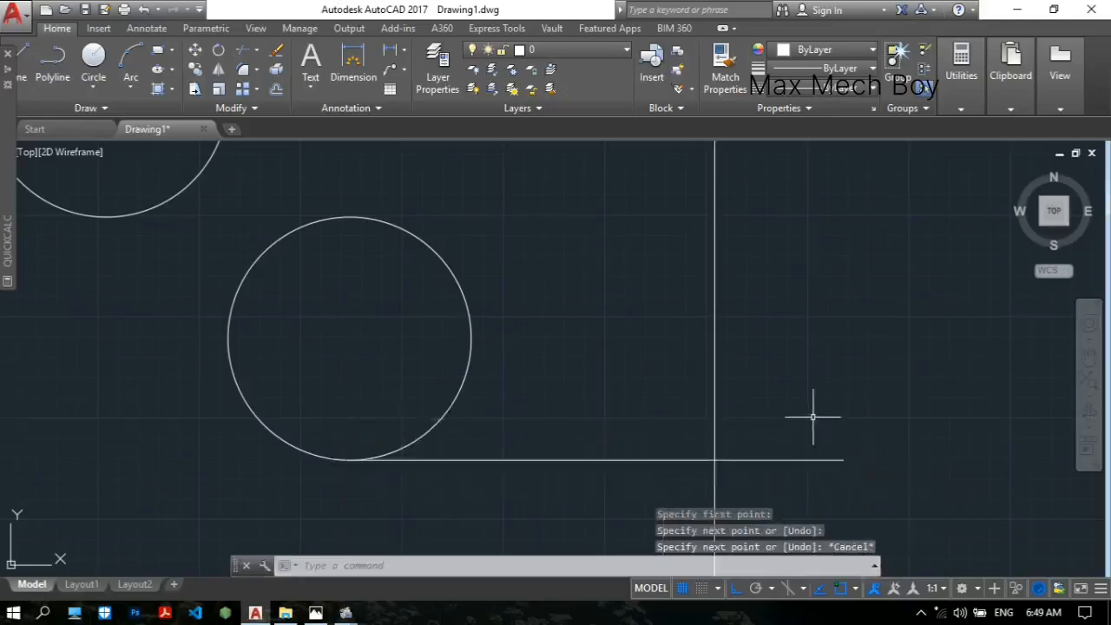
- Trim the overhanging ends of the bottom line and vertical line to form the plate's lower-right corner
{"action": "middle_click_drag", "start_coordinate": [813, 416], "coordinate": [818, 310]}
{"action": "scroll", "coordinate": [819, 310], "scroll_direction": "down", "scroll_amount": 2}
{"action": "type", "text": "tr"}
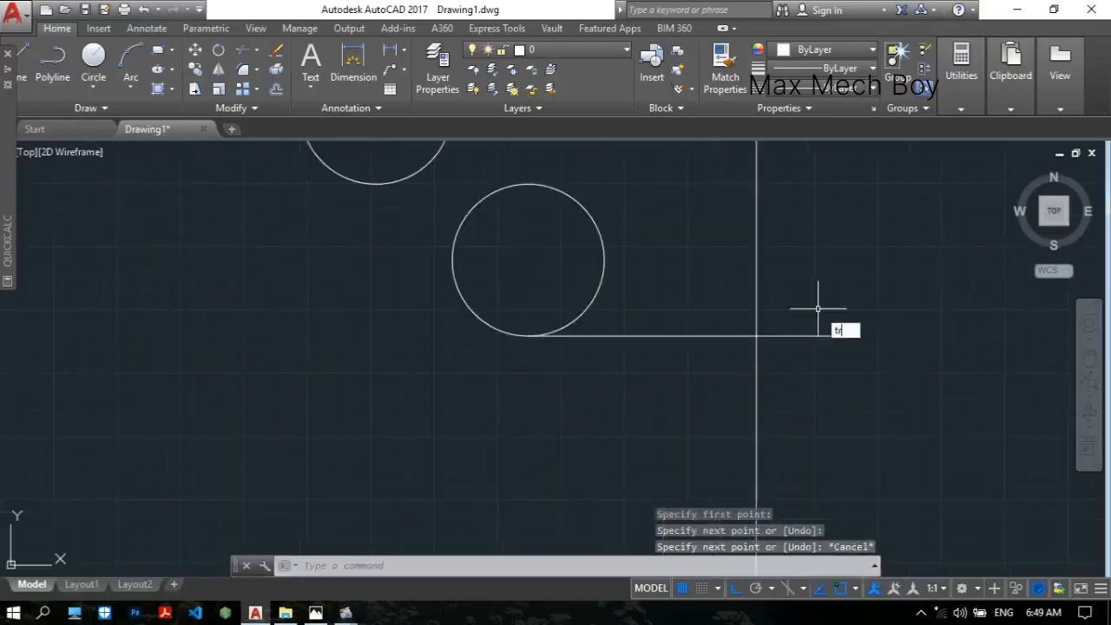
{"action": "type", "text": "i"}
{"action": "key", "text": "Return"}
{"action": "key", "text": "Return"}
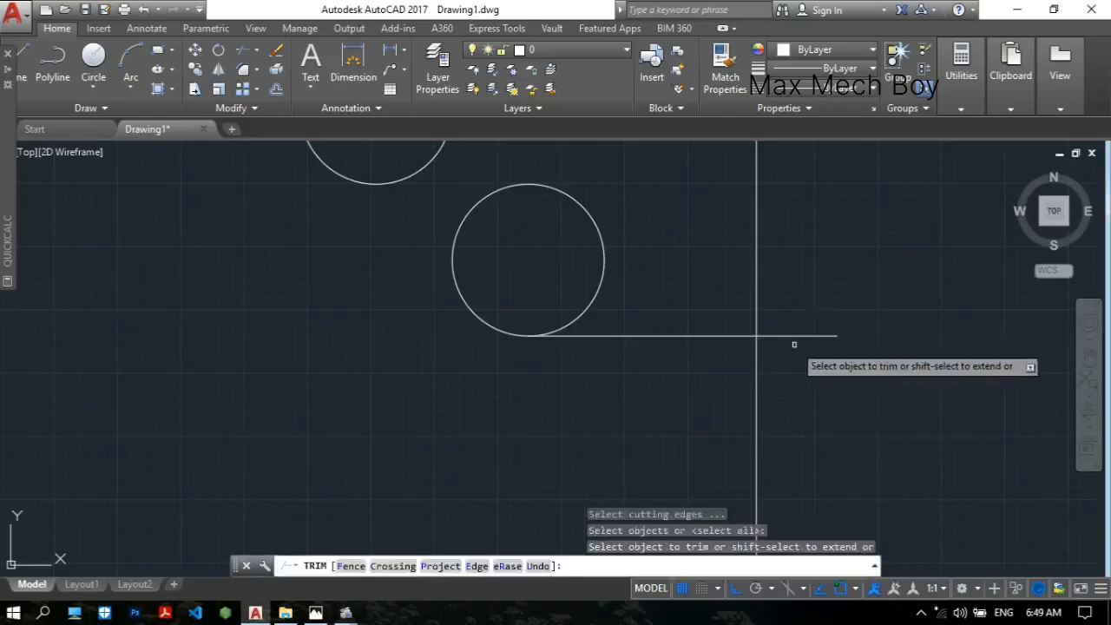
{"action": "left_click", "coordinate": [793, 336]}
{"action": "left_click", "coordinate": [754, 368]}
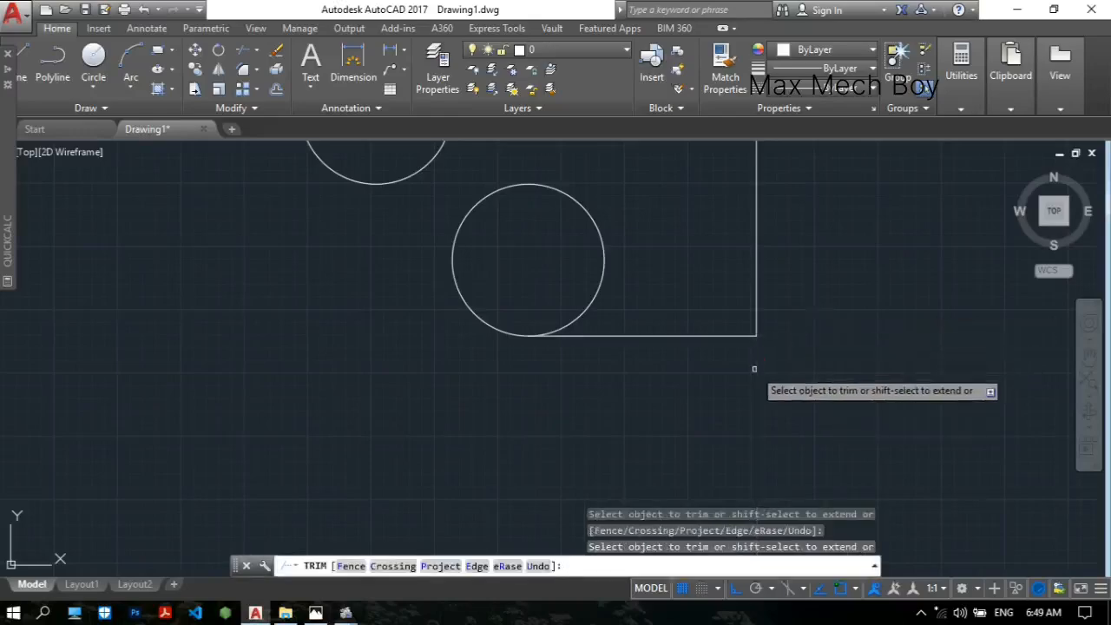
{"action": "scroll", "coordinate": [796, 329], "scroll_direction": "down", "scroll_amount": 5}
{"action": "middle_click_drag", "start_coordinate": [818, 251], "coordinate": [769, 321]}
{"action": "scroll", "coordinate": [737, 282], "scroll_direction": "up", "scroll_amount": 2}
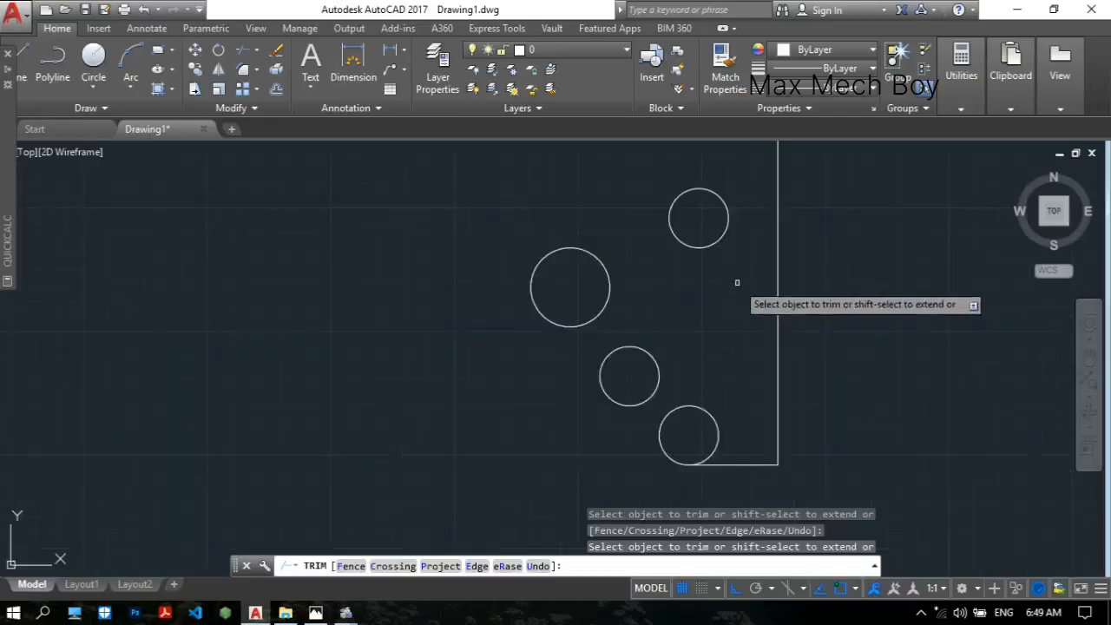
{"action": "key", "text": "Escape"}
- Examine the overall height dimension and the upper and lower straight edges of the plate in the Photos reference
{"action": "middle_click_drag", "start_coordinate": [744, 240], "coordinate": [701, 272]}
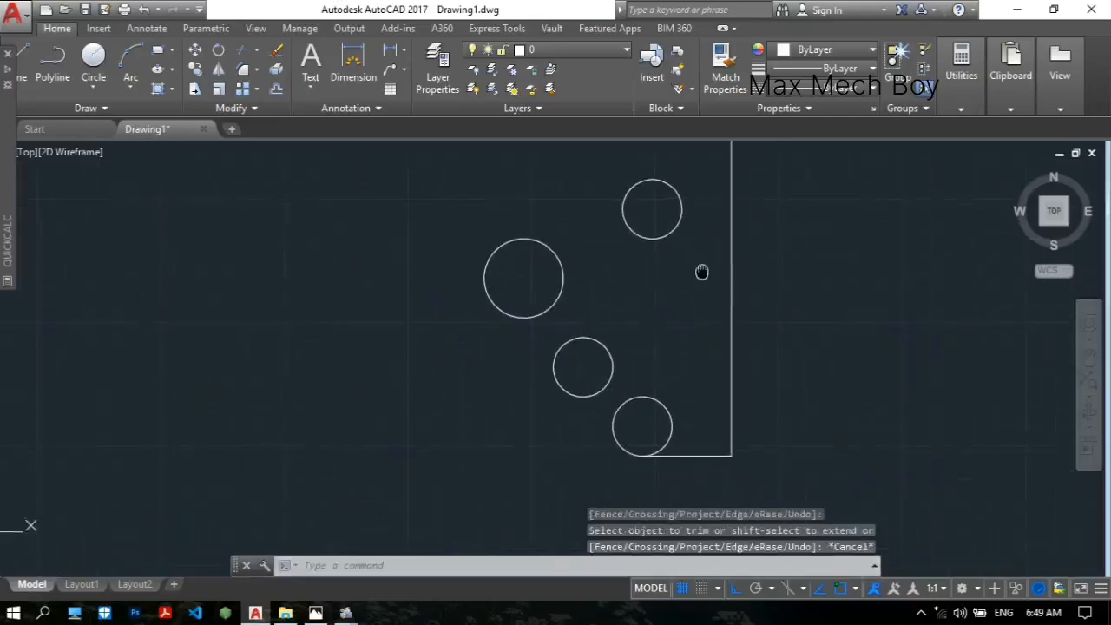
{"action": "left_click", "coordinate": [315, 613]}
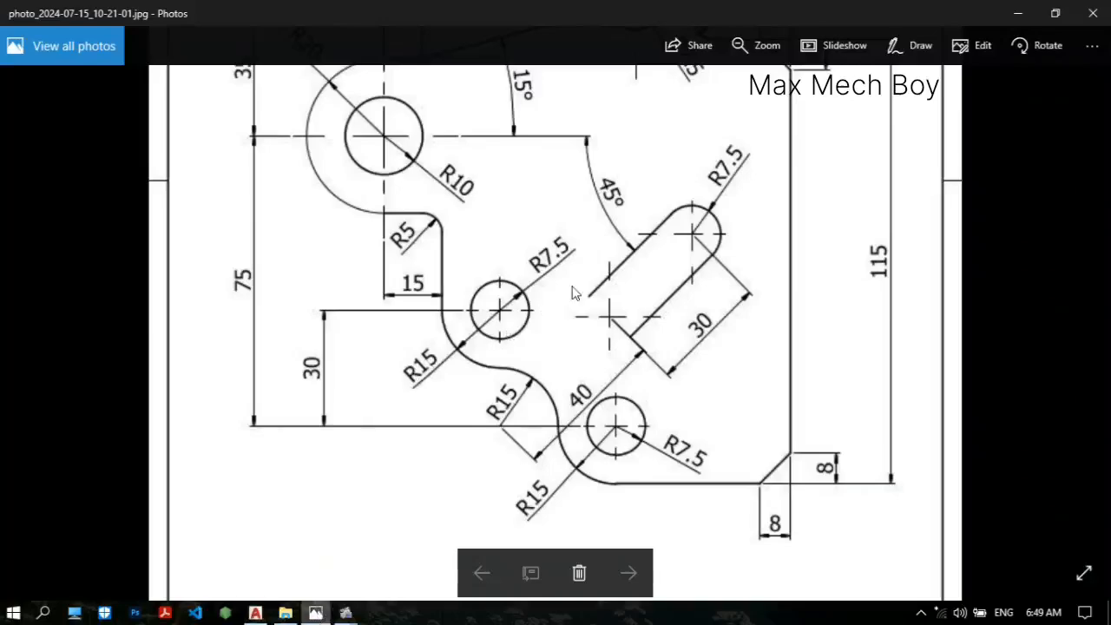
{"action": "scroll", "coordinate": [572, 293], "scroll_direction": "up", "scroll_amount": 3}
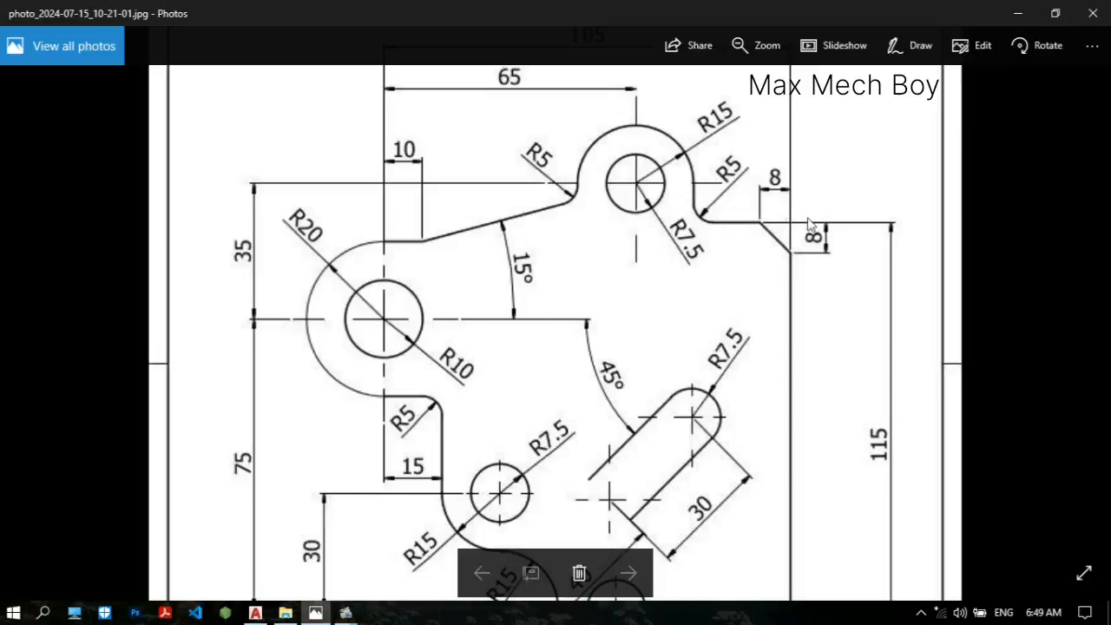
{"action": "scroll", "coordinate": [794, 316], "scroll_direction": "down", "scroll_amount": 2}
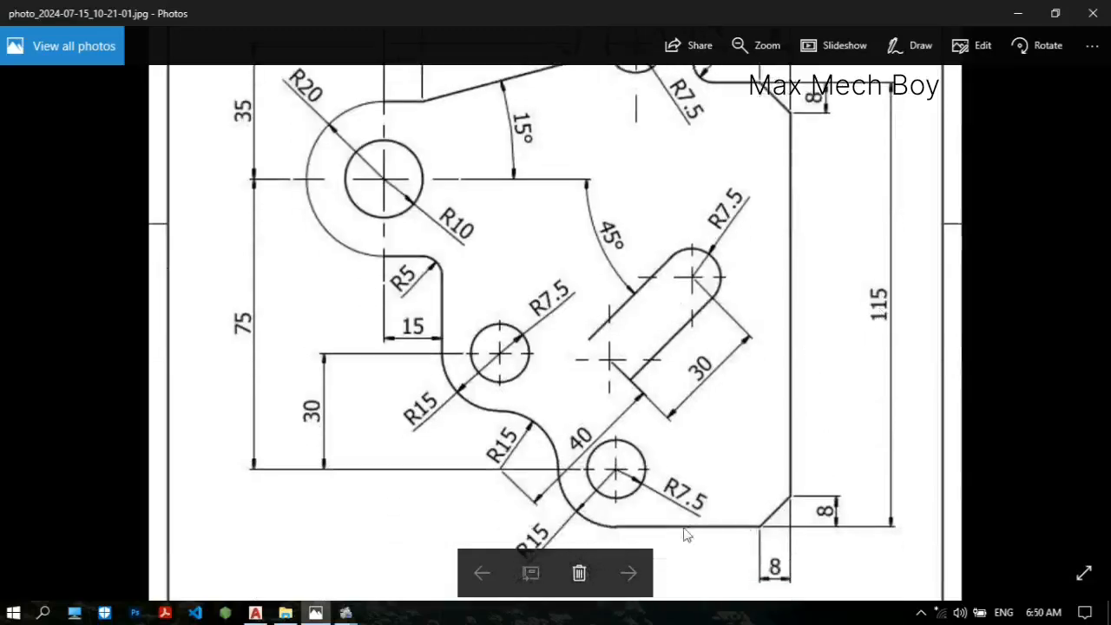
{"action": "scroll", "coordinate": [805, 322], "scroll_direction": "up", "scroll_amount": 1}
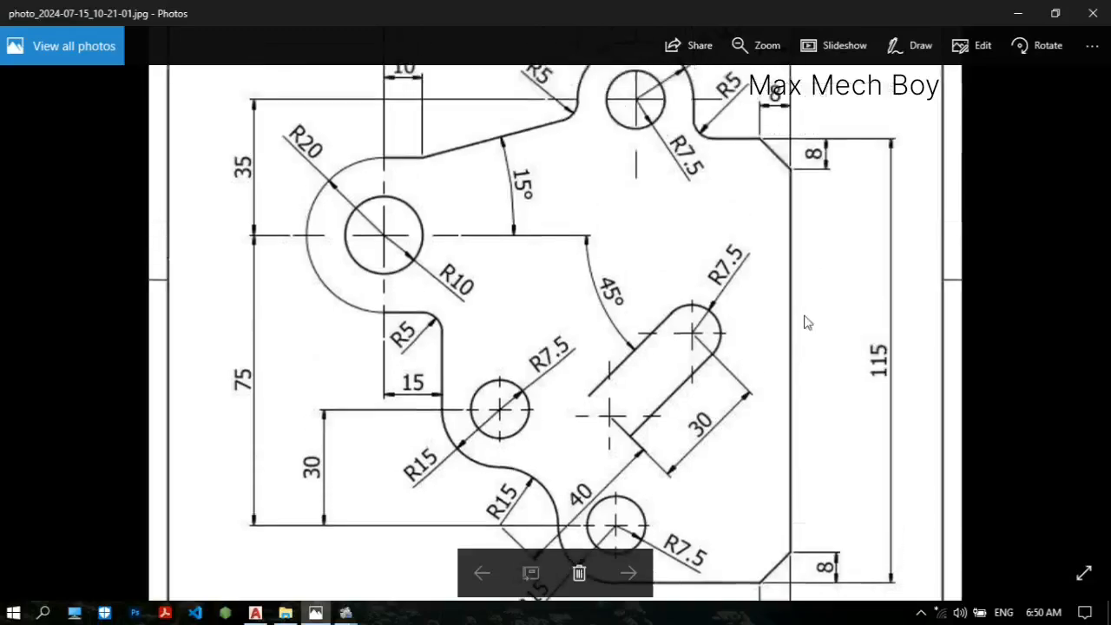
{"action": "scroll", "coordinate": [791, 322], "scroll_direction": "down", "scroll_amount": 1}
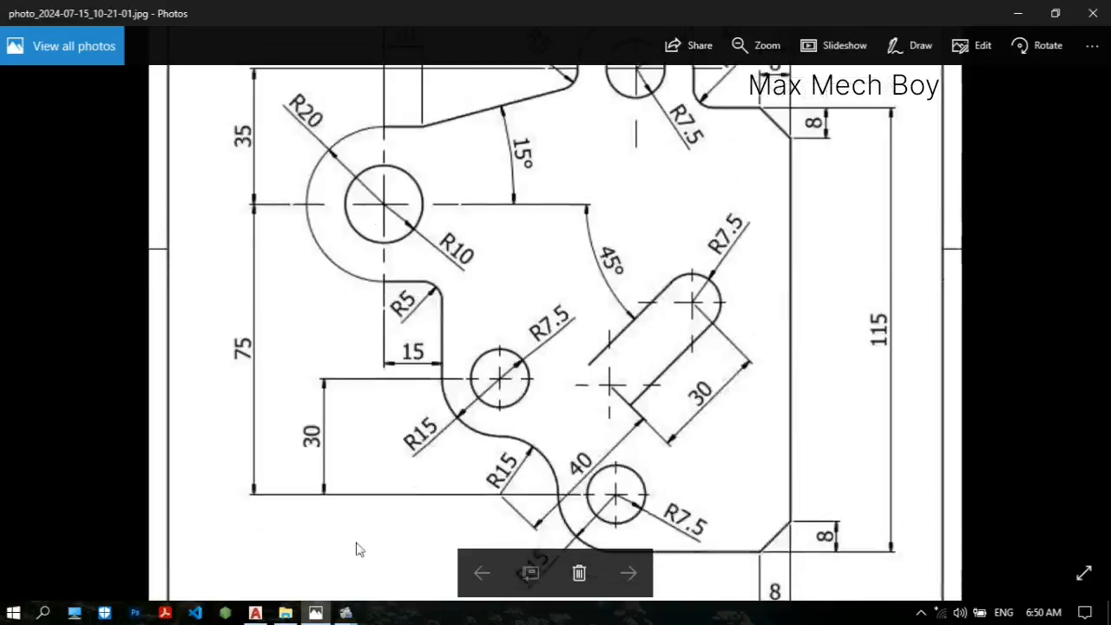
- Switch back to AutoCAD and offset the bottom horizontal line 115 units upward for the plate's upper edge
{"action": "left_click", "coordinate": [256, 613]}
{"action": "scroll", "coordinate": [720, 369], "scroll_direction": "up", "scroll_amount": 2}
{"action": "middle_click_drag", "start_coordinate": [719, 391], "coordinate": [677, 268]}
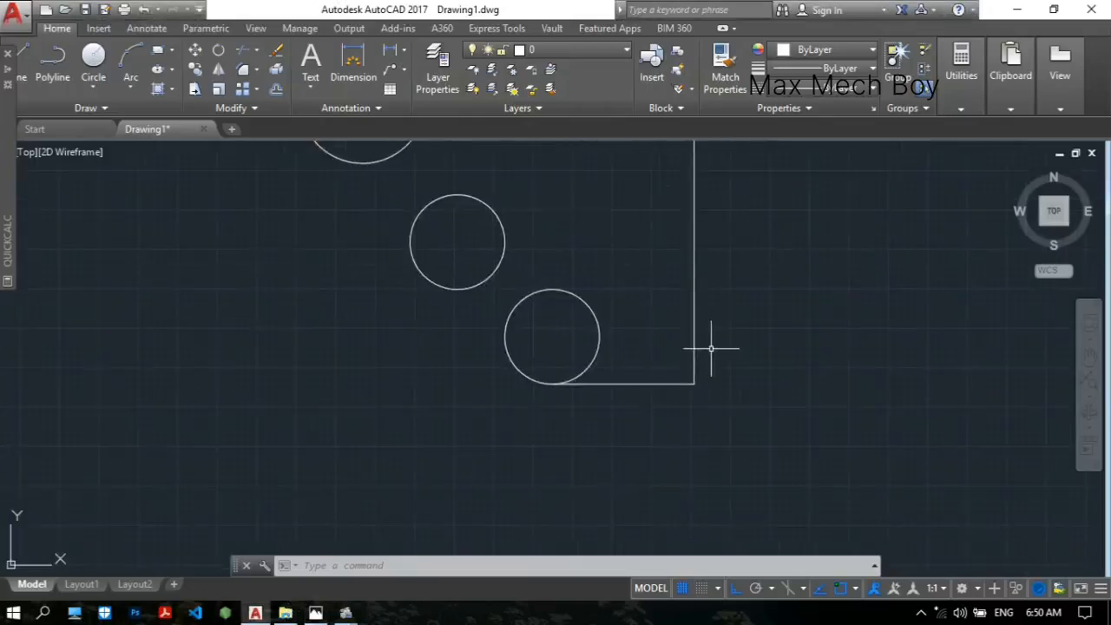
{"action": "key", "text": "Return"}
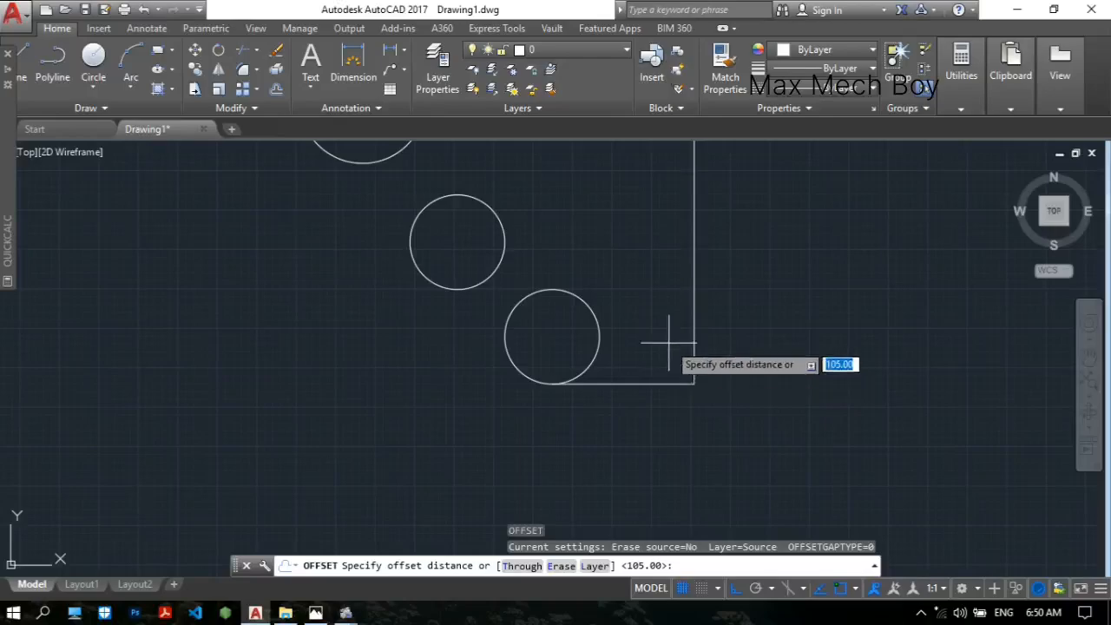
{"action": "type", "text": "115"}
{"action": "key", "text": "Return"}
{"action": "left_click", "coordinate": [638, 383]}
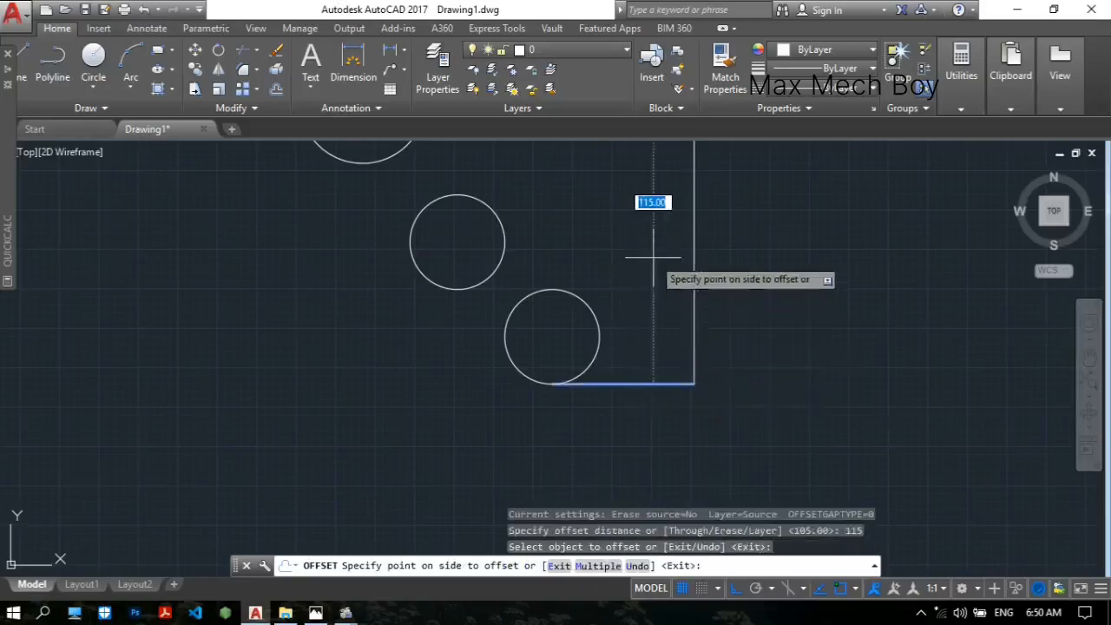
{"action": "scroll", "coordinate": [651, 261], "scroll_direction": "down", "scroll_amount": 2}
{"action": "scroll", "coordinate": [642, 338], "scroll_direction": "up", "scroll_amount": 2}
{"action": "left_click", "coordinate": [636, 289]}
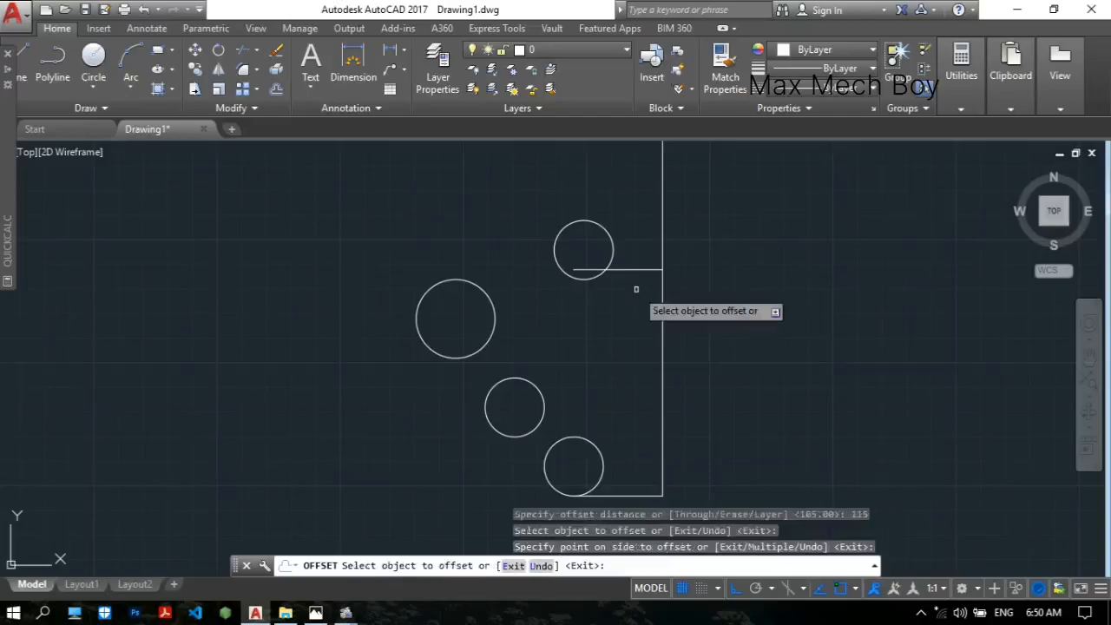
{"action": "key", "text": "Escape"}
- Trim the part of the right vertical line that extends above the plate's upper edge
{"action": "scroll", "coordinate": [617, 309], "scroll_direction": "up", "scroll_amount": 3}
{"action": "type", "text": "t"}
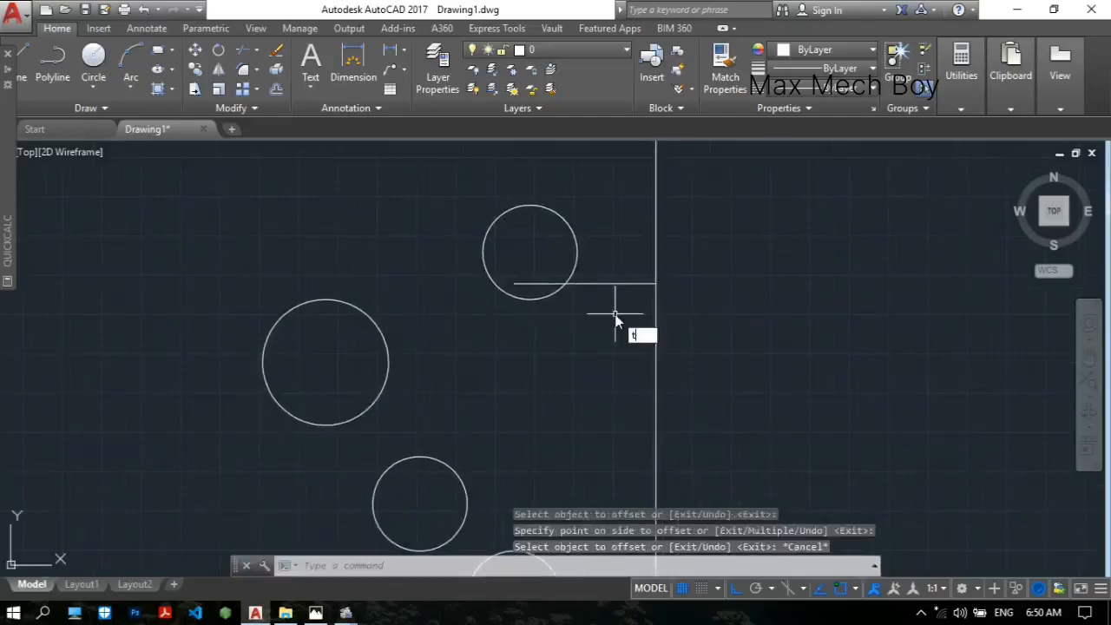
{"action": "type", "text": "r"}
{"action": "key", "text": "Return"}
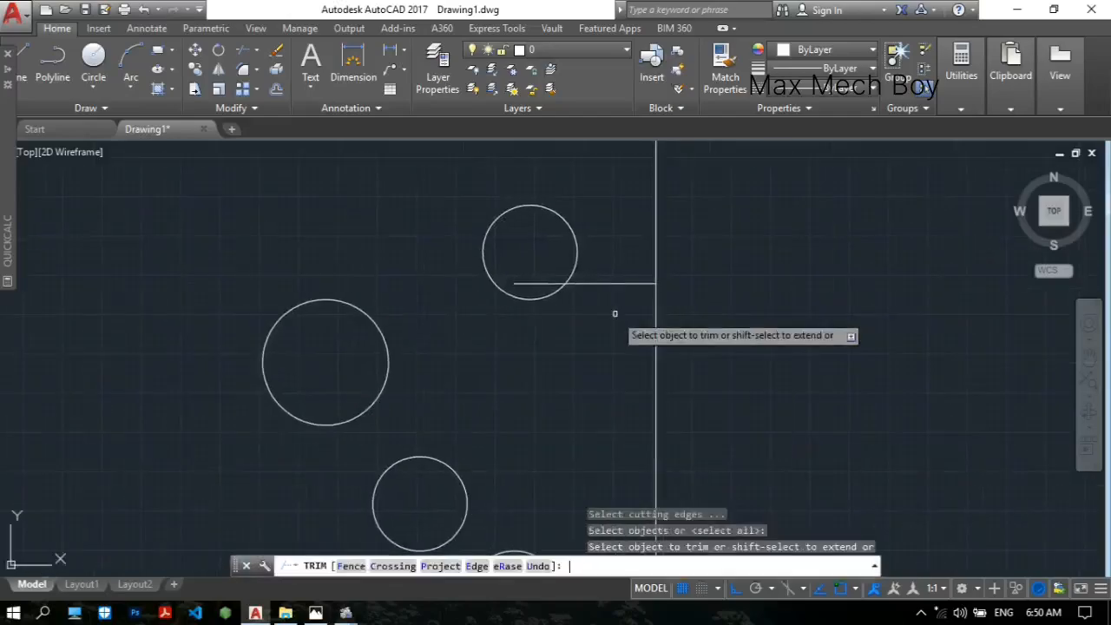
{"action": "left_click", "coordinate": [653, 239]}
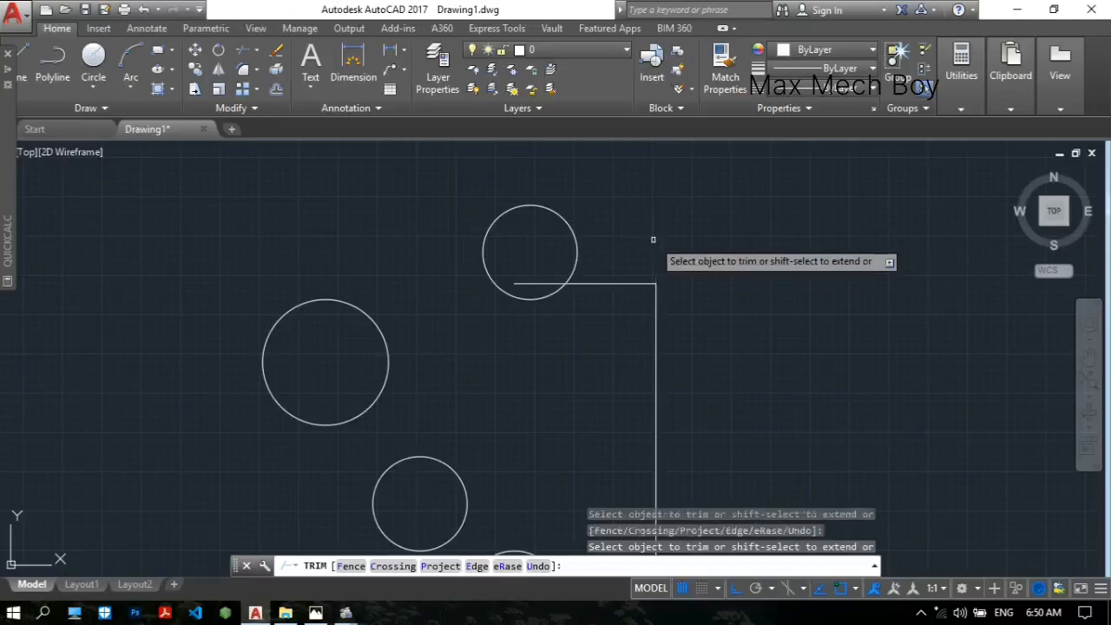
{"action": "key", "text": "Escape"}
- Draw a circle of radius 5 tangent to the top circle and the plate's upper horizontal edge
{"action": "scroll", "coordinate": [595, 248], "scroll_direction": "up", "scroll_amount": 3}
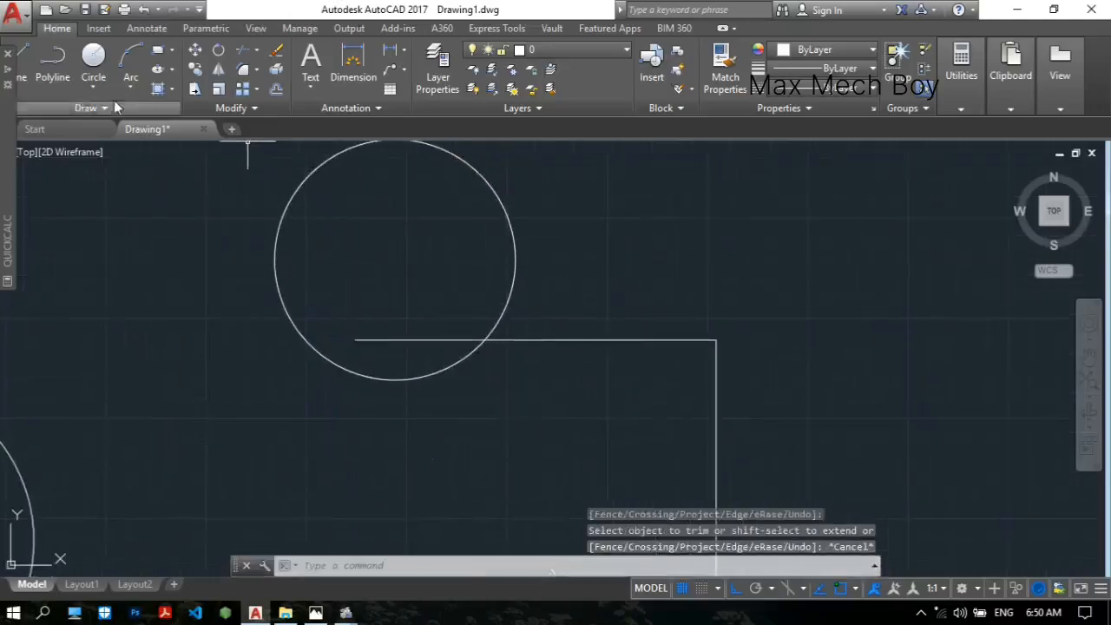
{"action": "left_click", "coordinate": [93, 86]}
{"action": "left_click", "coordinate": [54, 254]}
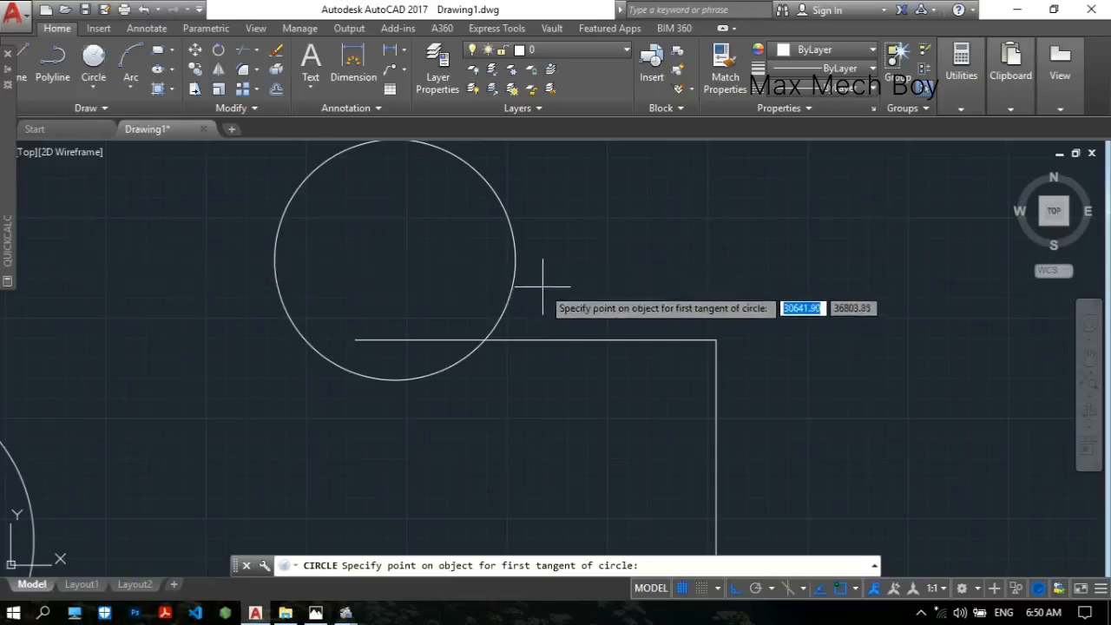
{"action": "left_click", "coordinate": [515, 294]}
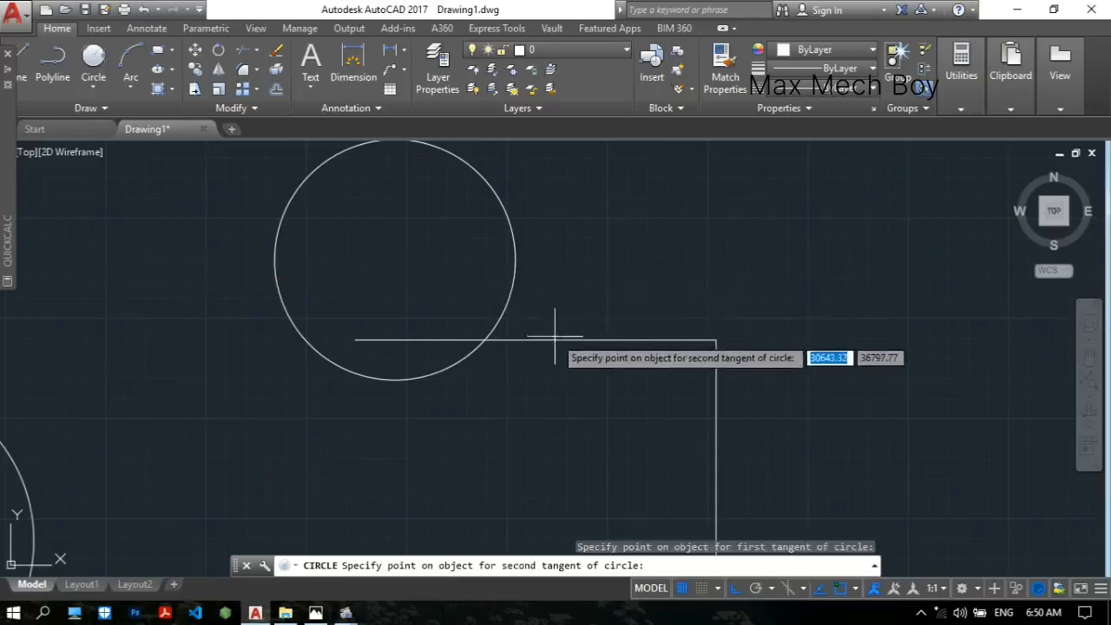
{"action": "left_click", "coordinate": [559, 339]}
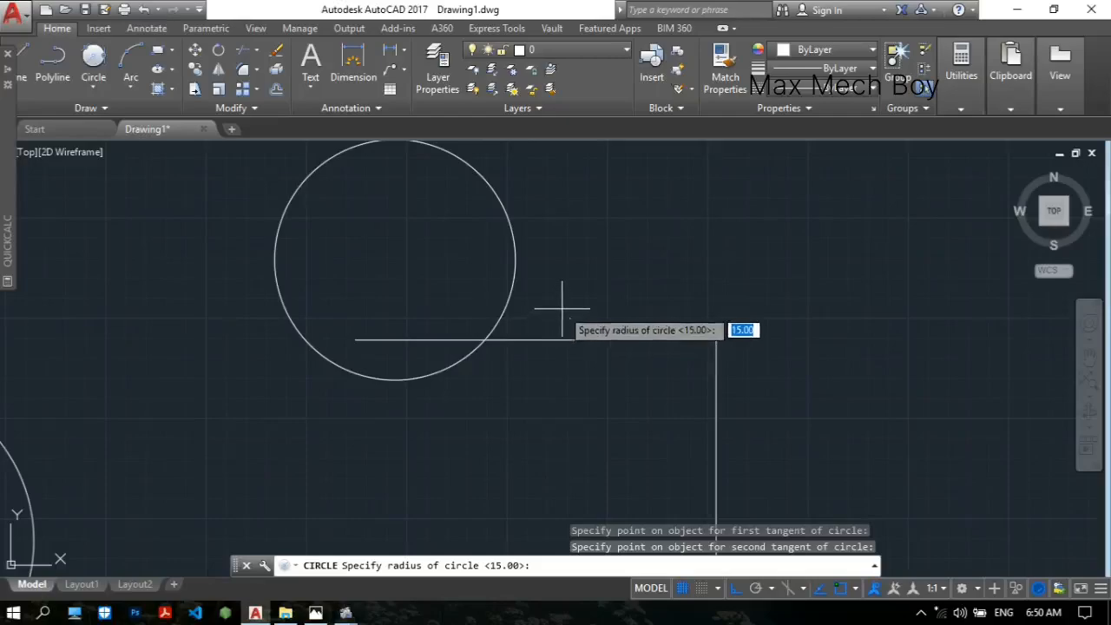
{"action": "type", "text": "5"}
{"action": "key", "text": "Return"}
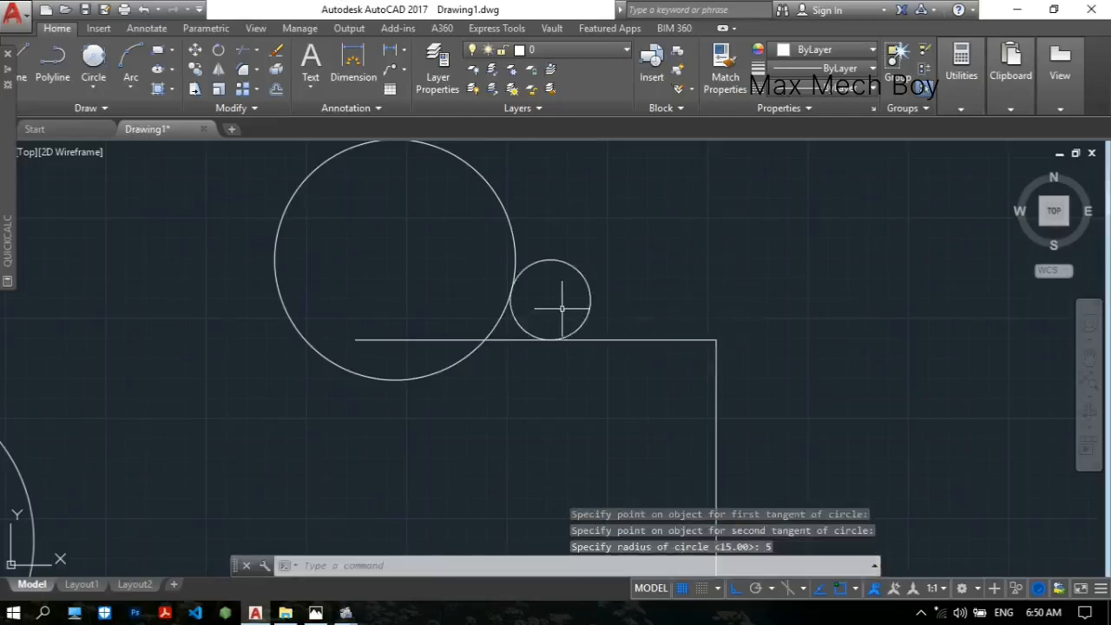
- Trim the small tangent circle to a fillet arc and cut away the upper edge line between the arc and the top circle
{"action": "type", "text": "TR"}
{"action": "key", "text": "Return"}
{"action": "key", "text": "Return"}
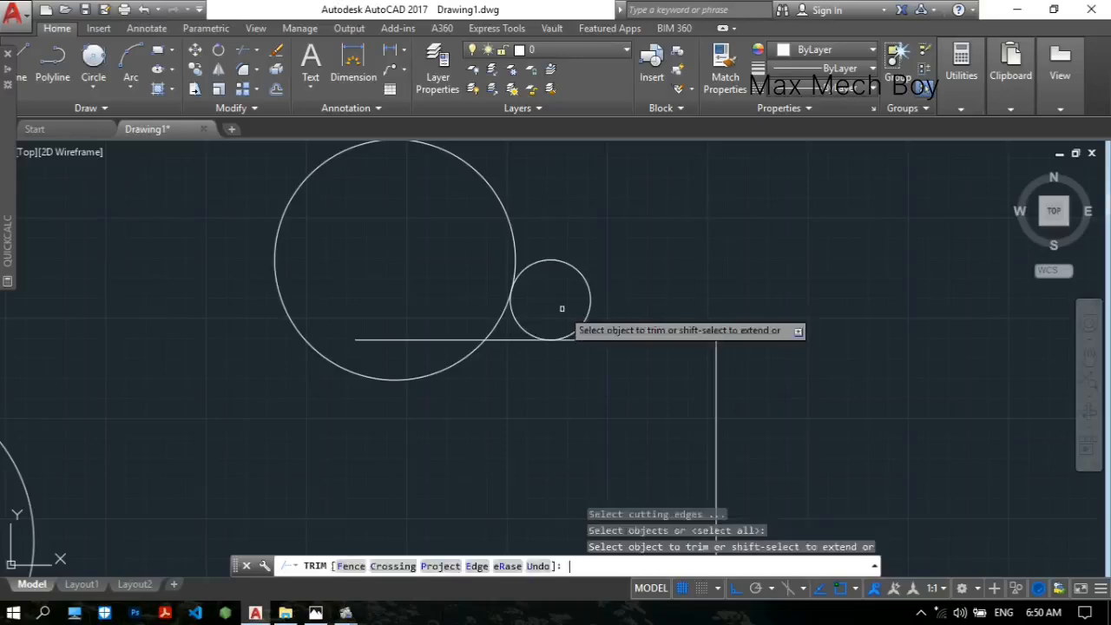
{"action": "left_click", "coordinate": [585, 269]}
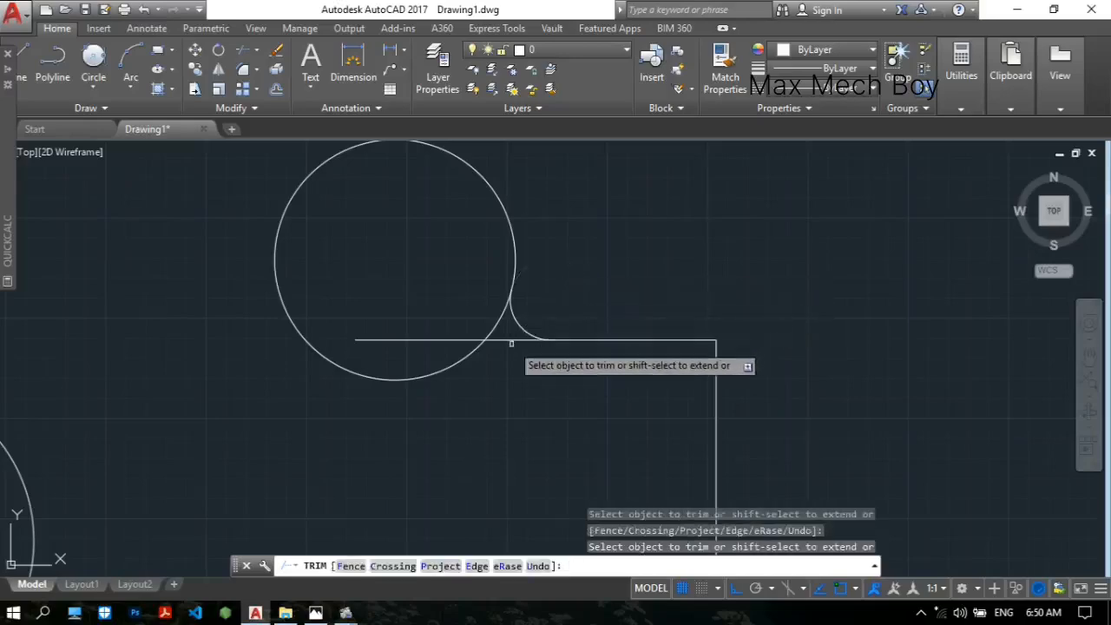
{"action": "key", "text": "Escape"}
- Erase the leftover horizontal line segment inside the top circle and save the drawing
{"action": "type", "text": "e"}
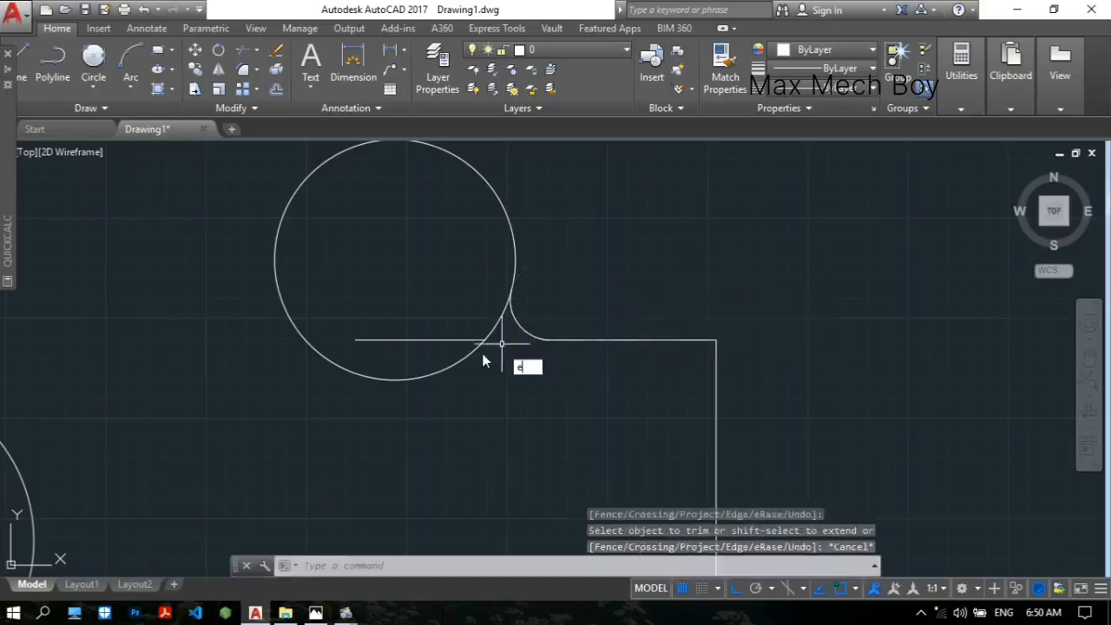
{"action": "key", "text": "Return"}
{"action": "left_click", "coordinate": [442, 339]}
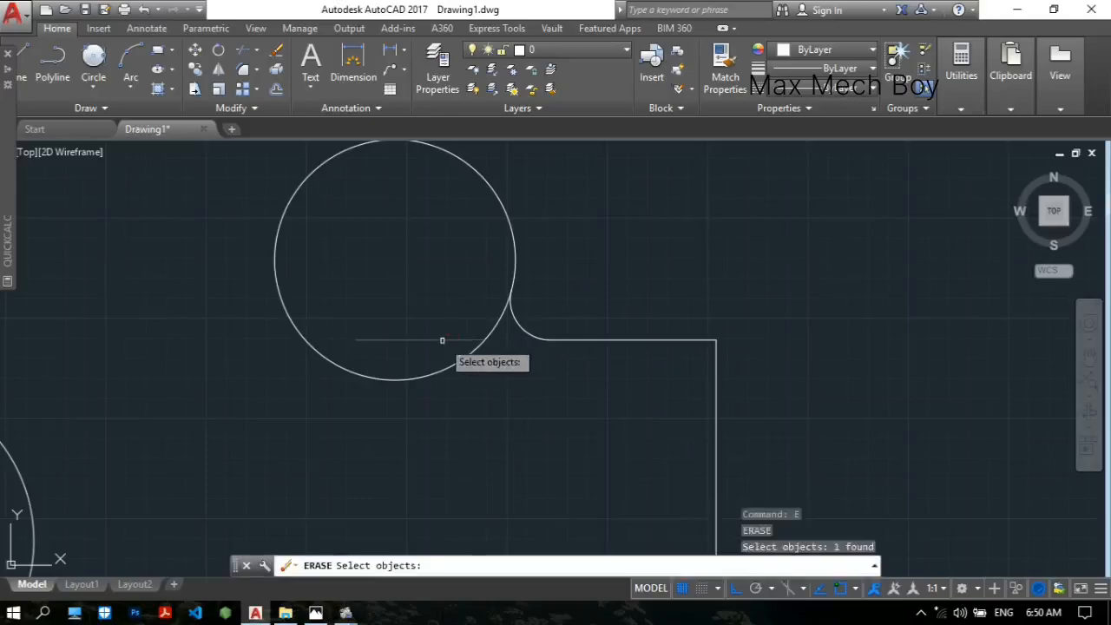
{"action": "key", "text": "Return"}
{"action": "scroll", "coordinate": [459, 322], "scroll_direction": "down", "scroll_amount": 4}
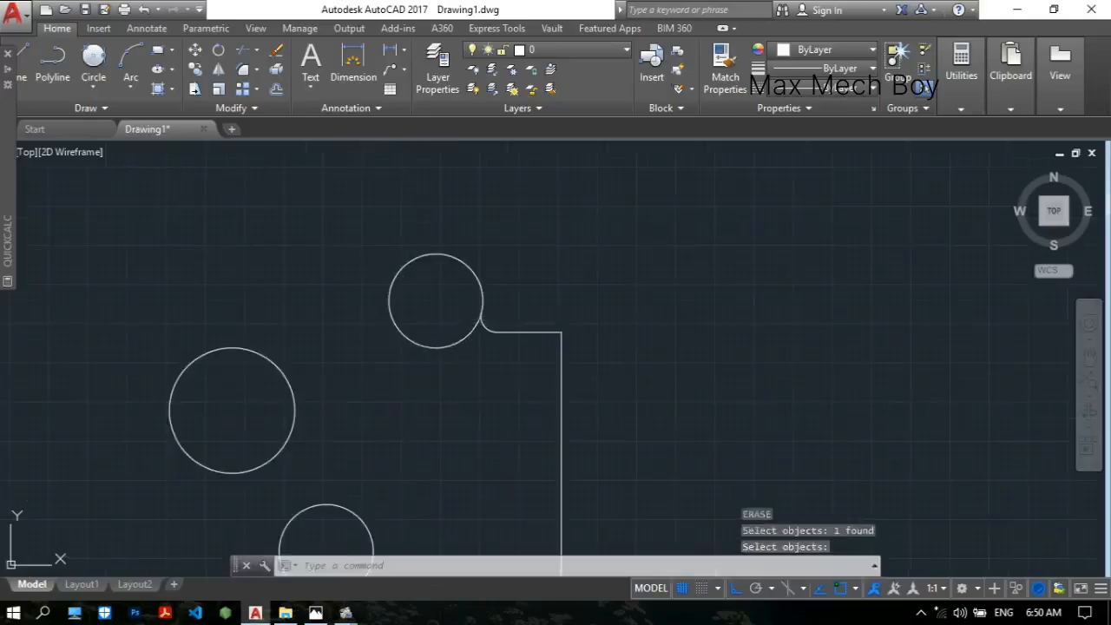
{"action": "scroll", "coordinate": [657, 261], "scroll_direction": "down", "scroll_amount": 6}
{"action": "key", "text": "ctrl+s"}
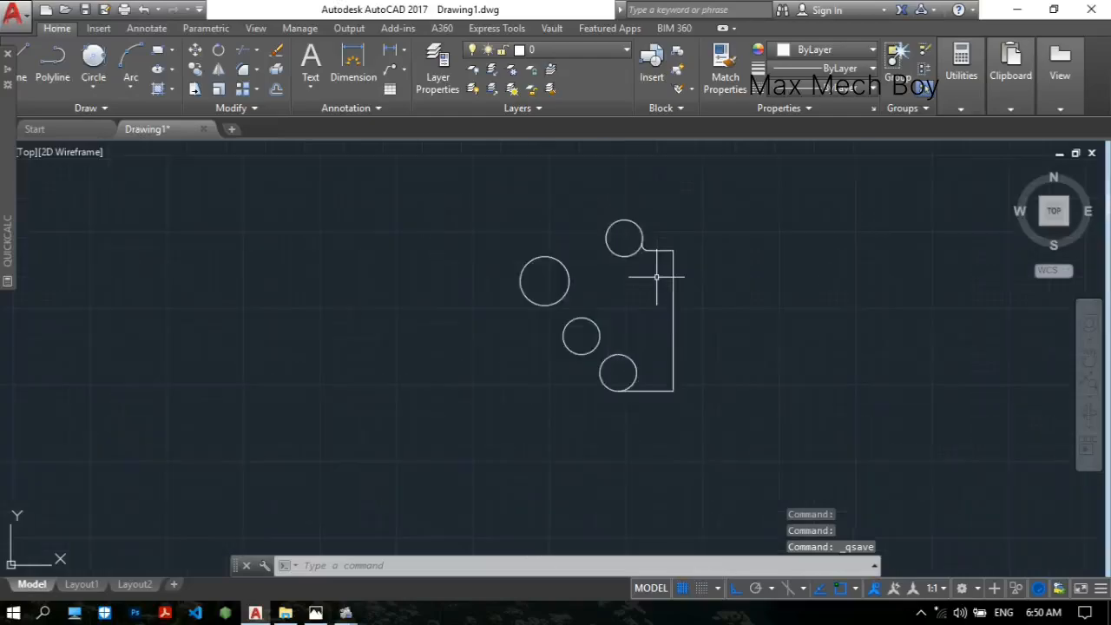
{"action": "middle_click_drag", "start_coordinate": [657, 277], "coordinate": [640, 301]}
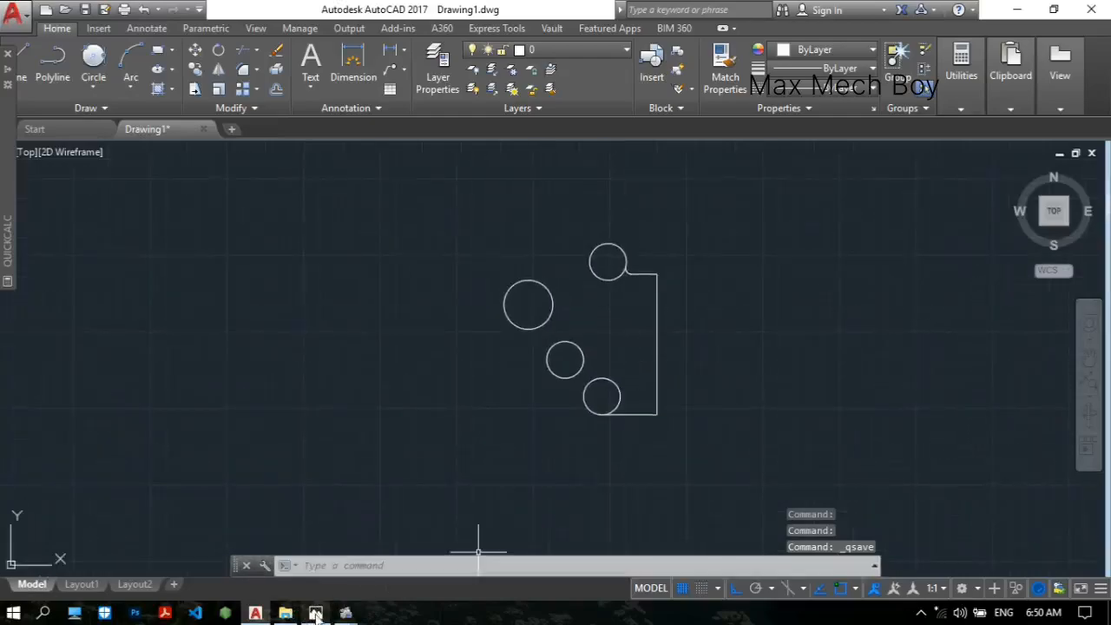
- Check the chamfer dimensions at the plate's right-hand corners in the Photos reference and switch back to AutoCAD
{"action": "left_click", "coordinate": [315, 613]}
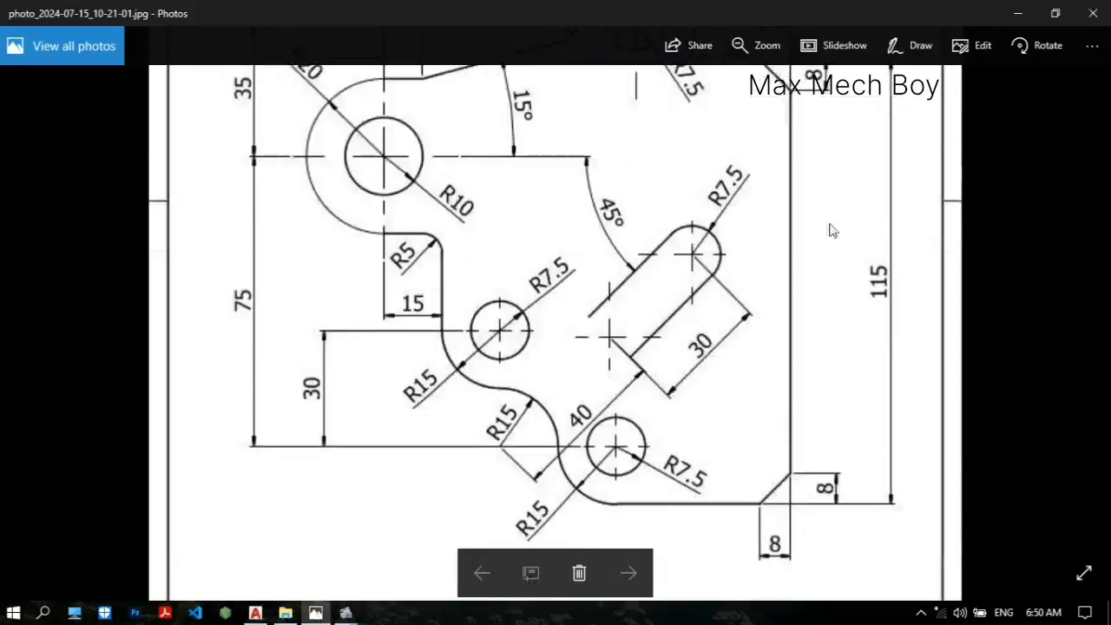
{"action": "scroll", "coordinate": [831, 230], "scroll_direction": "up", "scroll_amount": 3}
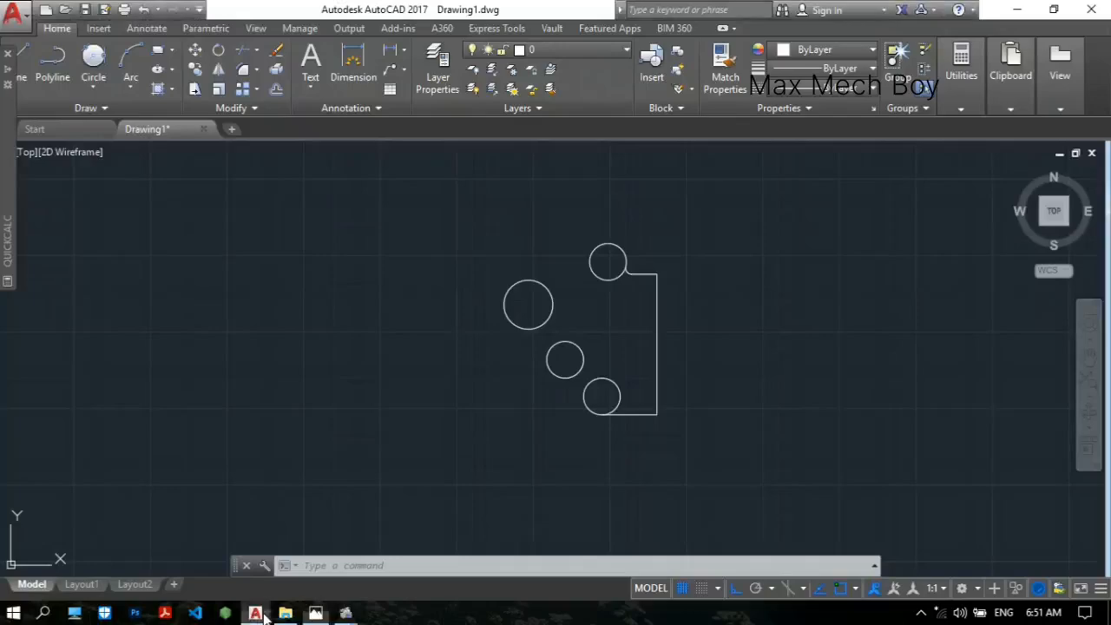
{"action": "left_click", "coordinate": [255, 613]}
- Chamfer the plate's upper-right corner between the upper edge and the vertical line with both distances set to 8
{"action": "scroll", "coordinate": [729, 330], "scroll_direction": "up", "scroll_amount": 5}
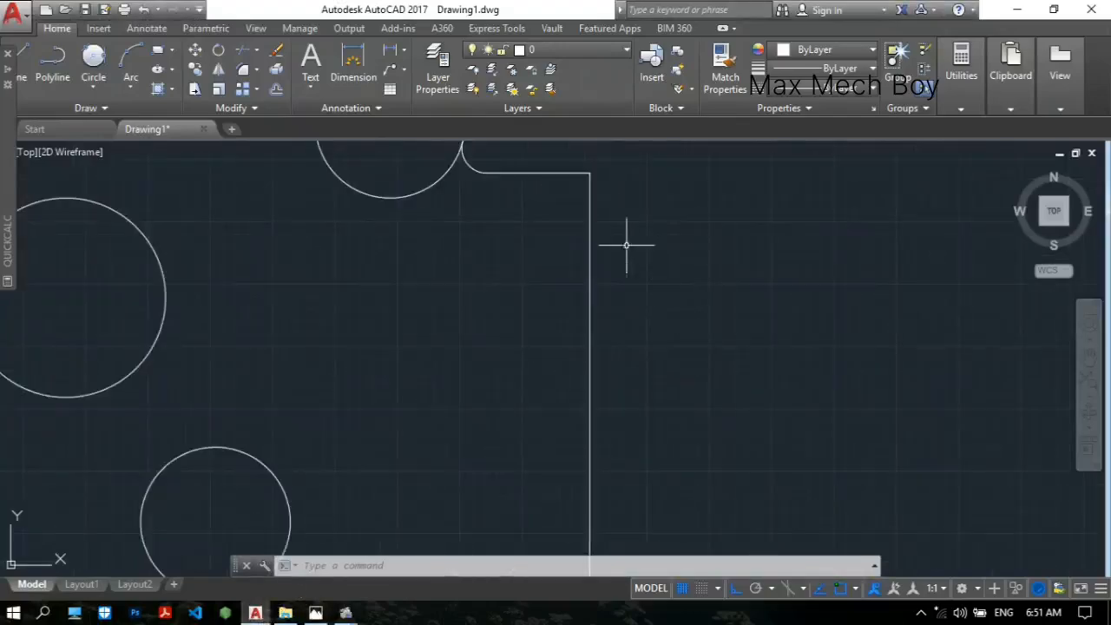
{"action": "scroll", "coordinate": [596, 211], "scroll_direction": "up", "scroll_amount": 3}
{"action": "scroll", "coordinate": [550, 278], "scroll_direction": "down", "scroll_amount": 1}
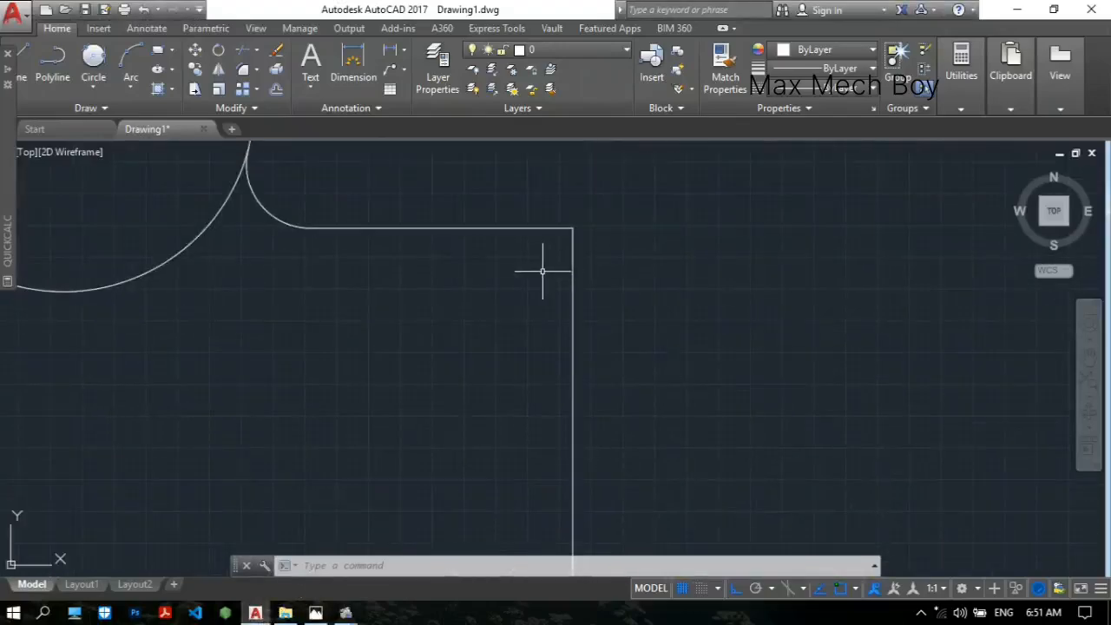
{"action": "scroll", "coordinate": [543, 272], "scroll_direction": "up", "scroll_amount": 1}
{"action": "middle_click_drag", "start_coordinate": [545, 276], "coordinate": [551, 300]}
{"action": "type", "text": "C"}
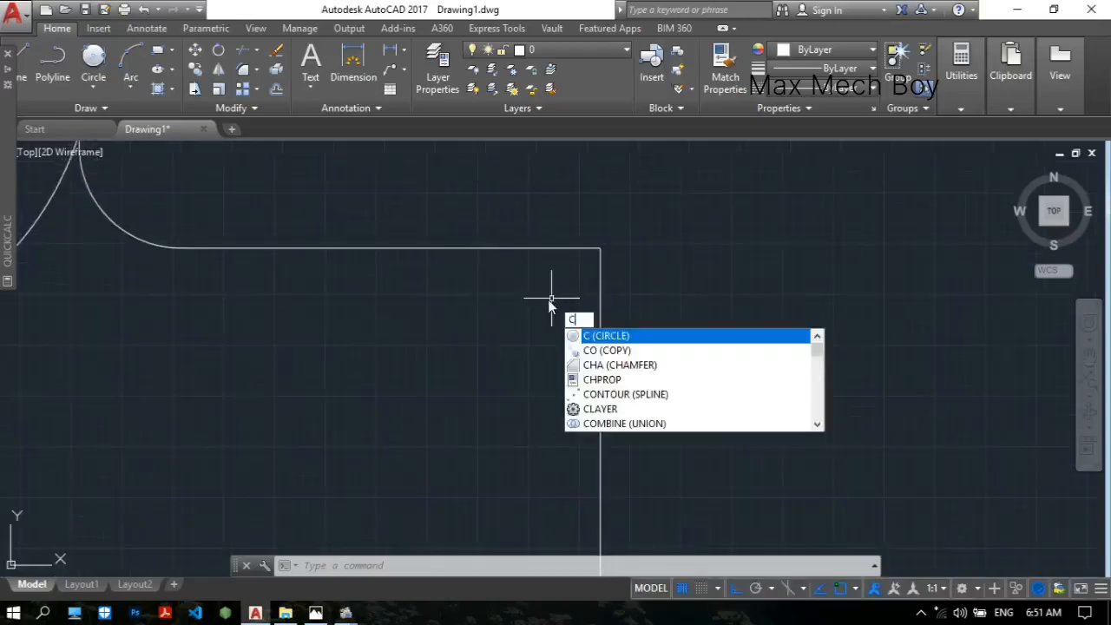
{"action": "type", "text": "HA"}
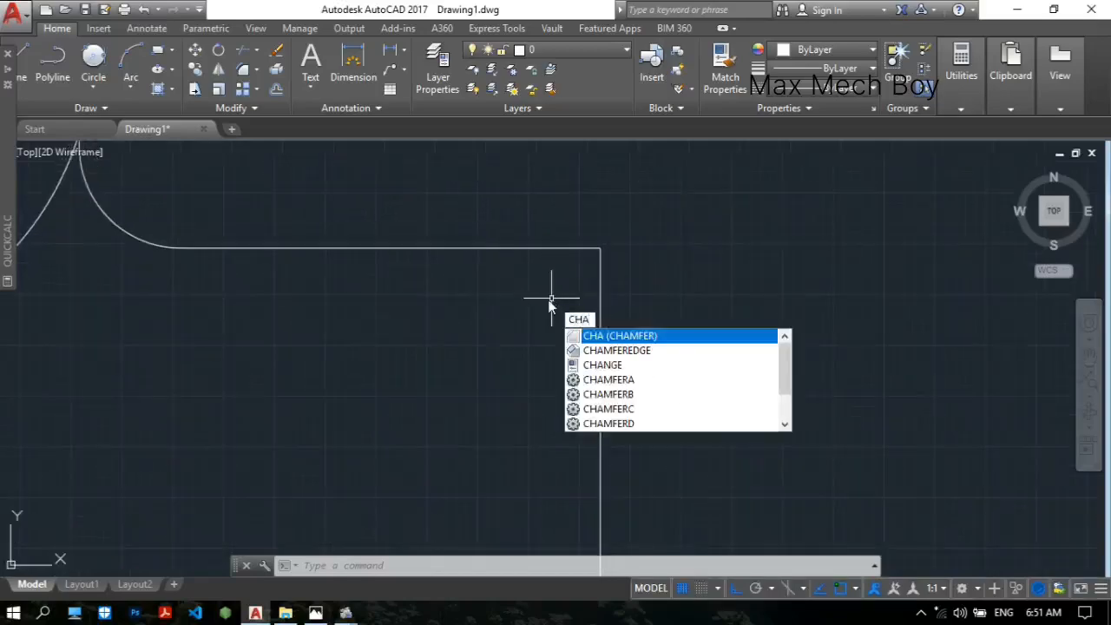
{"action": "key", "text": "Return"}
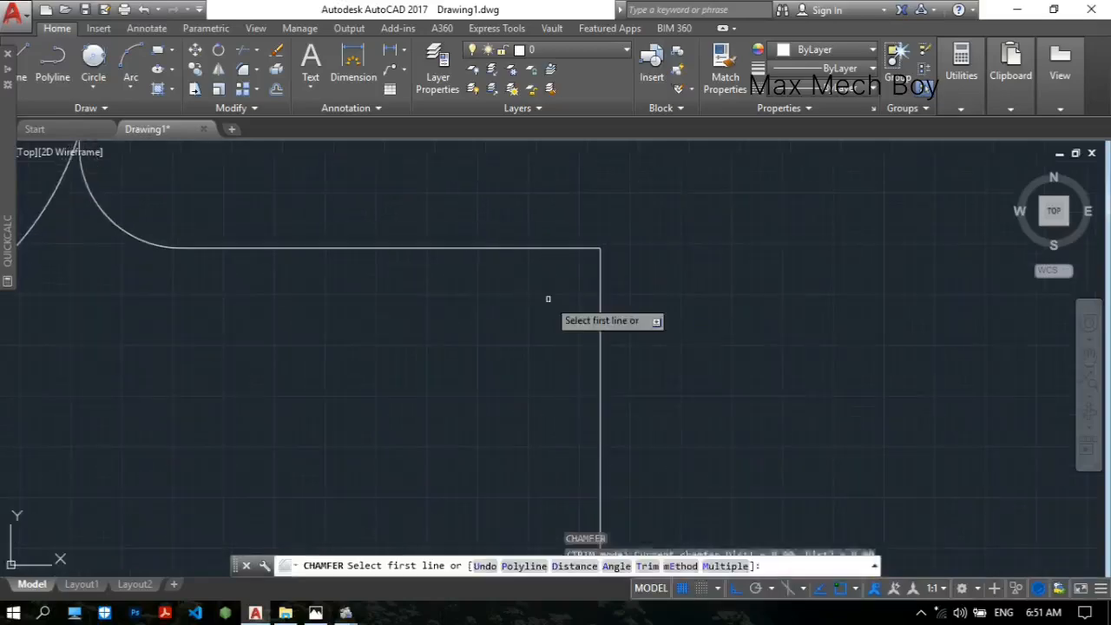
{"action": "left_click", "coordinate": [574, 566]}
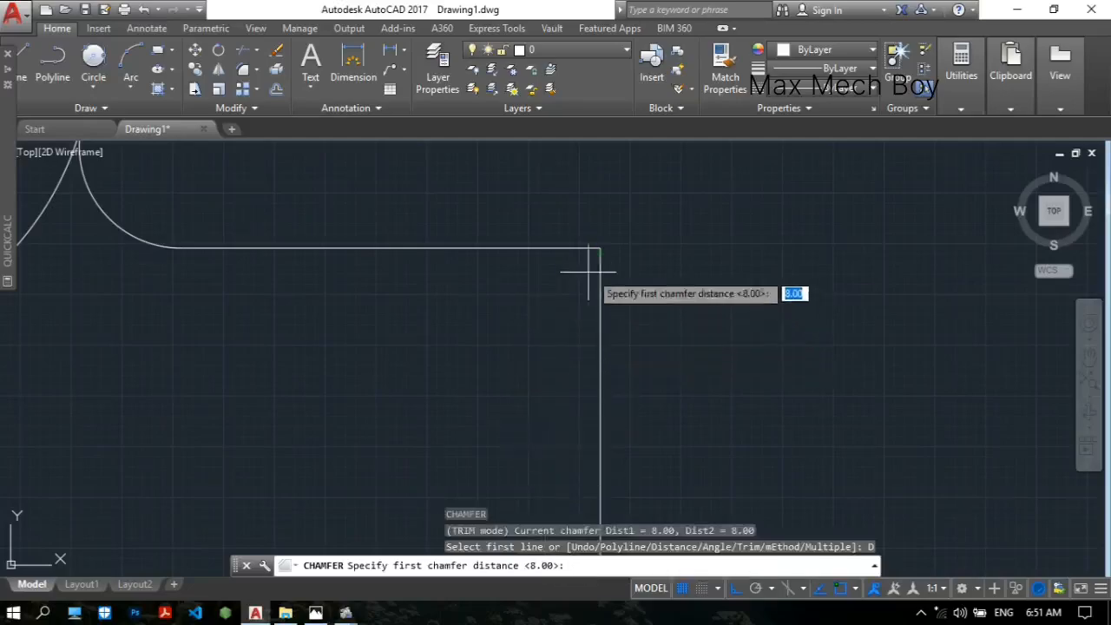
{"action": "type", "text": "8"}
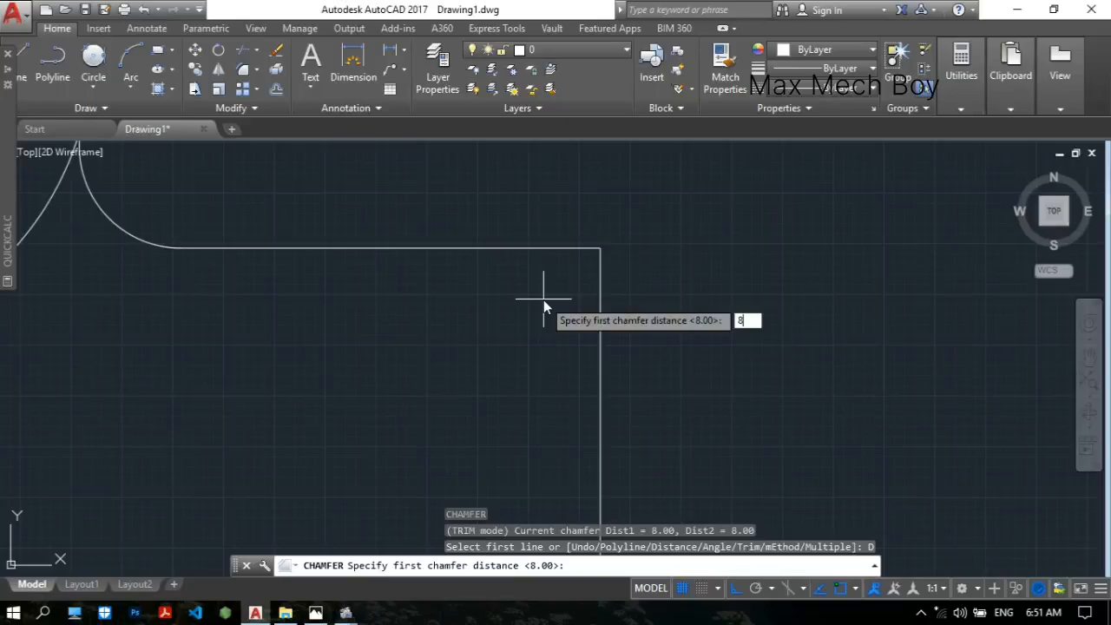
{"action": "key", "text": "Return"}
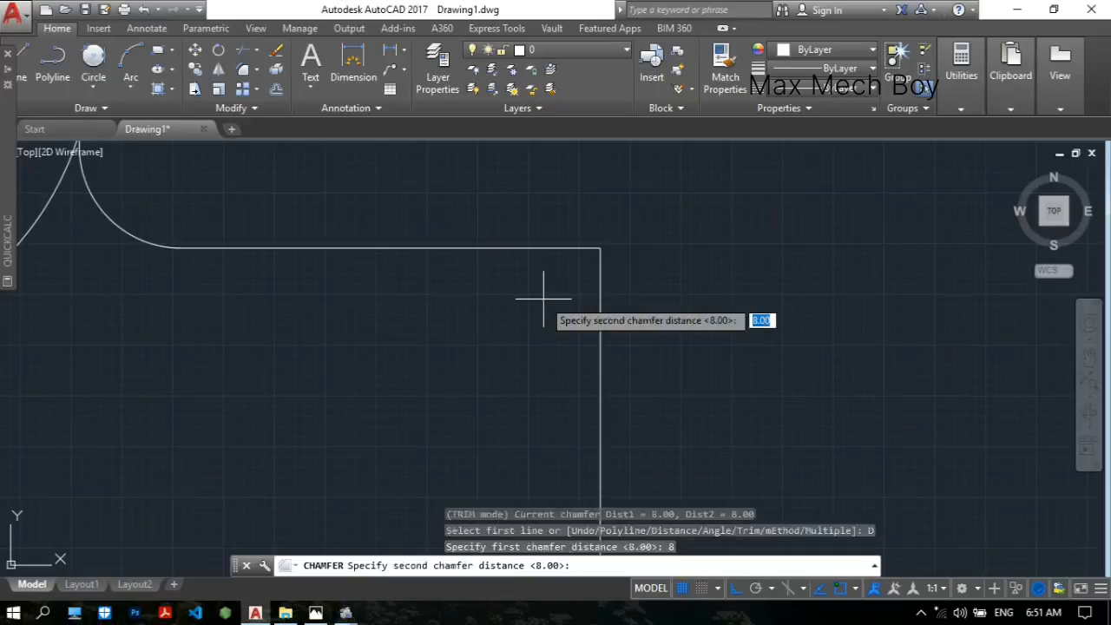
{"action": "type", "text": "8"}
{"action": "key", "text": "Return"}
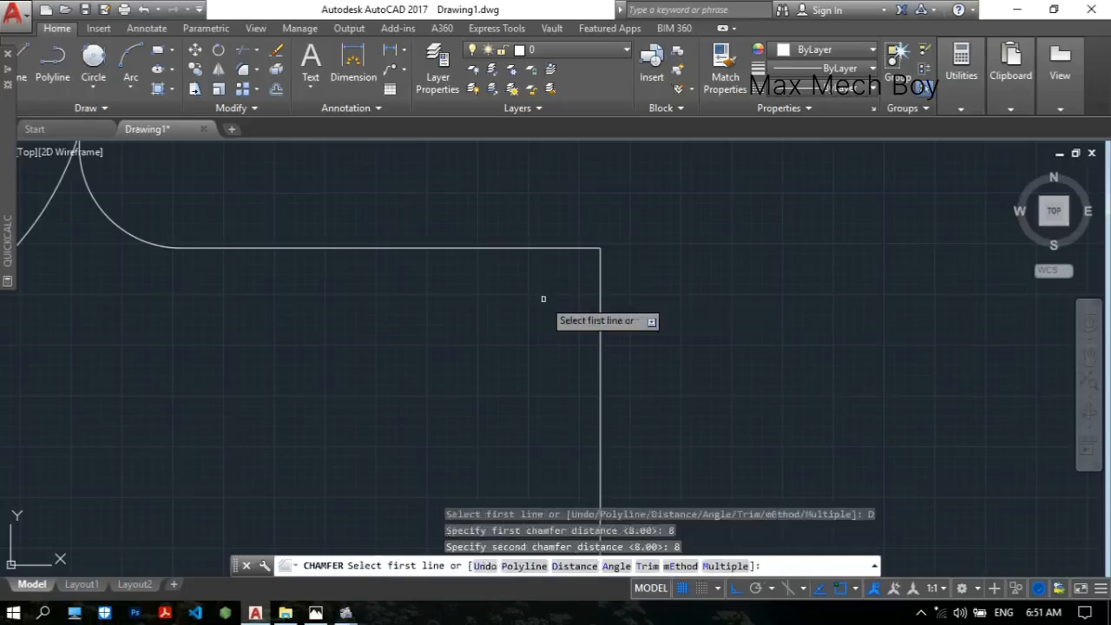
{"action": "left_click", "coordinate": [545, 247]}
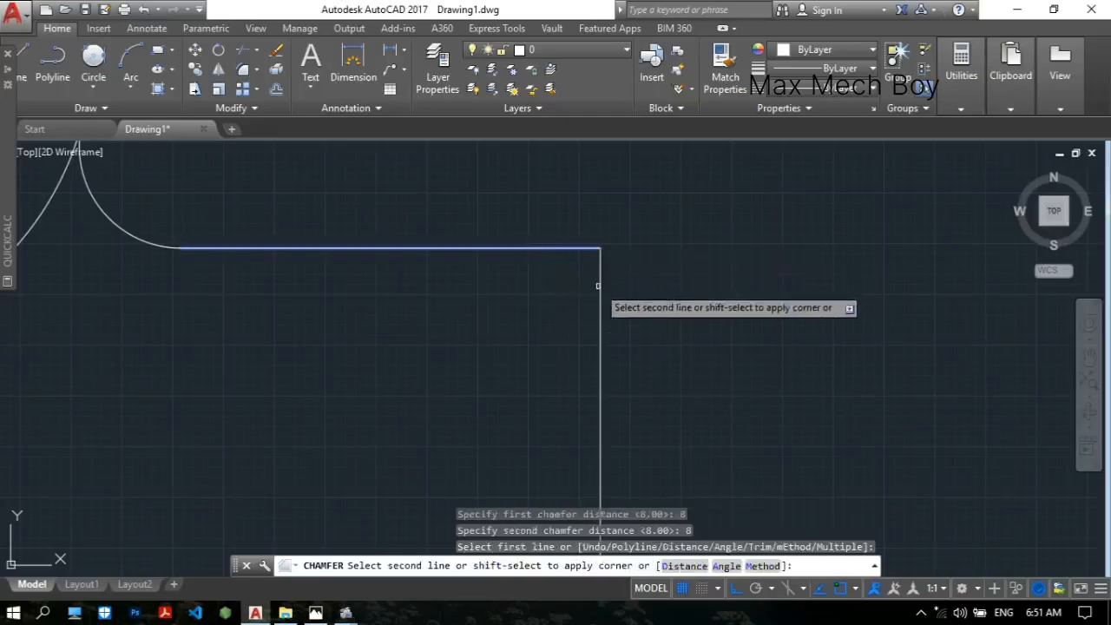
{"action": "left_click", "coordinate": [600, 349]}
- Chamfer the plate's lower-right corner between the bottom edge and the vertical line with both distances set to 8
{"action": "scroll", "coordinate": [592, 341], "scroll_direction": "down", "scroll_amount": 5}
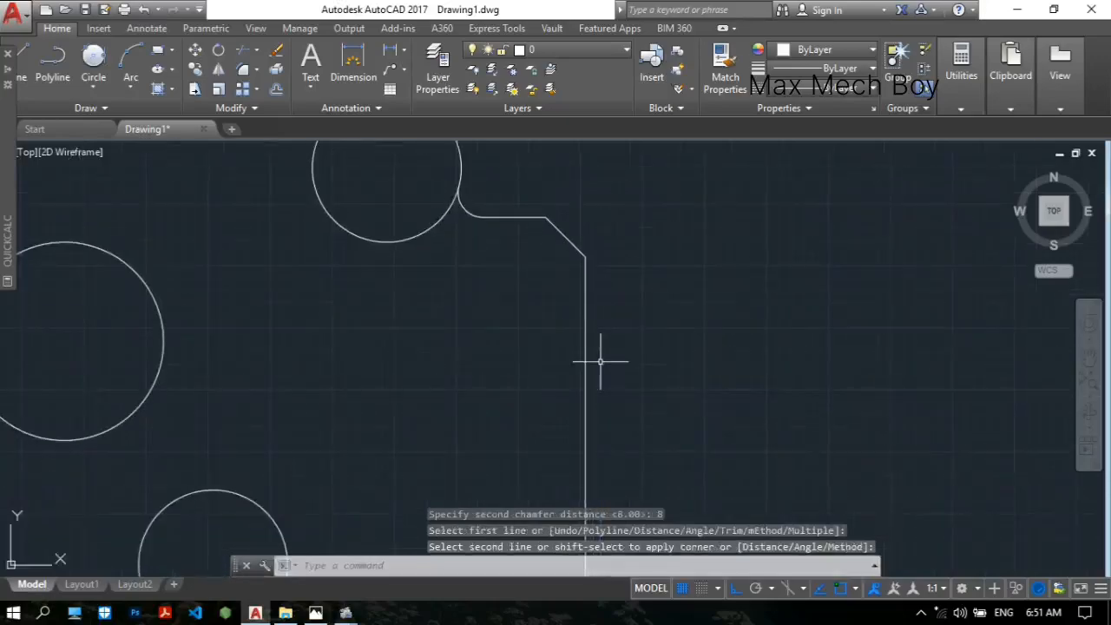
{"action": "key", "text": "Return"}
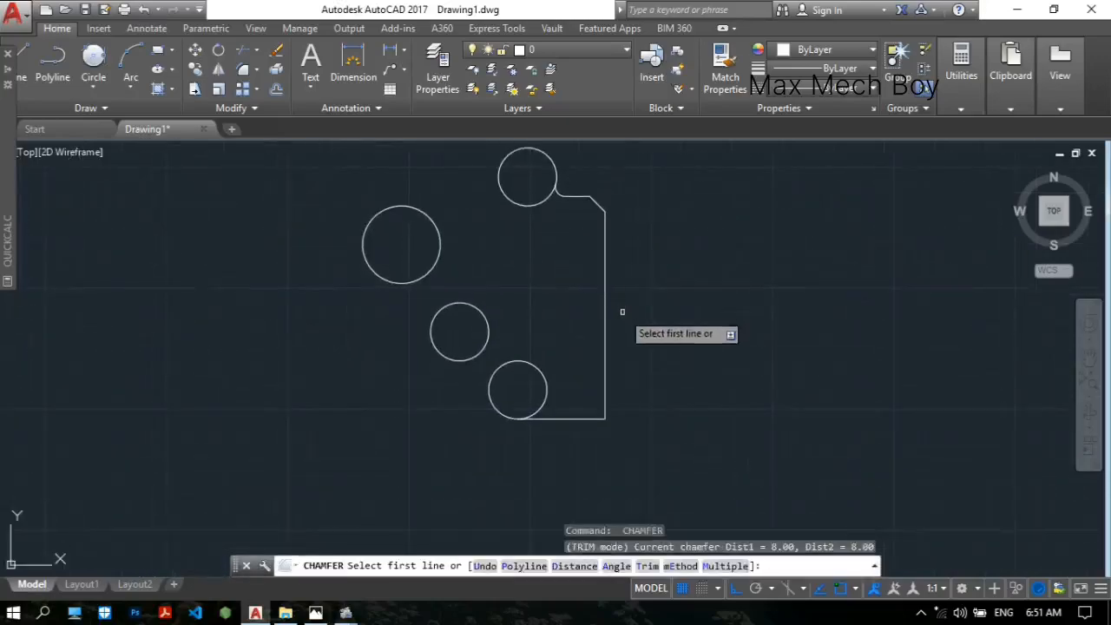
{"action": "scroll", "coordinate": [617, 446], "scroll_direction": "up", "scroll_amount": 3}
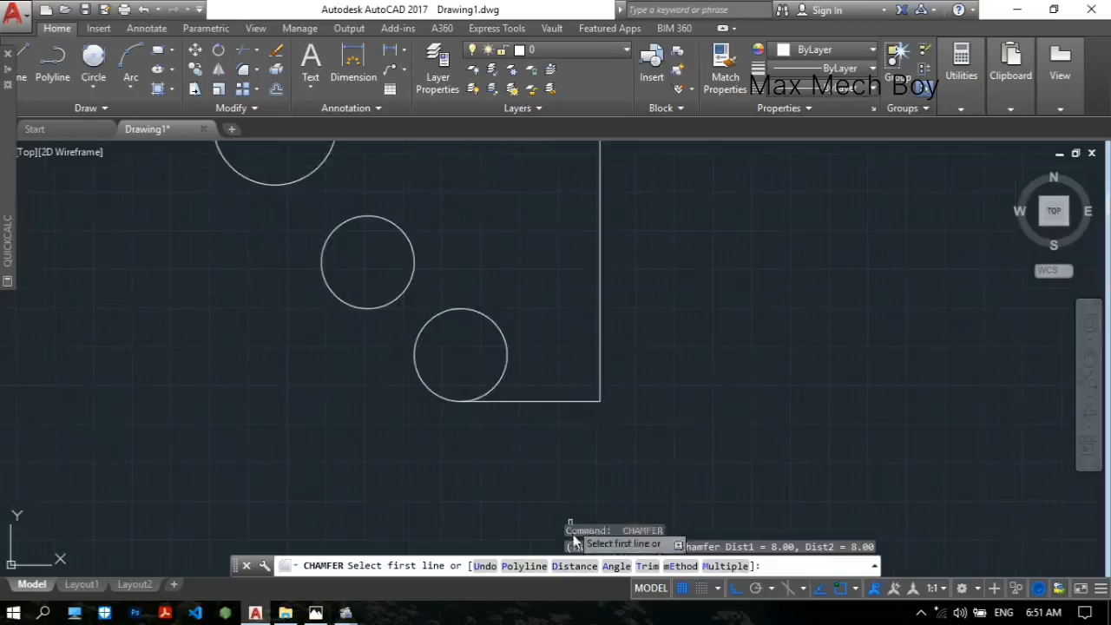
{"action": "left_click", "coordinate": [574, 566]}
{"action": "type", "text": "8"}
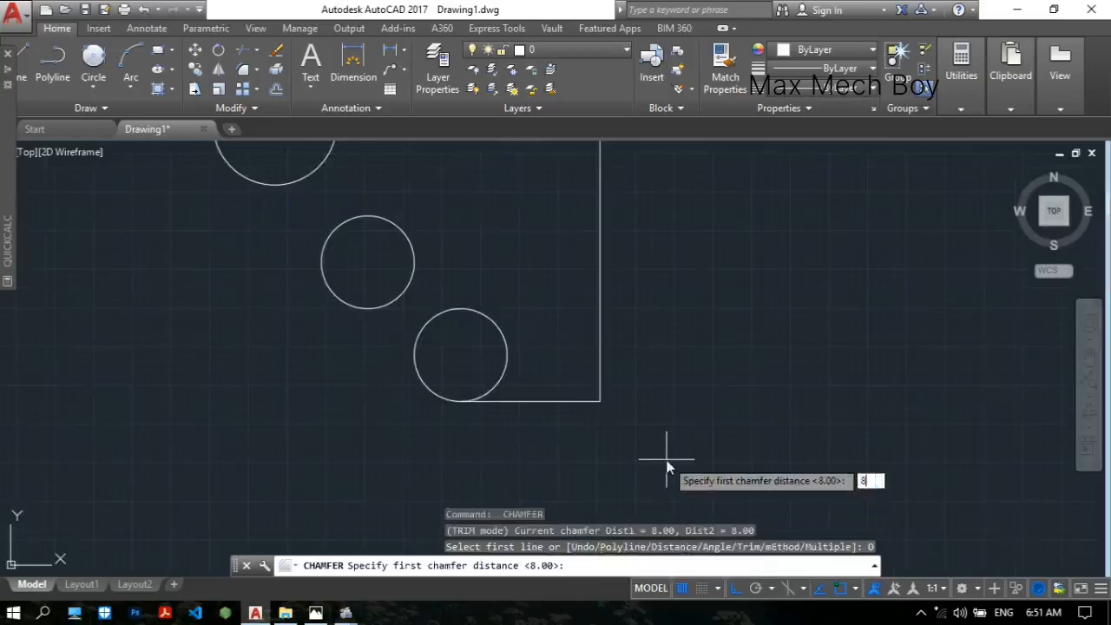
{"action": "key", "text": "Return"}
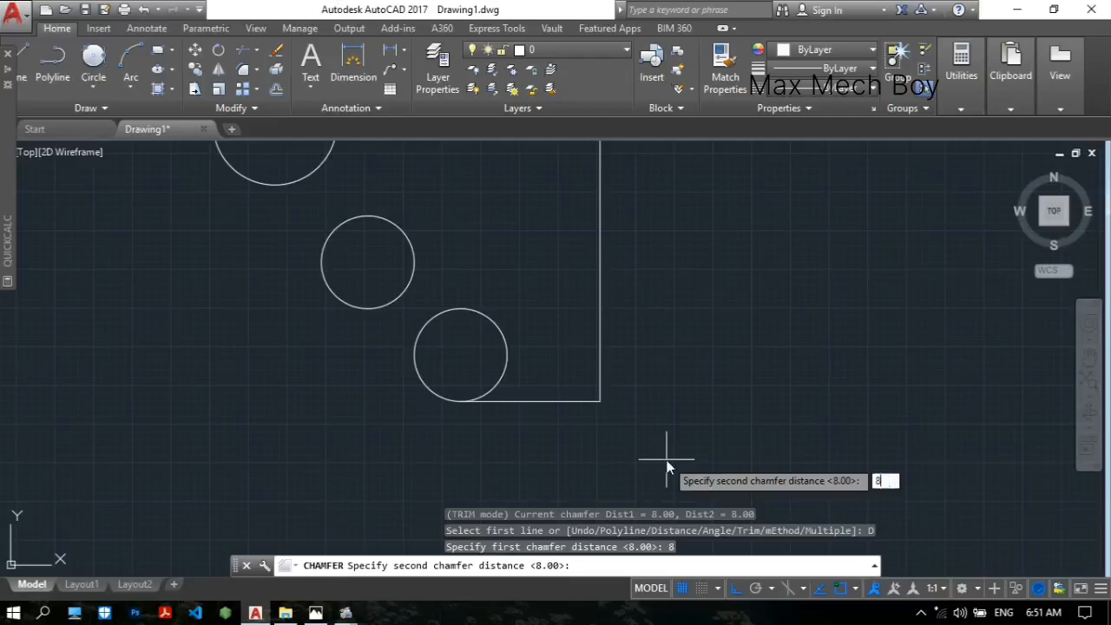
{"action": "key", "text": "Return"}
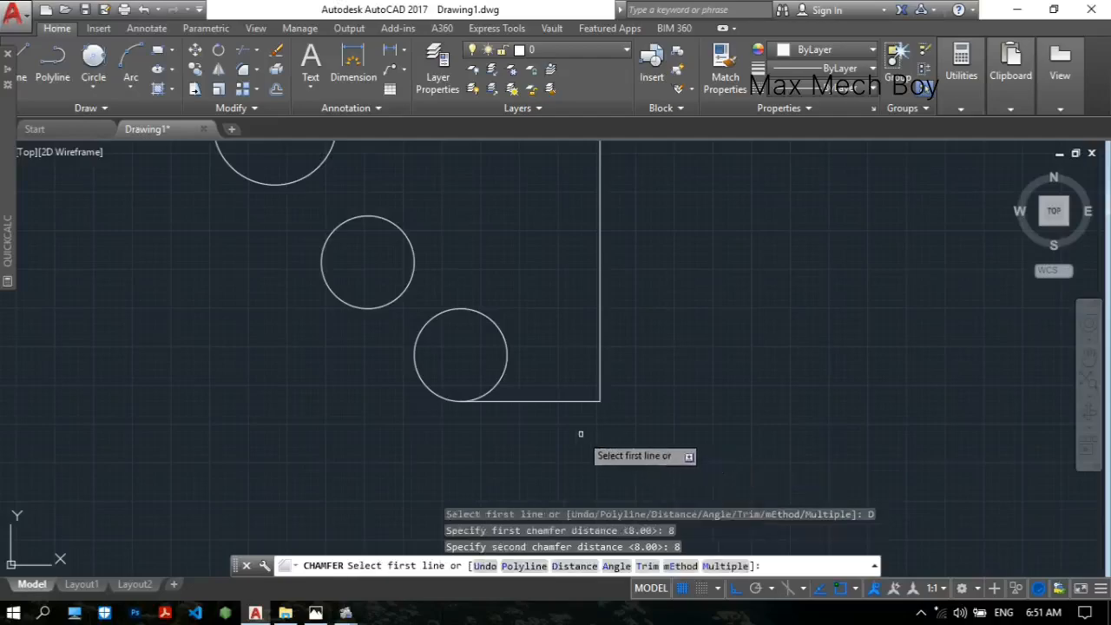
{"action": "left_click", "coordinate": [552, 403]}
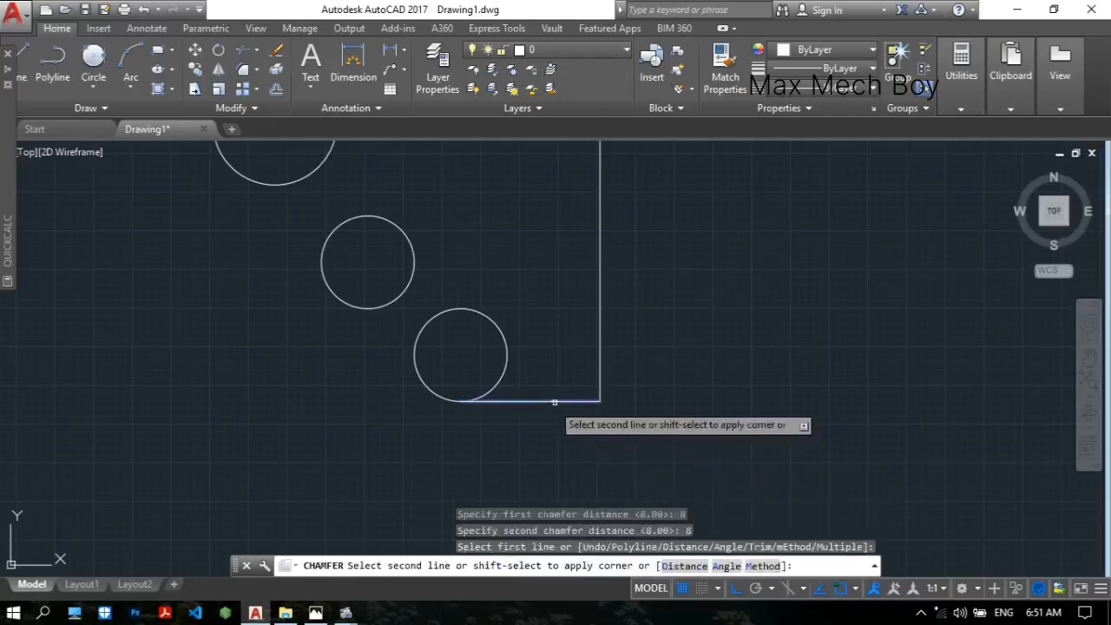
{"action": "left_click", "coordinate": [598, 372]}
{"action": "scroll", "coordinate": [702, 310], "scroll_direction": "down", "scroll_amount": 5}
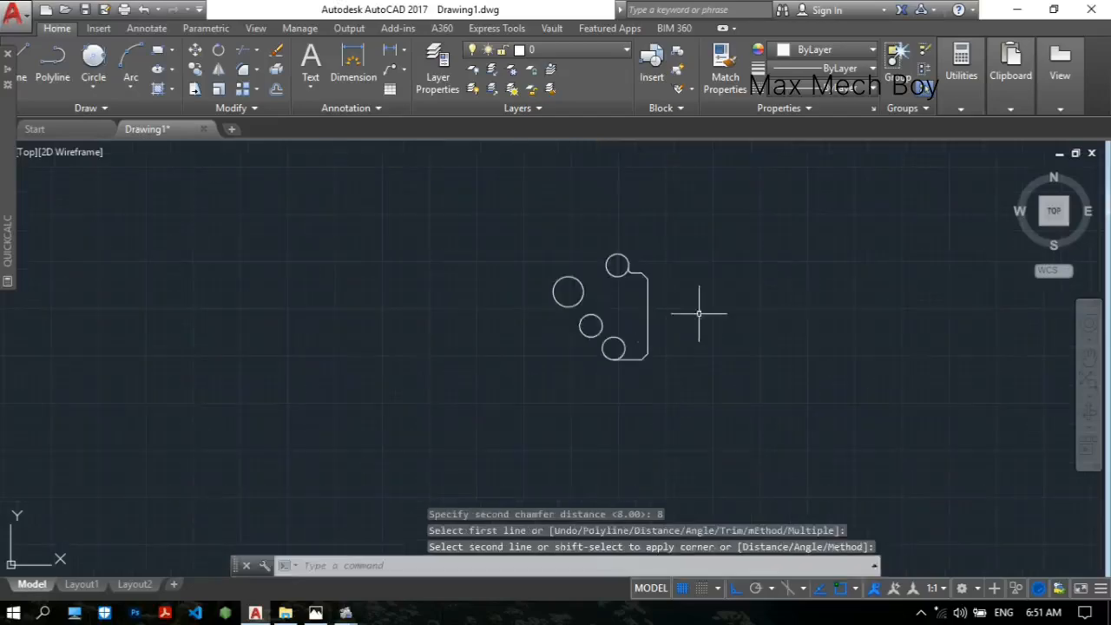
- Examine the dimensions of the sloped upper-left edge in the Photos reference and switch back to AutoCAD
{"action": "scroll", "coordinate": [631, 382], "scroll_direction": "up", "scroll_amount": 4}
{"action": "left_click", "coordinate": [315, 612]}
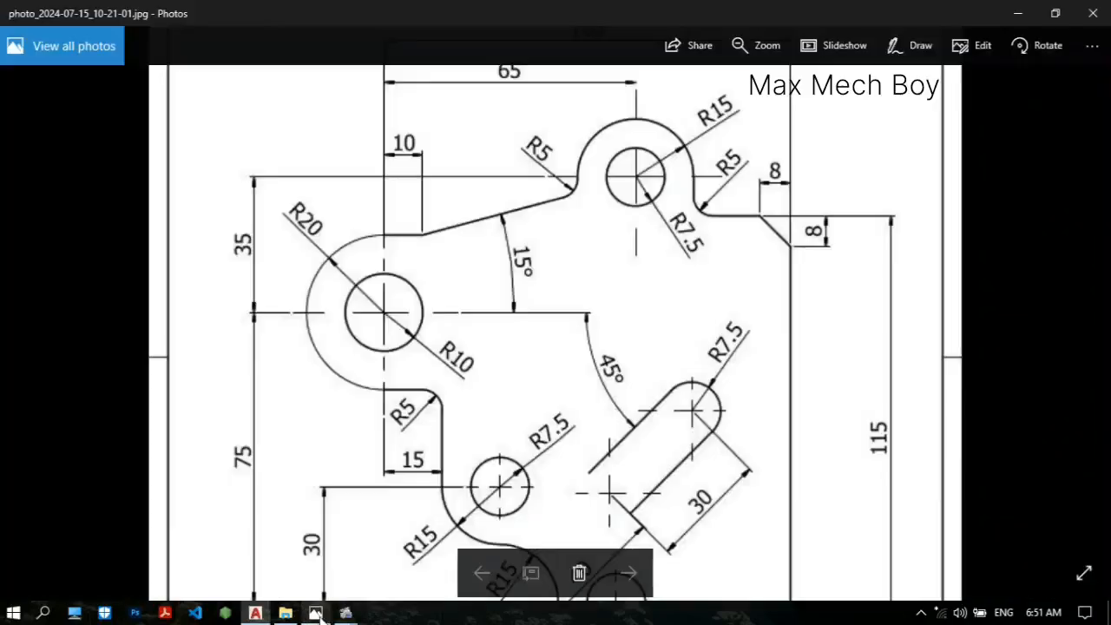
{"action": "scroll", "coordinate": [734, 347], "scroll_direction": "down", "scroll_amount": 3}
{"action": "scroll", "coordinate": [752, 382], "scroll_direction": "up", "scroll_amount": 3}
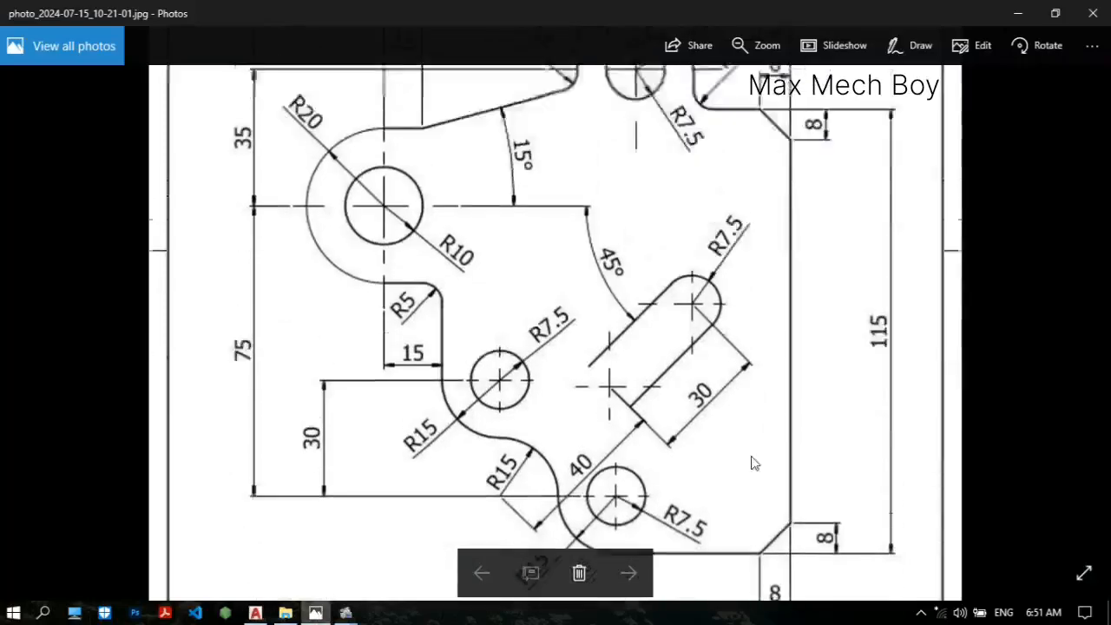
{"action": "scroll", "coordinate": [746, 247], "scroll_direction": "up", "scroll_amount": 1}
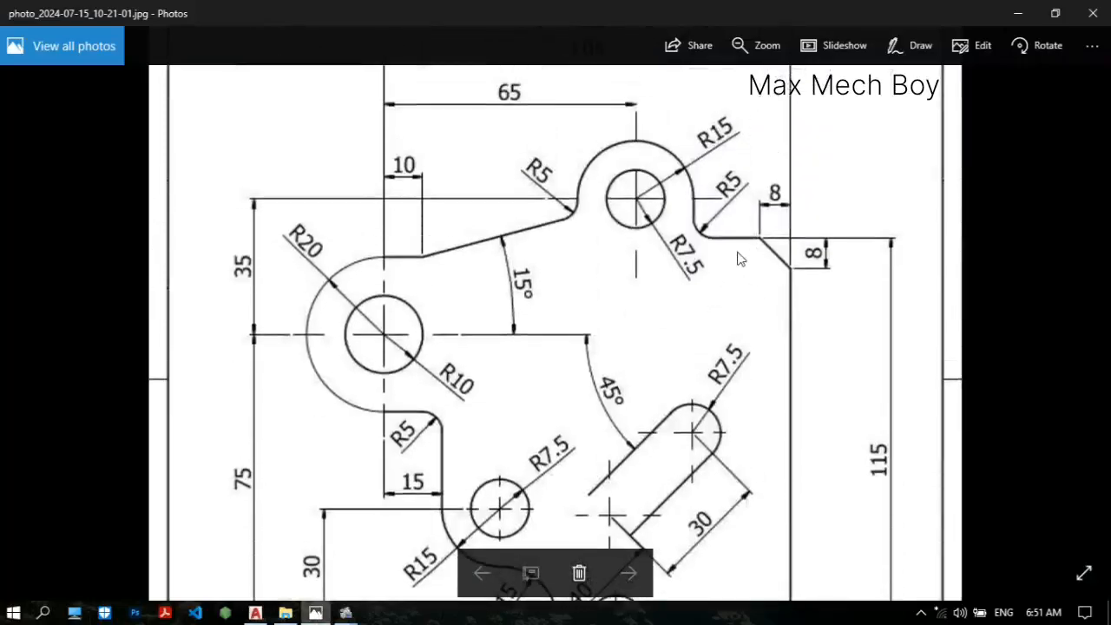
{"action": "scroll", "coordinate": [736, 397], "scroll_direction": "down", "scroll_amount": 3}
{"action": "scroll", "coordinate": [732, 280], "scroll_direction": "up", "scroll_amount": 2}
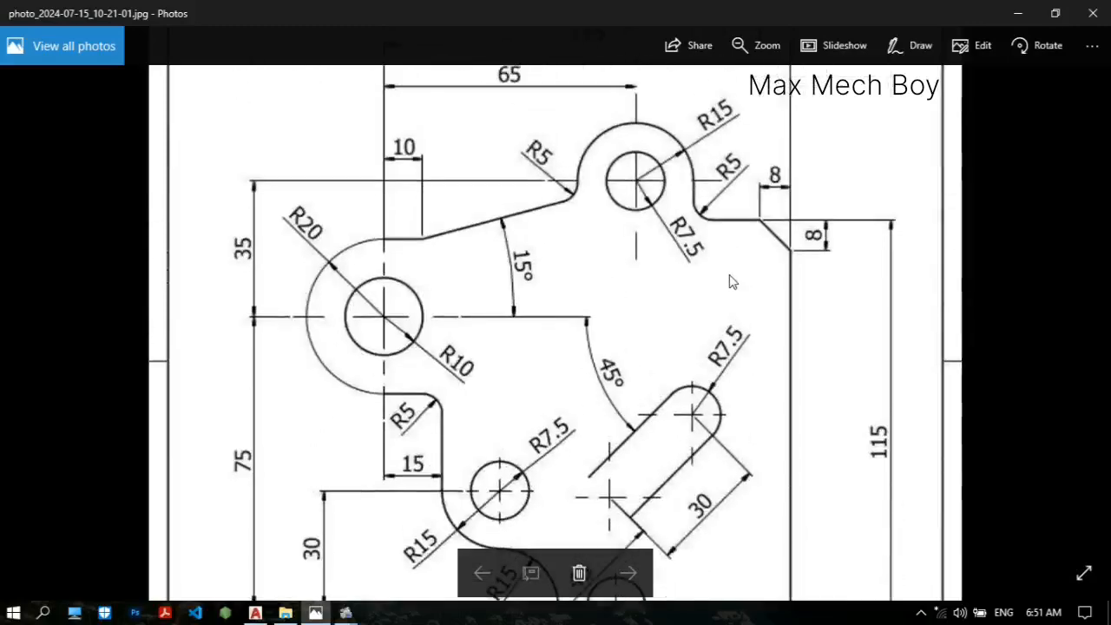
{"action": "scroll", "coordinate": [719, 250], "scroll_direction": "up", "scroll_amount": 1}
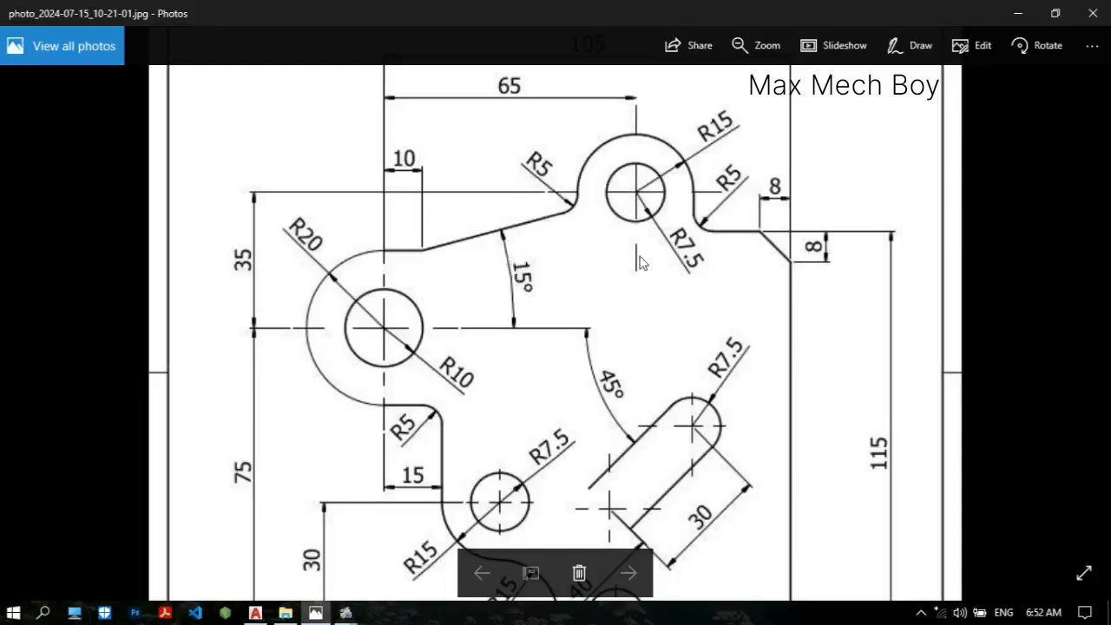
{"action": "left_click", "coordinate": [253, 613]}
- Draw a horizontal line 10 long rightward from the large left circle's top quadrant, continued by a second horizontal segment past the top circle's lowest point
{"action": "scroll", "coordinate": [358, 316], "scroll_direction": "up", "scroll_amount": 2}
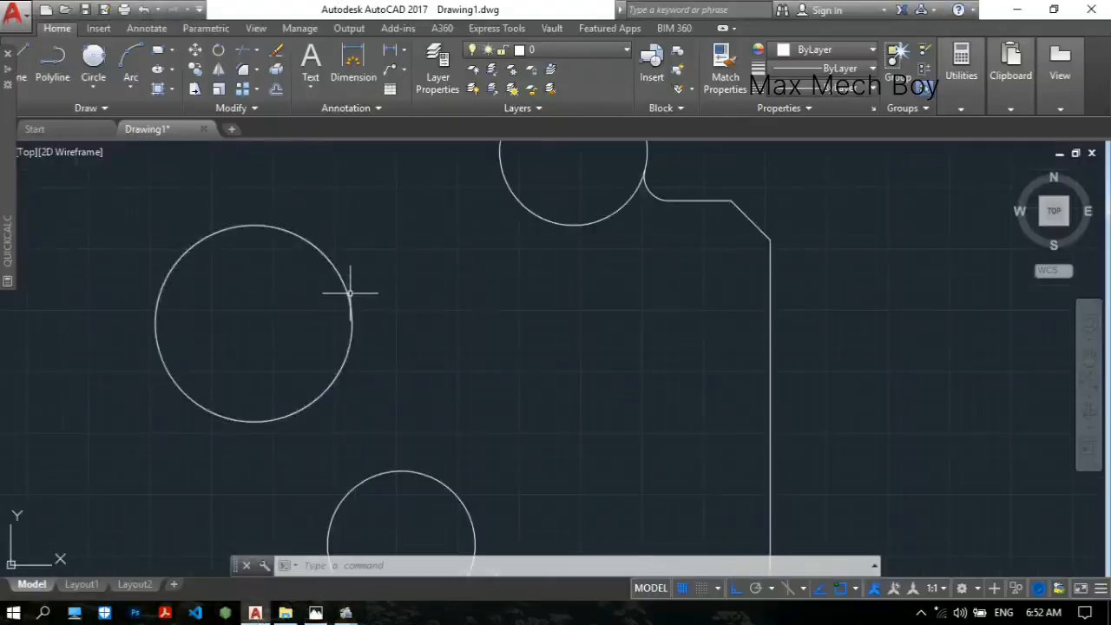
{"action": "type", "text": "L"}
{"action": "key", "text": "Return"}
{"action": "left_click", "coordinate": [254, 225]}
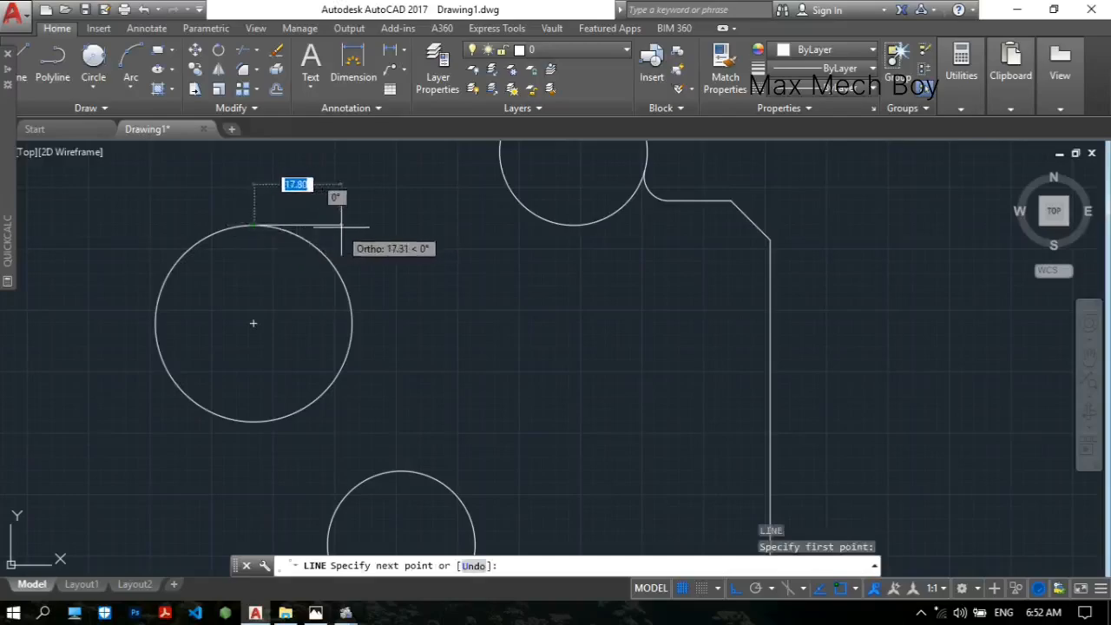
{"action": "type", "text": "10"}
{"action": "key", "text": "Return"}
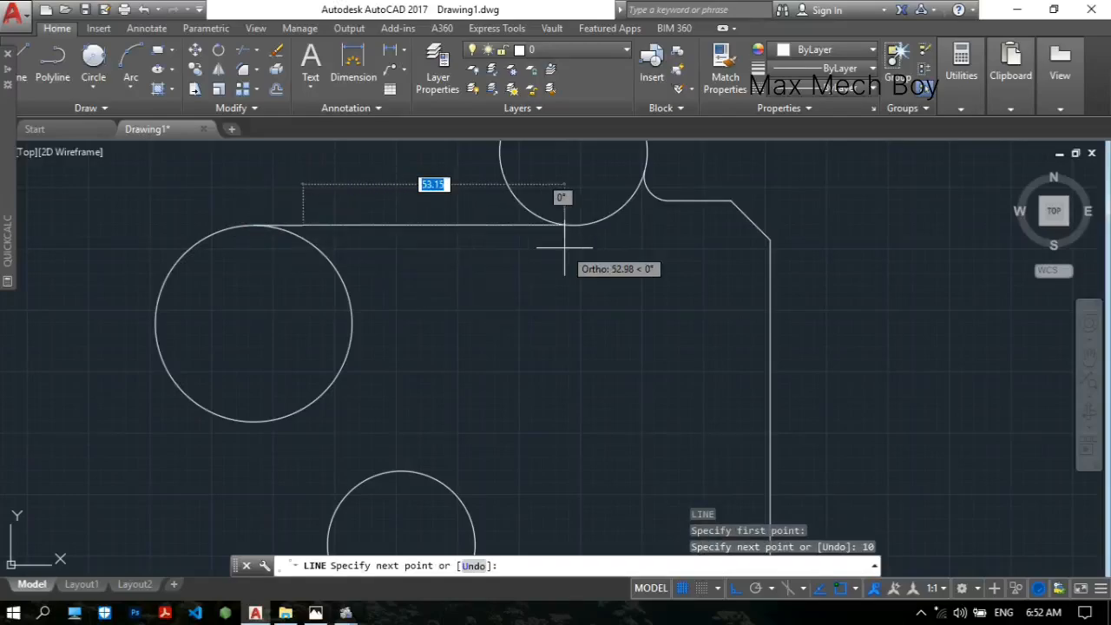
{"action": "left_click", "coordinate": [602, 237]}
{"action": "key", "text": "Escape"}
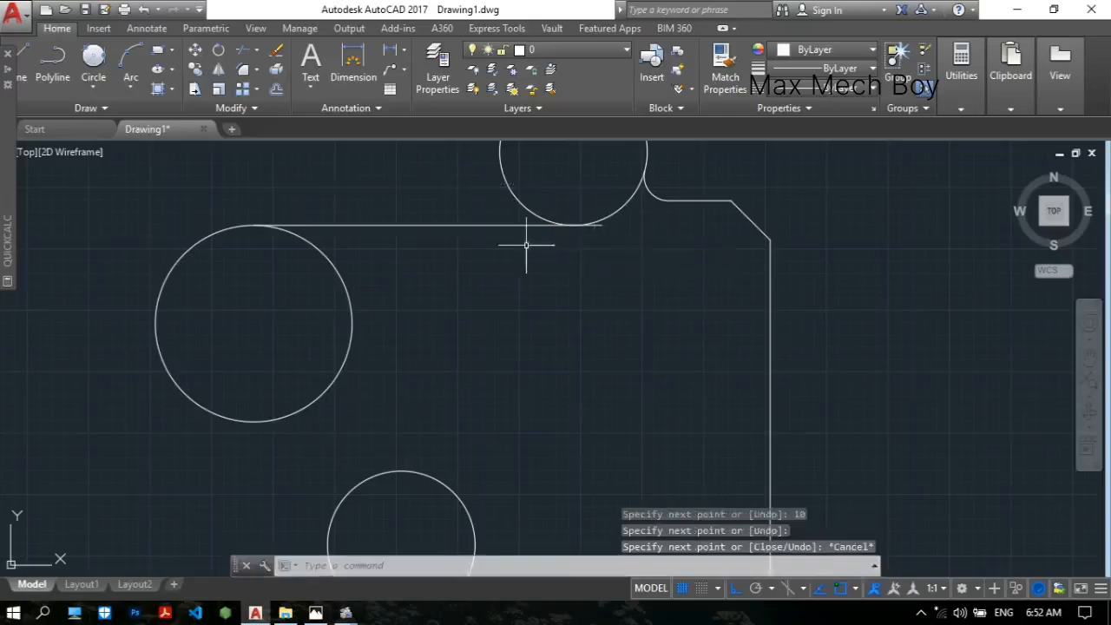
- Rotate the longer horizontal segment by 15 degrees about its left endpoint
{"action": "type", "text": "RO"}
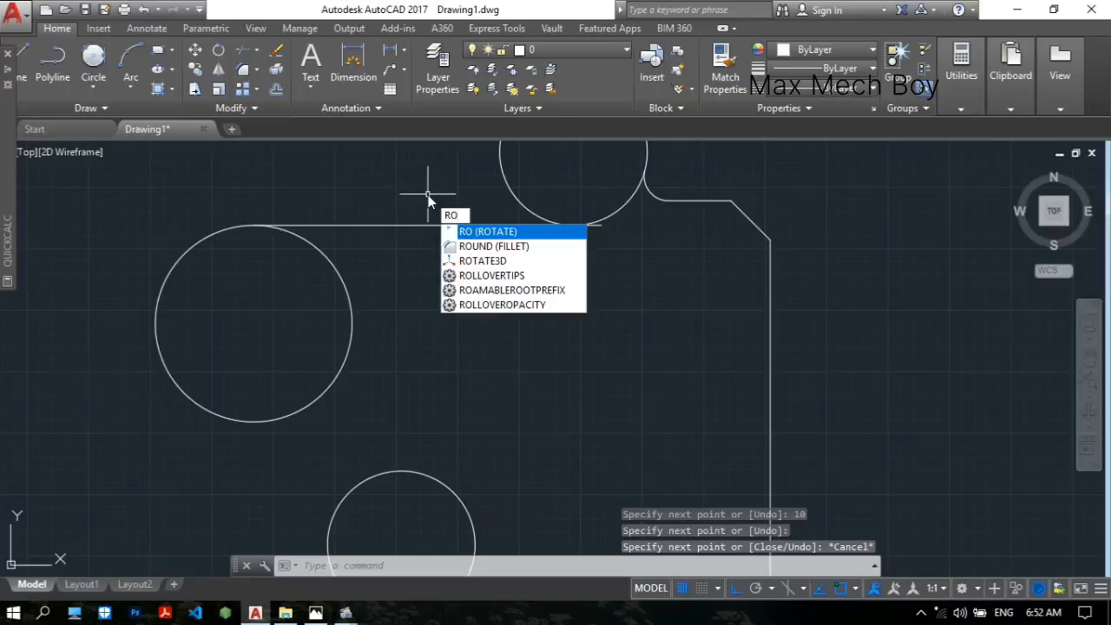
{"action": "key", "text": "Return"}
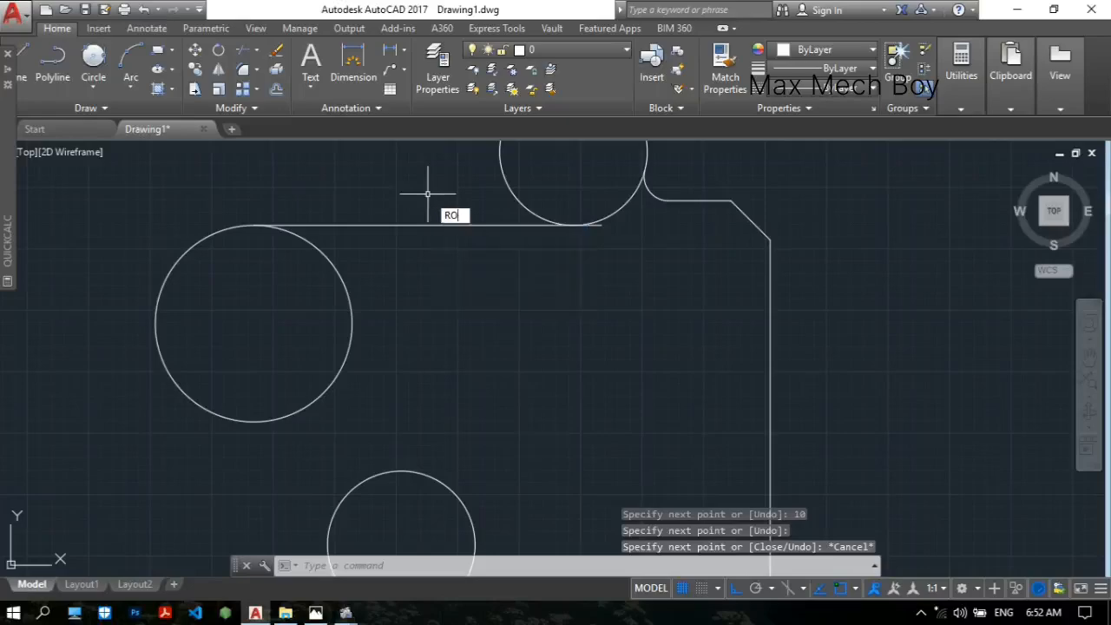
{"action": "left_click", "coordinate": [451, 224]}
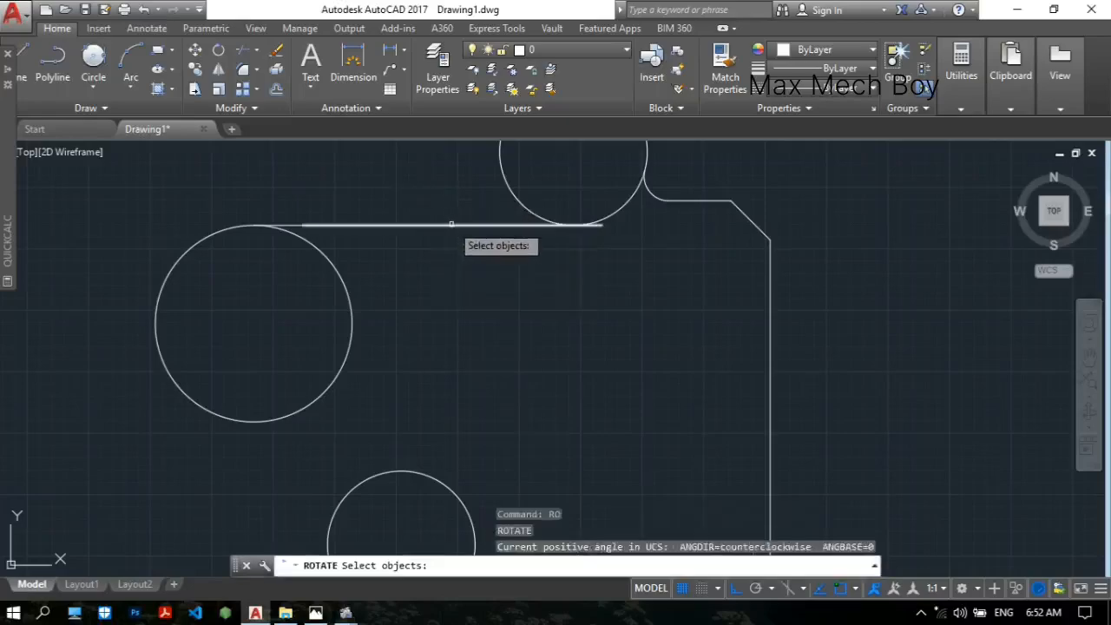
{"action": "key", "text": "Return"}
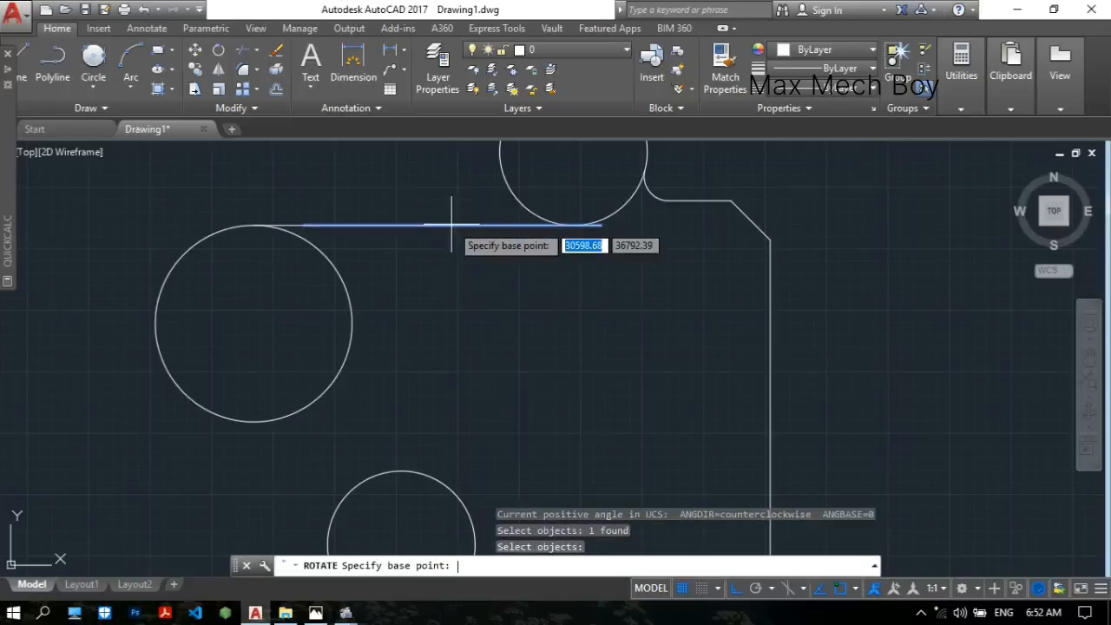
{"action": "left_click", "coordinate": [302, 225]}
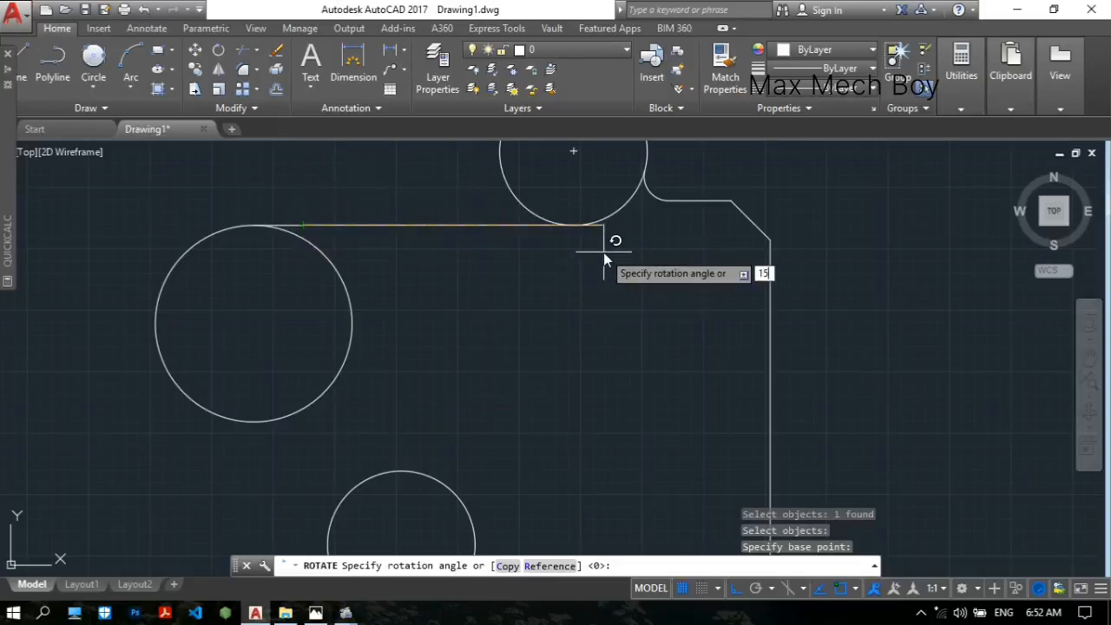
{"action": "key", "text": "Return"}
- Check the fillet radius in the Photos reference, and in AutoCAD draw a radius 5 circle tangent to the top circle and the sloped line
{"action": "middle_click_drag", "start_coordinate": [389, 213], "coordinate": [423, 326]}
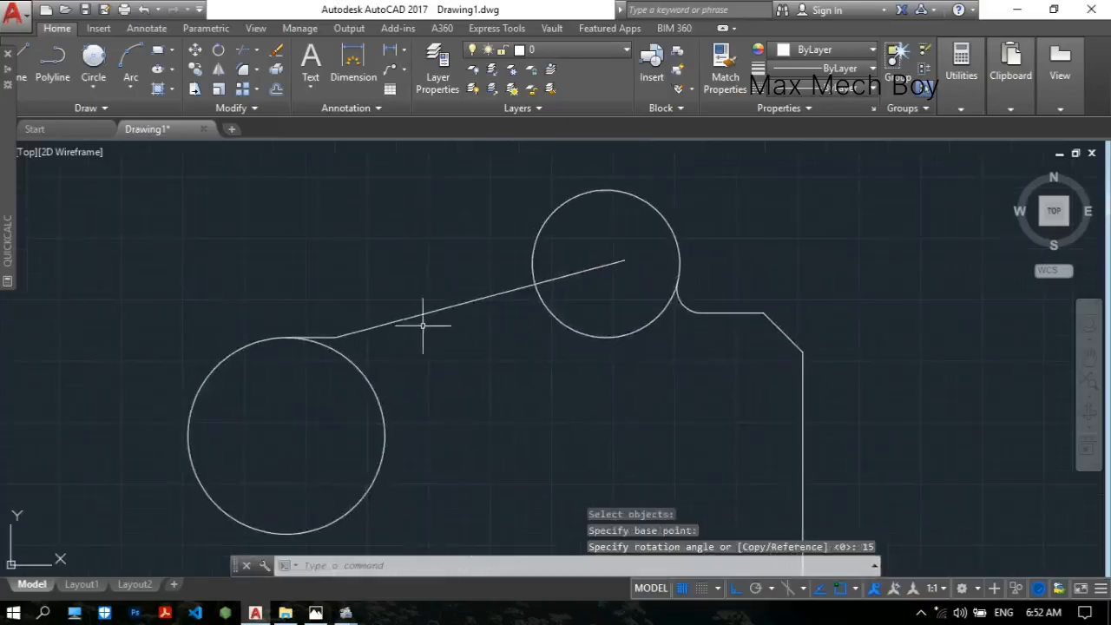
{"action": "scroll", "coordinate": [358, 347], "scroll_direction": "up", "scroll_amount": 2}
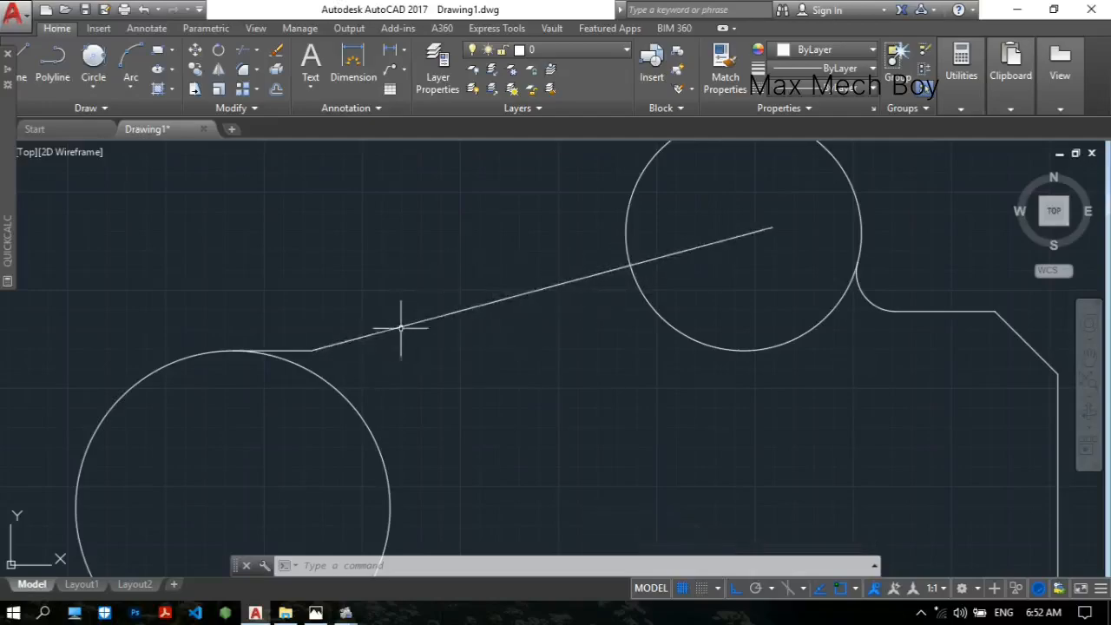
{"action": "middle_click_drag", "start_coordinate": [436, 266], "coordinate": [412, 249]}
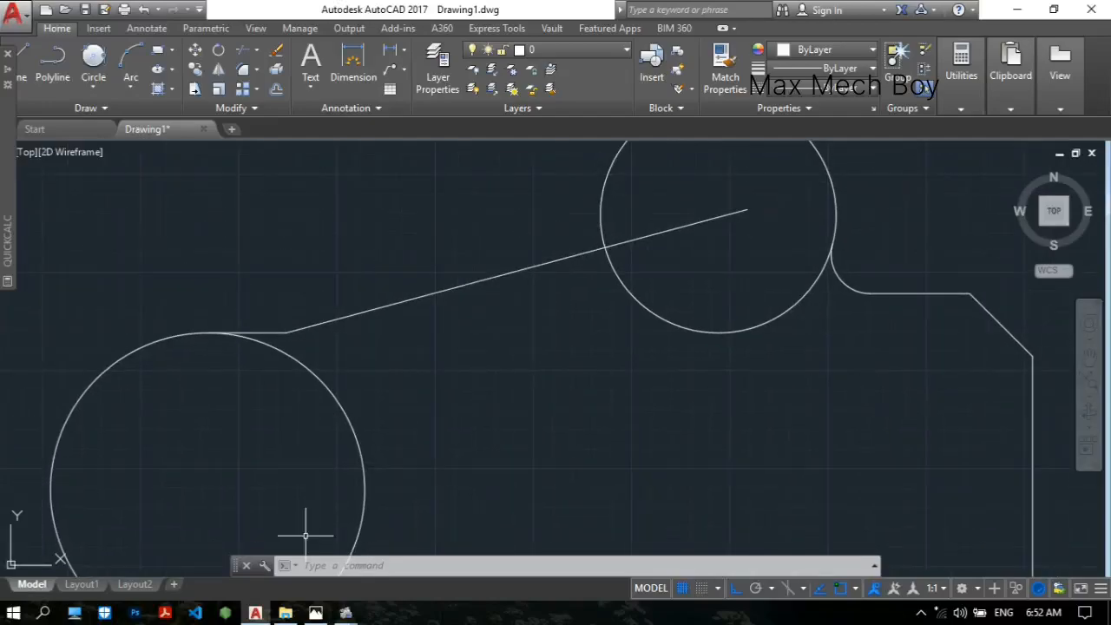
{"action": "left_click", "coordinate": [316, 614]}
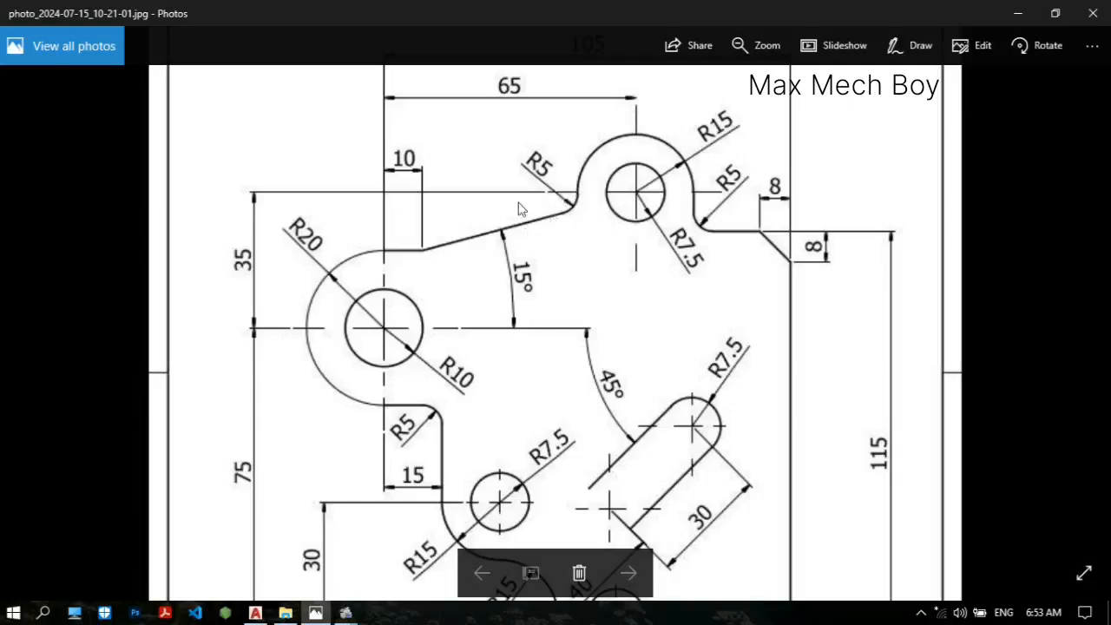
{"action": "left_click", "coordinate": [255, 614]}
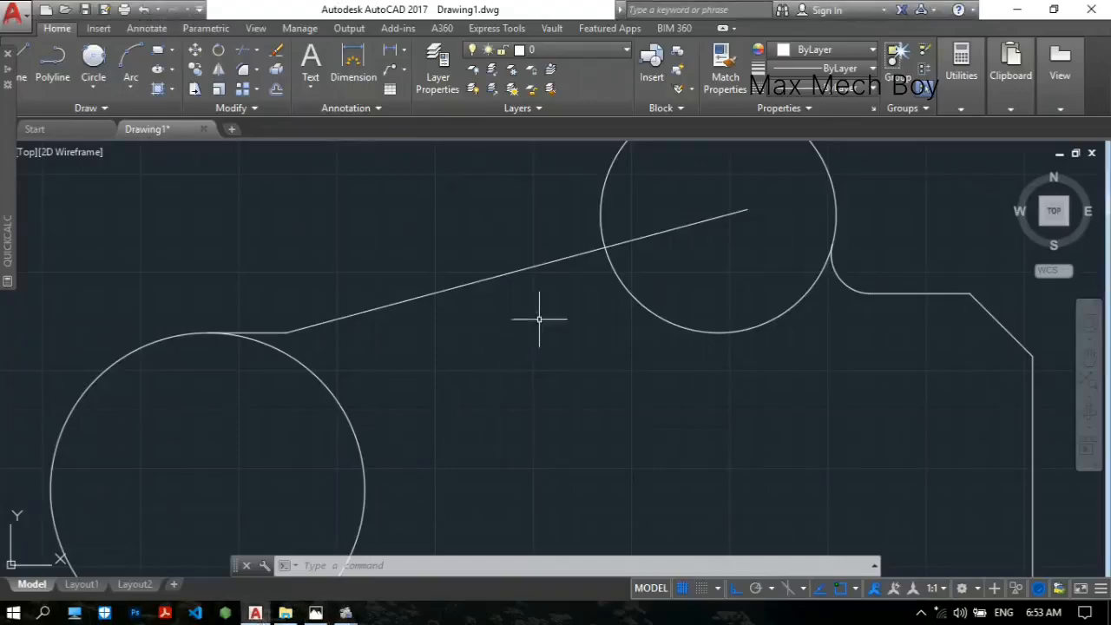
{"action": "left_click", "coordinate": [93, 96]}
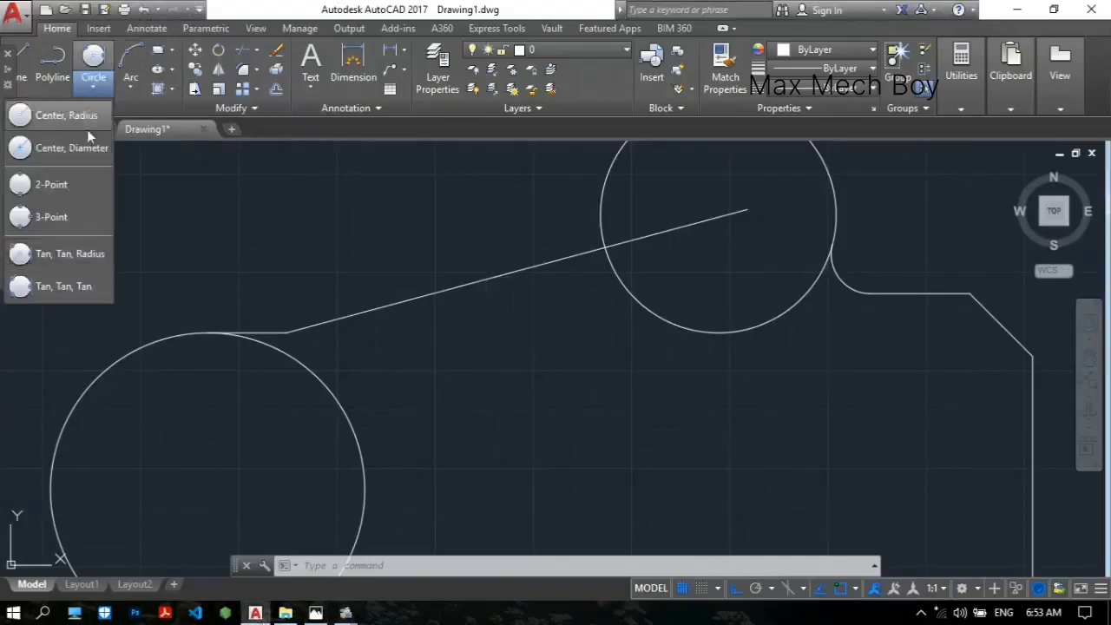
{"action": "left_click", "coordinate": [76, 259]}
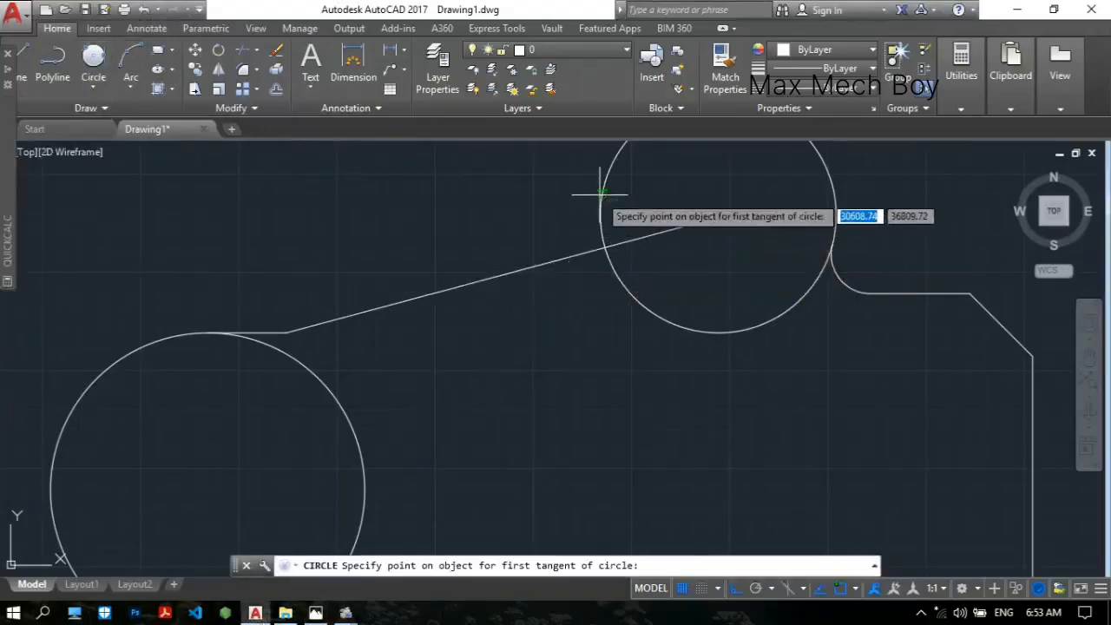
{"action": "left_click", "coordinate": [576, 255]}
{"action": "left_click", "coordinate": [560, 255]}
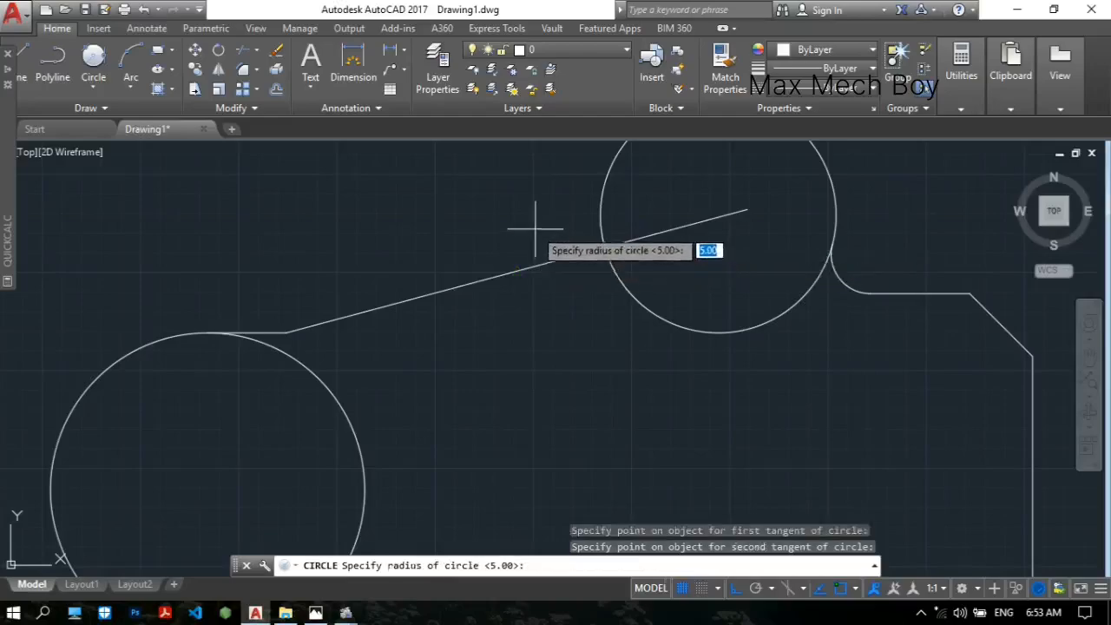
{"action": "type", "text": "5"}
{"action": "key", "text": "Return"}
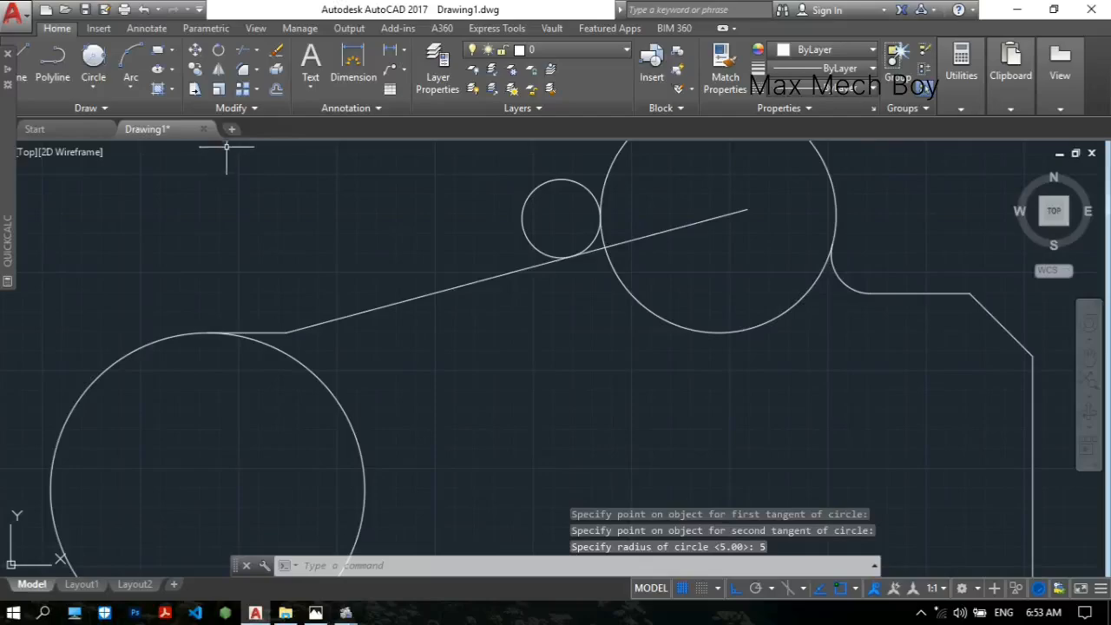
- Trim the outer arc of the radius 5 circle and the short sloped-line piece between it and the top circle
{"action": "left_click", "coordinate": [287, 226]}
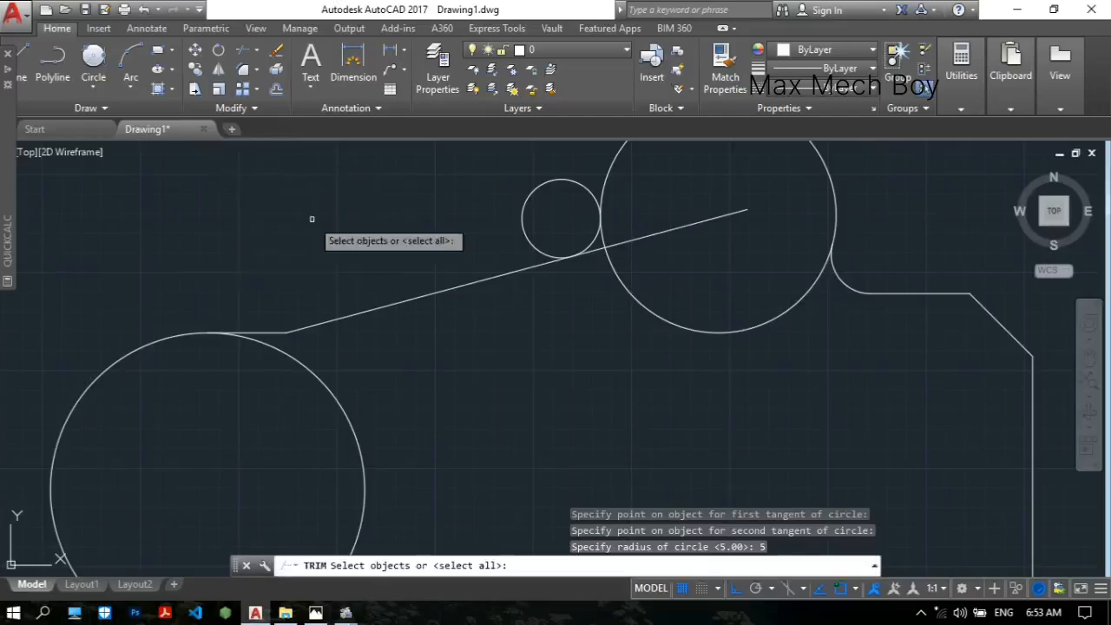
{"action": "key", "text": "Return"}
{"action": "left_click", "coordinate": [522, 220]}
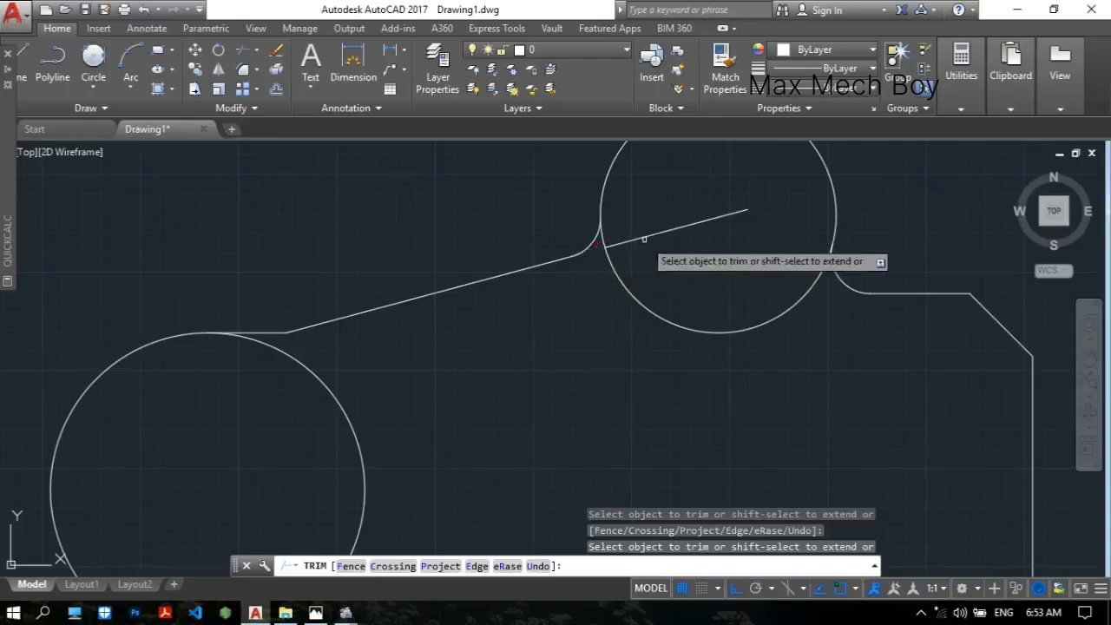
{"action": "key", "text": "Escape"}
- Erase the leftover sloped line segment inside the top circle
{"action": "type", "text": "e"}
{"action": "key", "text": "Return"}
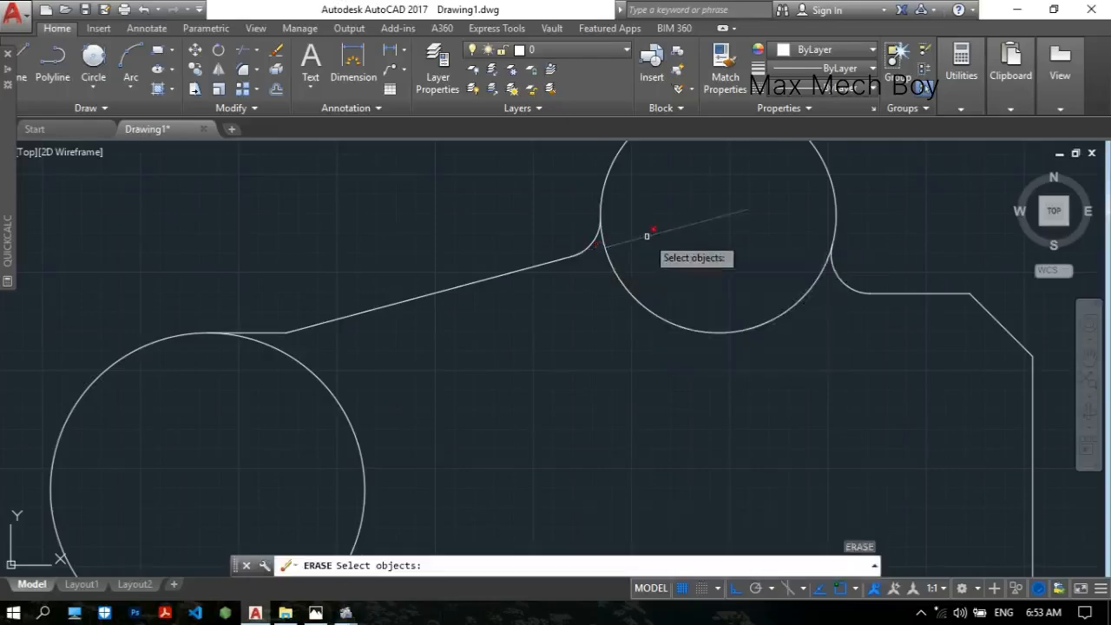
{"action": "left_click", "coordinate": [647, 236]}
{"action": "key", "text": "Return"}
- Check the dimensions of the plate's stepped left edge in the Photos reference and switch back to AutoCAD
{"action": "scroll", "coordinate": [646, 235], "scroll_direction": "down", "scroll_amount": 5}
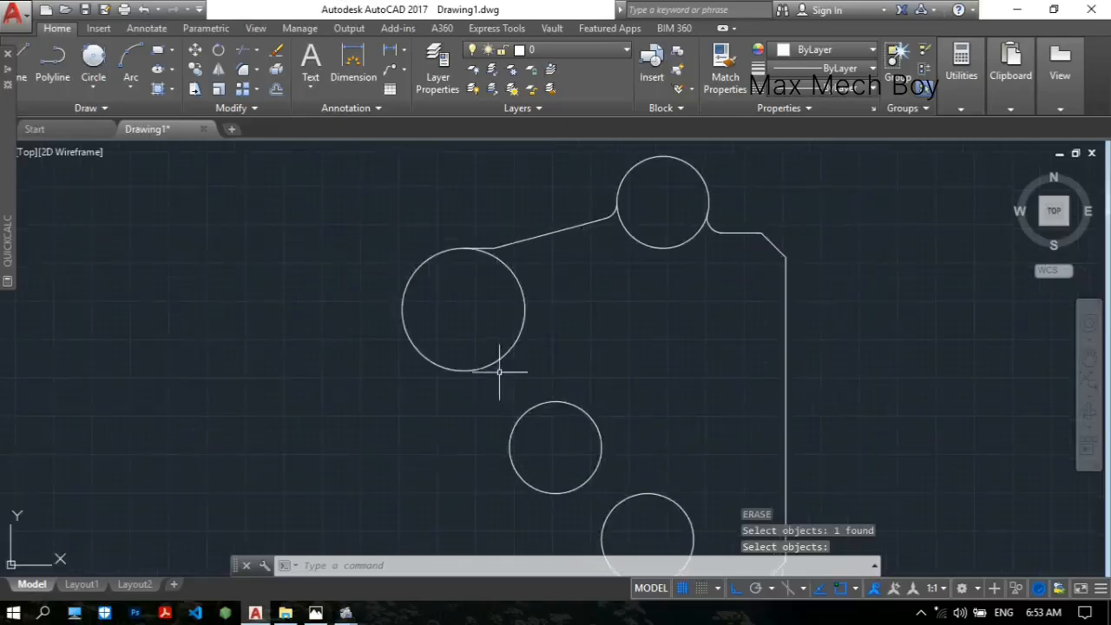
{"action": "left_click", "coordinate": [315, 612]}
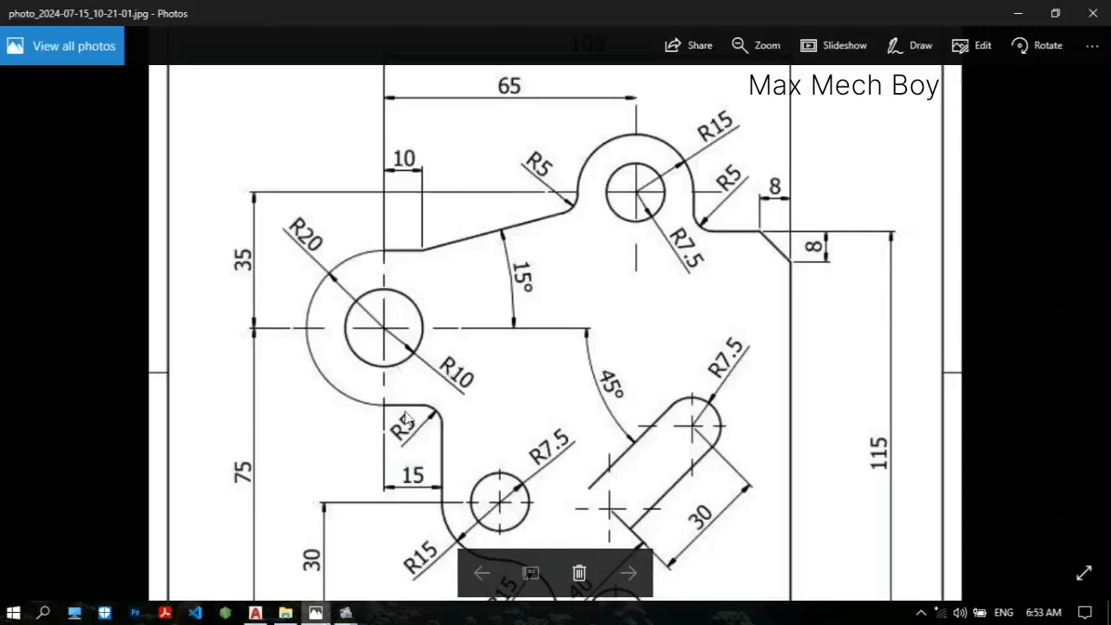
{"action": "mouse_move", "coordinate": [404, 421]}
{"action": "left_mouse_down"}
{"action": "mouse_move", "coordinate": [384, 293]}
{"action": "mouse_move", "coordinate": [375, 325]}
{"action": "left_mouse_up"}
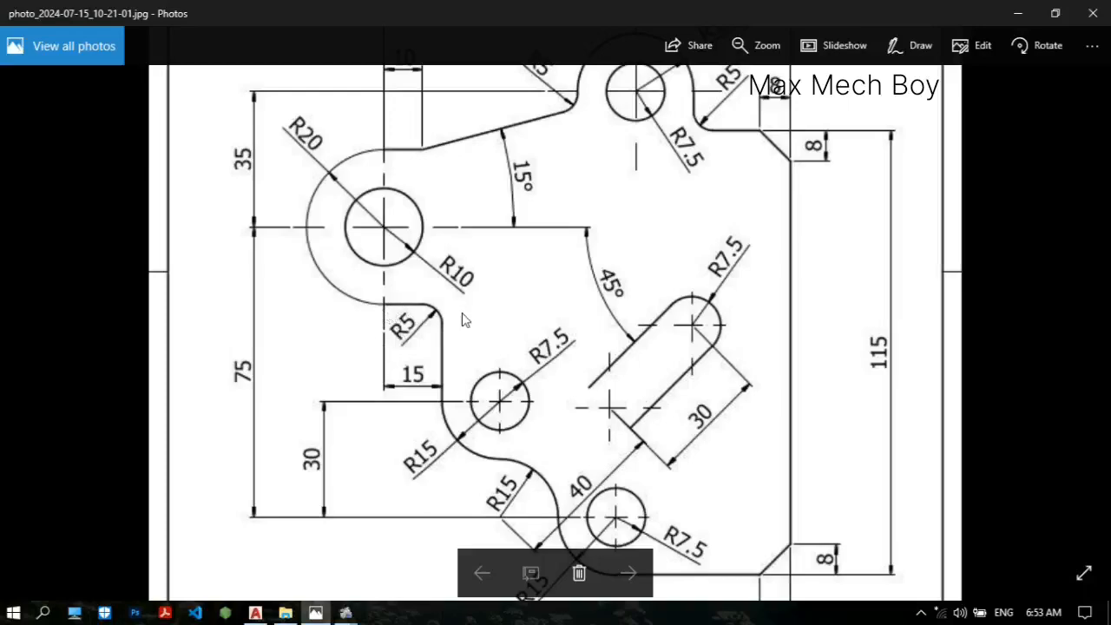
{"action": "left_click_drag", "start_coordinate": [456, 353], "coordinate": [454, 330]}
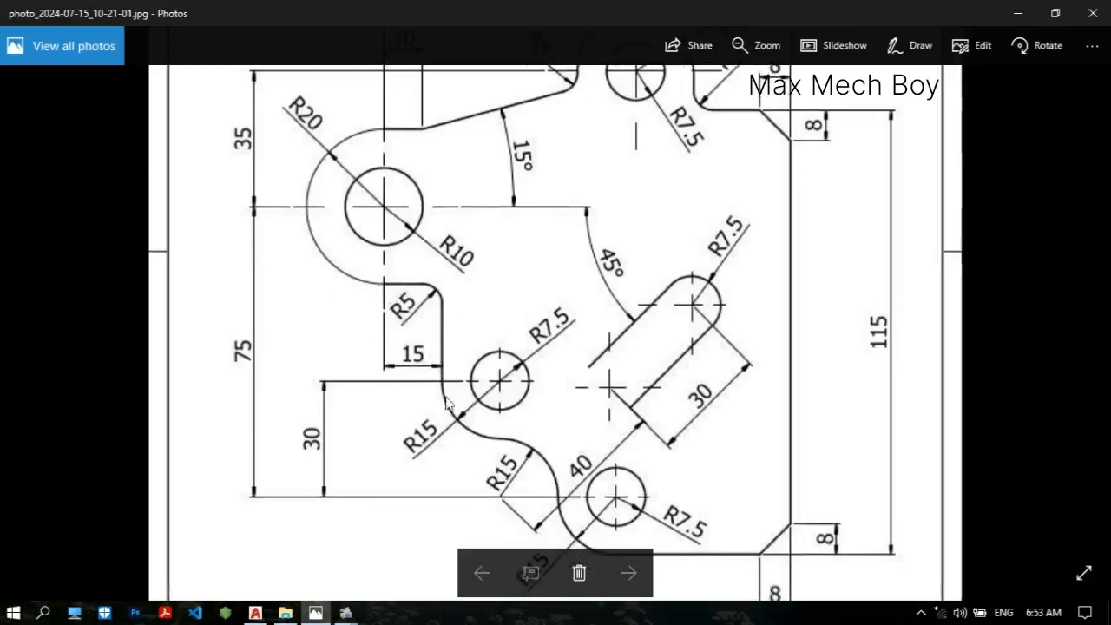
{"action": "scroll", "coordinate": [450, 397], "scroll_direction": "down", "scroll_amount": 2}
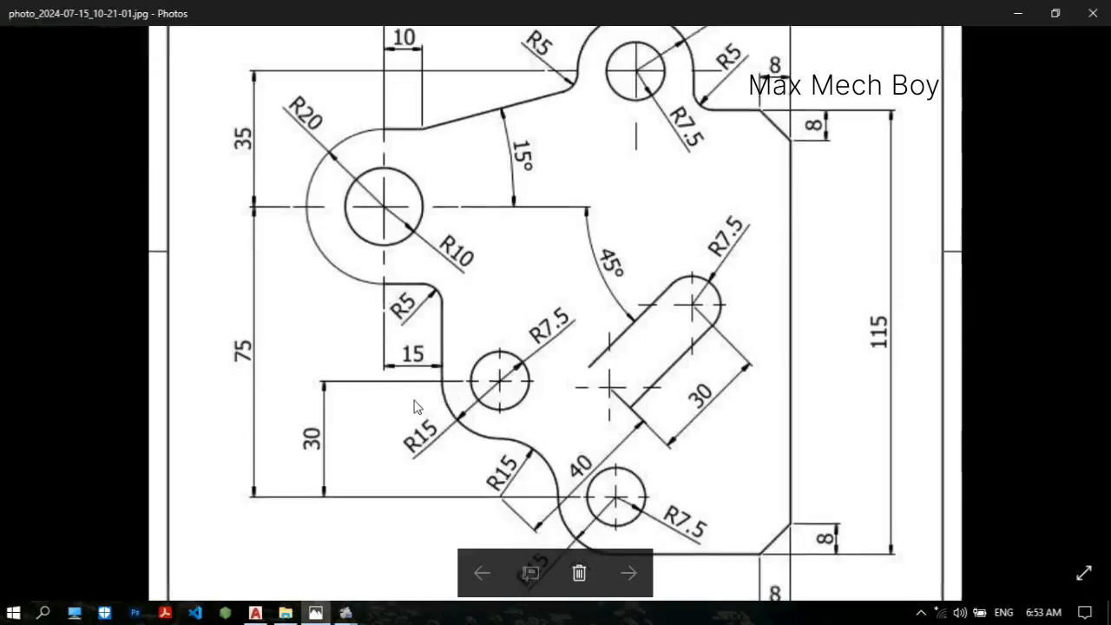
{"action": "left_click", "coordinate": [255, 612]}
- Draw a horizontal line rightward from the large left circle's bottom quadrant, extending past the middle circle's left edge
{"action": "scroll", "coordinate": [460, 357], "scroll_direction": "up", "scroll_amount": 2}
{"action": "middle_click_drag", "start_coordinate": [478, 374], "coordinate": [471, 310]}
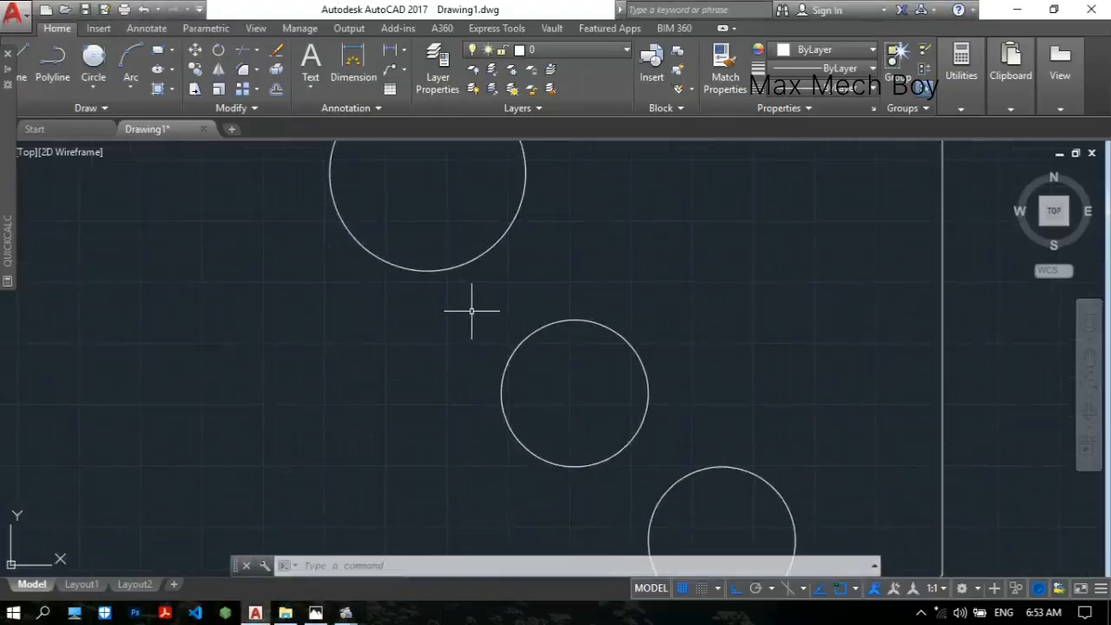
{"action": "type", "text": "l"}
{"action": "key", "text": "Return"}
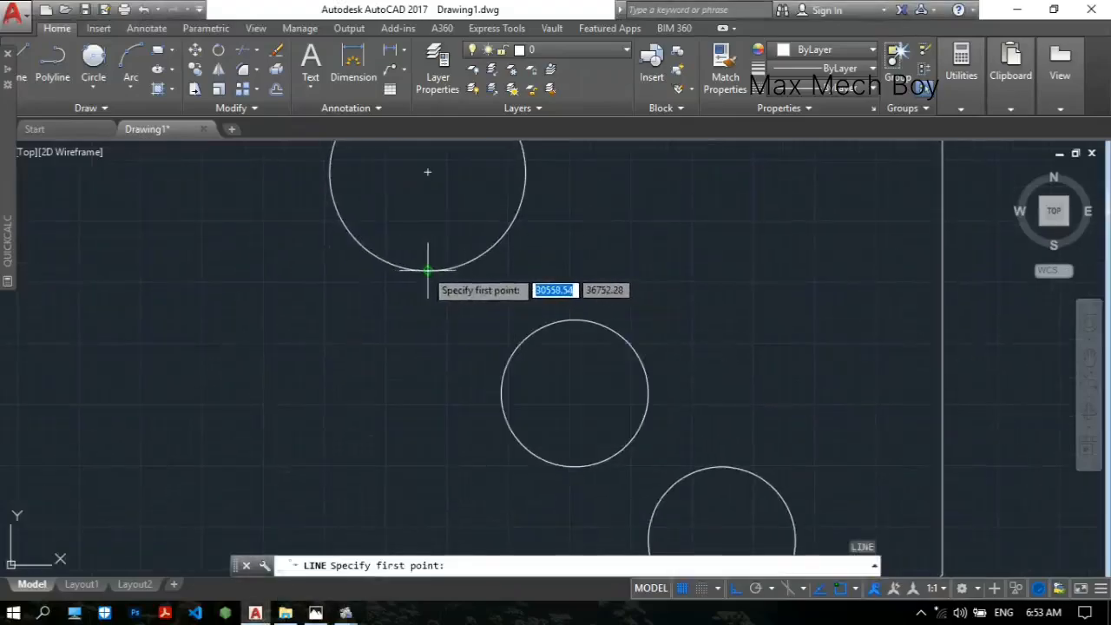
{"action": "left_click", "coordinate": [427, 270]}
{"action": "left_click", "coordinate": [560, 270]}
{"action": "key", "text": "Return"}
- Draw a vertical line upward from the middle circle's left quadrant, crossing the horizontal line below the large left circle
{"action": "key", "text": "Return"}
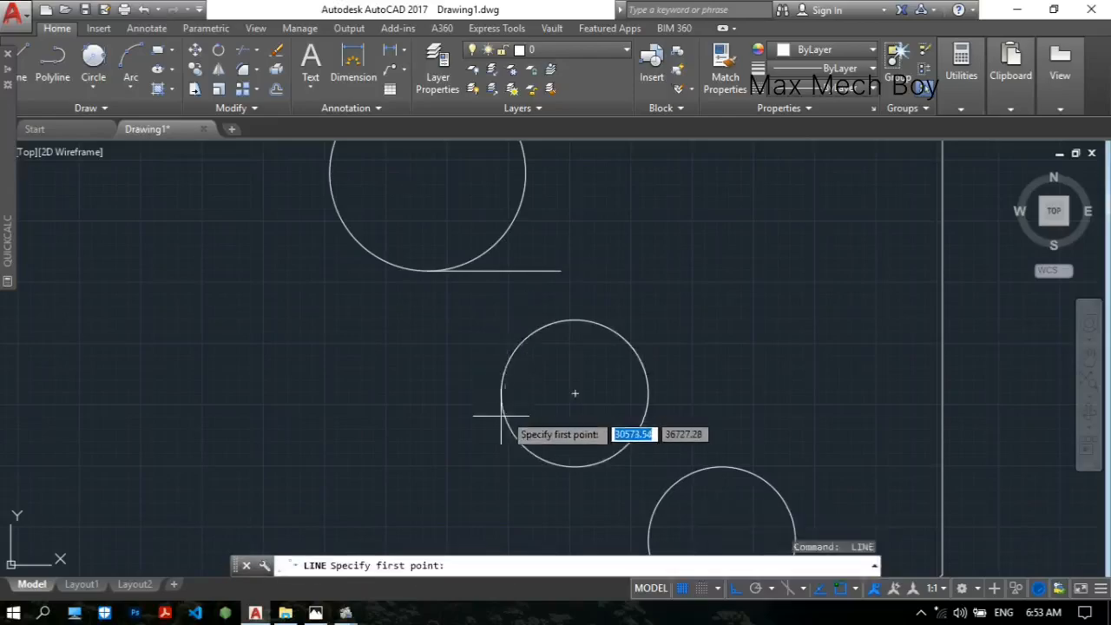
{"action": "left_click", "coordinate": [500, 393]}
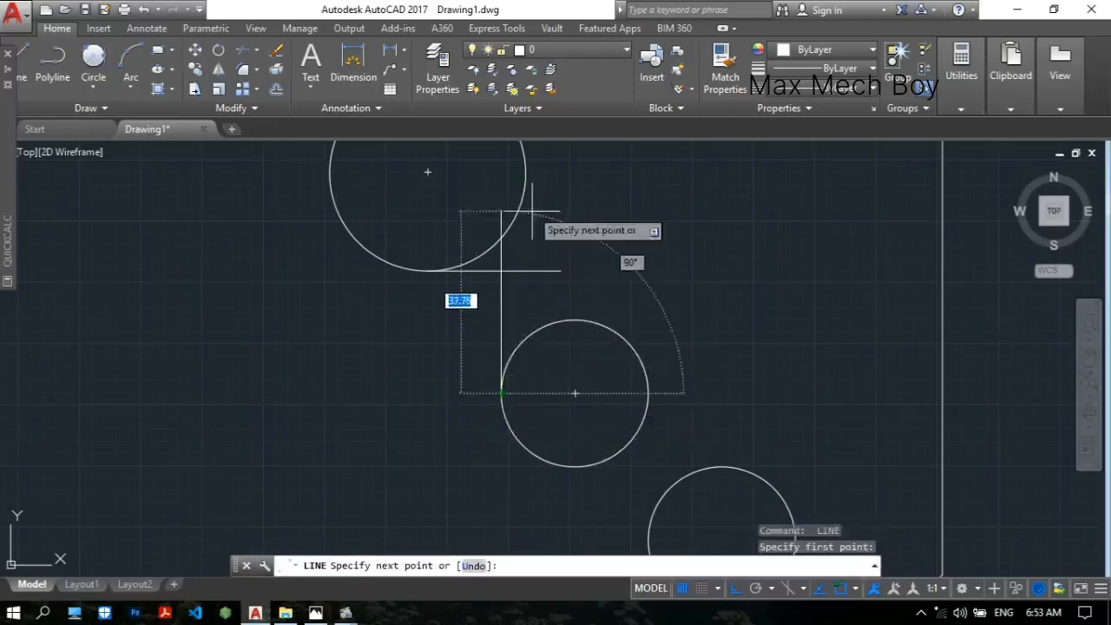
{"action": "left_click", "coordinate": [528, 227]}
{"action": "key", "text": "Escape"}
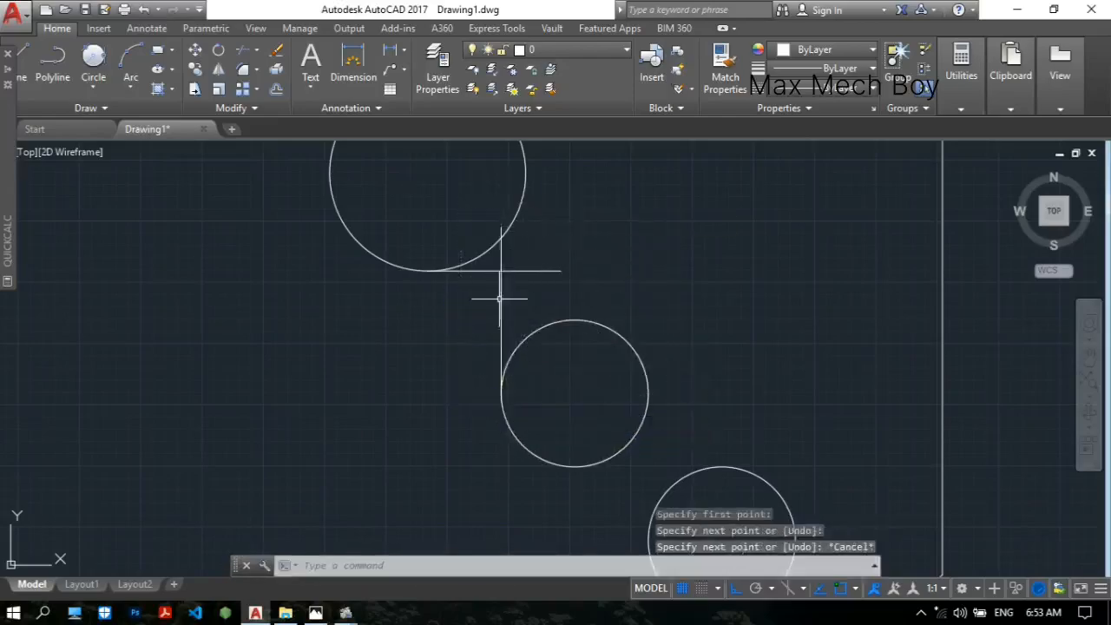
- Trim the horizontal and vertical lines where they overrun their shared corner between the large left circle and the middle circle
{"action": "type", "text": "TR"}
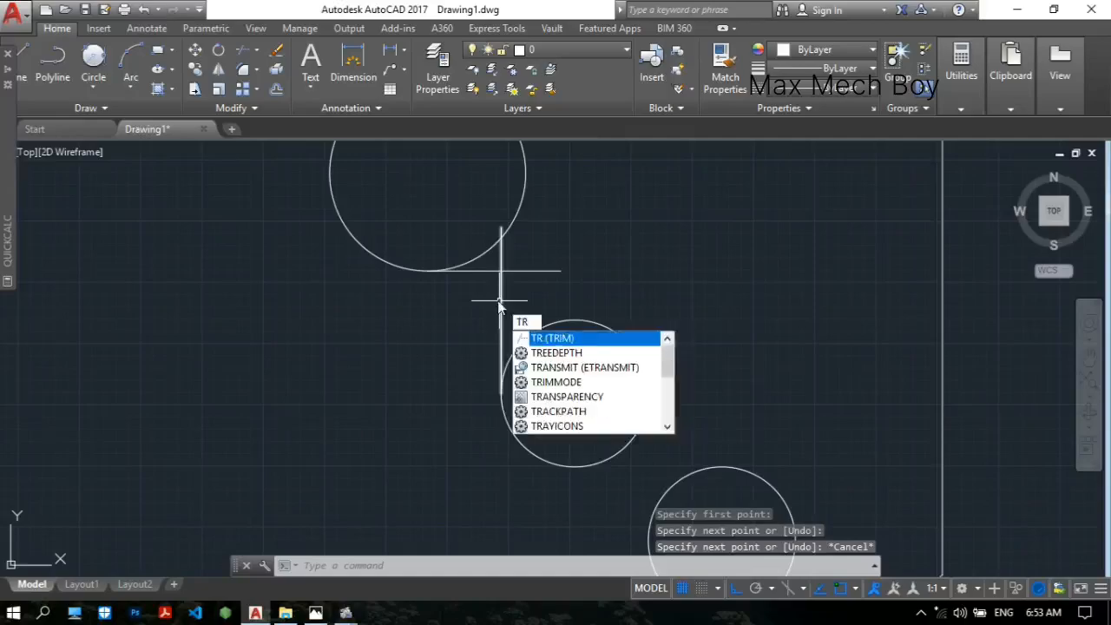
{"action": "key", "text": "Return"}
{"action": "key", "text": "Return"}
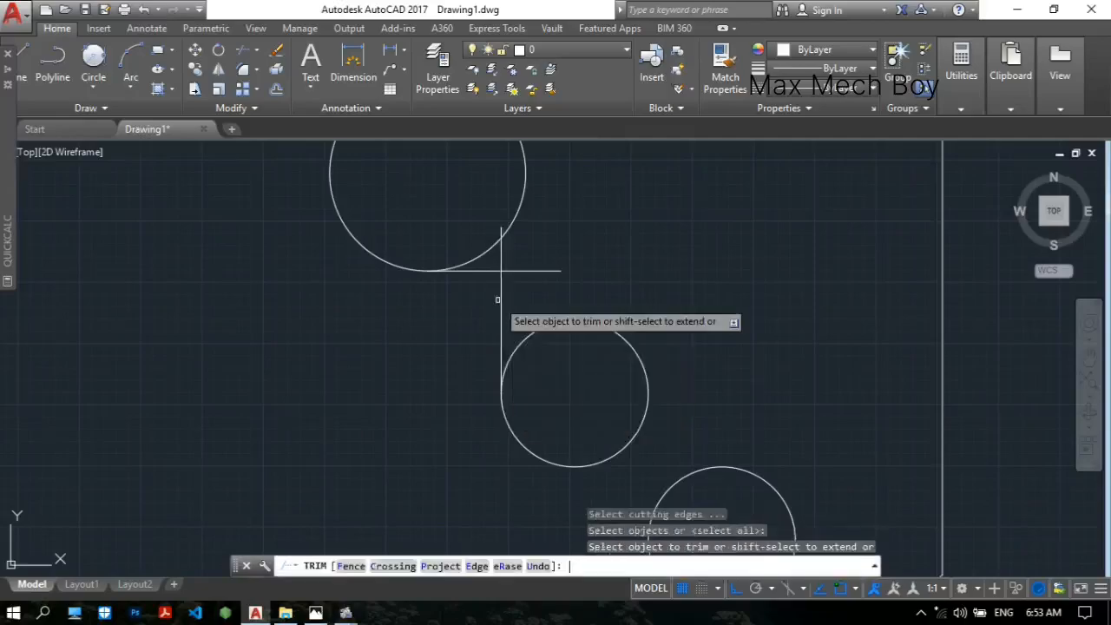
{"action": "scroll", "coordinate": [509, 257], "scroll_direction": "up", "scroll_amount": 2}
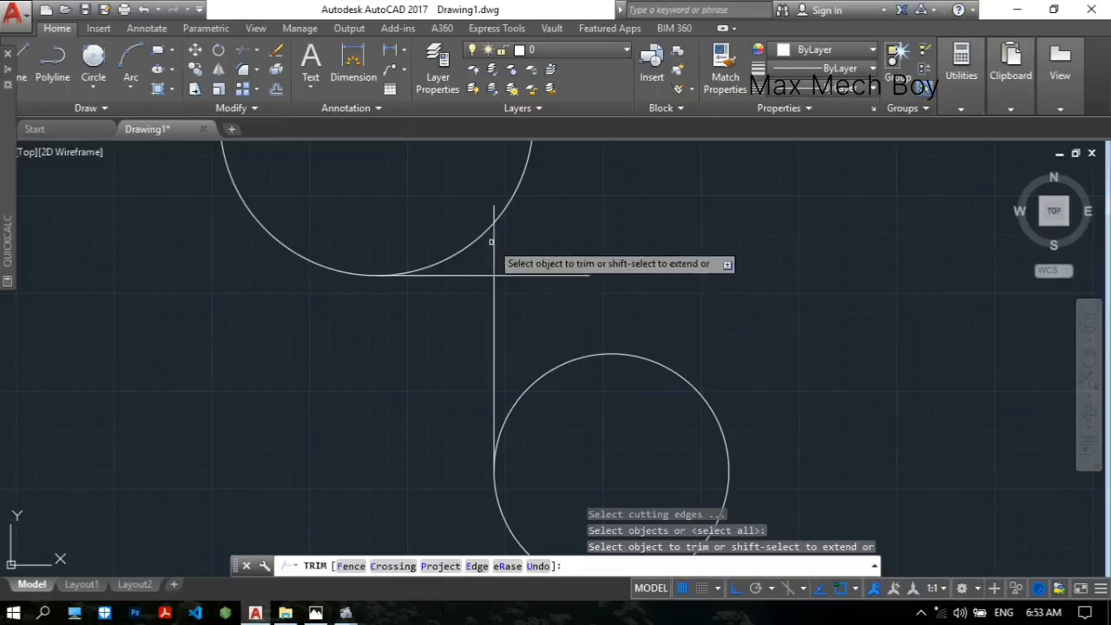
{"action": "left_click", "coordinate": [494, 228]}
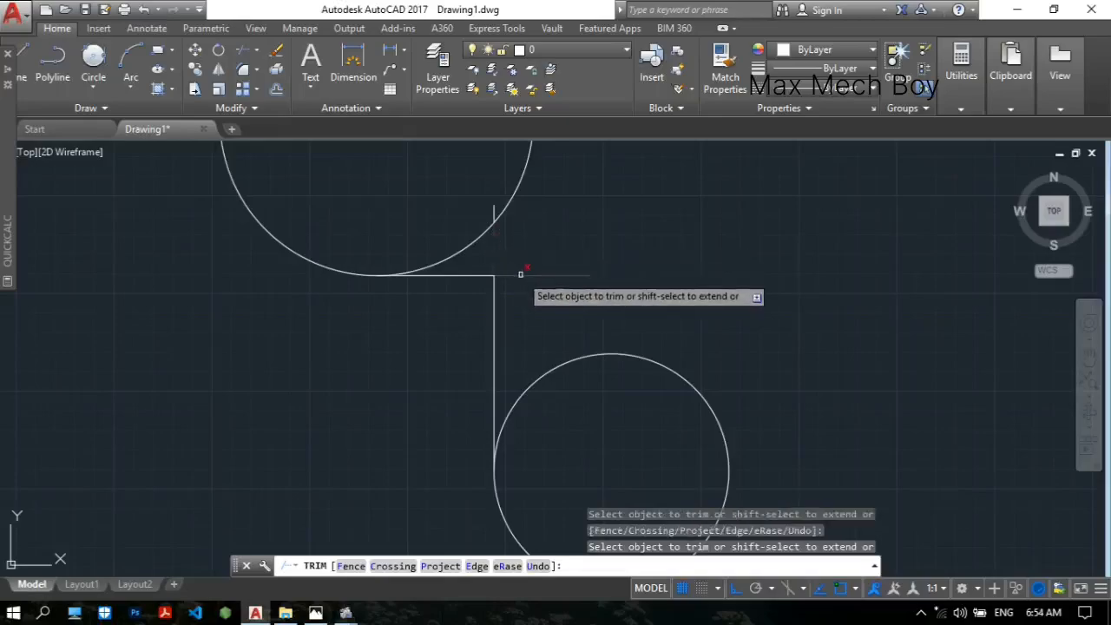
{"action": "key", "text": "Return"}
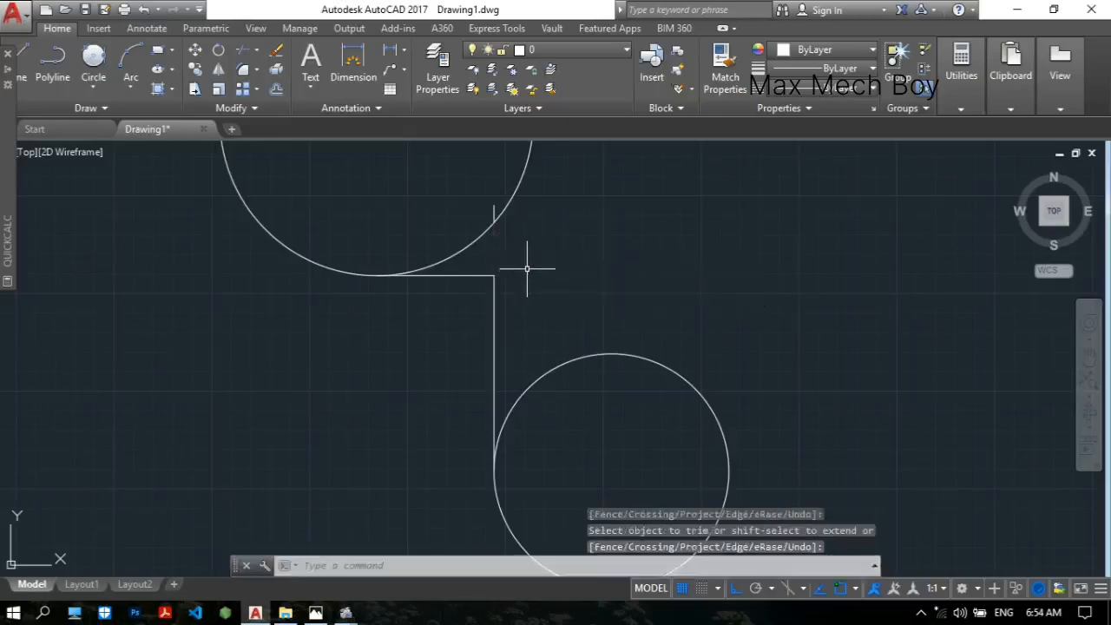
- Erase the leftover piece of the vertical line inside the large left circle
{"action": "type", "text": "e"}
{"action": "key", "text": "Return"}
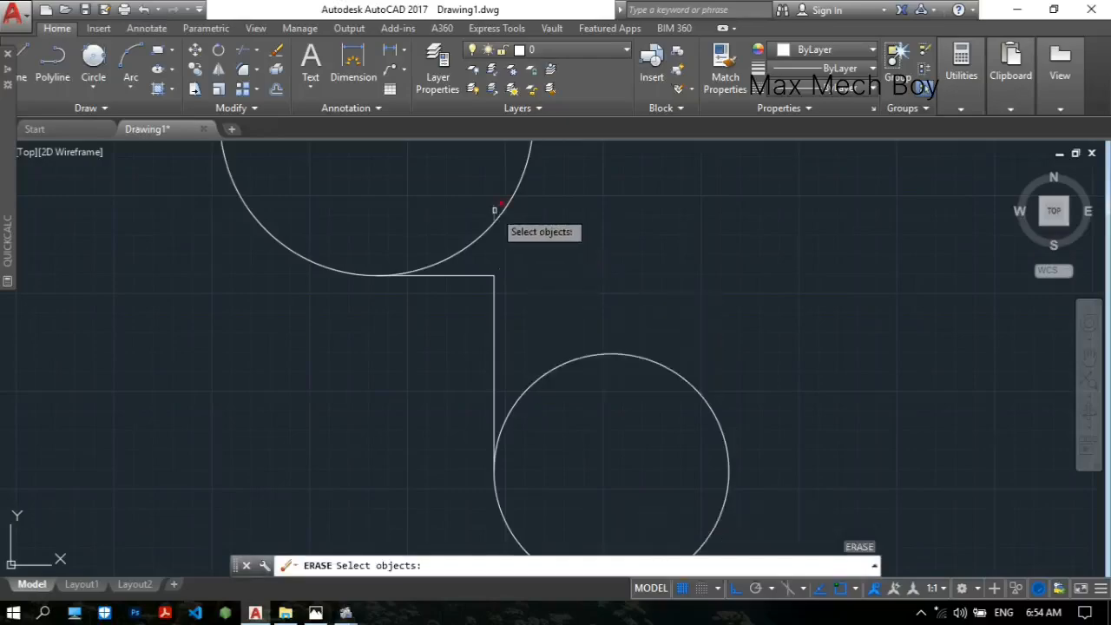
{"action": "left_click", "coordinate": [495, 210]}
{"action": "key", "text": "Return"}
- Fillet the corner between the horizontal and vertical lines with a radius of 5 and save the drawing
{"action": "scroll", "coordinate": [542, 252], "scroll_direction": "down", "scroll_amount": 6}
{"action": "mouse_move", "coordinate": [591, 278]}
{"action": "middle_mouse_down"}
{"action": "mouse_move", "coordinate": [483, 257]}
{"action": "mouse_move", "coordinate": [443, 299]}
{"action": "middle_mouse_up"}
{"action": "scroll", "coordinate": [472, 266], "scroll_direction": "up", "scroll_amount": 4}
{"action": "scroll", "coordinate": [453, 277], "scroll_direction": "up", "scroll_amount": 2}
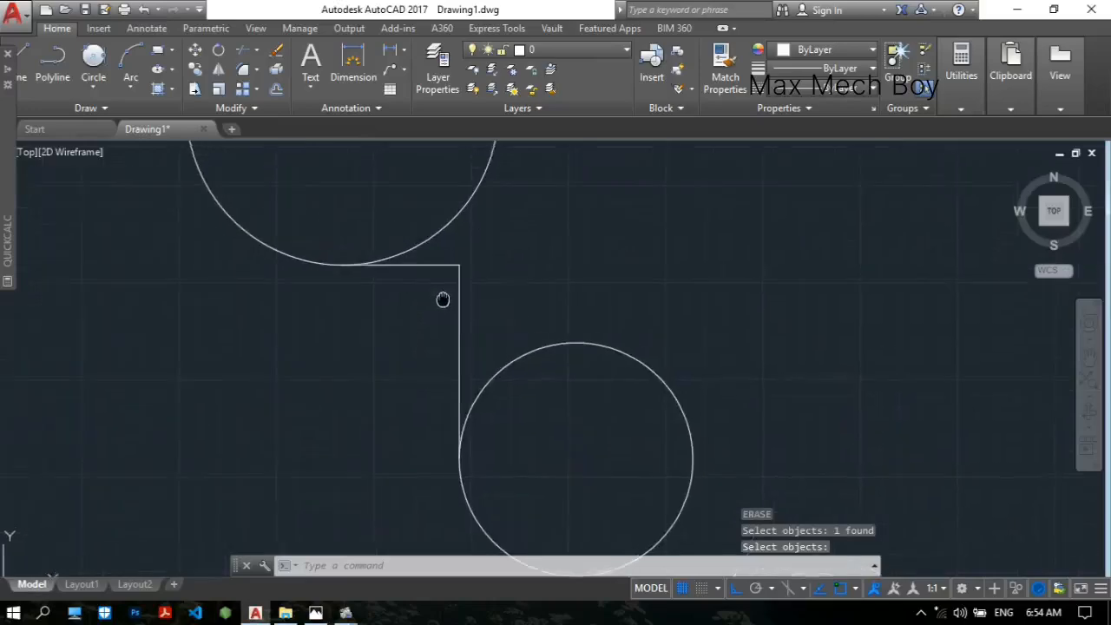
{"action": "type", "text": "f"}
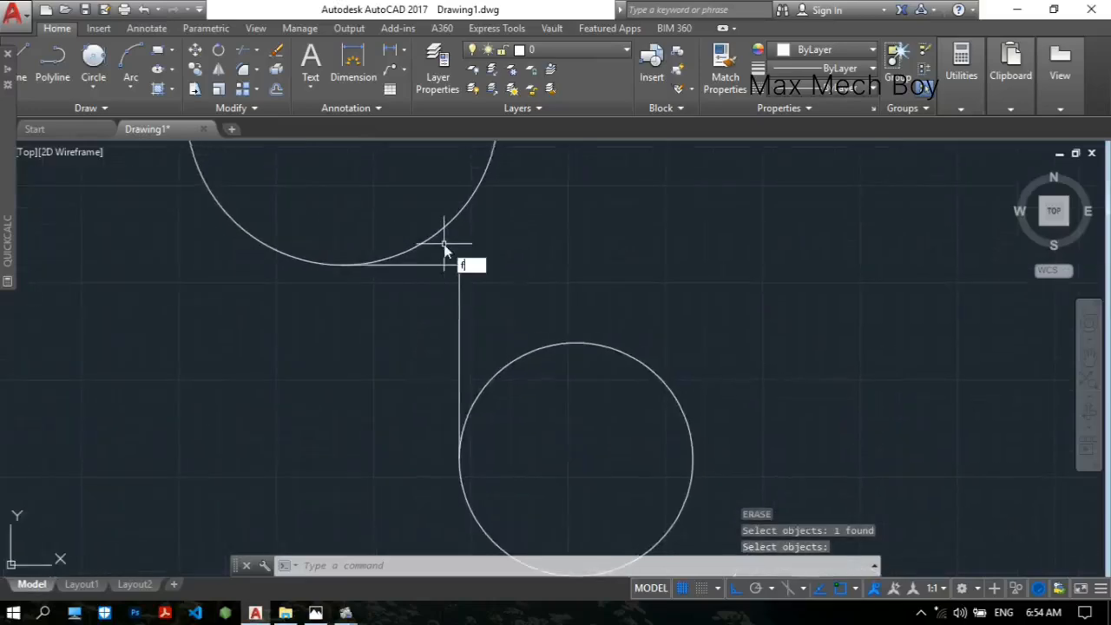
{"action": "key", "text": "Return"}
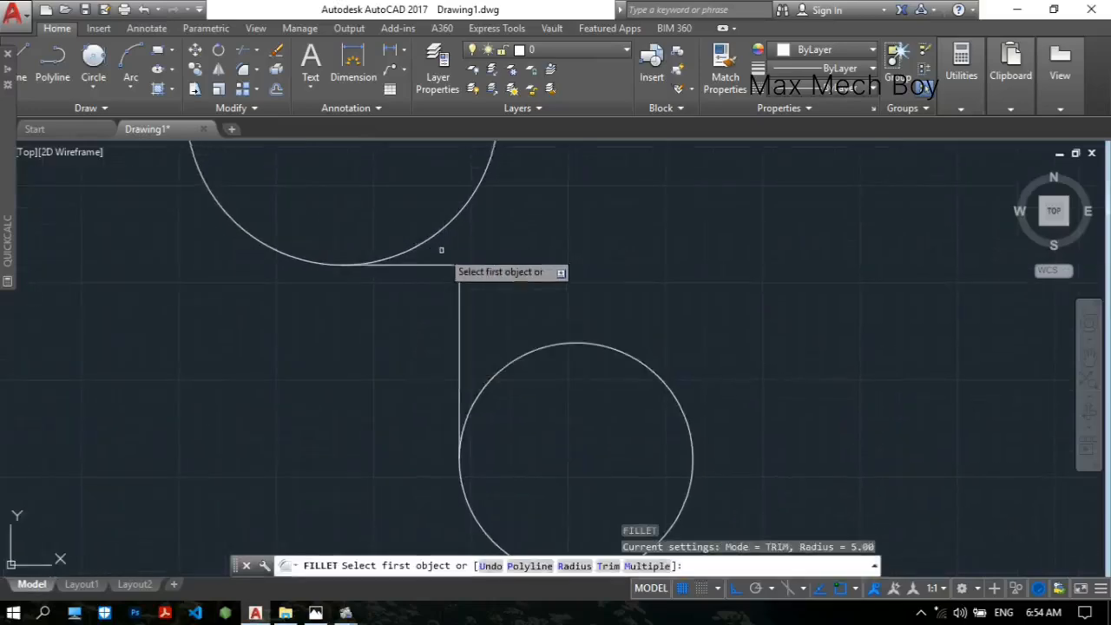
{"action": "left_click", "coordinate": [574, 566]}
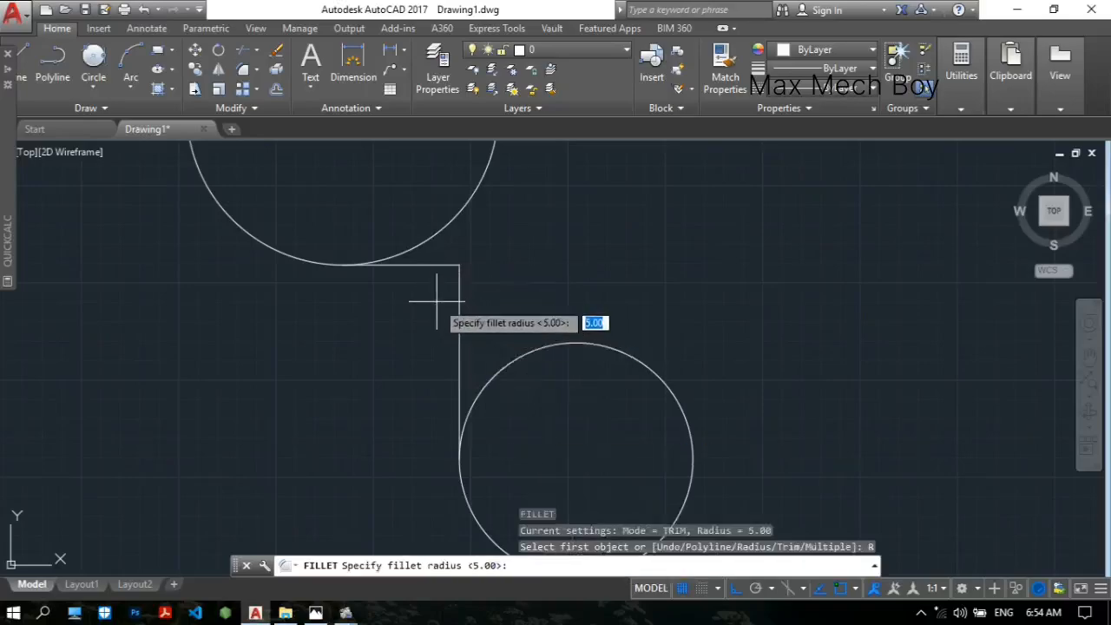
{"action": "type", "text": "5"}
{"action": "key", "text": "Return"}
{"action": "left_click", "coordinate": [424, 265]}
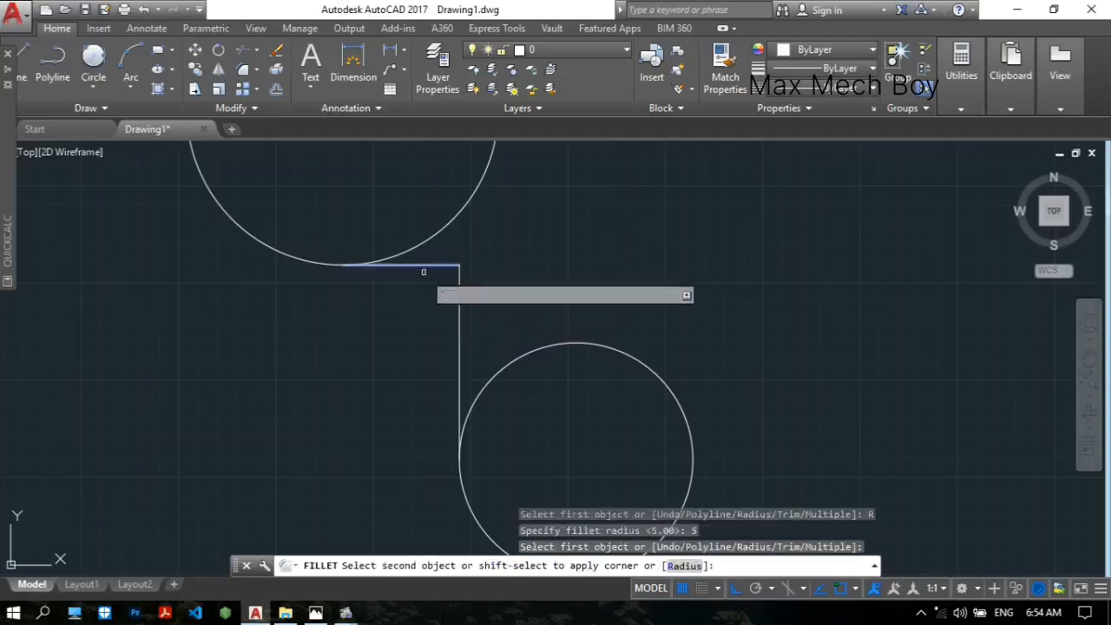
{"action": "left_click", "coordinate": [459, 310]}
{"action": "scroll", "coordinate": [546, 302], "scroll_direction": "down", "scroll_amount": 3}
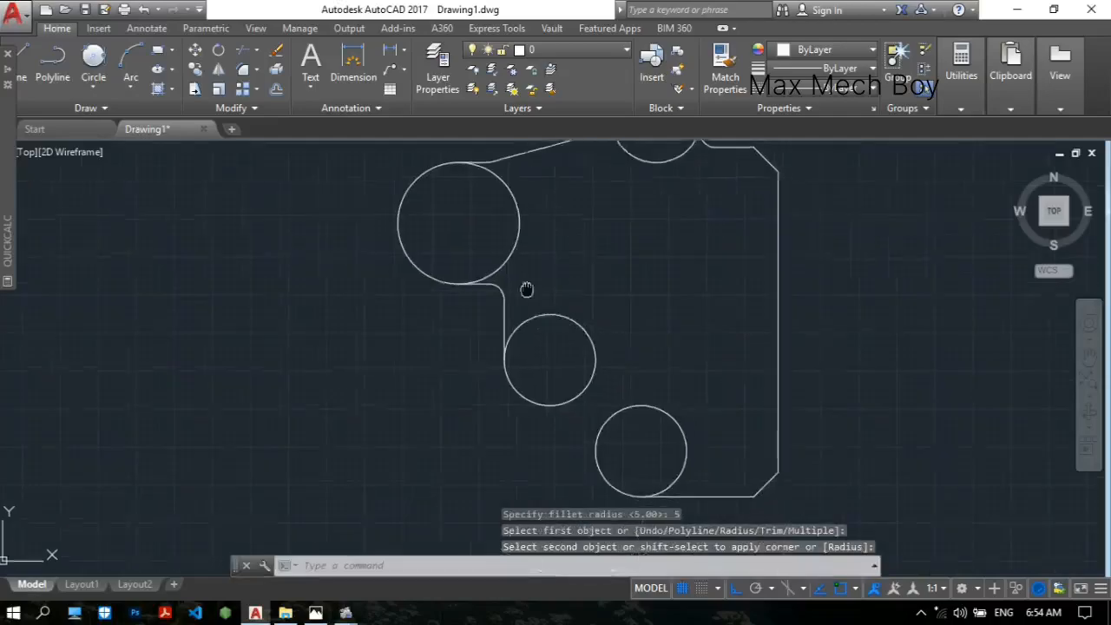
{"action": "key", "text": "ctrl+s"}
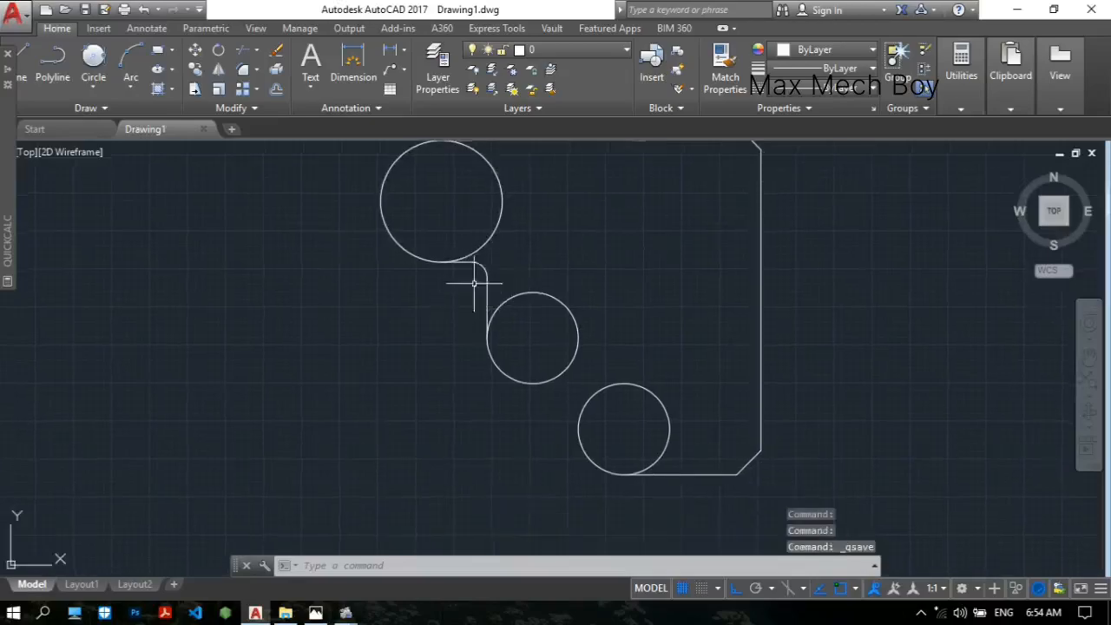
- Check the radii of the plate's curved lower-left edge in the Photos reference and switch back to AutoCAD
{"action": "scroll", "coordinate": [507, 284], "scroll_direction": "up", "scroll_amount": 2}
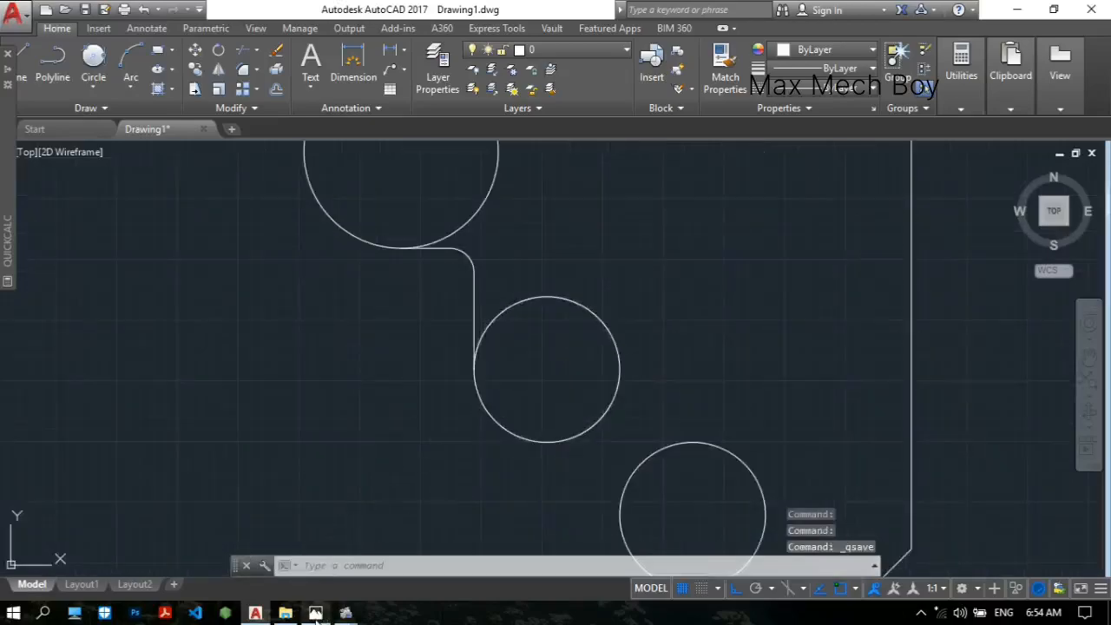
{"action": "left_click", "coordinate": [315, 613]}
{"action": "scroll", "coordinate": [476, 388], "scroll_direction": "down", "scroll_amount": 3}
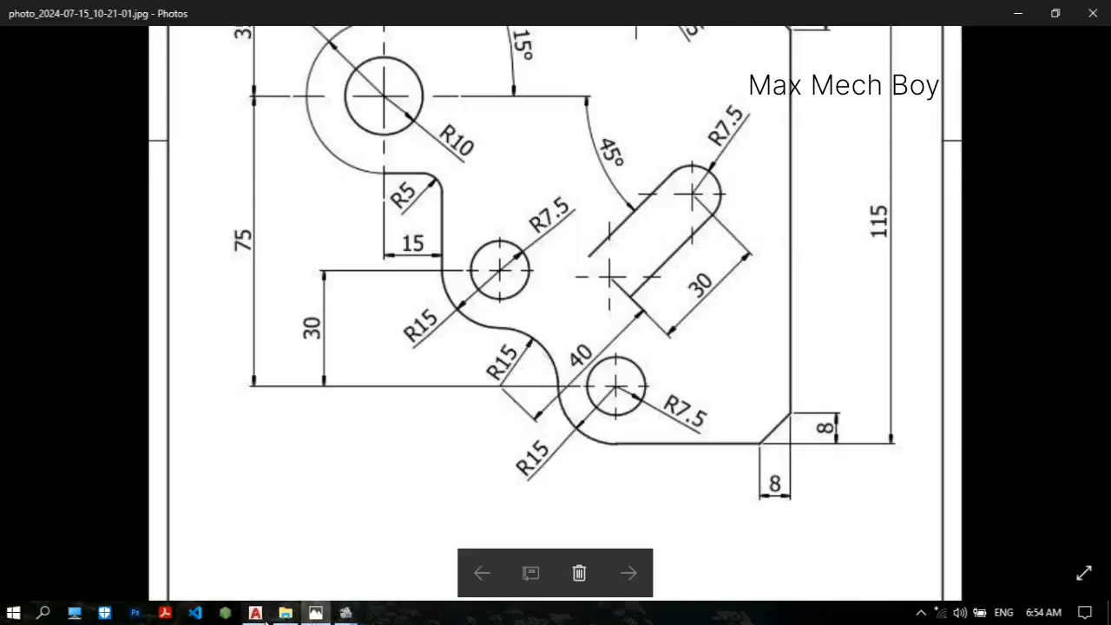
{"action": "left_click", "coordinate": [255, 612]}
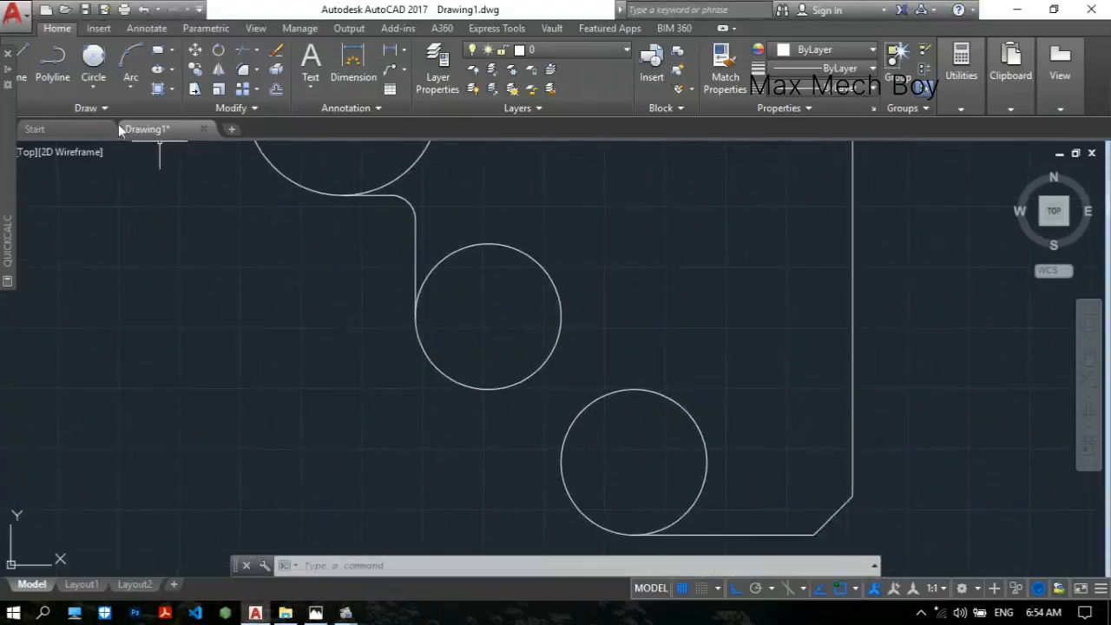
- Draw a radius 15 circle tangent to the middle circle and the lower circle using the Tan, Tan, Radius method
{"action": "left_click", "coordinate": [93, 84]}
{"action": "left_click", "coordinate": [69, 254]}
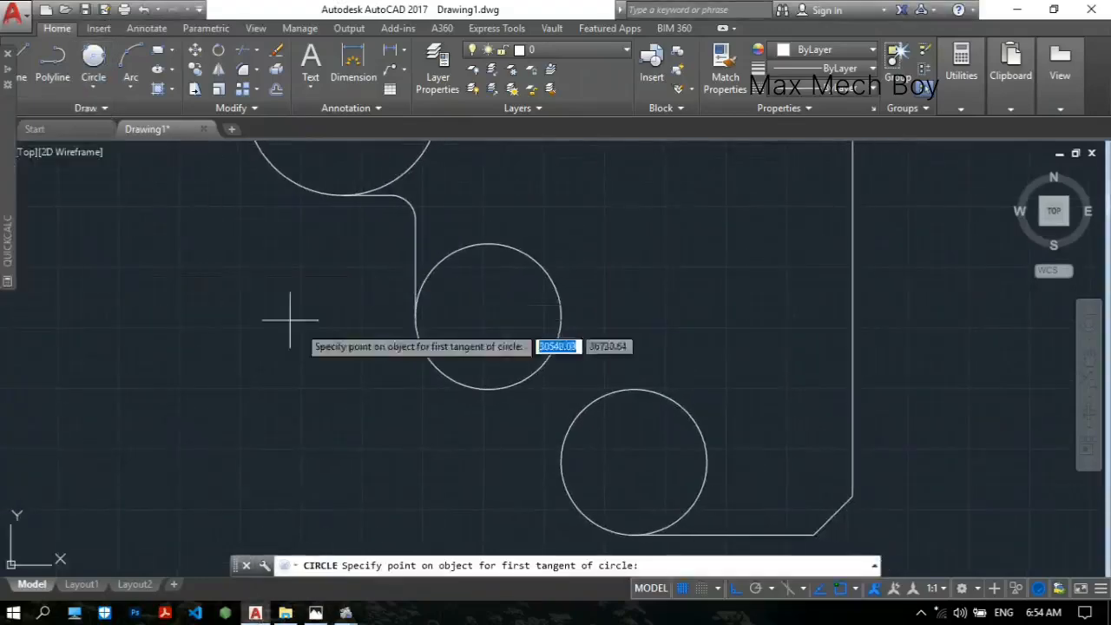
{"action": "left_click", "coordinate": [512, 382]}
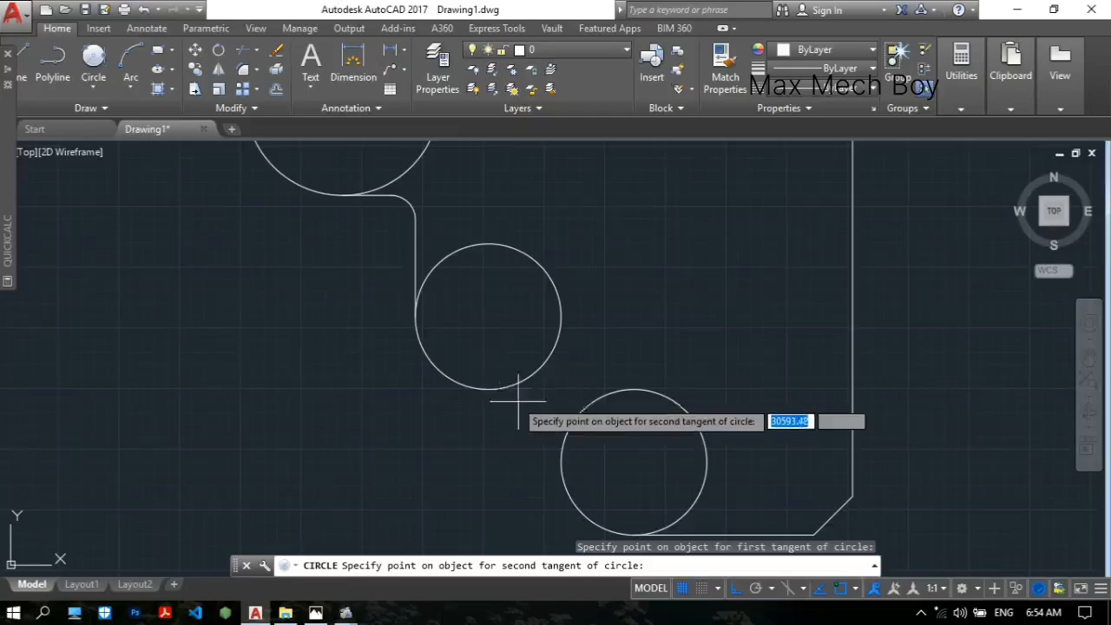
{"action": "left_click", "coordinate": [541, 444]}
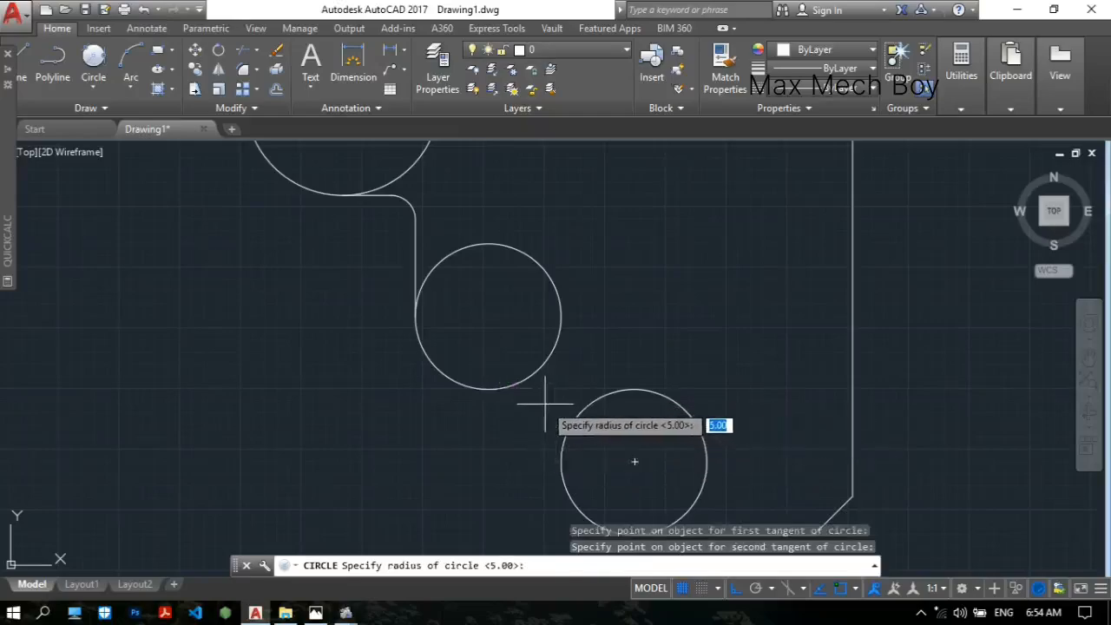
{"action": "key", "text": "Return"}
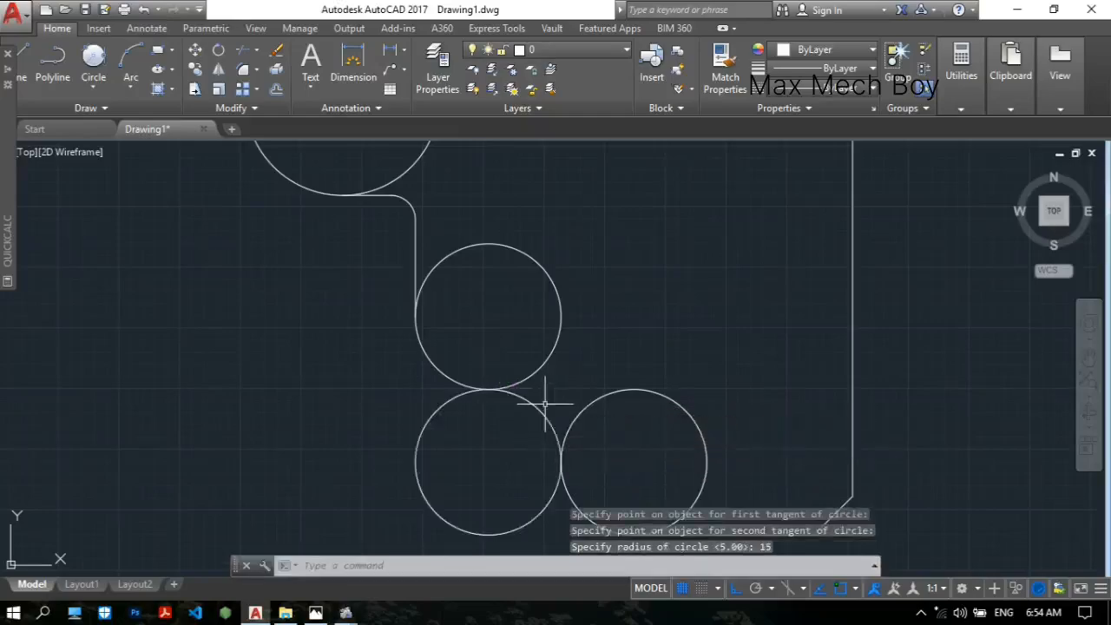
- Trim the outer arc of the radius 15 tangent circle and the inner arcs of the lower and middle circles
{"action": "middle_click_drag", "start_coordinate": [565, 354], "coordinate": [533, 242]}
{"action": "type", "text": "tr"}
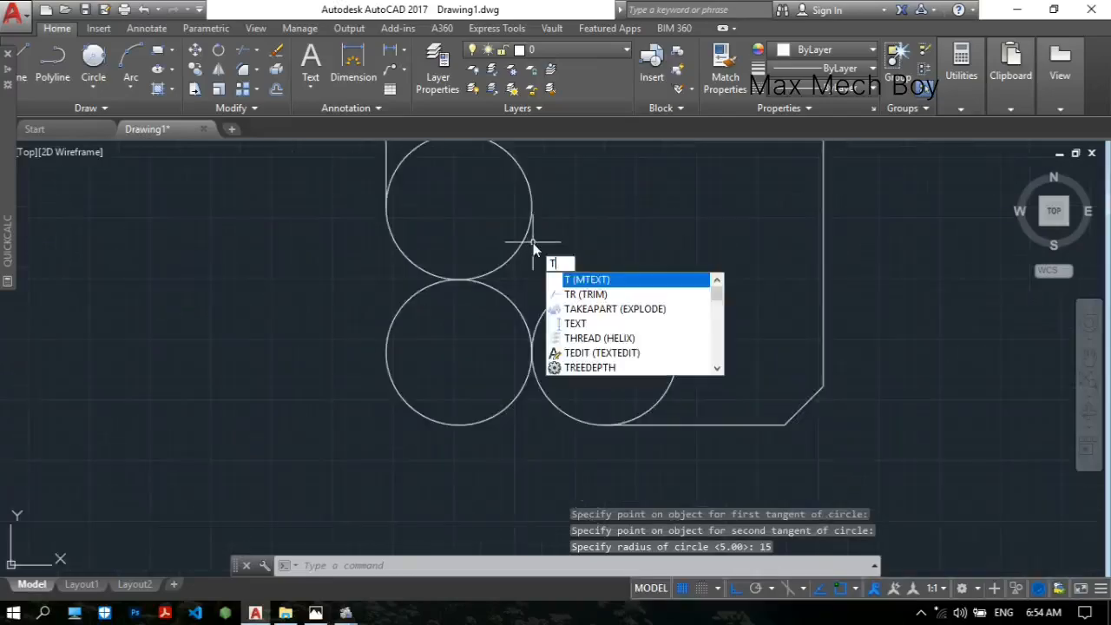
{"action": "key", "text": "Return"}
{"action": "key", "text": "Return"}
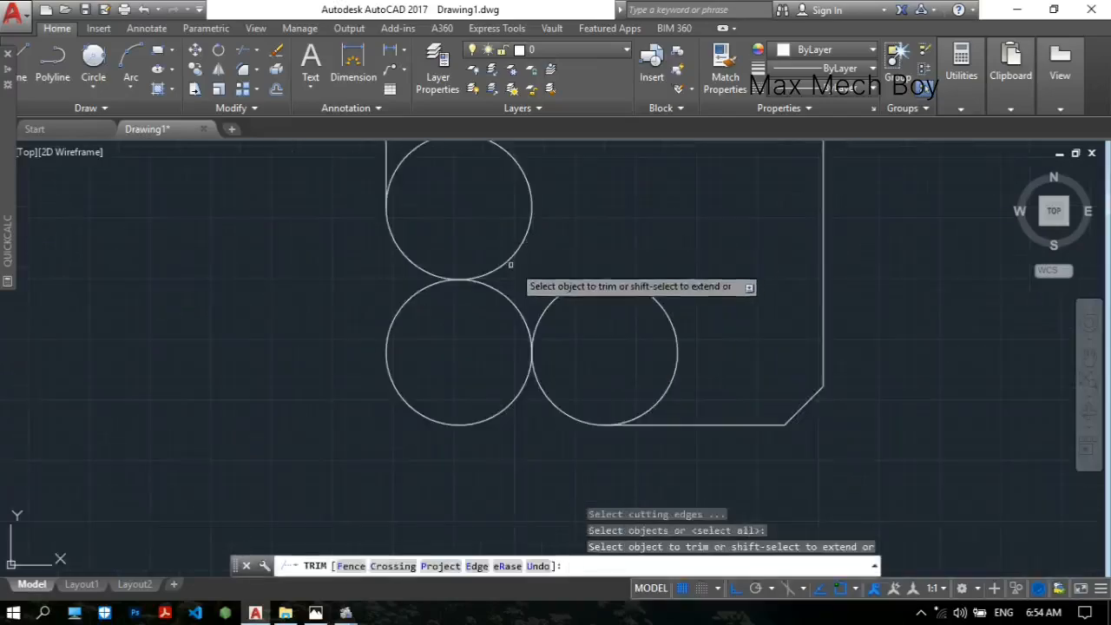
{"action": "left_click", "coordinate": [405, 307]}
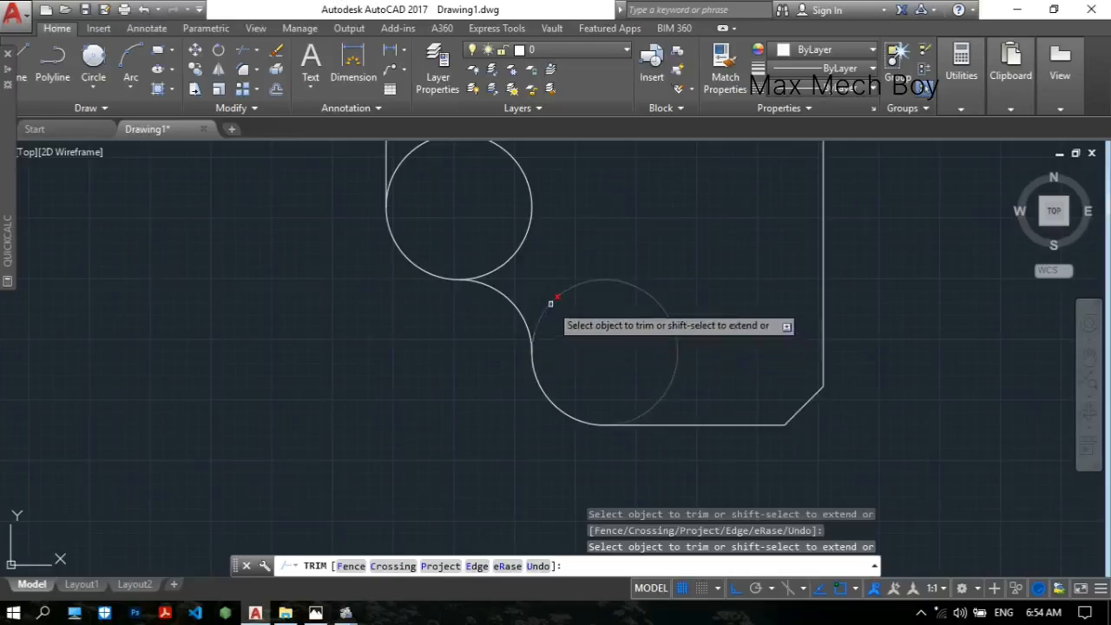
{"action": "middle_click_drag", "start_coordinate": [569, 253], "coordinate": [545, 348]}
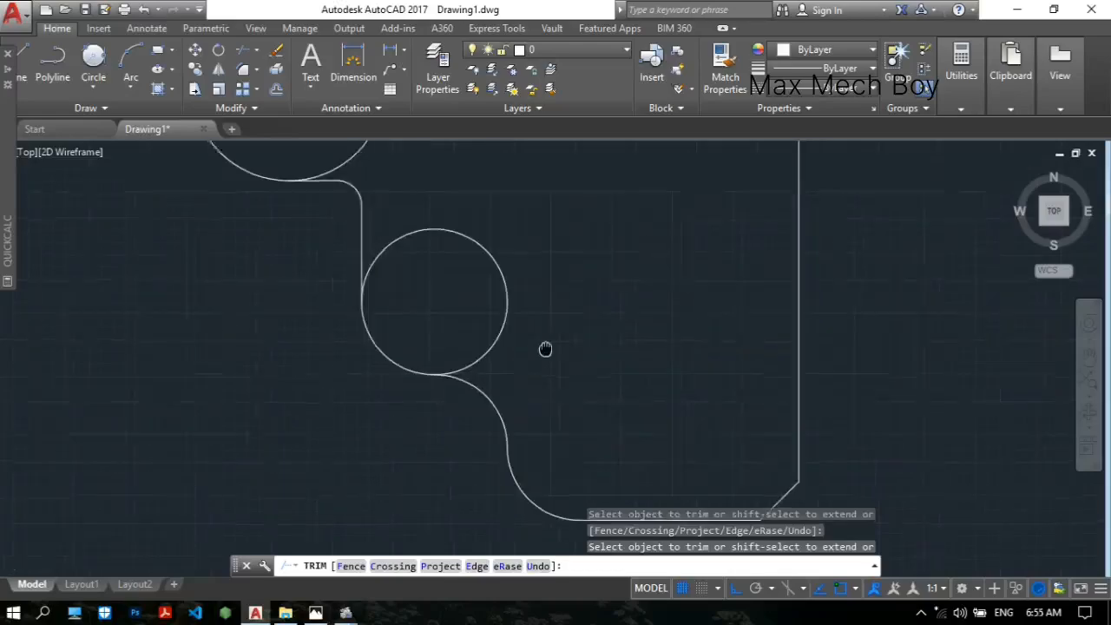
{"action": "left_click", "coordinate": [508, 308]}
- Trim the inner arcs of the large left circle and the top circle, and save the drawing
{"action": "scroll", "coordinate": [531, 285], "scroll_direction": "down", "scroll_amount": 4}
{"action": "middle_click_drag", "start_coordinate": [530, 278], "coordinate": [530, 386]}
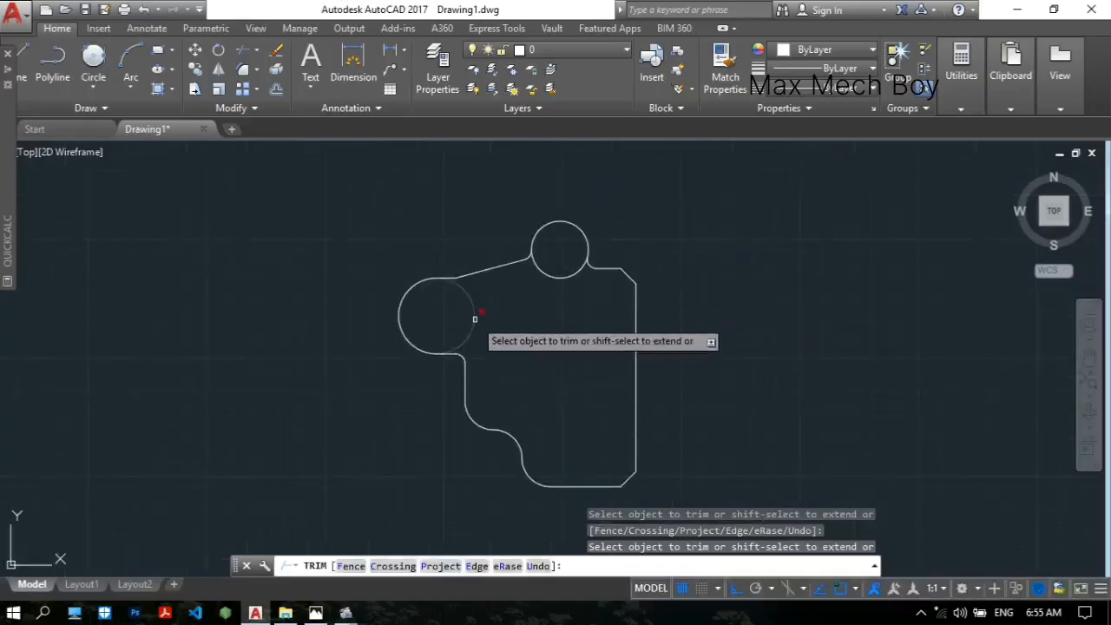
{"action": "left_click", "coordinate": [475, 318]}
{"action": "left_click", "coordinate": [558, 277]}
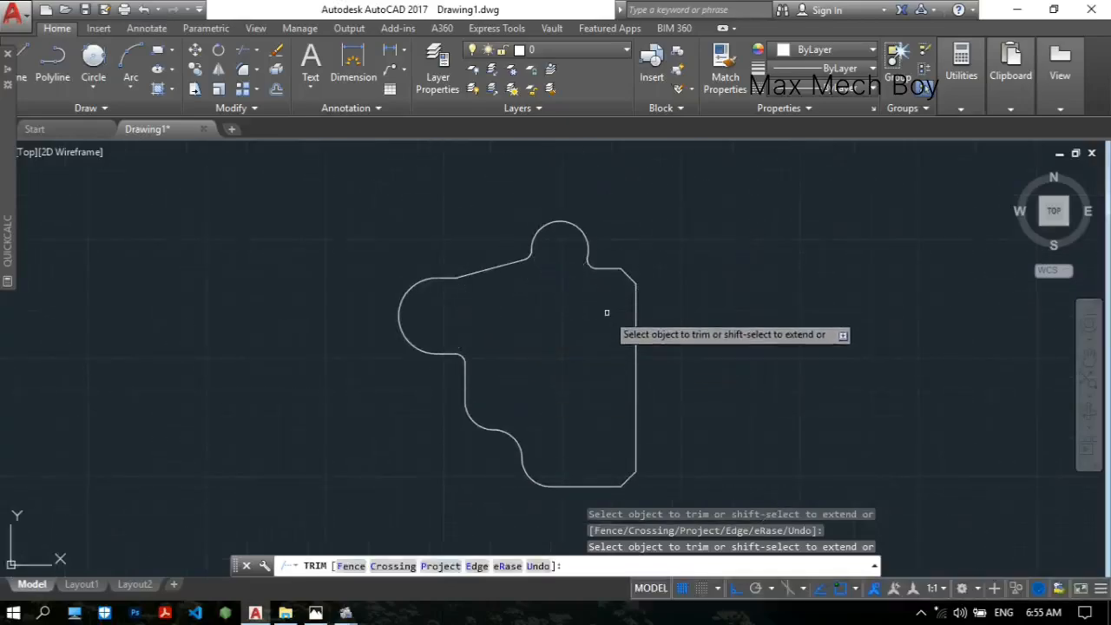
{"action": "key", "text": "Escape"}
{"action": "key", "text": "ctrl+s"}
{"action": "key", "text": "Escape"}
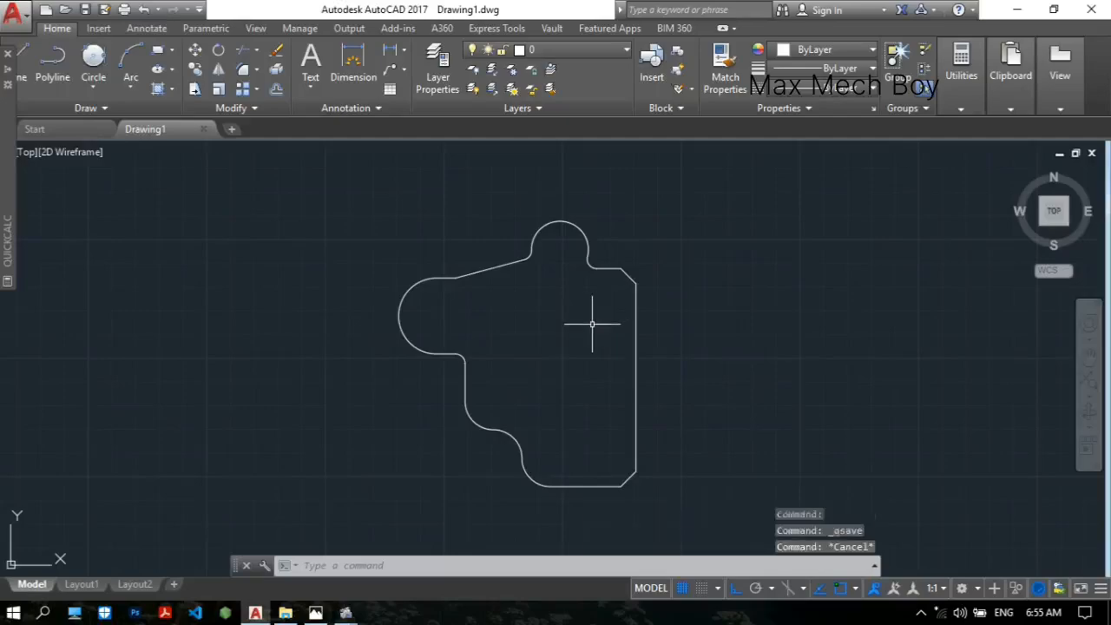
- Check the hole radii and positions inside the plate in the Photos reference and switch back to AutoCAD
{"action": "middle_click_drag", "start_coordinate": [578, 327], "coordinate": [576, 326]}
{"action": "scroll", "coordinate": [576, 326], "scroll_direction": "up", "scroll_amount": 2}
{"action": "middle_click_drag", "start_coordinate": [514, 283], "coordinate": [492, 329]}
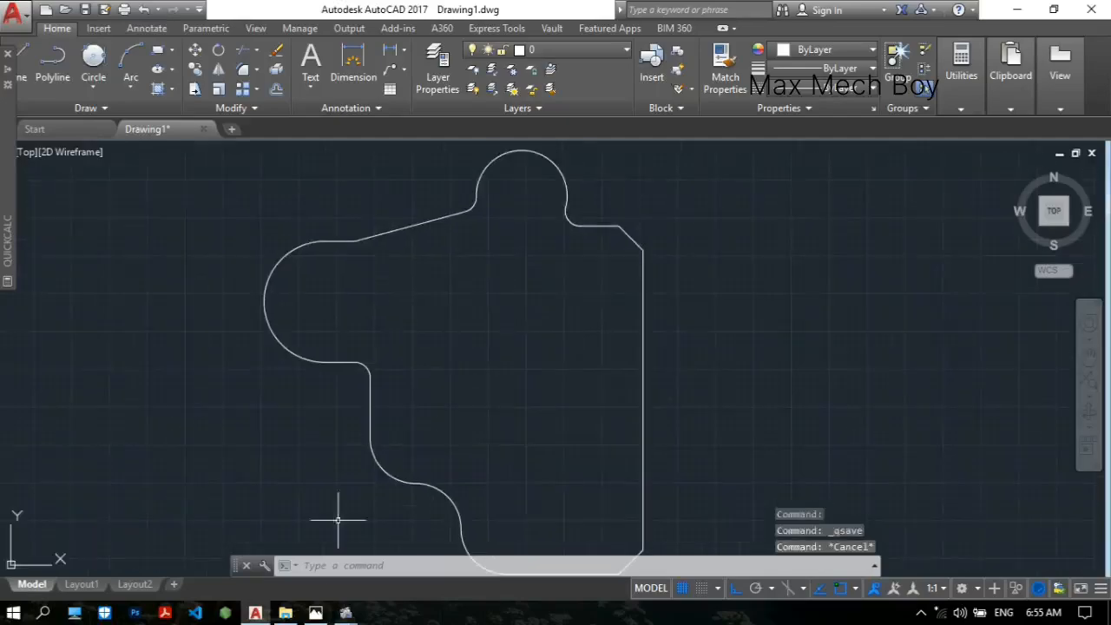
{"action": "left_click", "coordinate": [316, 612]}
{"action": "scroll", "coordinate": [550, 263], "scroll_direction": "up", "scroll_amount": 3}
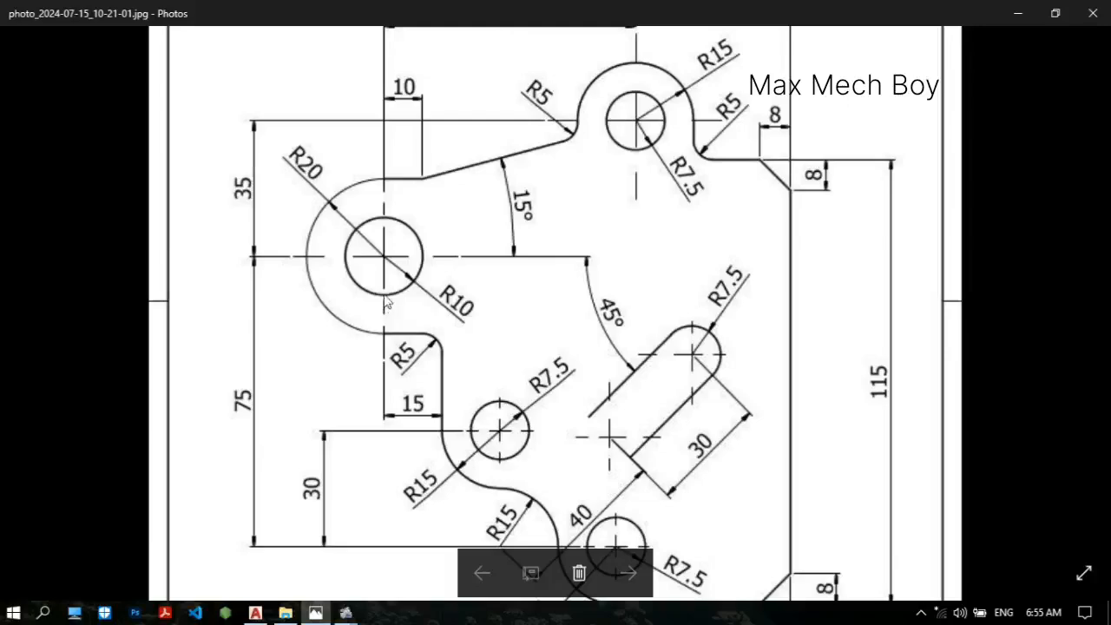
{"action": "left_click_drag", "start_coordinate": [411, 243], "coordinate": [414, 264]}
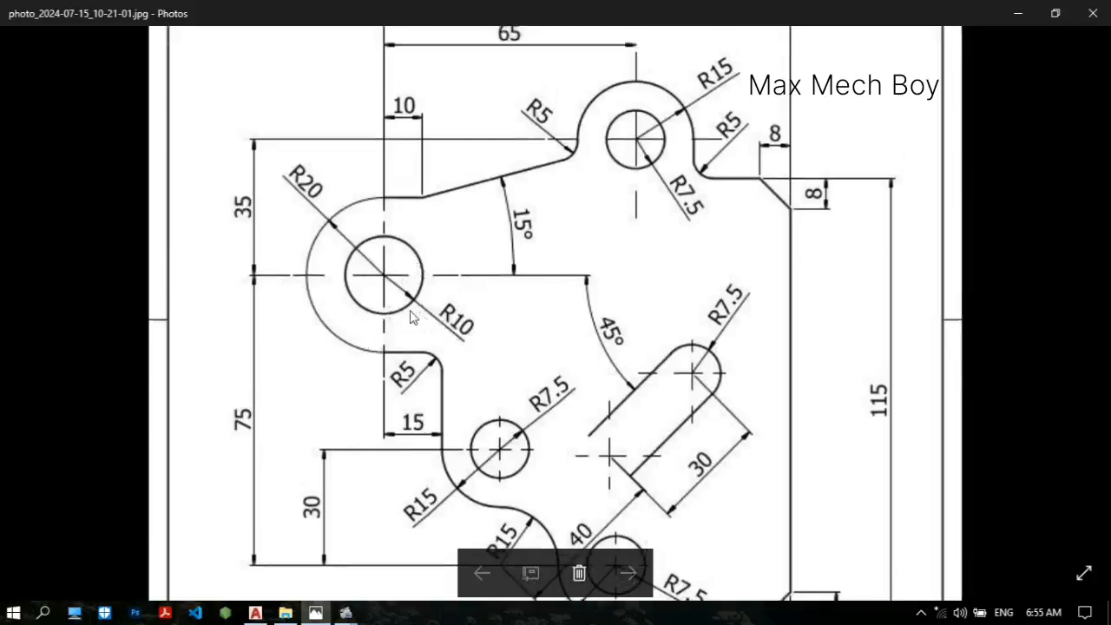
{"action": "left_click", "coordinate": [255, 613]}
- Draw a radius 10 circle at the centre of the plate's large left arc
{"action": "type", "text": "c"}
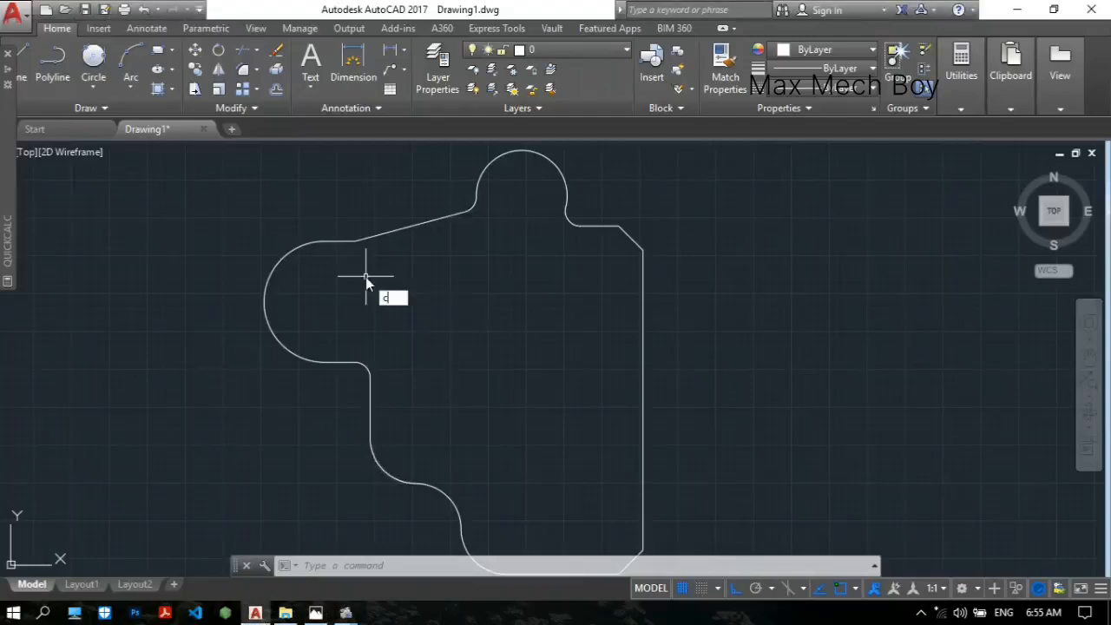
{"action": "key", "text": "Return"}
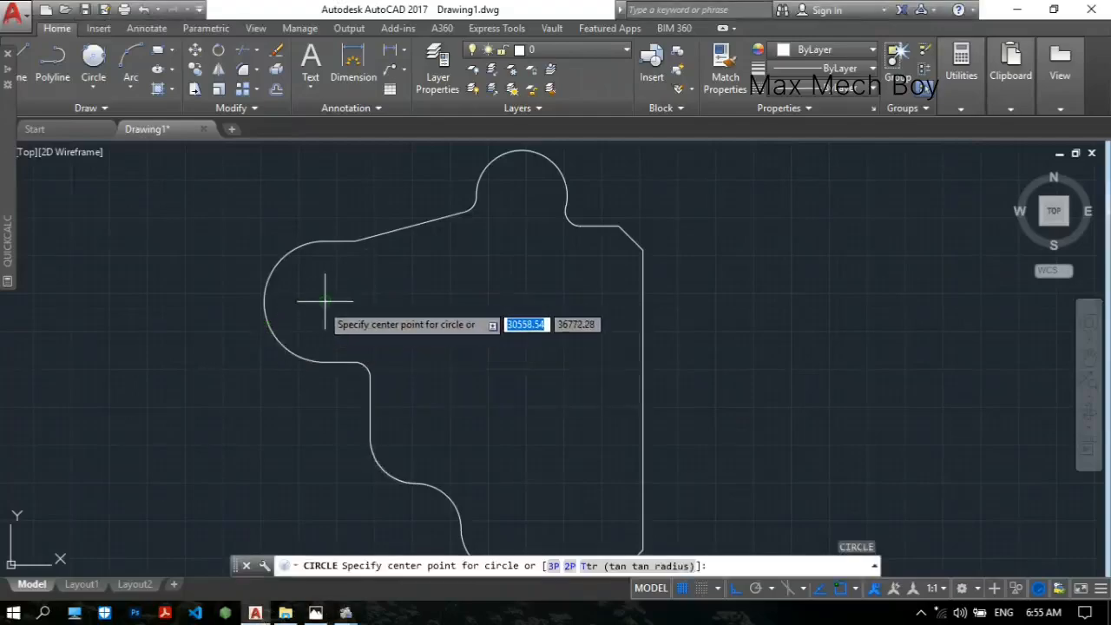
{"action": "left_click", "coordinate": [324, 302]}
{"action": "type", "text": "10"}
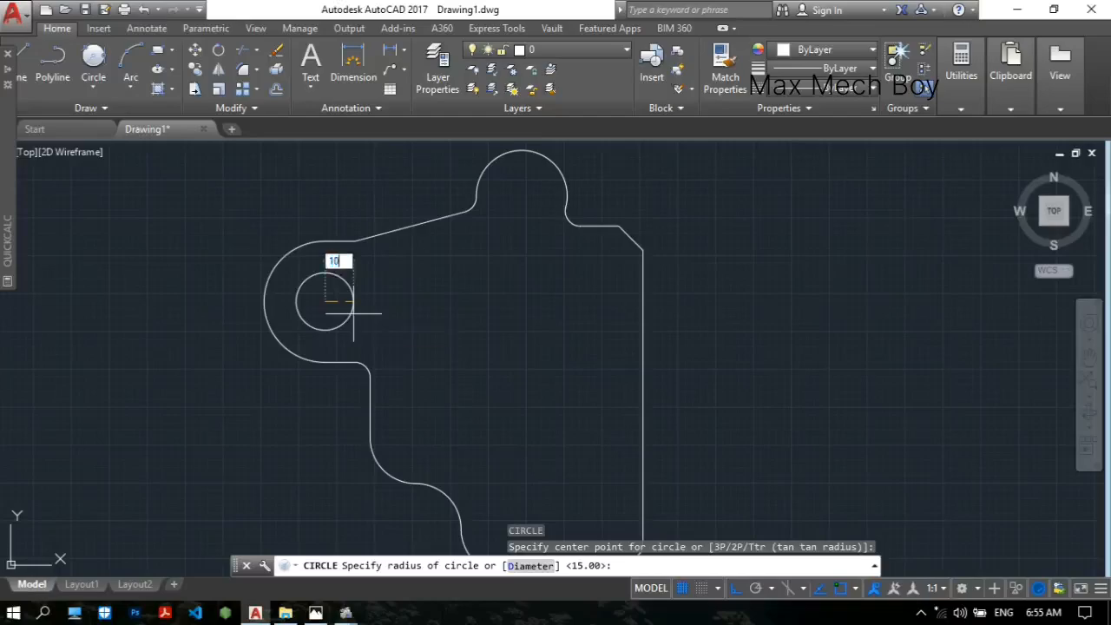
{"action": "key", "text": "Return"}
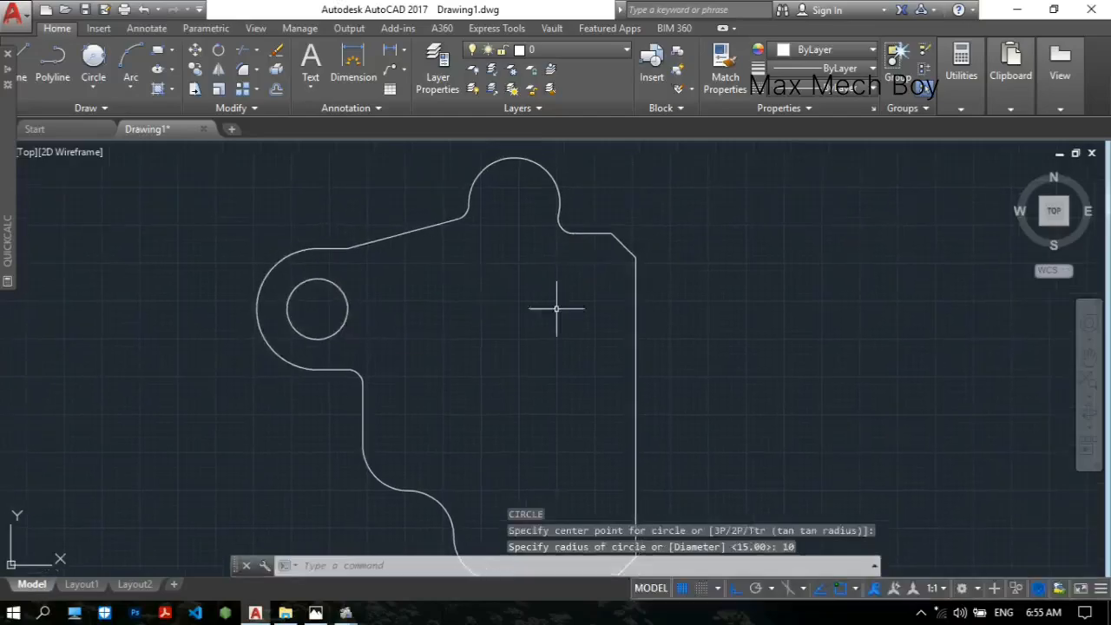
- Check the top hole's radius in the Photos reference and draw a radius 7.5 circle at the centre of the plate's top arc in AutoCAD
{"action": "left_click", "coordinate": [316, 613]}
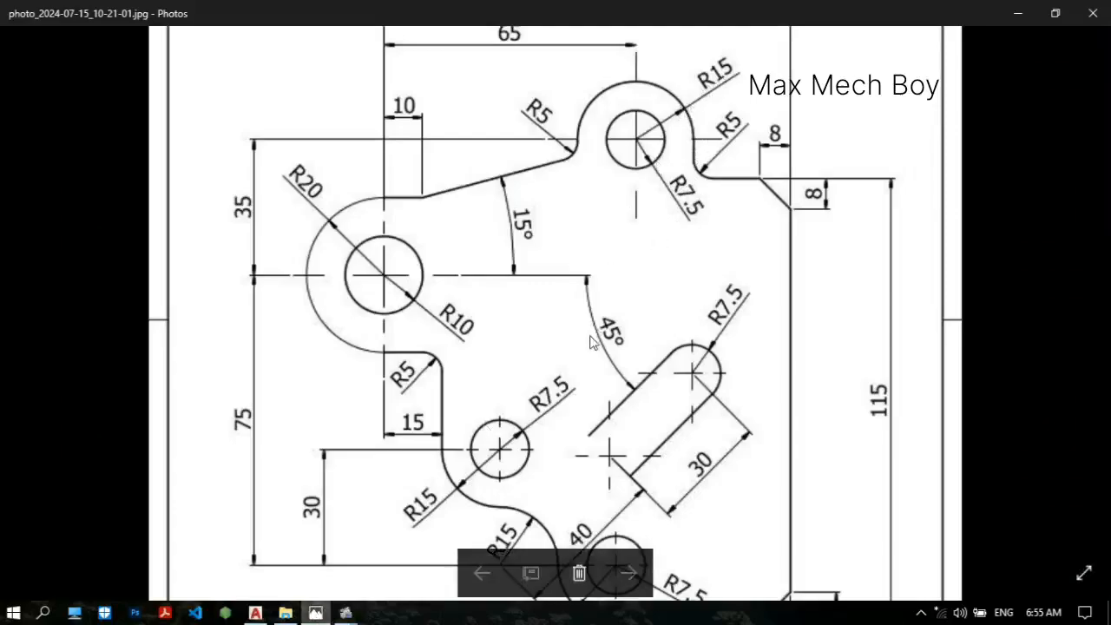
{"action": "scroll", "coordinate": [524, 356], "scroll_direction": "down", "scroll_amount": 2}
{"action": "left_click_drag", "start_coordinate": [665, 236], "coordinate": [664, 301]}
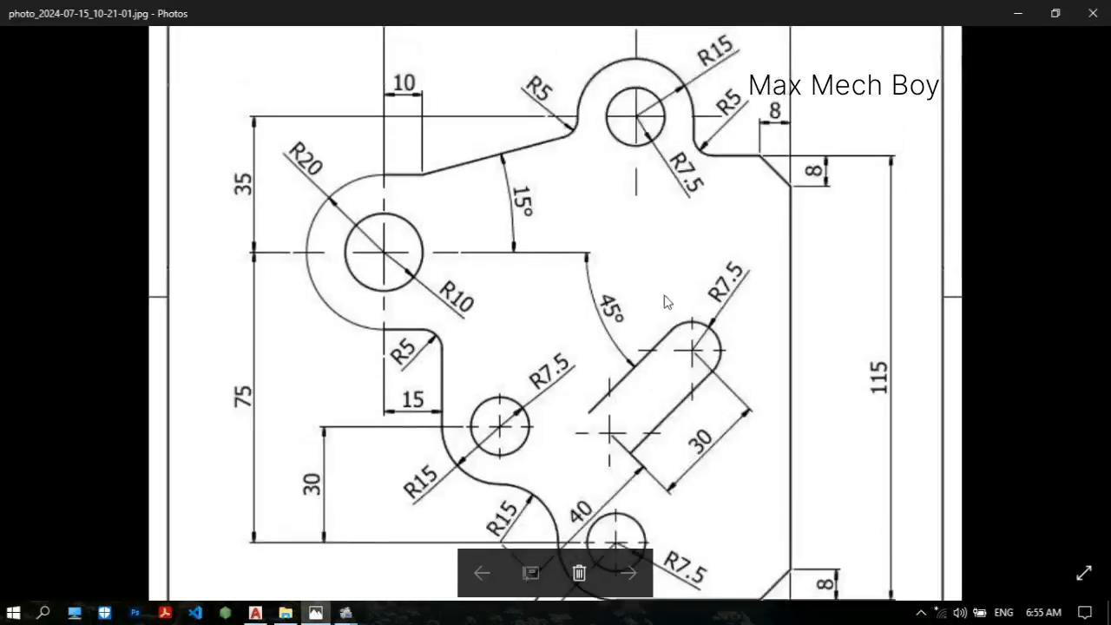
{"action": "left_click", "coordinate": [255, 613]}
{"action": "scroll", "coordinate": [516, 238], "scroll_direction": "up", "scroll_amount": 3}
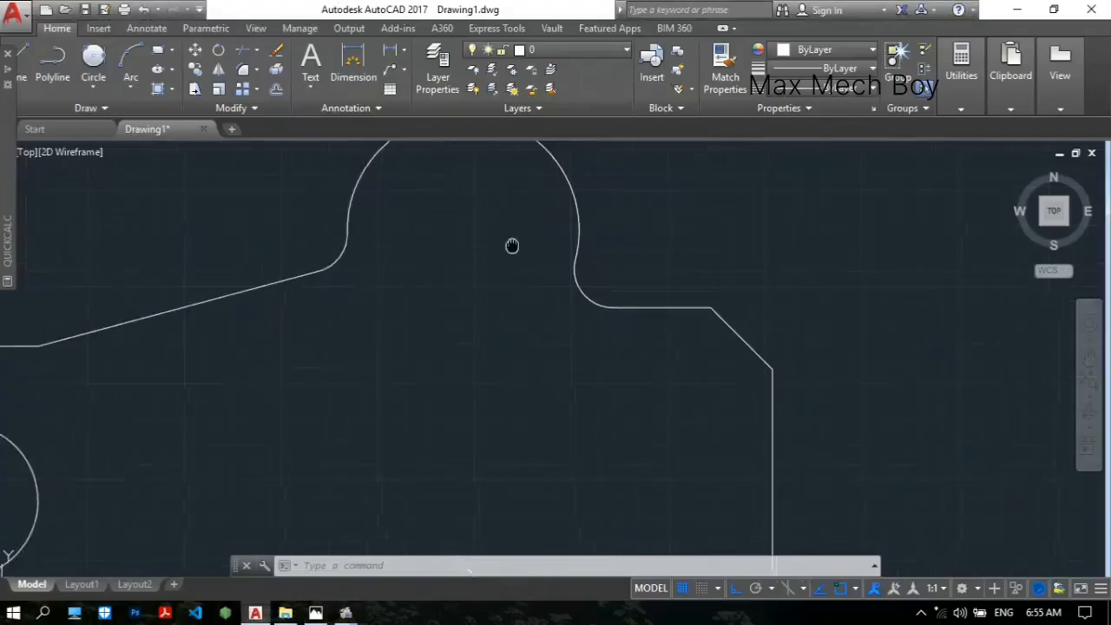
{"action": "type", "text": "c"}
{"action": "key", "text": "Return"}
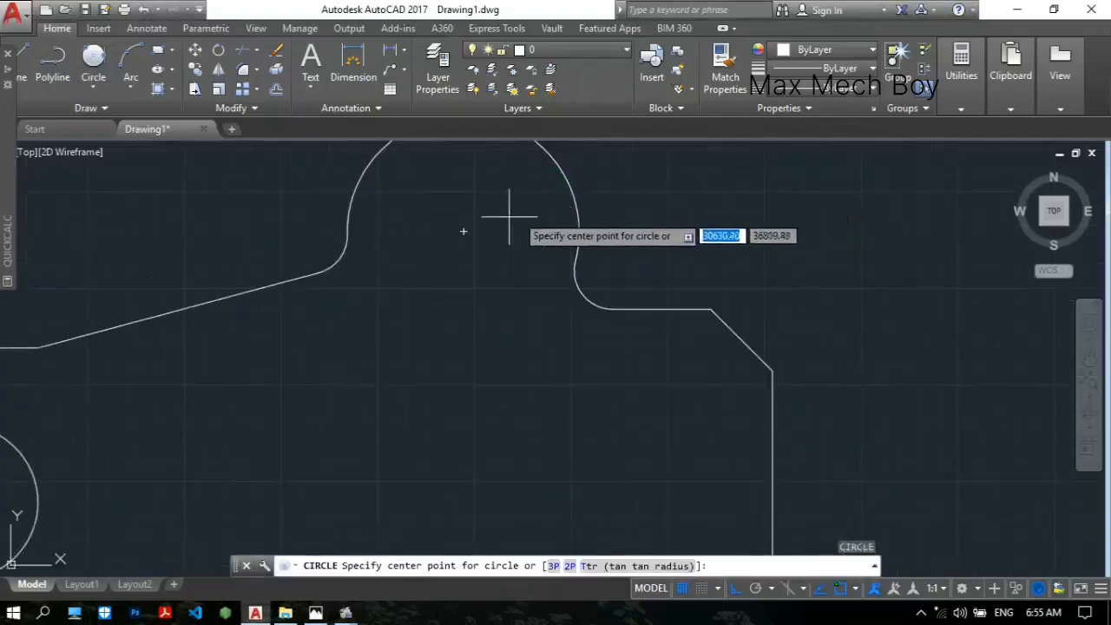
{"action": "left_click", "coordinate": [465, 230]}
{"action": "type", "text": "7.5"}
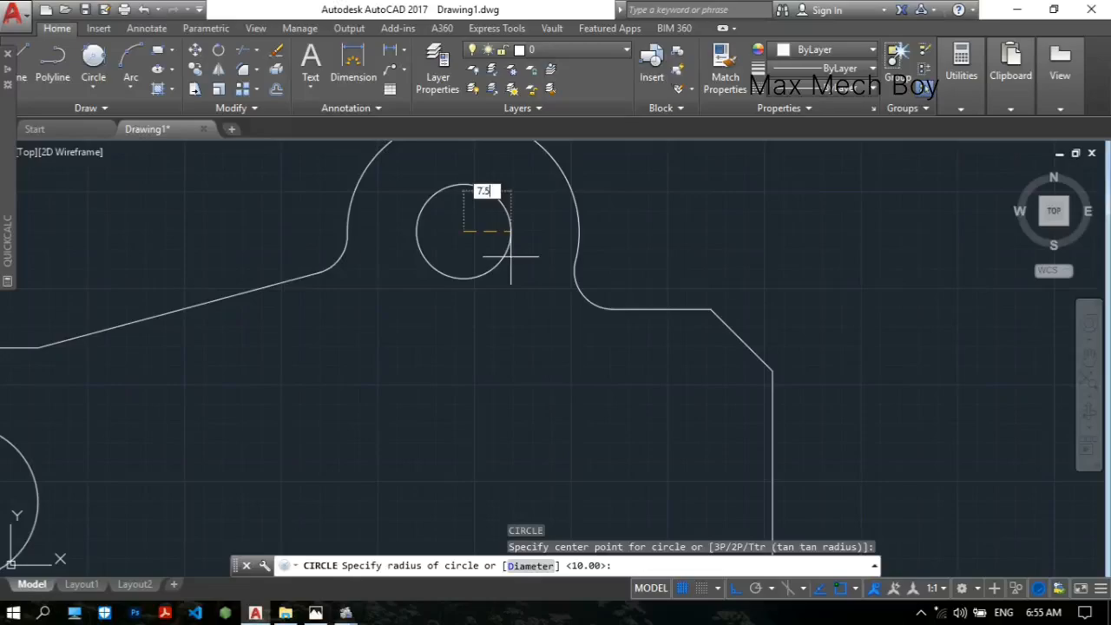
{"action": "key", "text": "Return"}
{"action": "scroll", "coordinate": [511, 260], "scroll_direction": "down", "scroll_amount": 3}
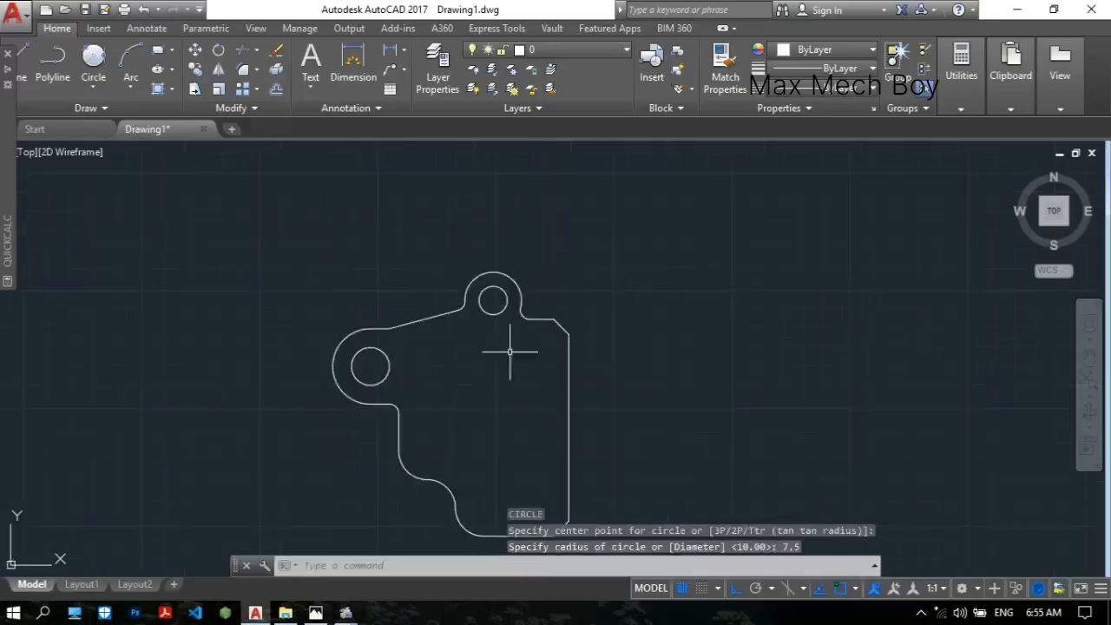
- Draw a radius 7.5 circle at the centre of the middle left arc, below the large left lobe
{"action": "scroll", "coordinate": [471, 327], "scroll_direction": "up", "scroll_amount": 5}
{"action": "key", "text": "Return"}
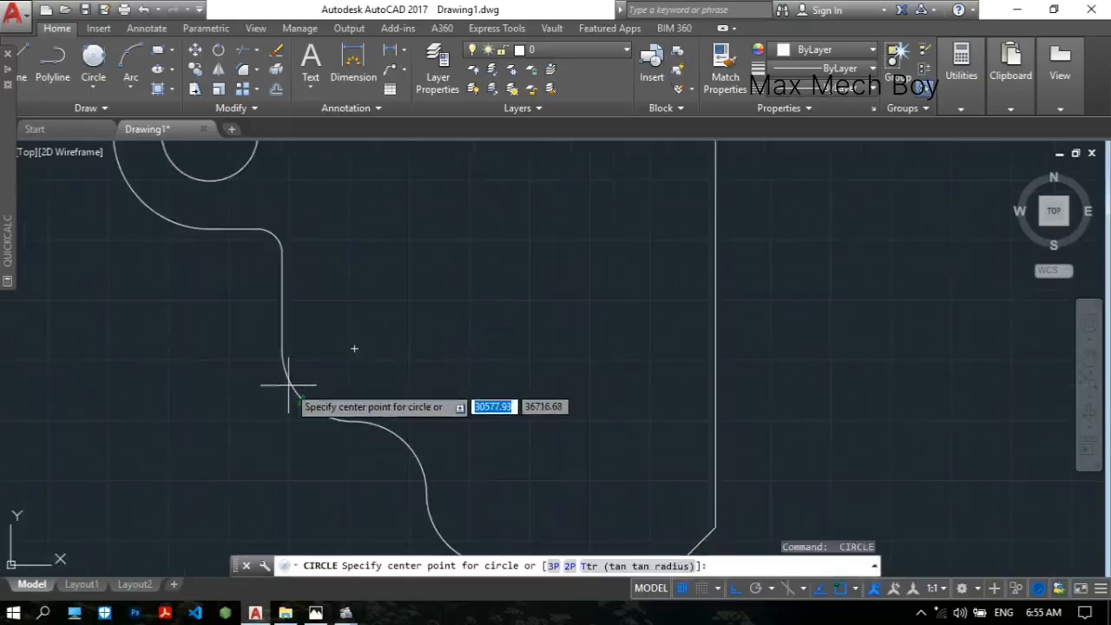
{"action": "left_click", "coordinate": [354, 348]}
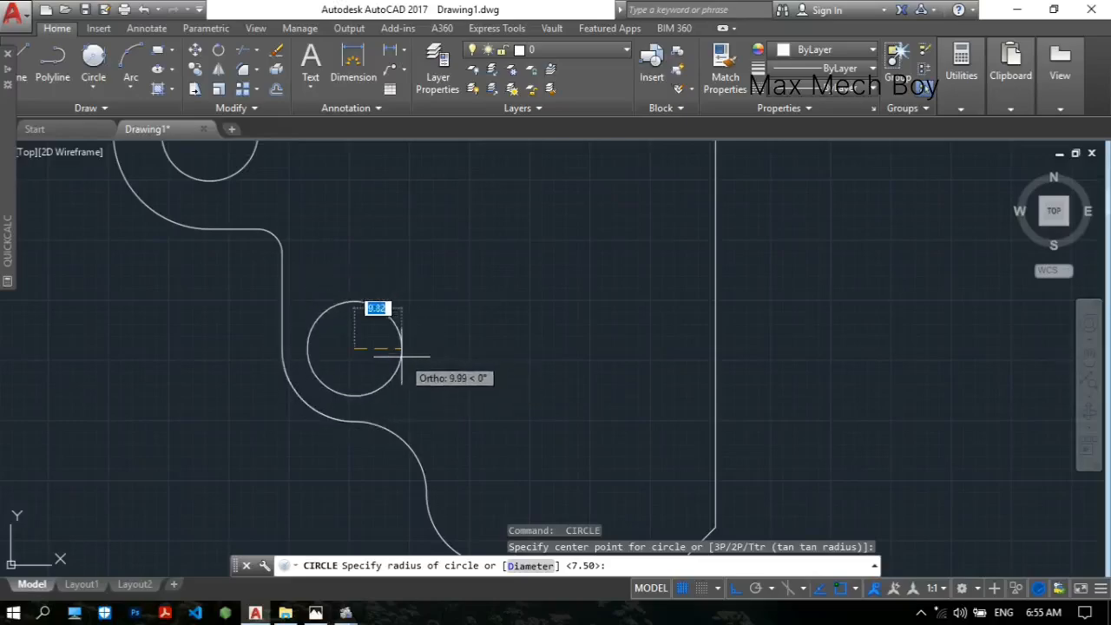
{"action": "type", "text": "7.5"}
{"action": "key", "text": "Return"}
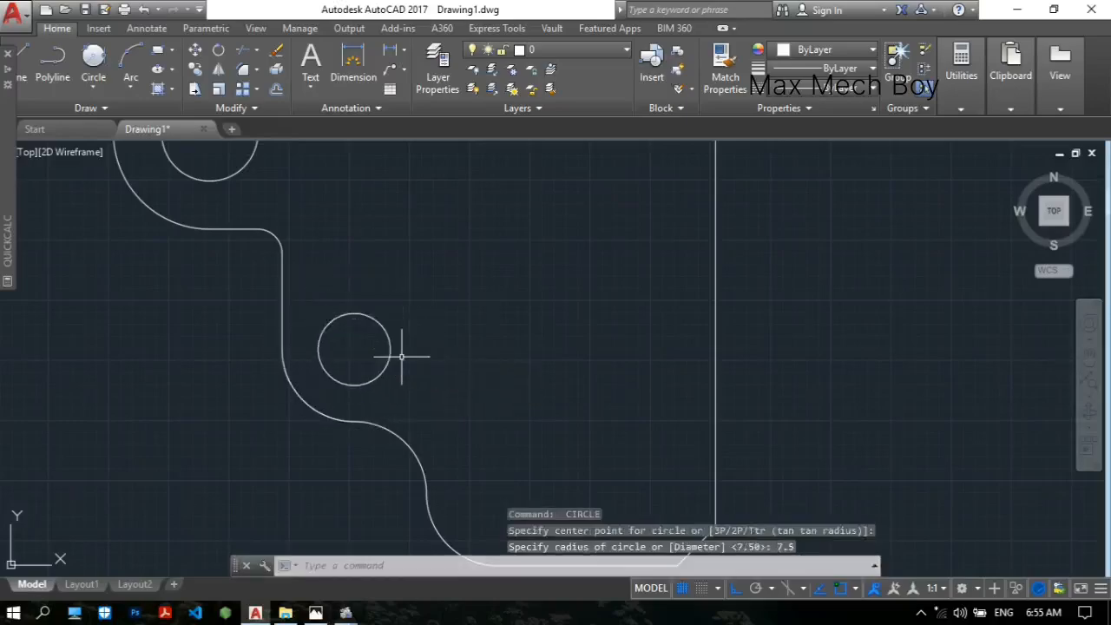
- Draw a radius 7.5 circle at the centre of the plate's lower arc and save the drawing
{"action": "middle_click_drag", "start_coordinate": [575, 409], "coordinate": [501, 260]}
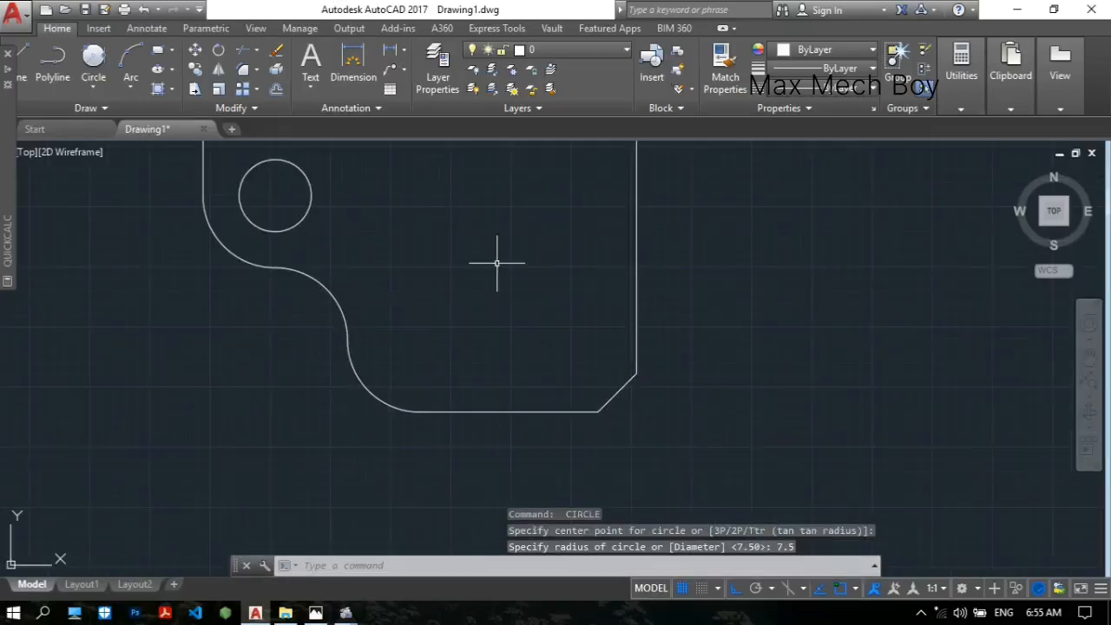
{"action": "key", "text": "Return"}
{"action": "left_click", "coordinate": [420, 338]}
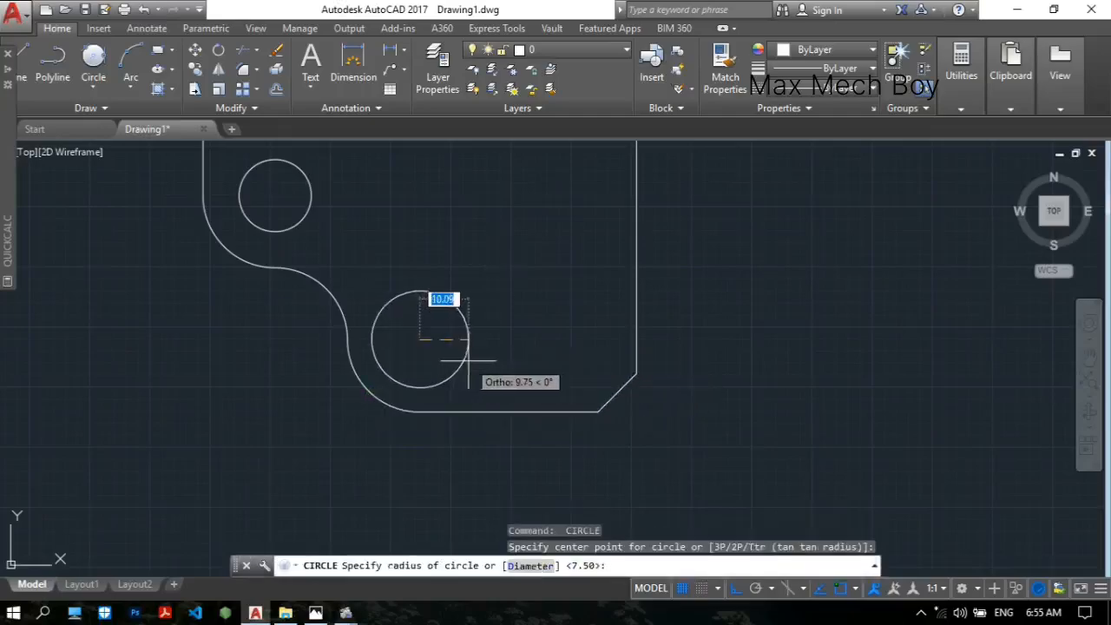
{"action": "type", "text": "7.5"}
{"action": "key", "text": "Return"}
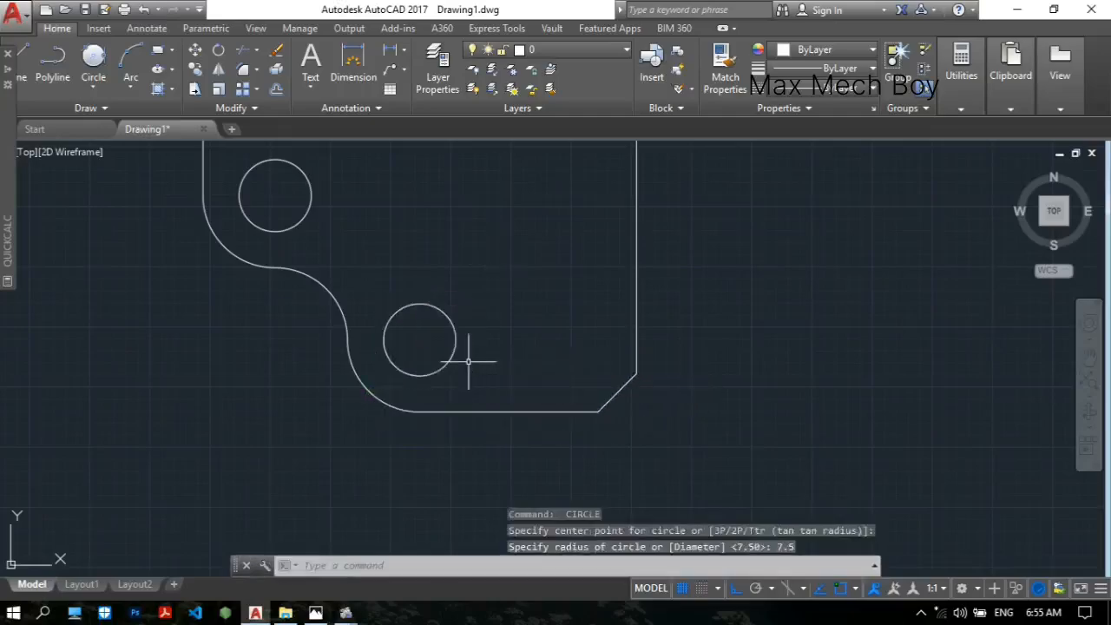
{"action": "scroll", "coordinate": [468, 361], "scroll_direction": "down", "scroll_amount": 4}
{"action": "middle_click_drag", "start_coordinate": [496, 307], "coordinate": [505, 359]}
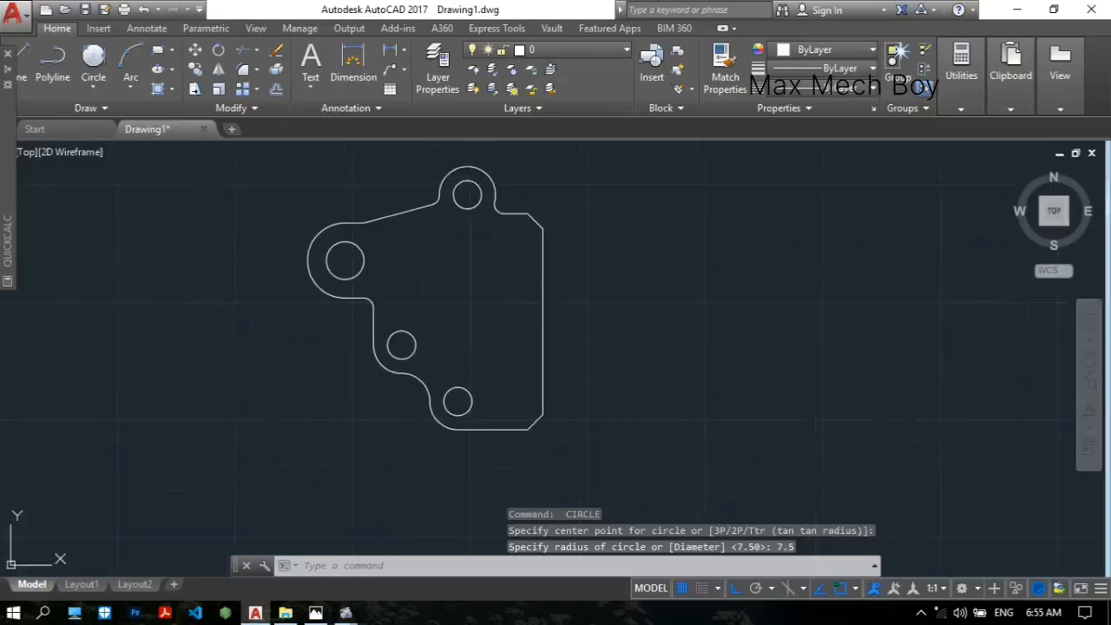
{"action": "key", "text": "ctrl+s"}
{"action": "mouse_move", "coordinate": [466, 287]}
{"action": "middle_mouse_down"}
{"action": "mouse_move", "coordinate": [492, 292]}
{"action": "mouse_move", "coordinate": [497, 308]}
{"action": "middle_mouse_up"}
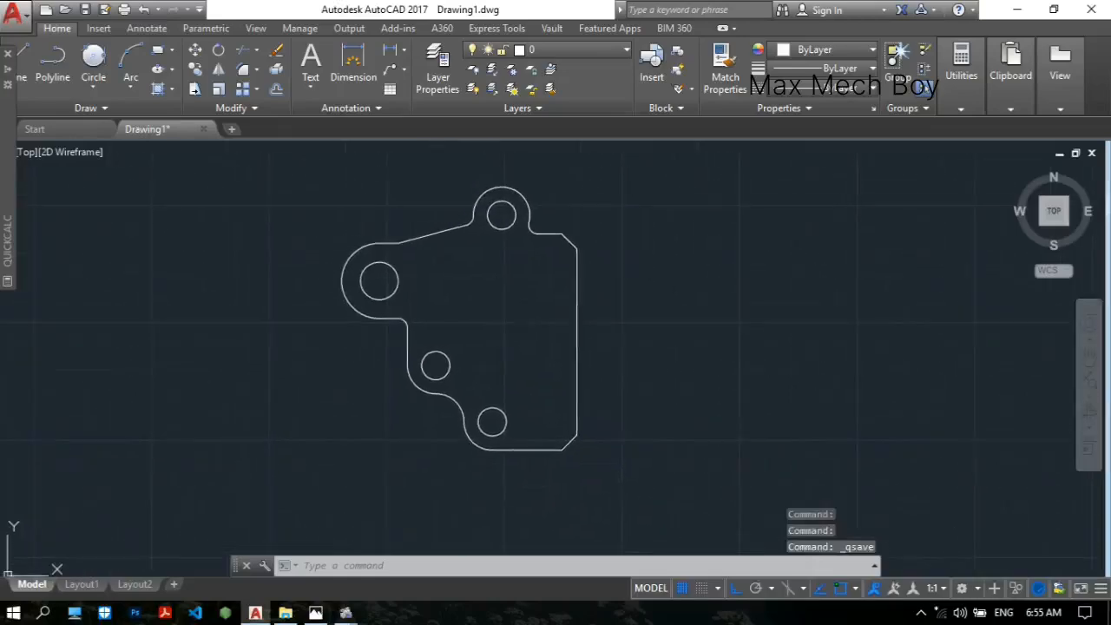
- Examine the inclined slot's angle, radius, length and offset dimensions in the Photos reference and switch back to AutoCAD
{"action": "left_click", "coordinate": [316, 613]}
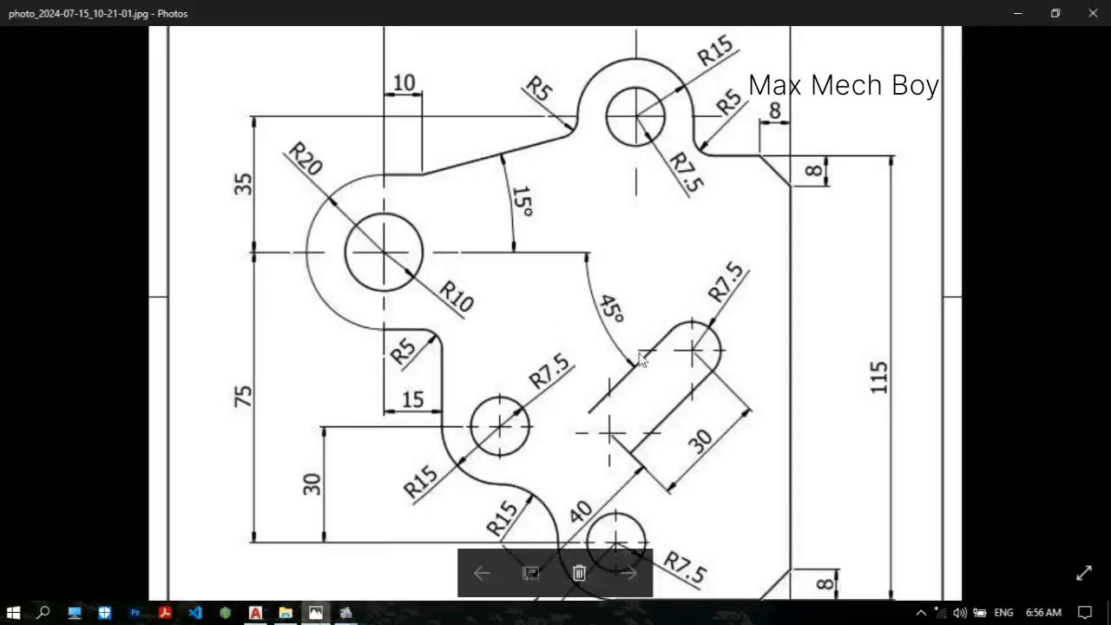
{"action": "scroll", "coordinate": [646, 393], "scroll_direction": "up", "scroll_amount": 1}
{"action": "mouse_move", "coordinate": [645, 393]}
{"action": "left_mouse_down"}
{"action": "mouse_move", "coordinate": [627, 298]}
{"action": "mouse_move", "coordinate": [628, 400]}
{"action": "mouse_move", "coordinate": [599, 344]}
{"action": "mouse_move", "coordinate": [565, 334]}
{"action": "left_mouse_up"}
{"action": "scroll", "coordinate": [606, 270], "scroll_direction": "down", "scroll_amount": 1}
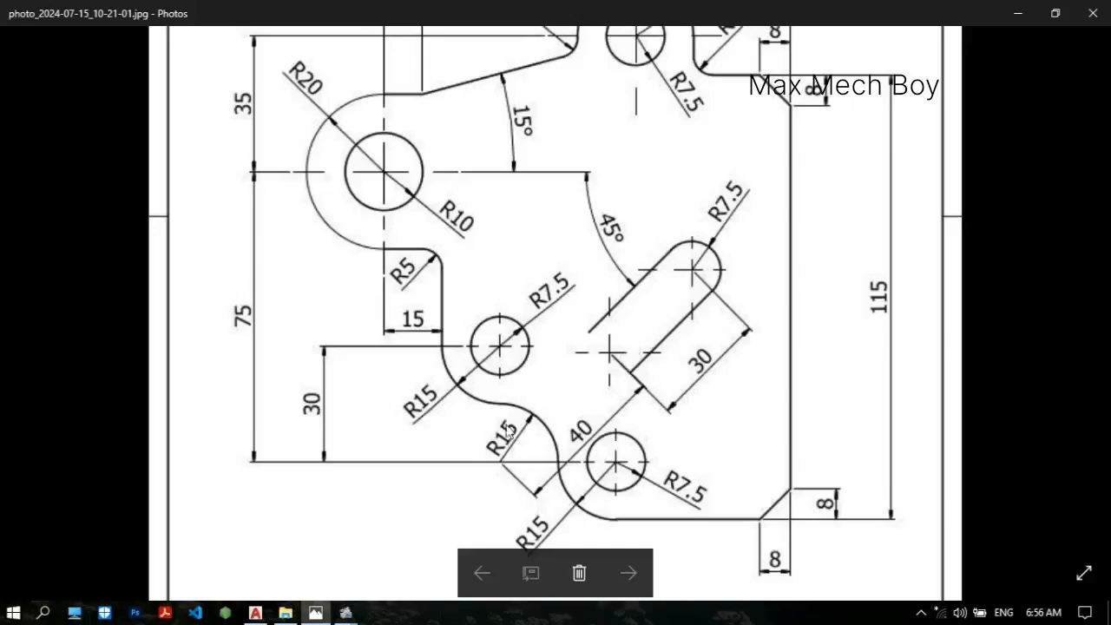
{"action": "left_click_drag", "start_coordinate": [558, 409], "coordinate": [562, 390]}
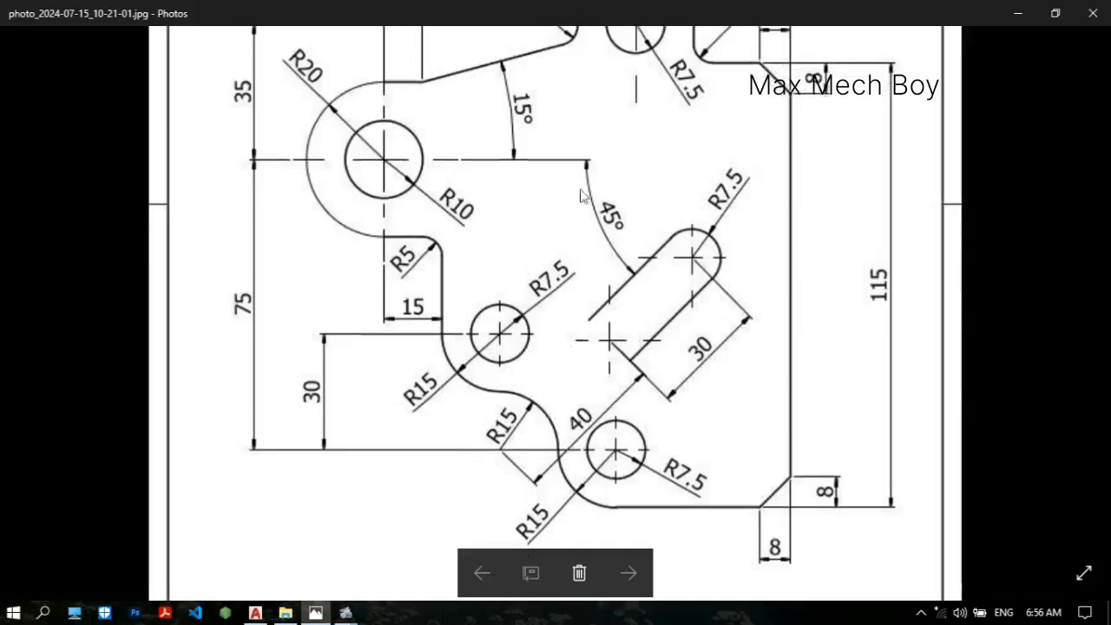
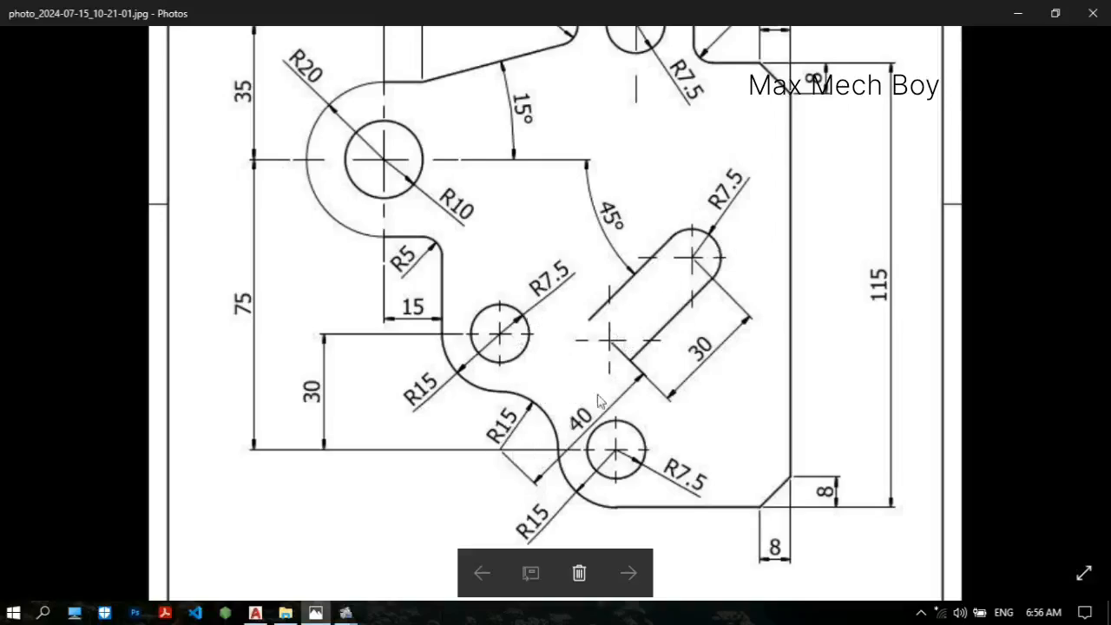
{"action": "mouse_move", "coordinate": [587, 374]}
{"action": "left_mouse_down"}
{"action": "mouse_move", "coordinate": [582, 355]}
{"action": "mouse_move", "coordinate": [552, 410]}
{"action": "left_mouse_up"}
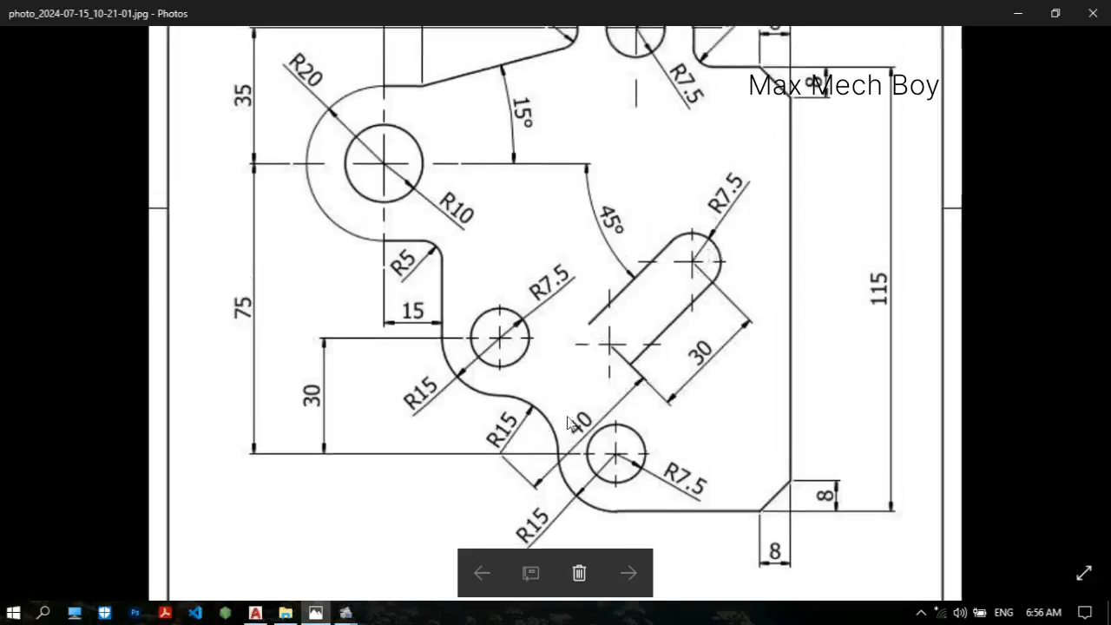
{"action": "mouse_move", "coordinate": [255, 613]}
{"action": "left_click", "coordinate": [392, 499]}
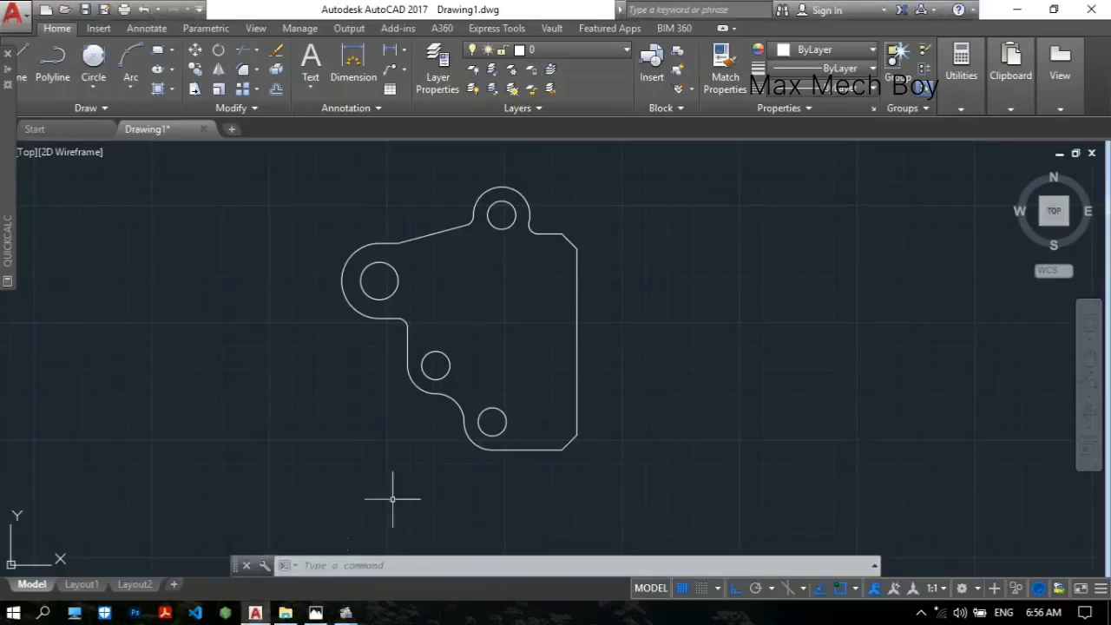
- Draw a construction line at 45 degrees through the centre of the radius 15 arc joining the middle and lower arcs
{"action": "scroll", "coordinate": [514, 347], "scroll_direction": "up", "scroll_amount": 2}
{"action": "middle_click_drag", "start_coordinate": [516, 352], "coordinate": [495, 309]}
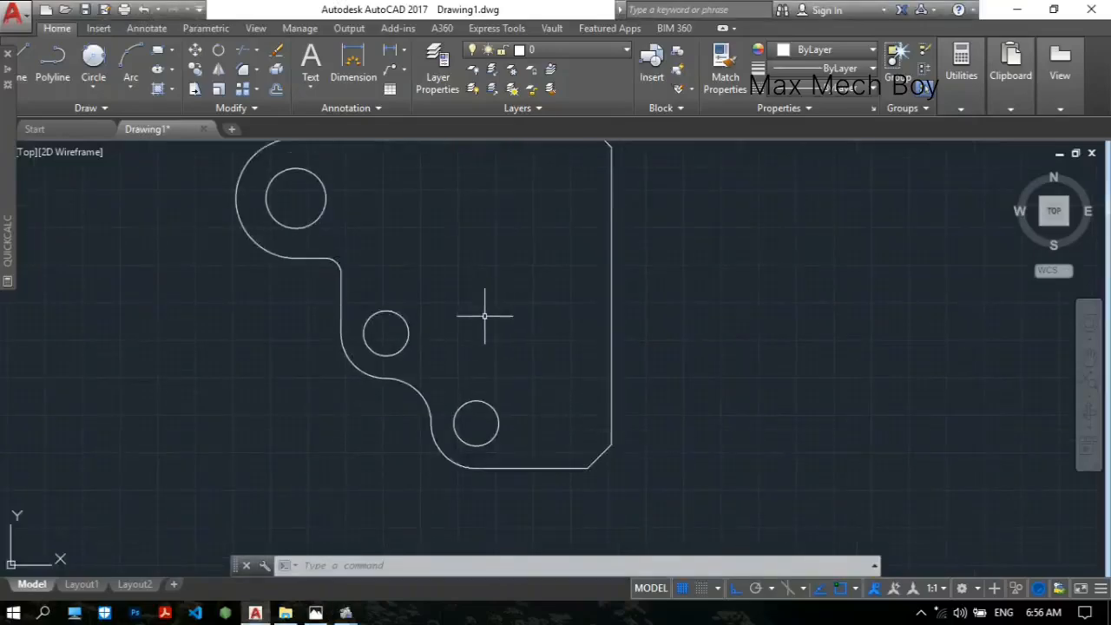
{"action": "type", "text": "l"}
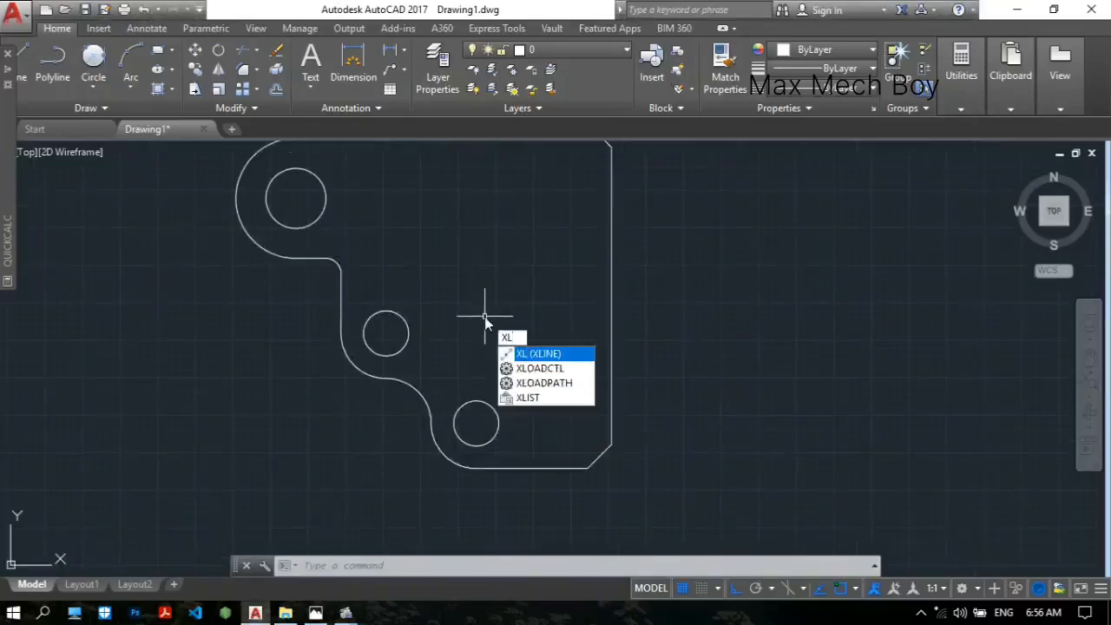
{"action": "key", "text": "Return"}
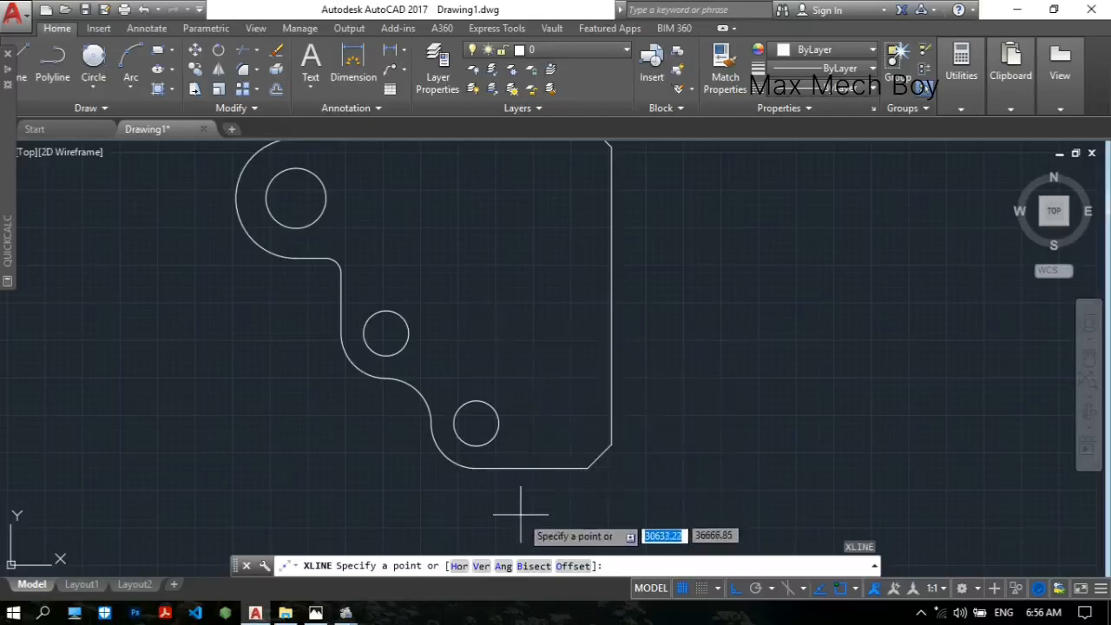
{"action": "left_click", "coordinate": [503, 566]}
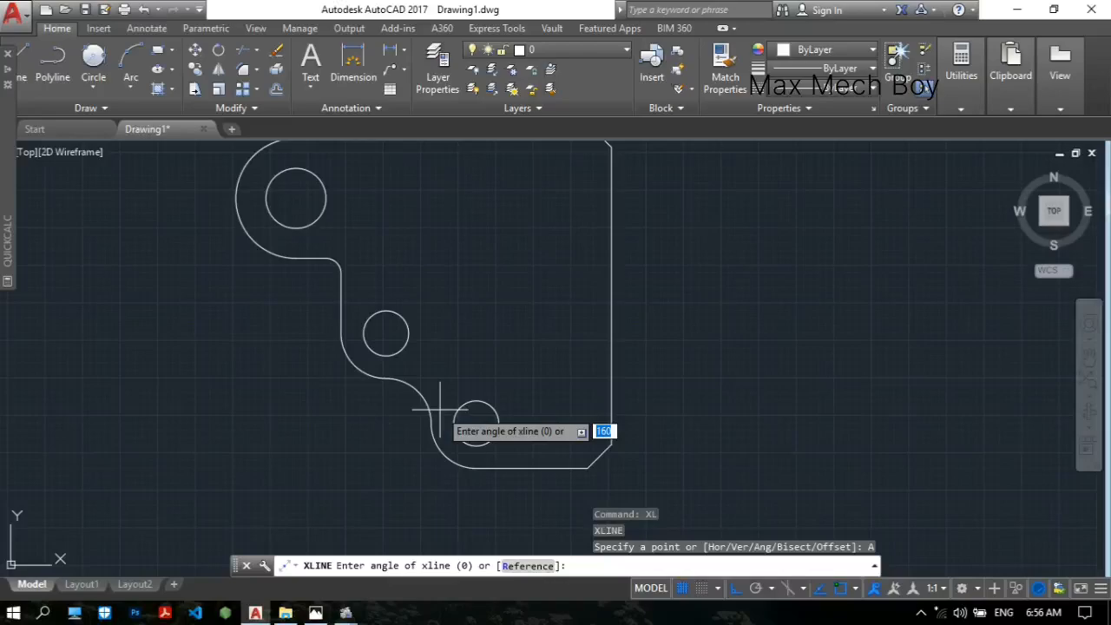
{"action": "type", "text": "45"}
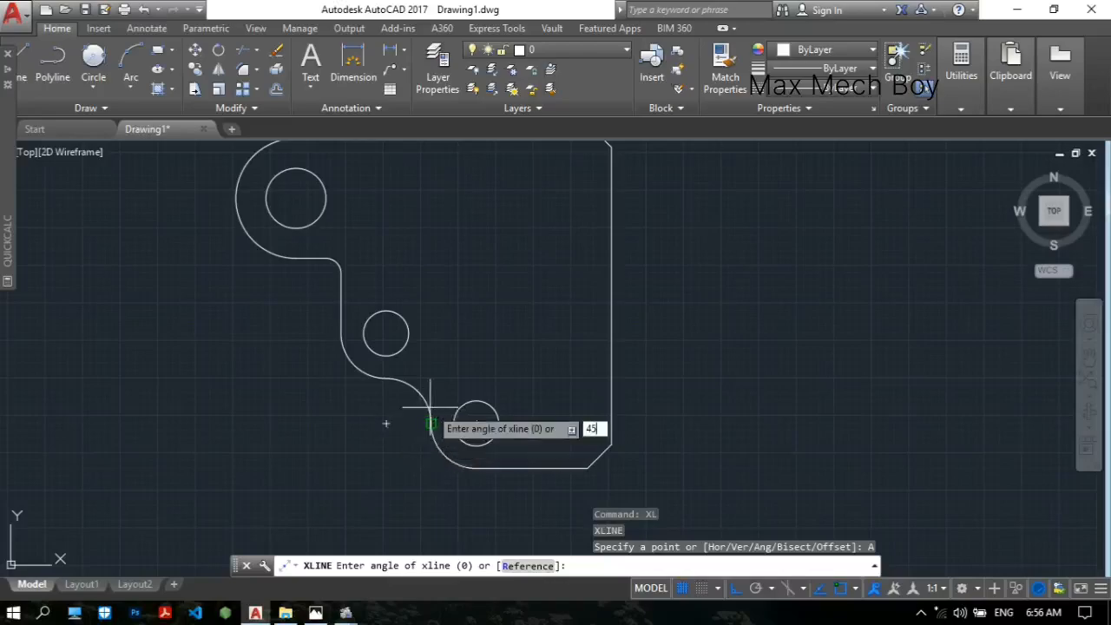
{"action": "key", "text": "Return"}
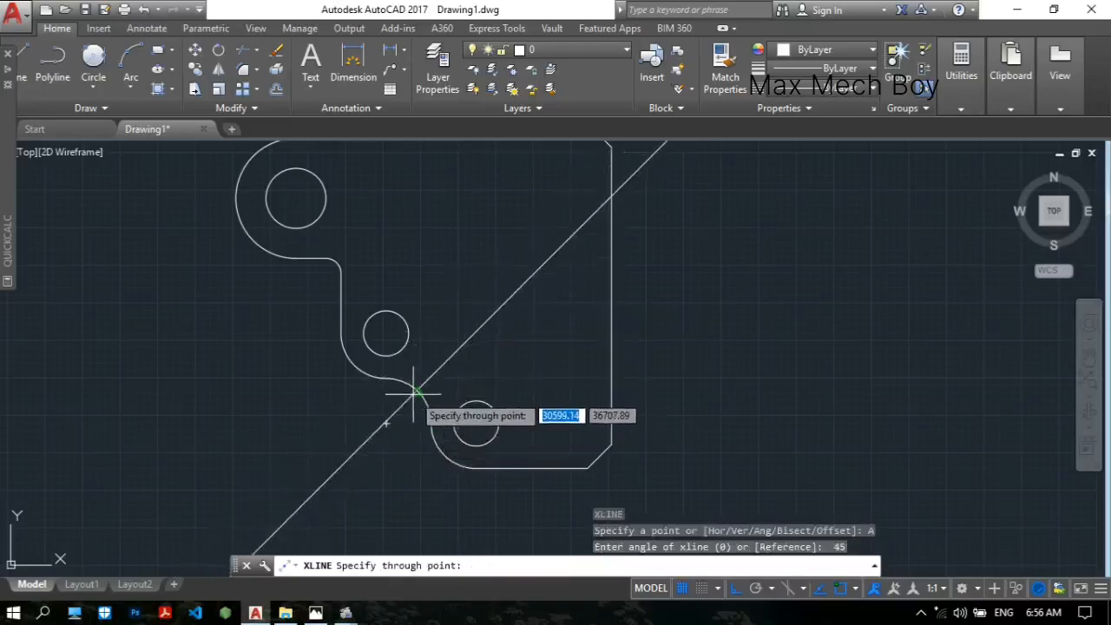
{"action": "left_click", "coordinate": [387, 425]}
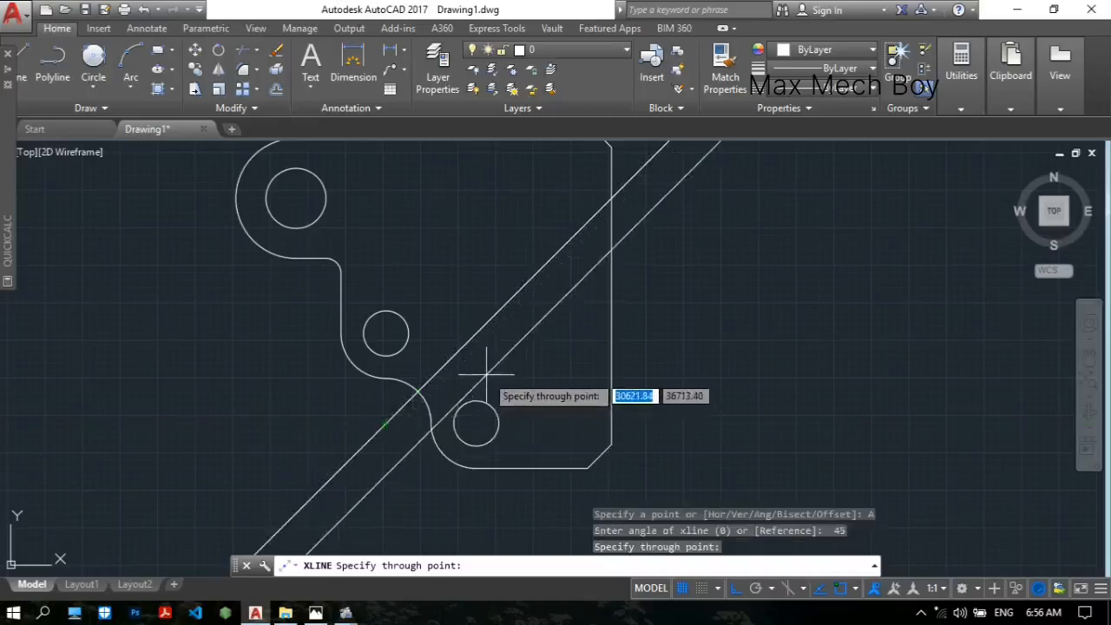
{"action": "key", "text": "Escape"}
- Draw a radius 7.5 circle at the centre of the radius 15 joining arc, on the 45-degree construction line
{"action": "scroll", "coordinate": [465, 364], "scroll_direction": "down", "scroll_amount": 3}
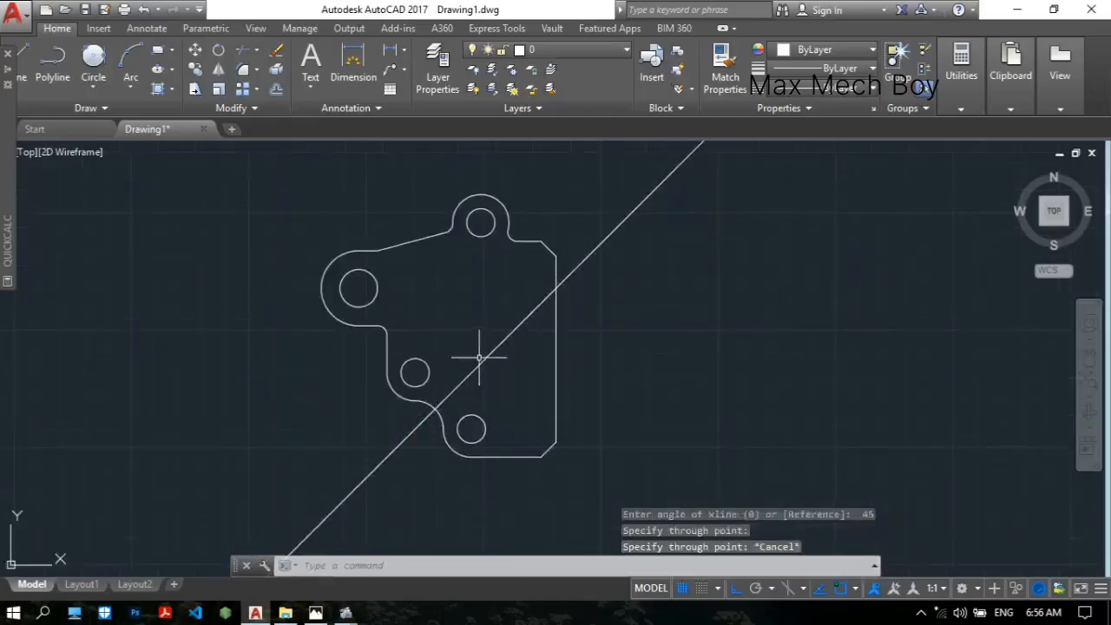
{"action": "scroll", "coordinate": [456, 382], "scroll_direction": "up", "scroll_amount": 2}
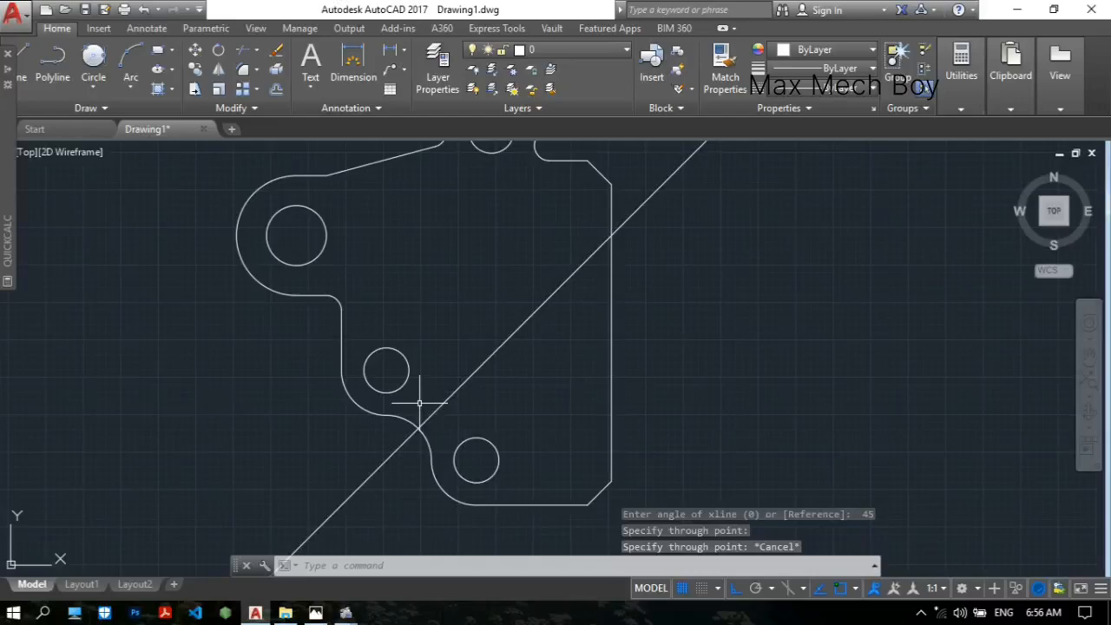
{"action": "type", "text": "c"}
{"action": "key", "text": "Return"}
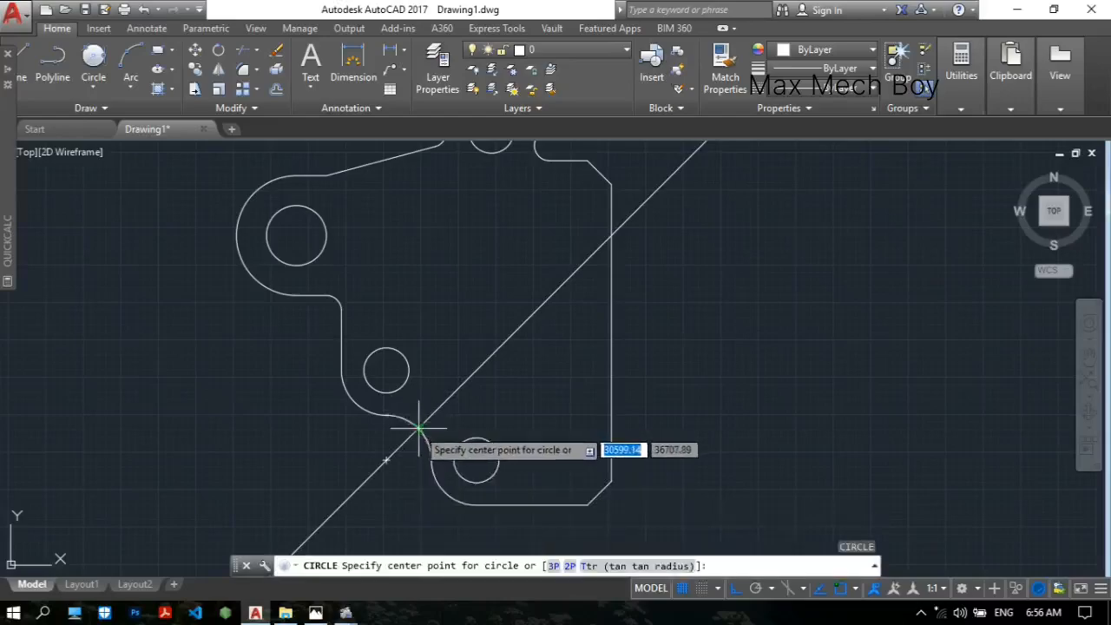
{"action": "scroll", "coordinate": [375, 460], "scroll_direction": "up", "scroll_amount": 3}
{"action": "scroll", "coordinate": [384, 459], "scroll_direction": "up", "scroll_amount": 2}
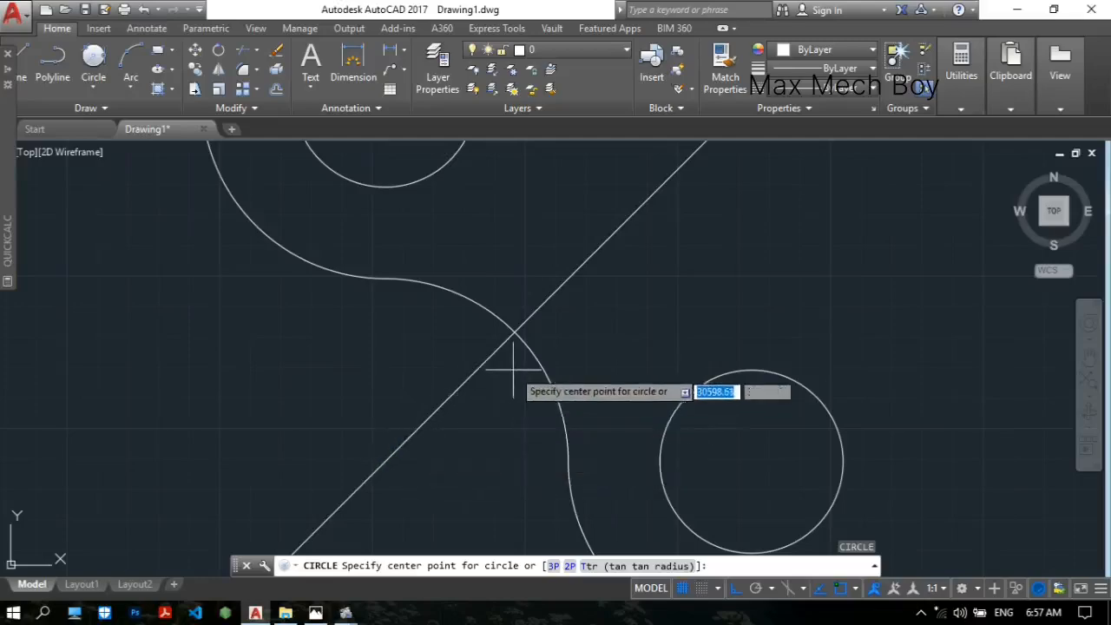
{"action": "left_click", "coordinate": [383, 461]}
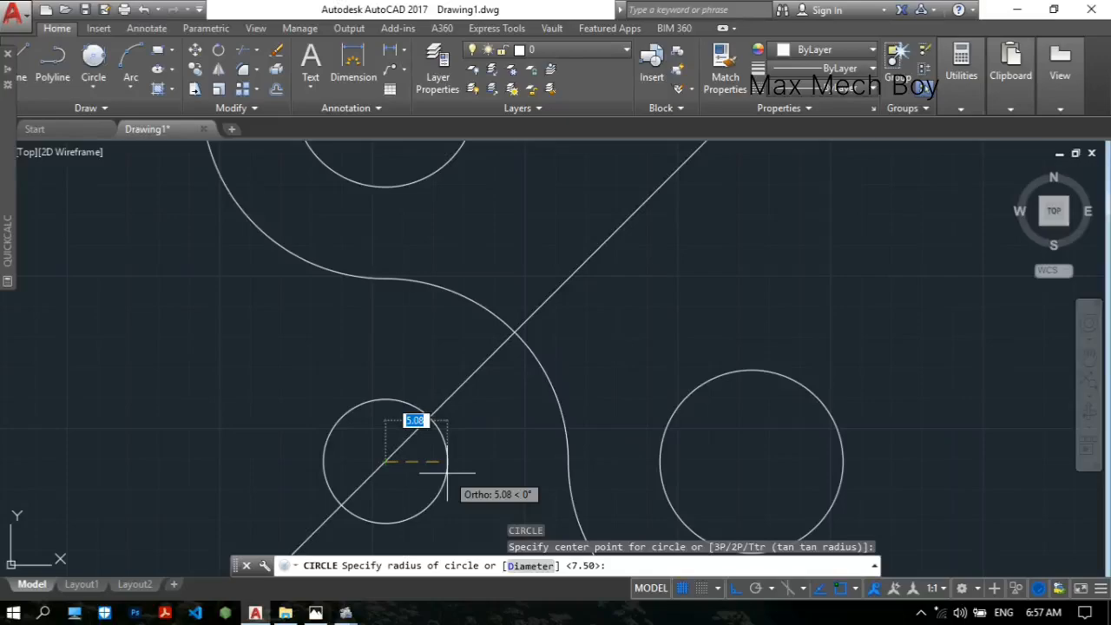
{"action": "type", "text": "7.5"}
{"action": "key", "text": "Return"}
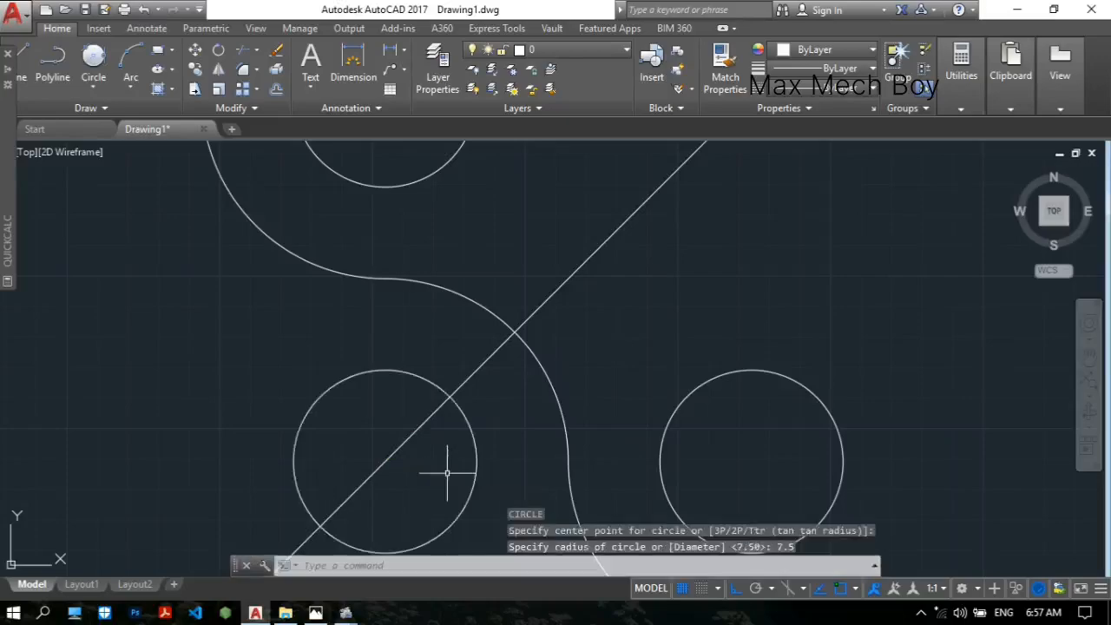
- Switch from ortho to polar tracking and move the new circle from its centre 40 up along the 45-degree construction line
{"action": "scroll", "coordinate": [447, 473], "scroll_direction": "down", "scroll_amount": 3}
{"action": "key", "text": "alt+Tab"}
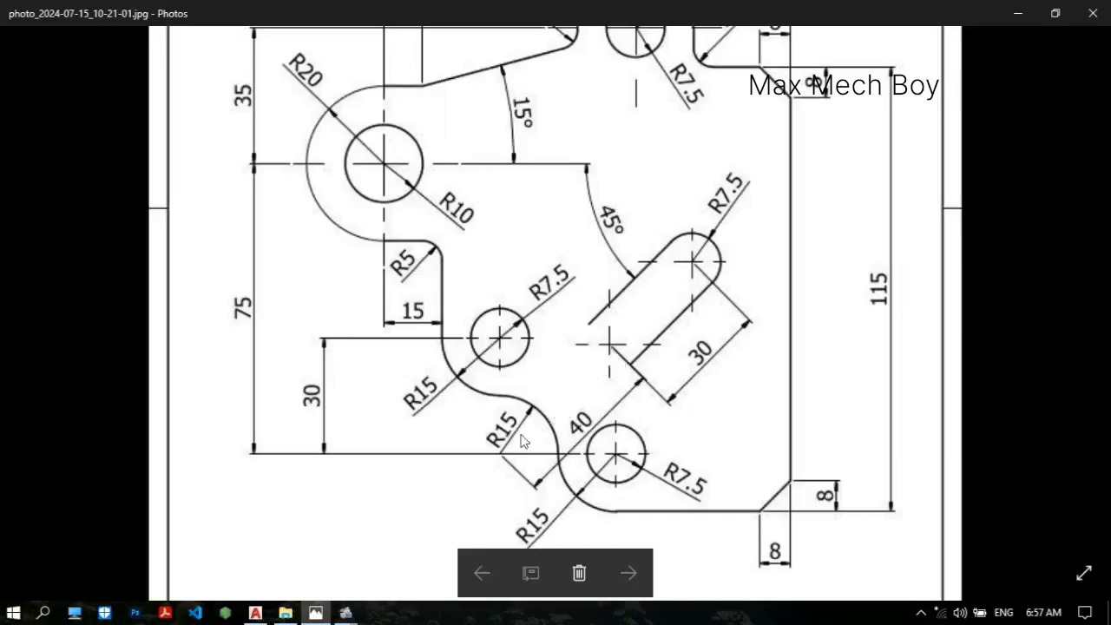
{"action": "left_click", "coordinate": [255, 613]}
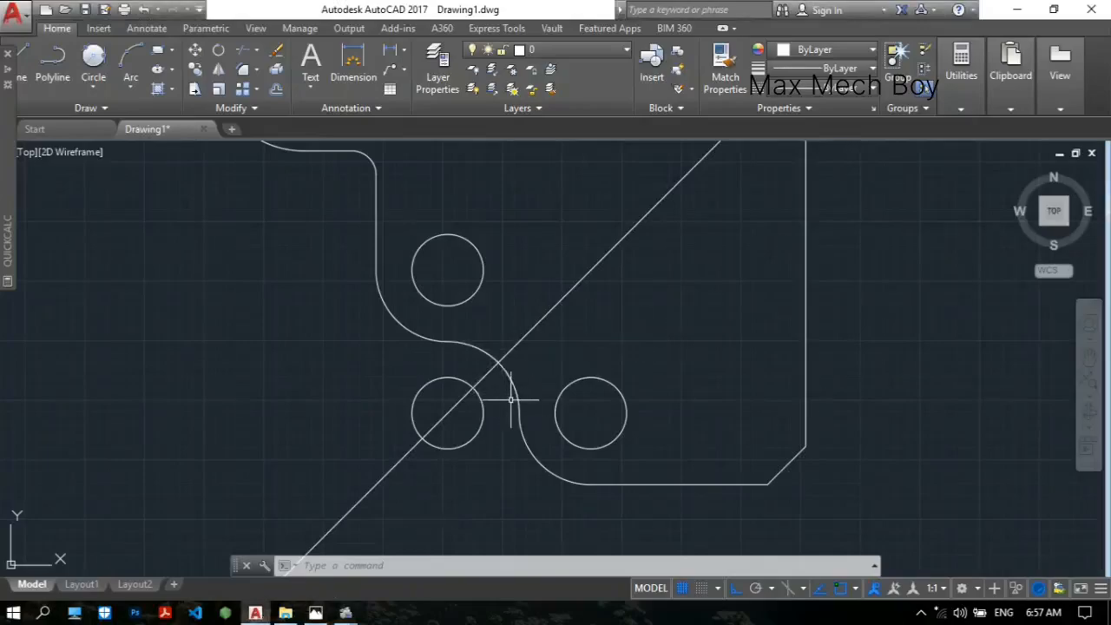
{"action": "type", "text": "m"}
{"action": "key", "text": "Return"}
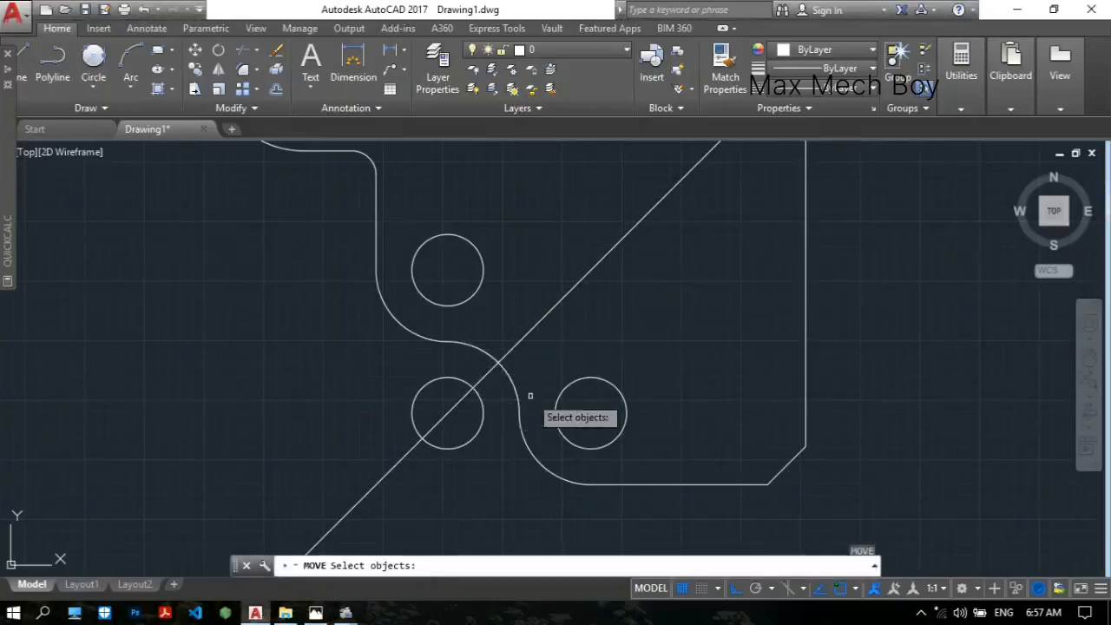
{"action": "left_click", "coordinate": [483, 397]}
{"action": "key", "text": "Return"}
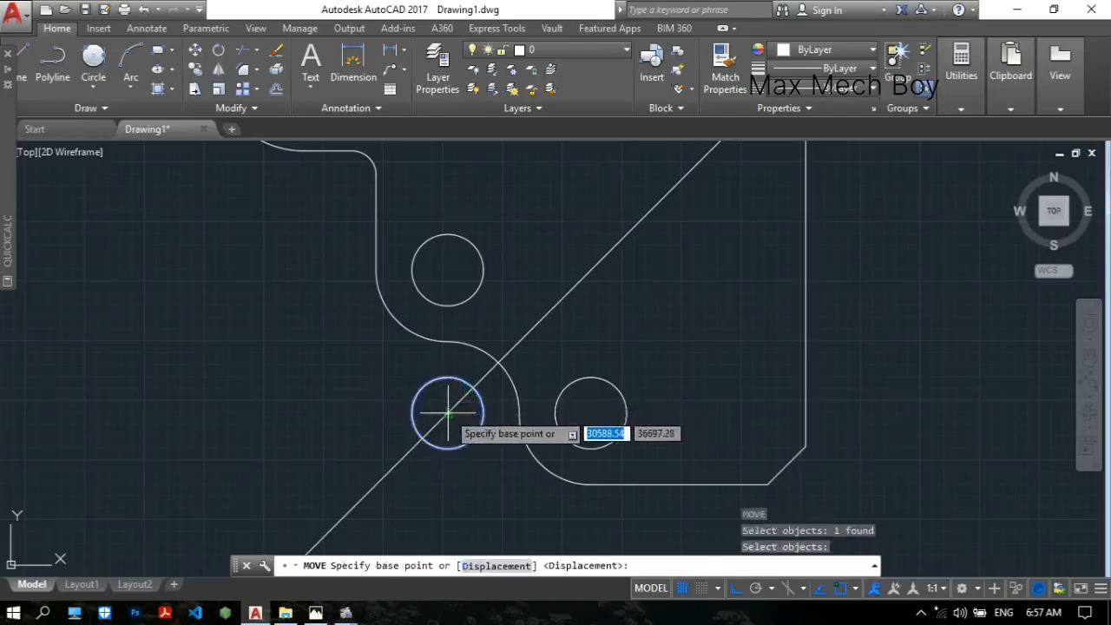
{"action": "left_click", "coordinate": [448, 412]}
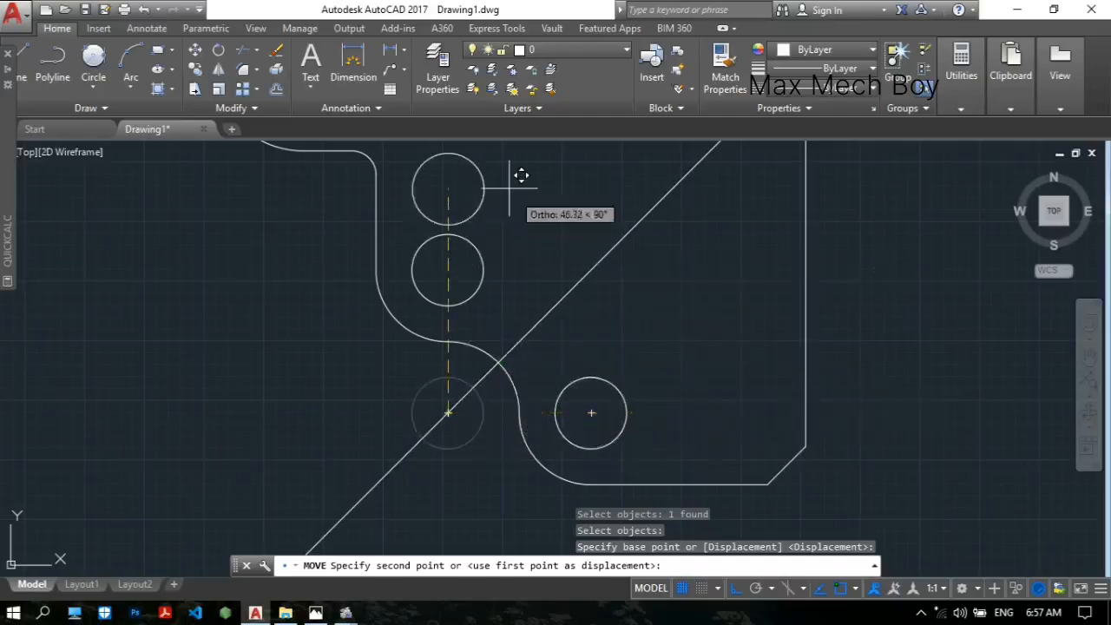
{"action": "left_click", "coordinate": [734, 589]}
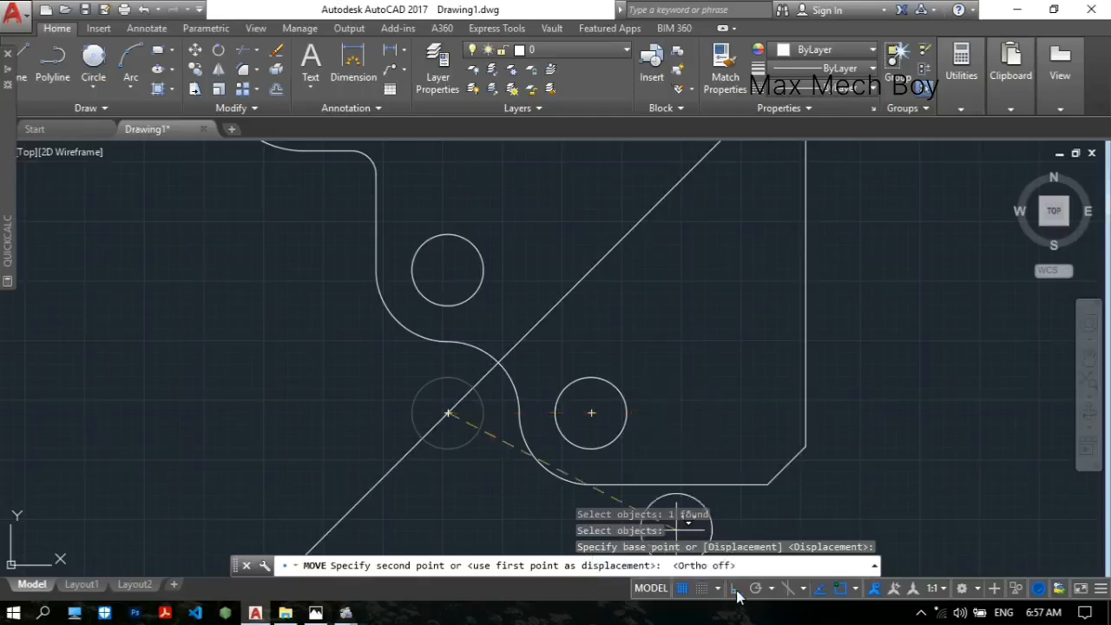
{"action": "left_click", "coordinate": [753, 589]}
{"action": "left_click", "coordinate": [769, 590]}
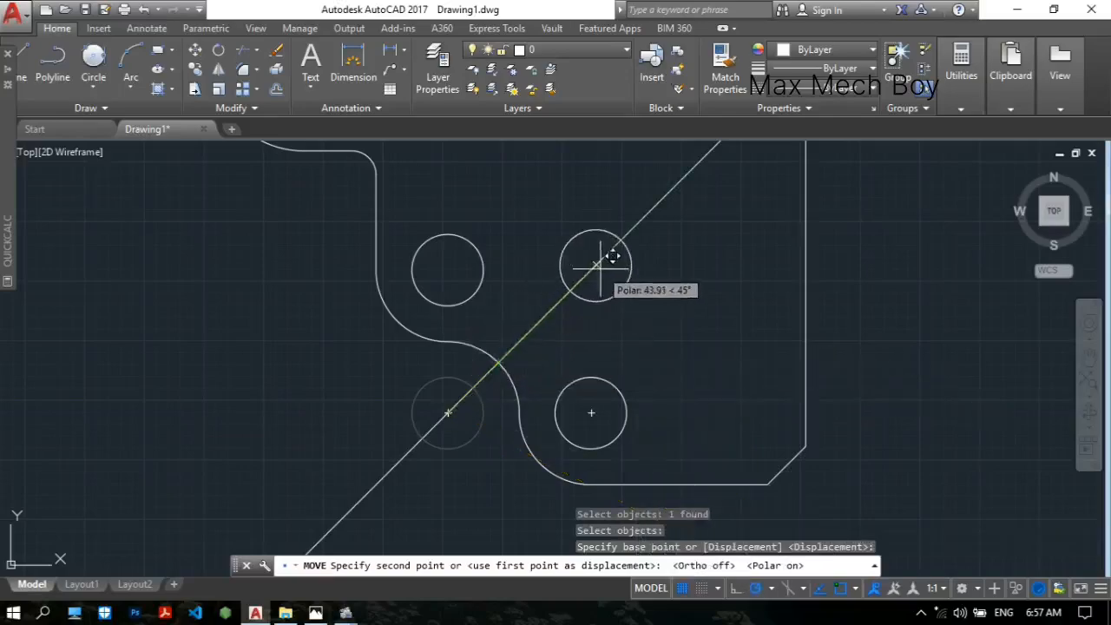
{"action": "type", "text": "40"}
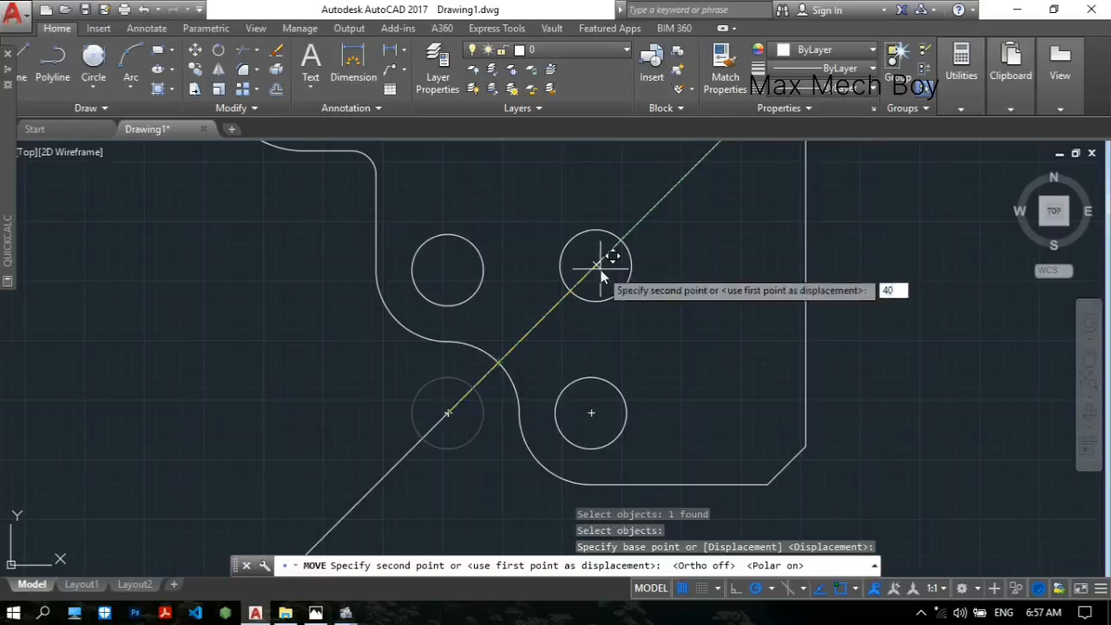
{"action": "key", "text": "Return"}
- Copy the moved circle from its centre 30 further up along the 45-degree construction line
{"action": "middle_click_drag", "start_coordinate": [638, 250], "coordinate": [618, 263]}
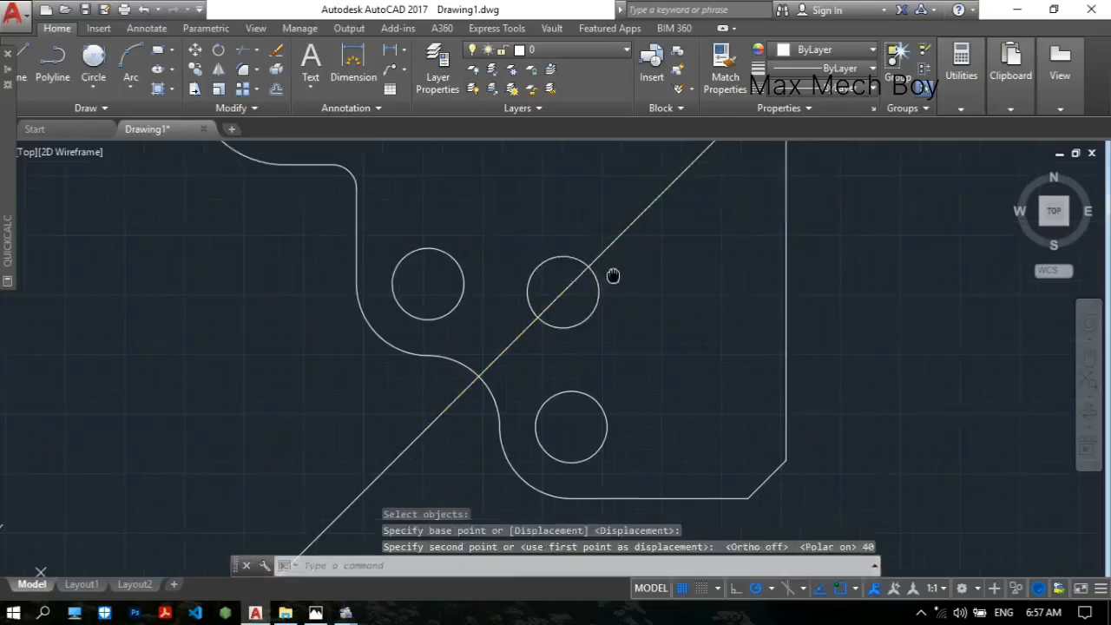
{"action": "key", "text": "Return"}
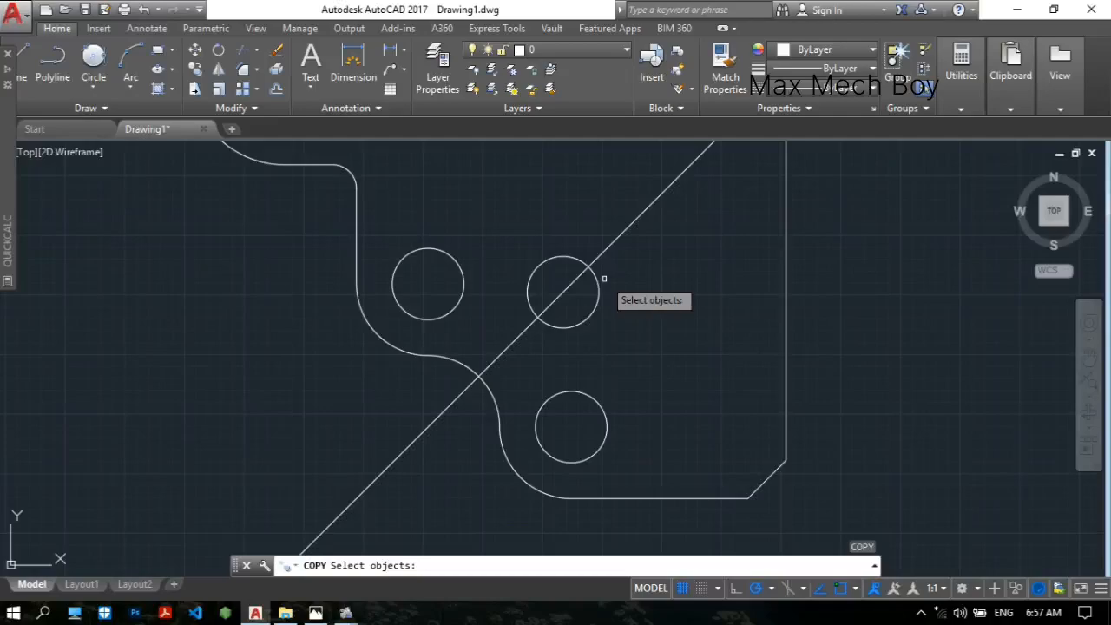
{"action": "left_click", "coordinate": [597, 284]}
{"action": "key", "text": "Return"}
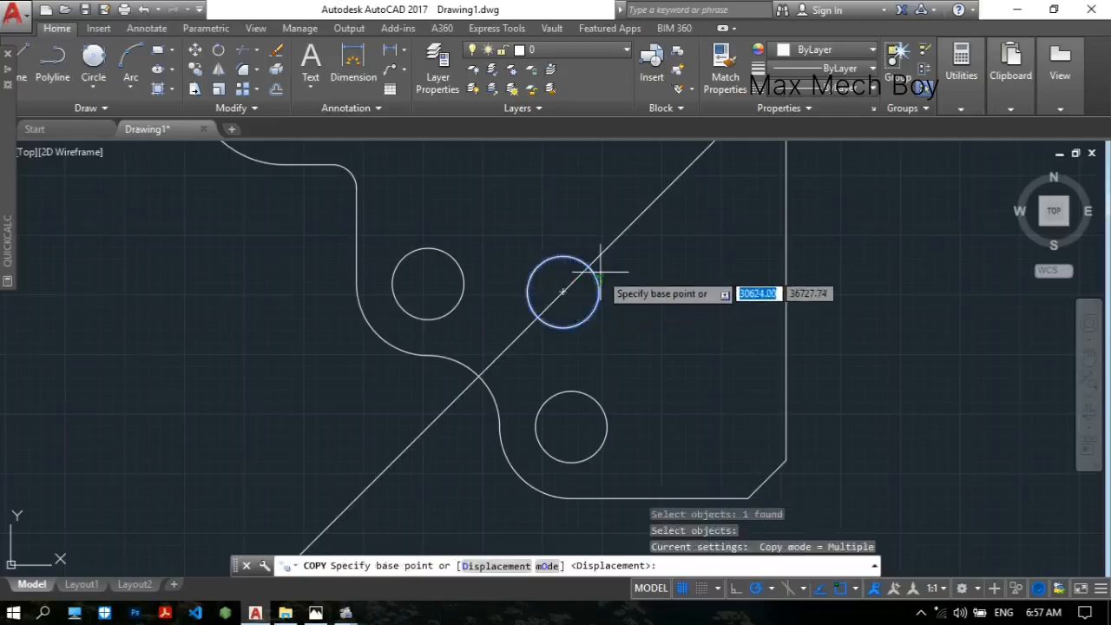
{"action": "left_click", "coordinate": [562, 291]}
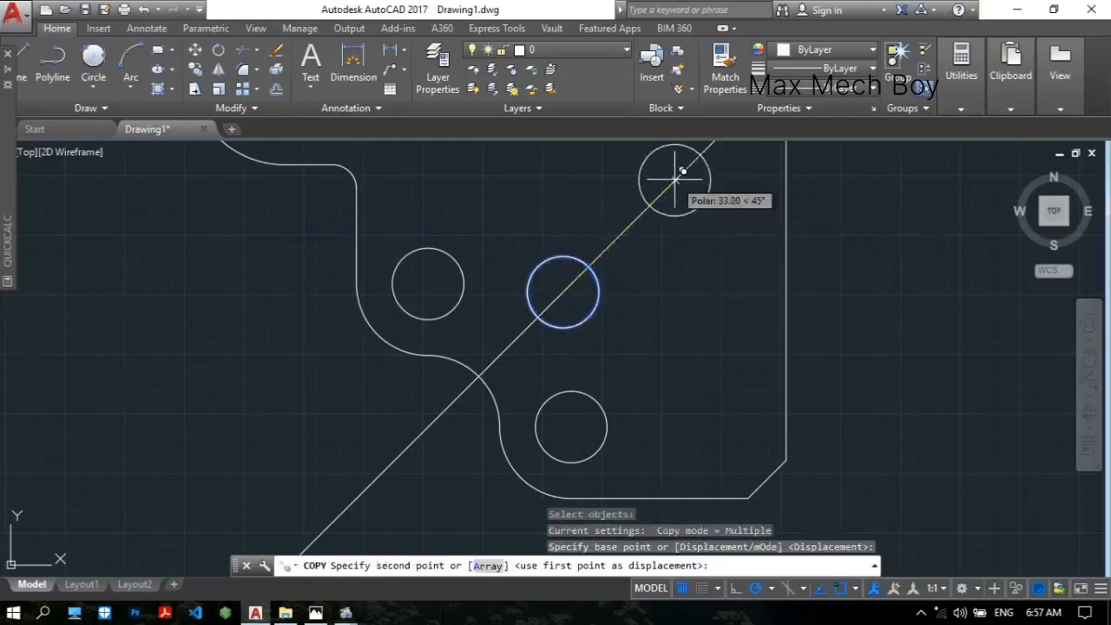
{"action": "type", "text": "30"}
{"action": "key", "text": "Return"}
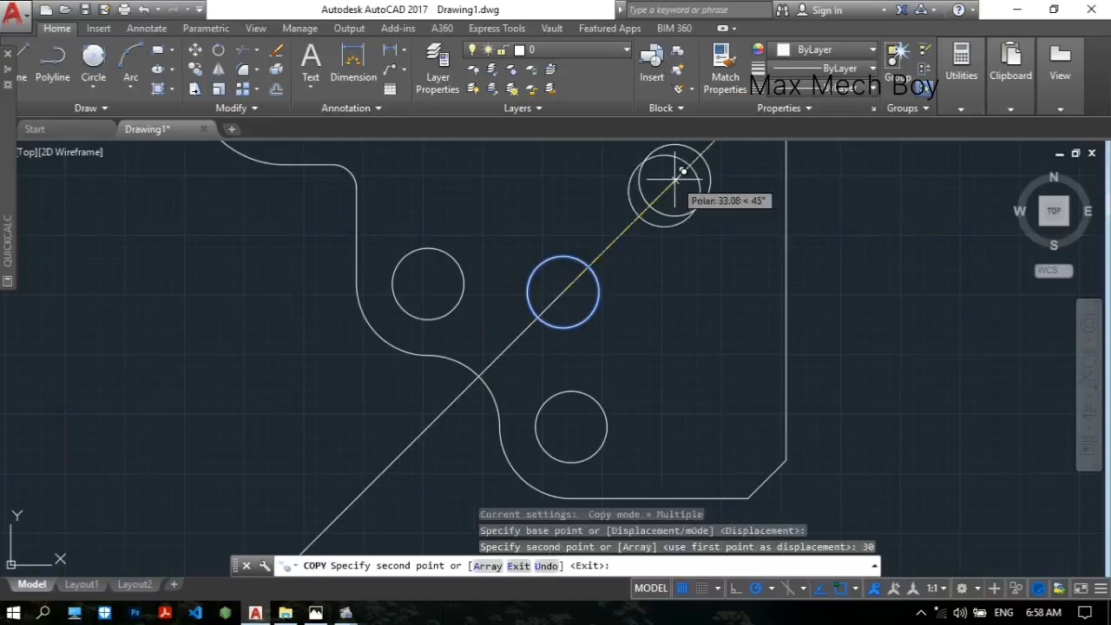
{"action": "scroll", "coordinate": [677, 230], "scroll_direction": "down", "scroll_amount": 2}
{"action": "key", "text": "Escape"}
- Check the slot in the Photos reference, return to AutoCAD and offset the 45-degree construction line 7.5 to both sides
{"action": "scroll", "coordinate": [621, 233], "scroll_direction": "up", "scroll_amount": 2}
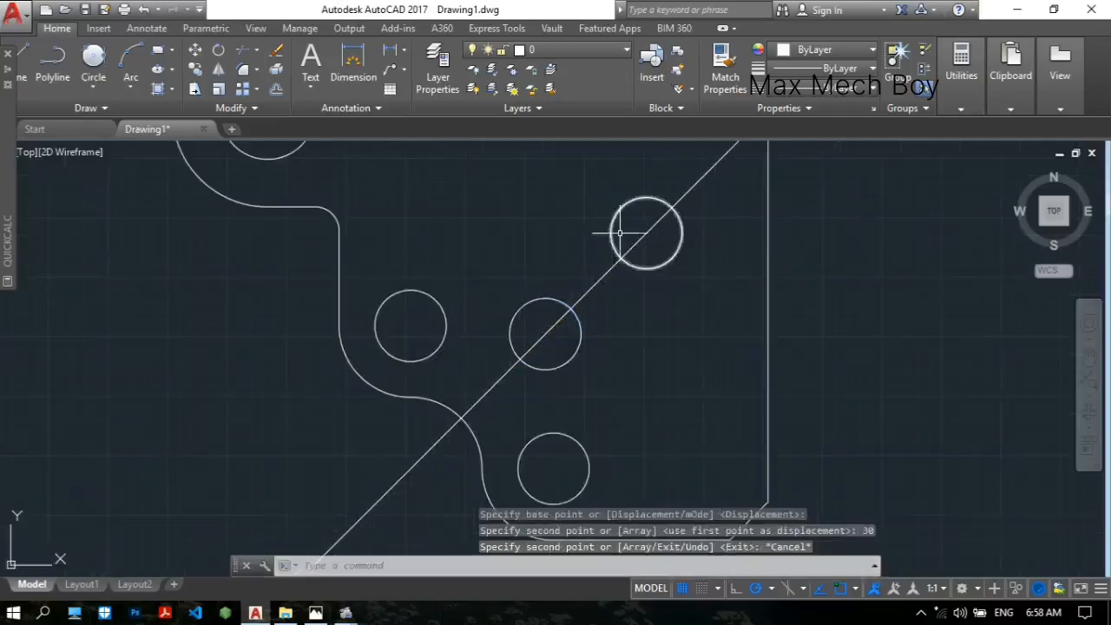
{"action": "scroll", "coordinate": [538, 310], "scroll_direction": "up", "scroll_amount": 2}
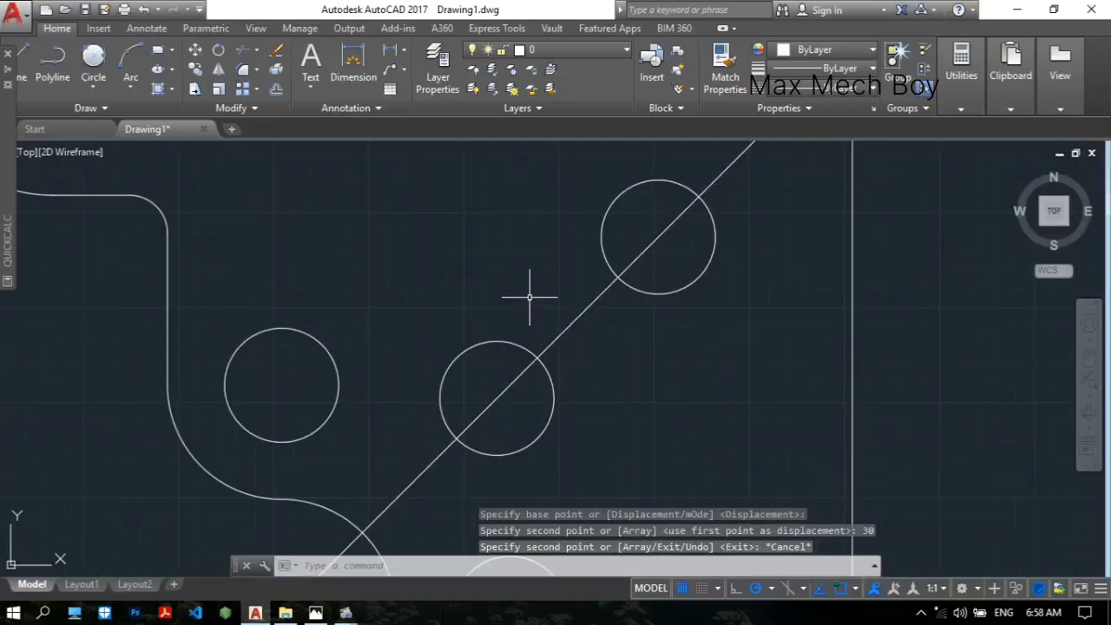
{"action": "middle_click_drag", "start_coordinate": [528, 297], "coordinate": [518, 308]}
{"action": "left_click", "coordinate": [315, 612]}
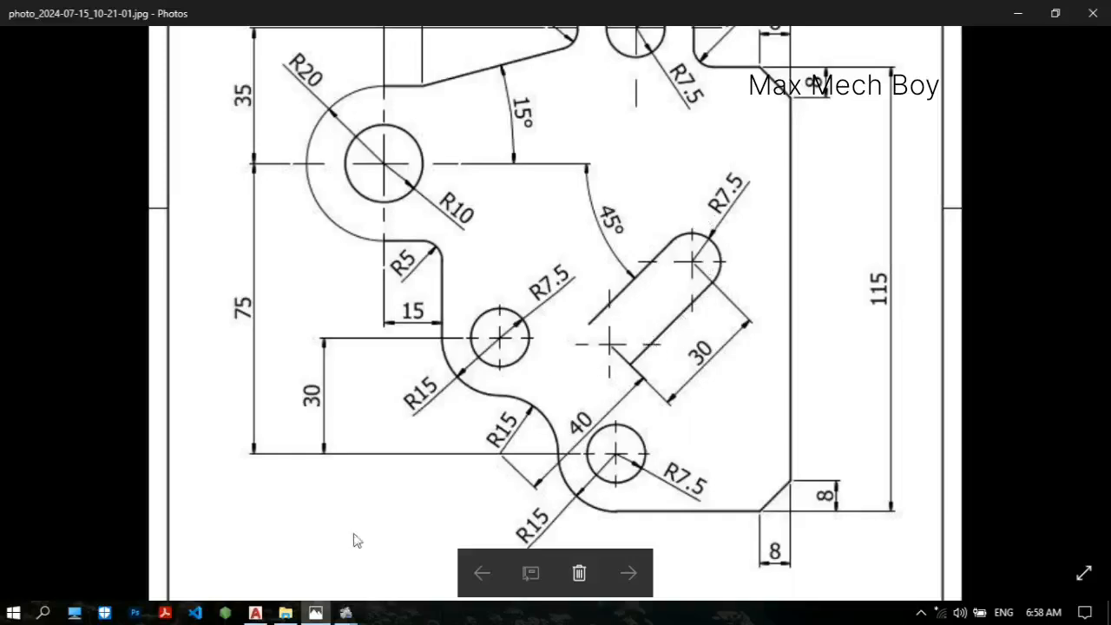
{"action": "left_click", "coordinate": [255, 613]}
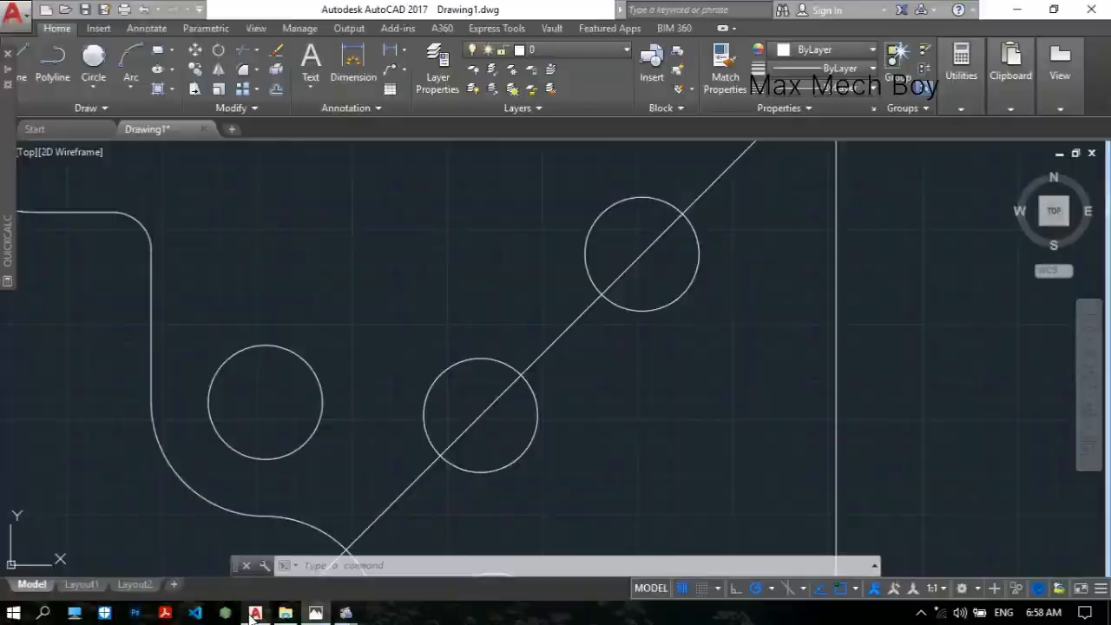
{"action": "type", "text": "o"}
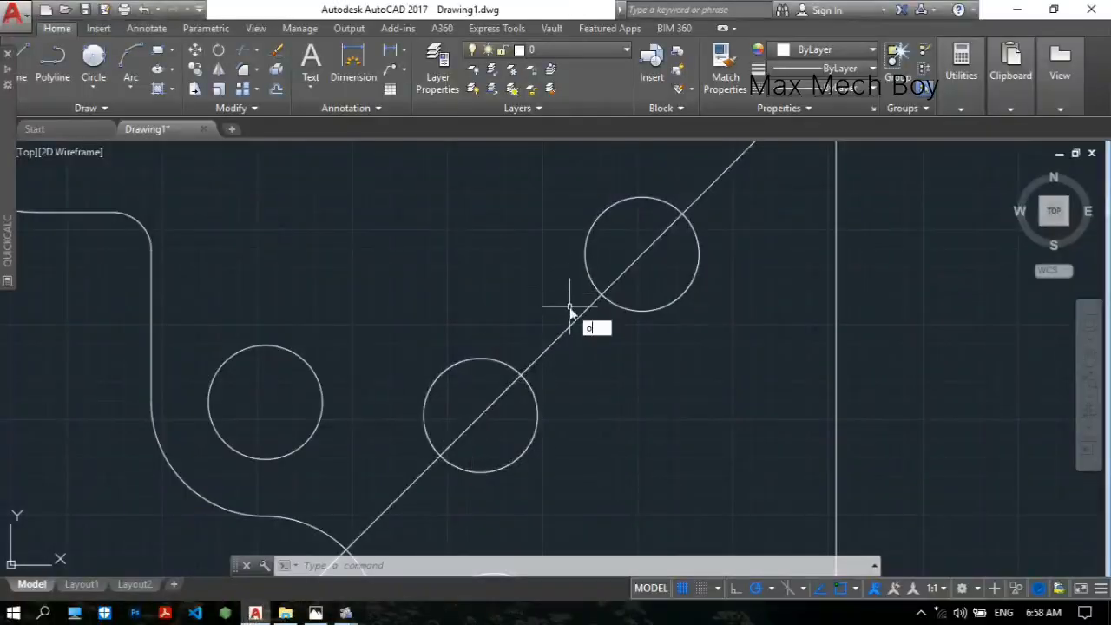
{"action": "key", "text": "Return"}
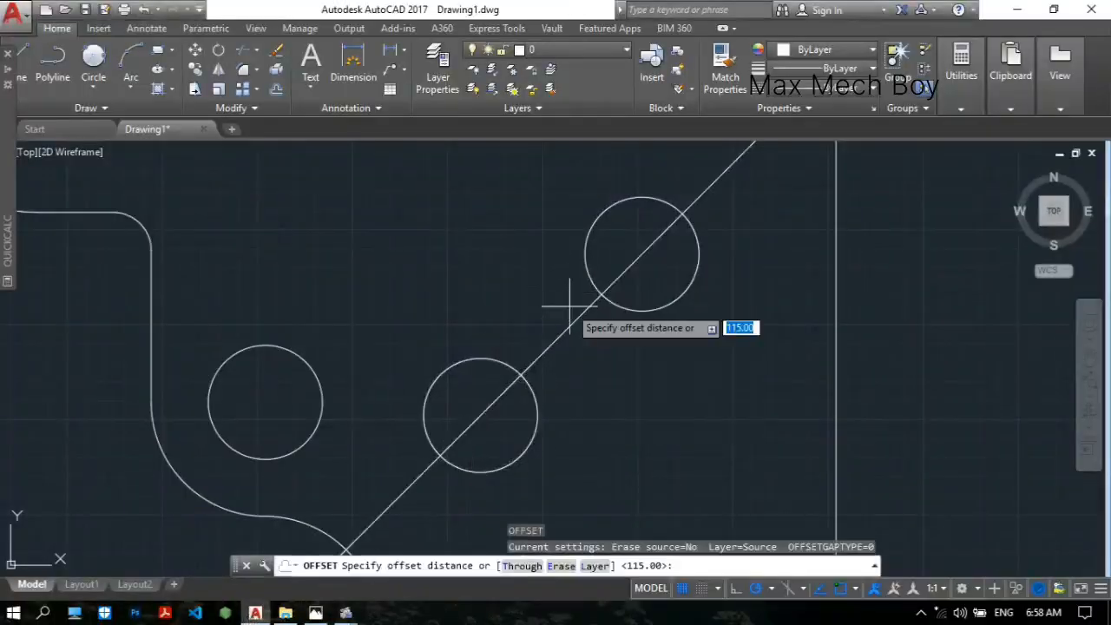
{"action": "type", "text": "7.5"}
{"action": "key", "text": "Return"}
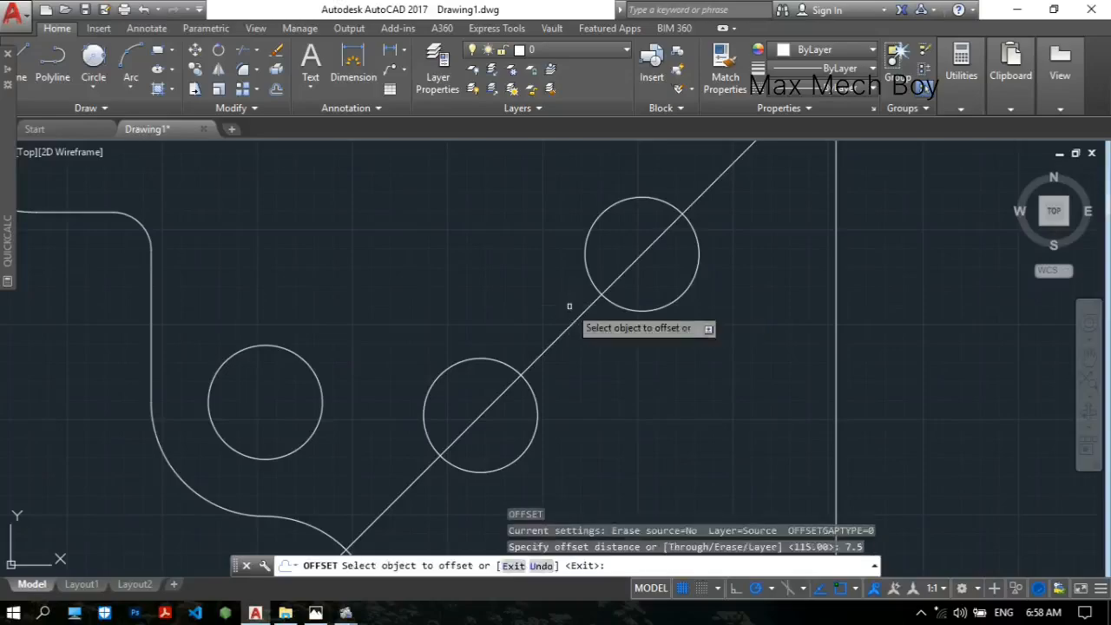
{"action": "left_click", "coordinate": [571, 326]}
{"action": "left_click", "coordinate": [471, 233]}
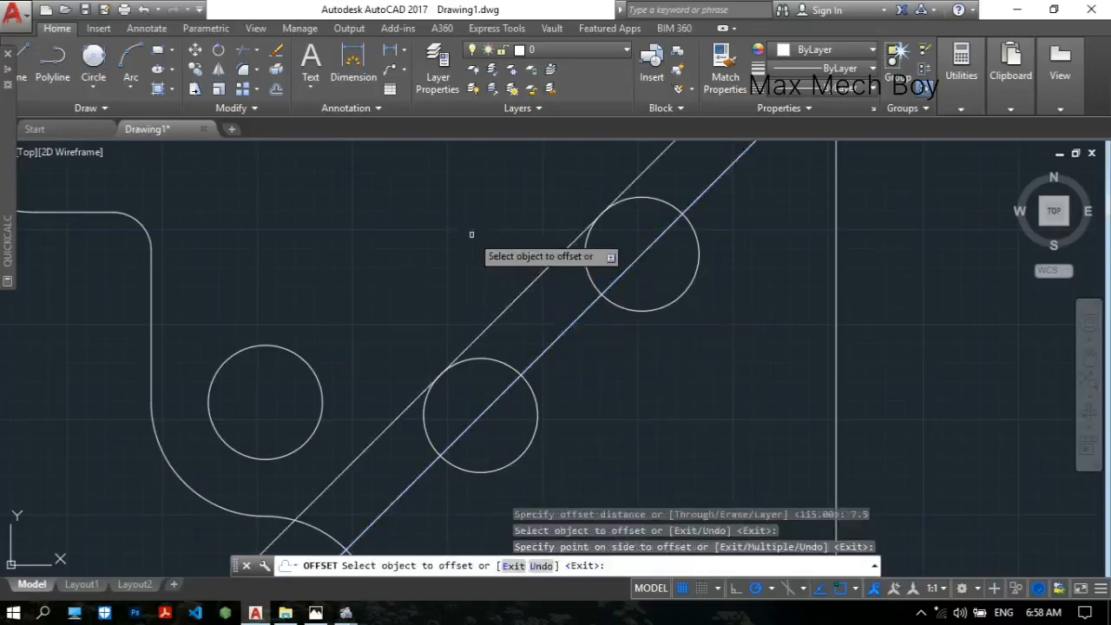
{"action": "left_click", "coordinate": [560, 337]}
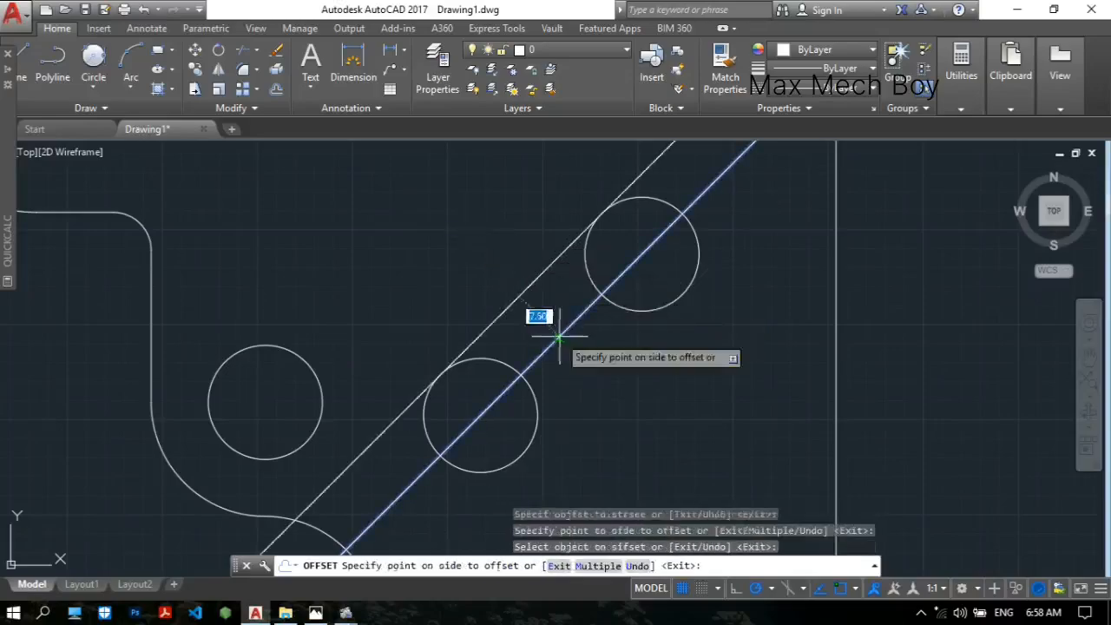
{"action": "left_click", "coordinate": [654, 396]}
{"action": "scroll", "coordinate": [618, 351], "scroll_direction": "down", "scroll_amount": 2}
{"action": "key", "text": "Escape"}
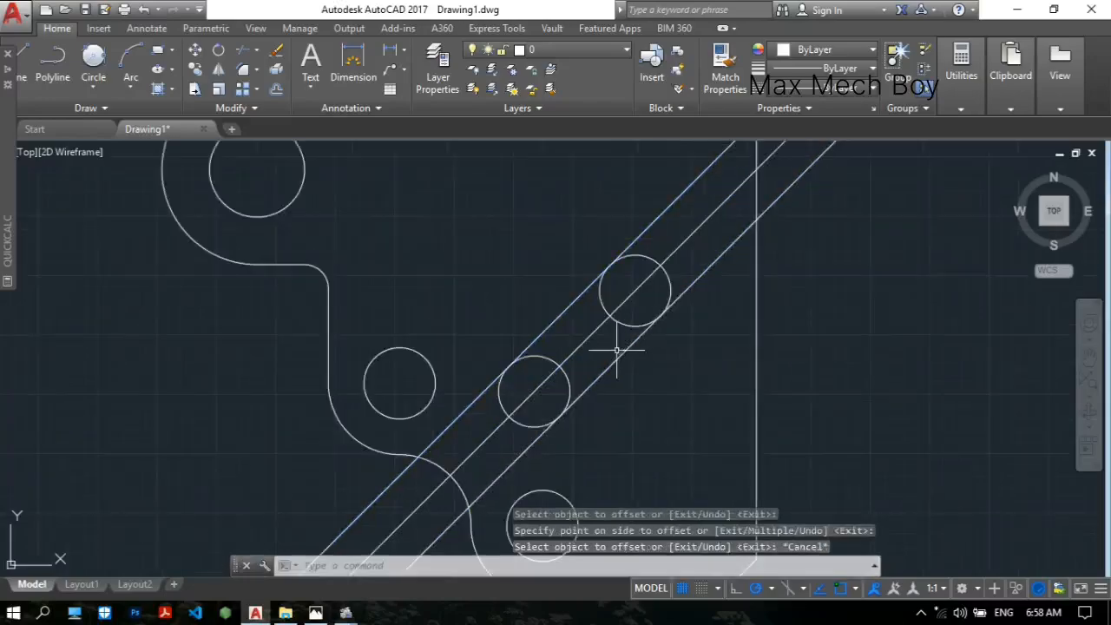
- Trim the 45-degree centre line and both offset lines between the upper slot circle and the plate's vertical right edge
{"action": "middle_click_drag", "start_coordinate": [614, 347], "coordinate": [576, 317]}
{"action": "type", "text": "TR"}
{"action": "key", "text": "Return"}
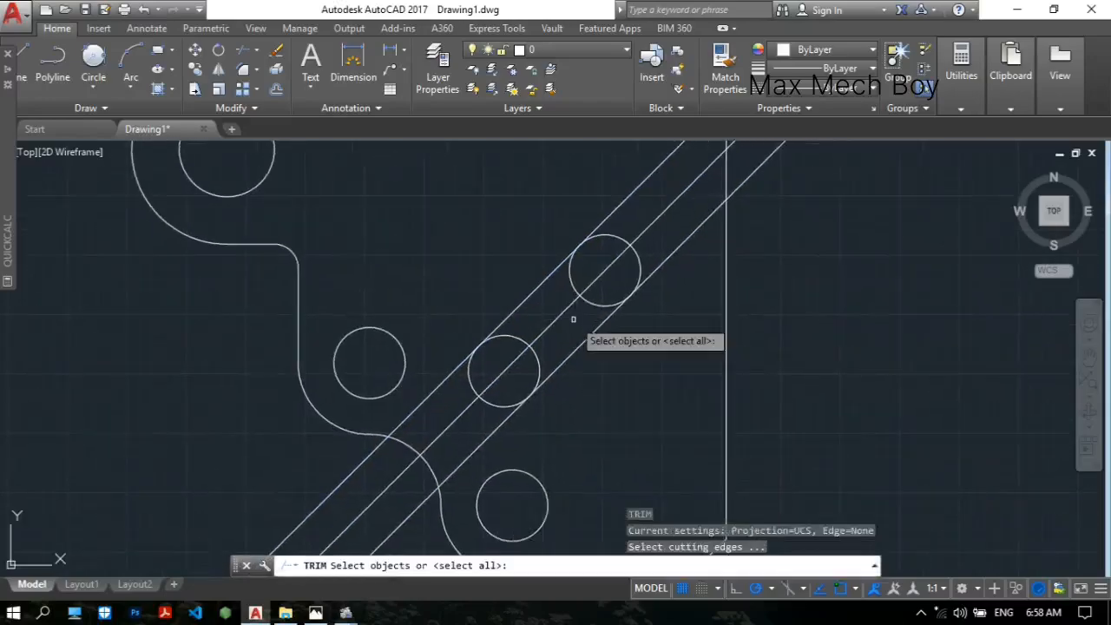
{"action": "key", "text": "Return"}
{"action": "left_click", "coordinate": [650, 228]}
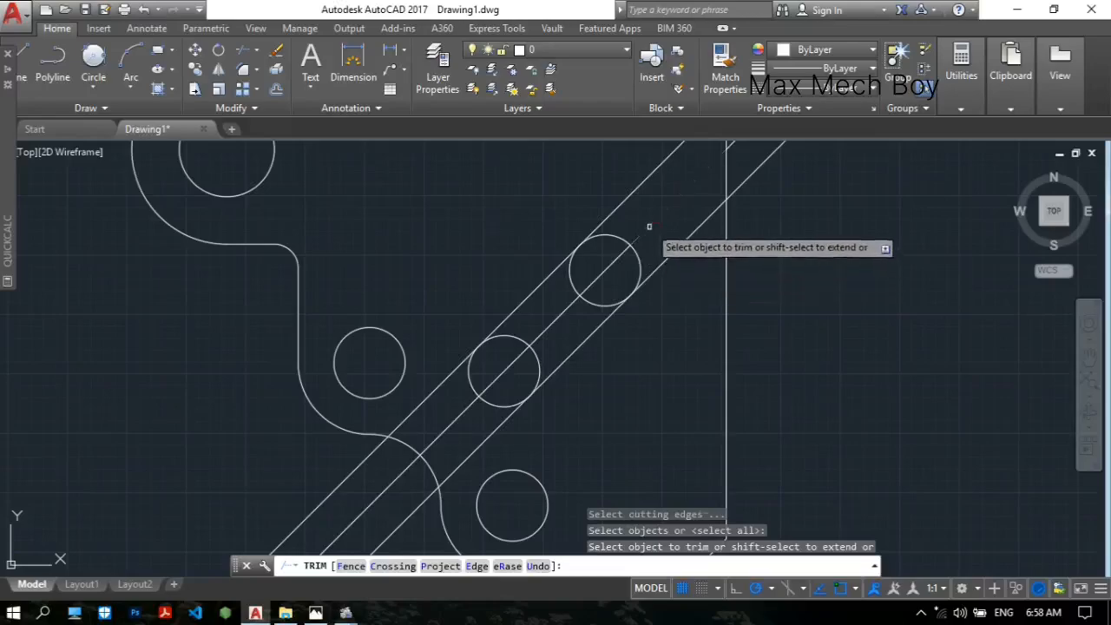
{"action": "left_click", "coordinate": [619, 210]}
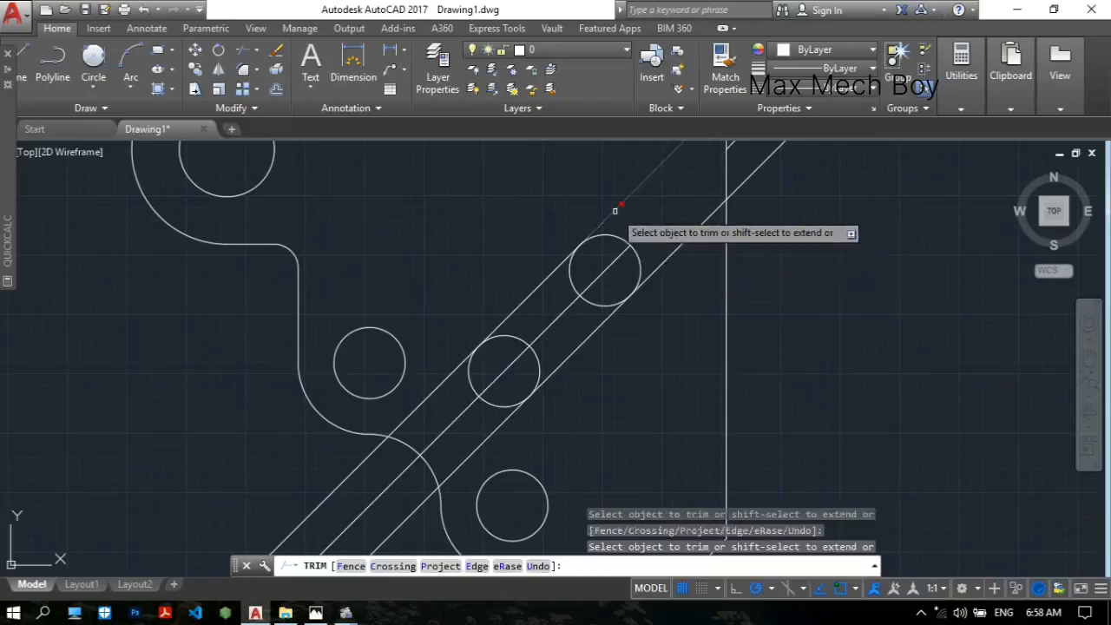
{"action": "left_click", "coordinate": [671, 253]}
- Trim the three inclined lines between the lower slot circle and the outline, plus that circle's inner arc and the centre line up to the upper circle
{"action": "left_click", "coordinate": [501, 427]}
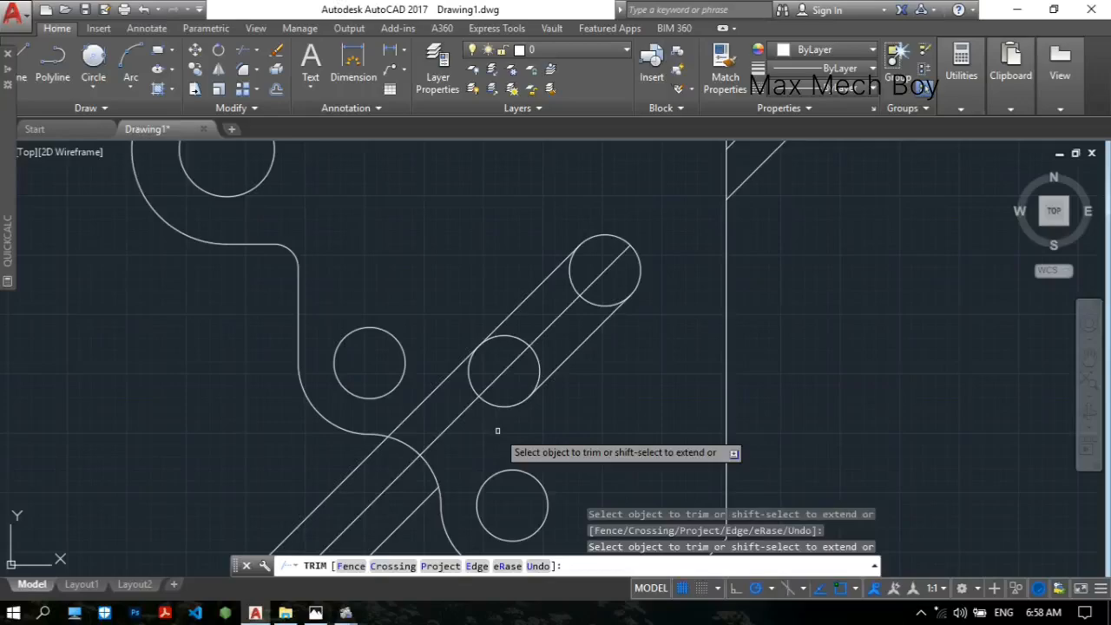
{"action": "left_click", "coordinate": [452, 429]}
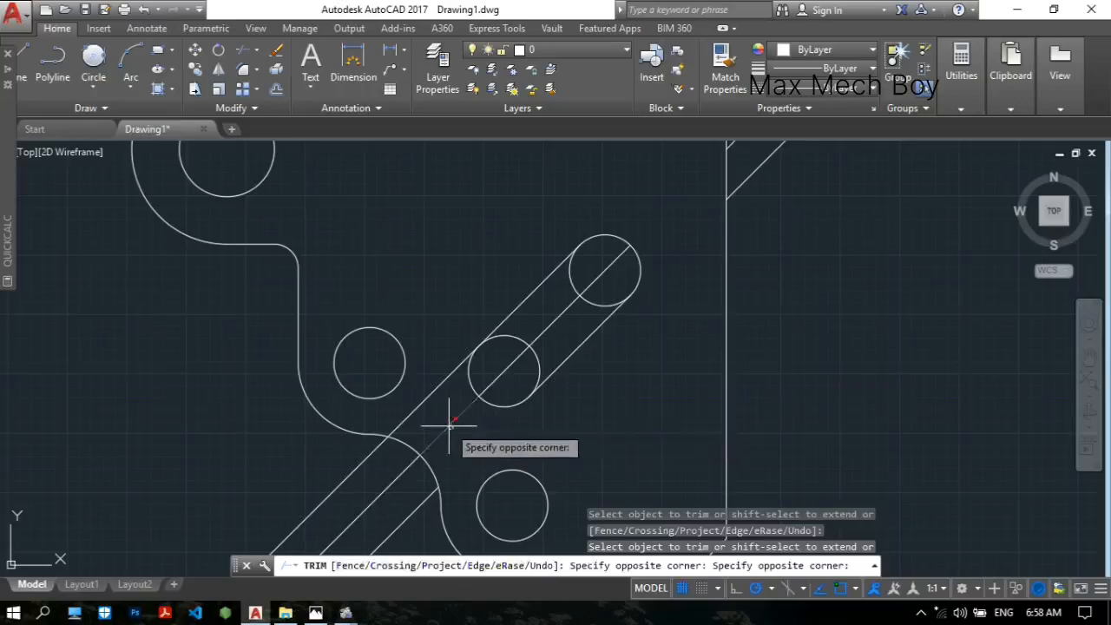
{"action": "left_click", "coordinate": [447, 424]}
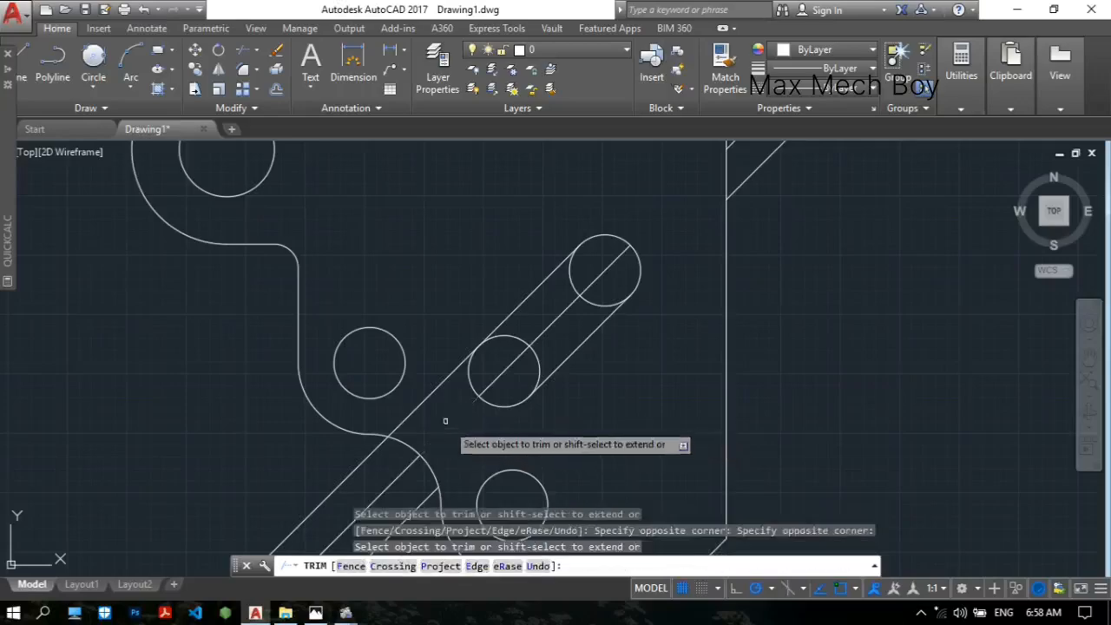
{"action": "left_click", "coordinate": [510, 368]}
{"action": "left_click", "coordinate": [511, 336]}
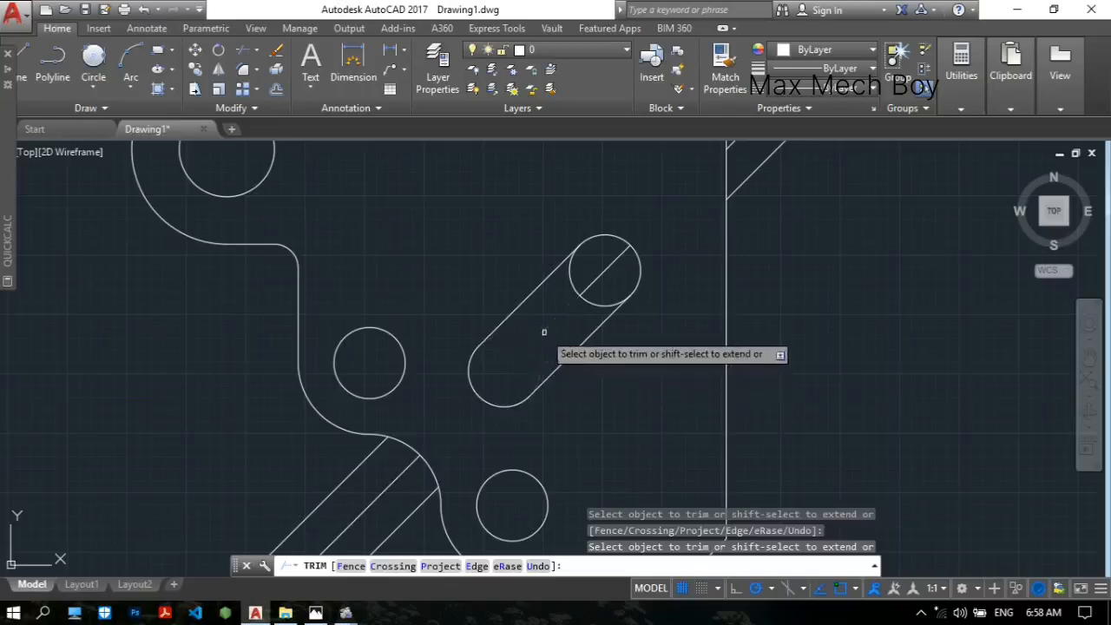
- Trim the inner arc pieces of the upper slot circle to leave a rounded slot end
{"action": "left_click", "coordinate": [606, 308]}
{"action": "left_click", "coordinate": [597, 304]}
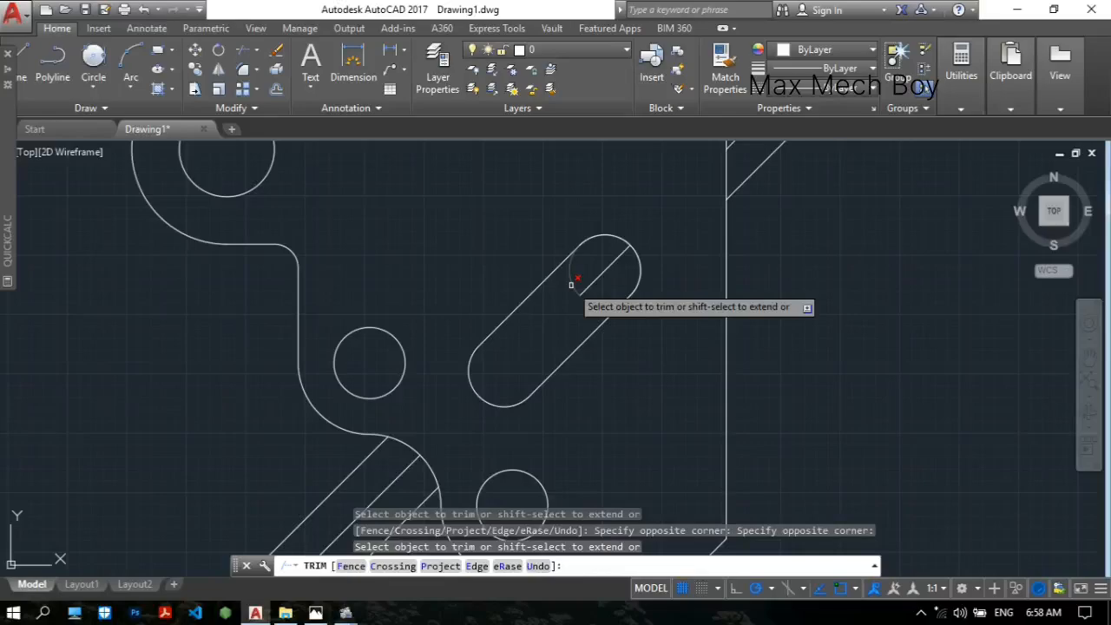
{"action": "left_click", "coordinate": [574, 276]}
{"action": "key", "text": "Escape"}
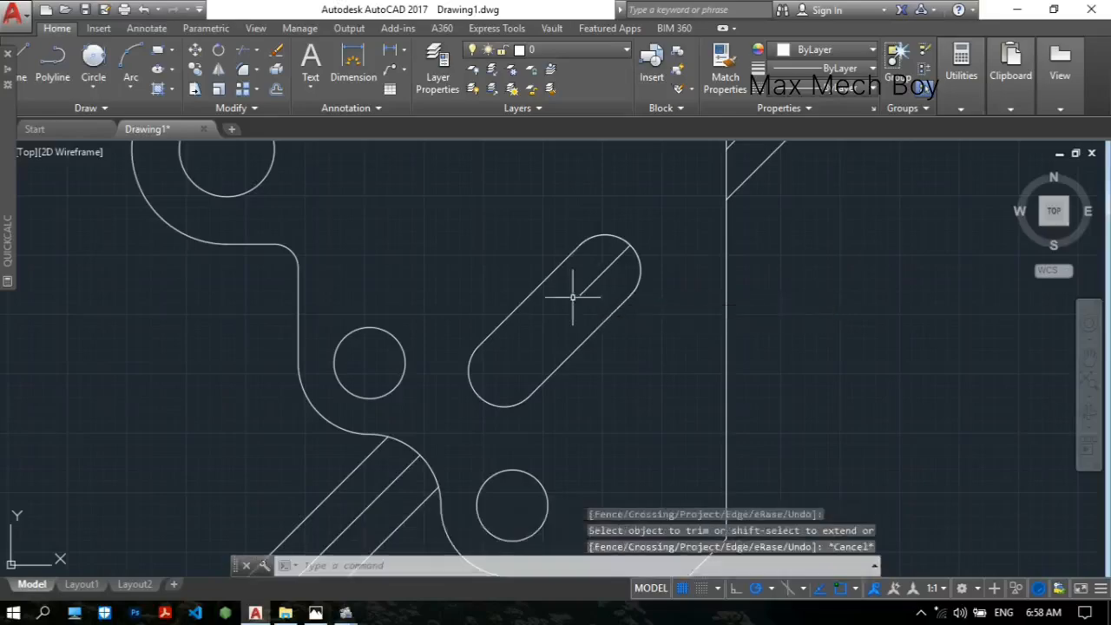
- Erase the leftover centre line piece inside the upper end of the slot
{"action": "type", "text": "e"}
{"action": "key", "text": "Return"}
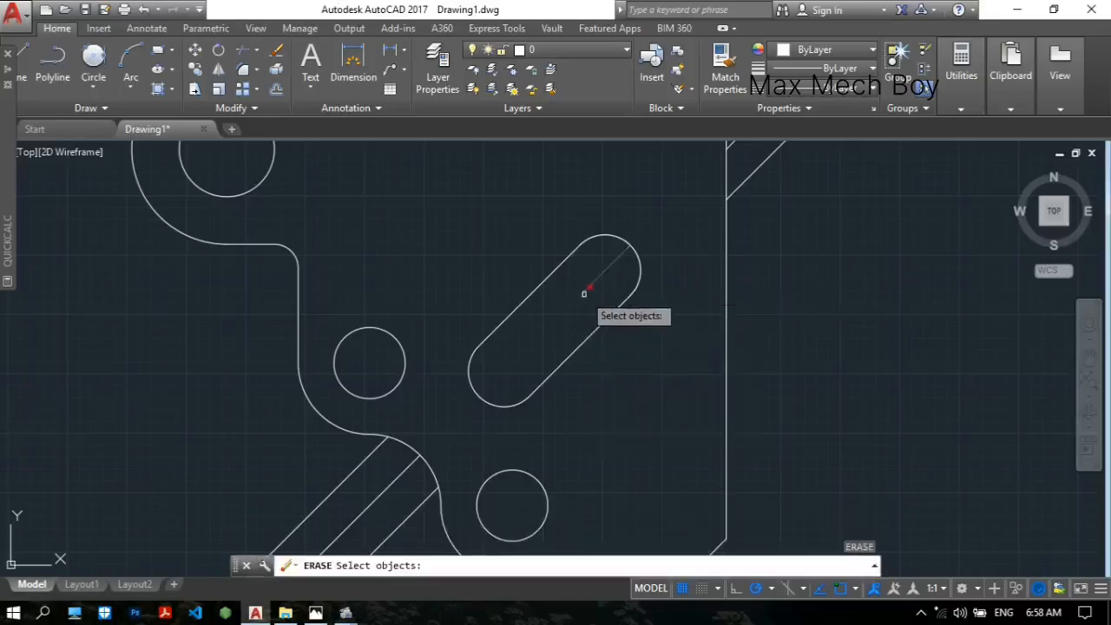
{"action": "left_click", "coordinate": [584, 292]}
{"action": "key", "text": "Return"}
- Erase the leftover 45-degree line pieces outside the plate outline on both sides and save the drawing
{"action": "scroll", "coordinate": [584, 292], "scroll_direction": "down", "scroll_amount": 4}
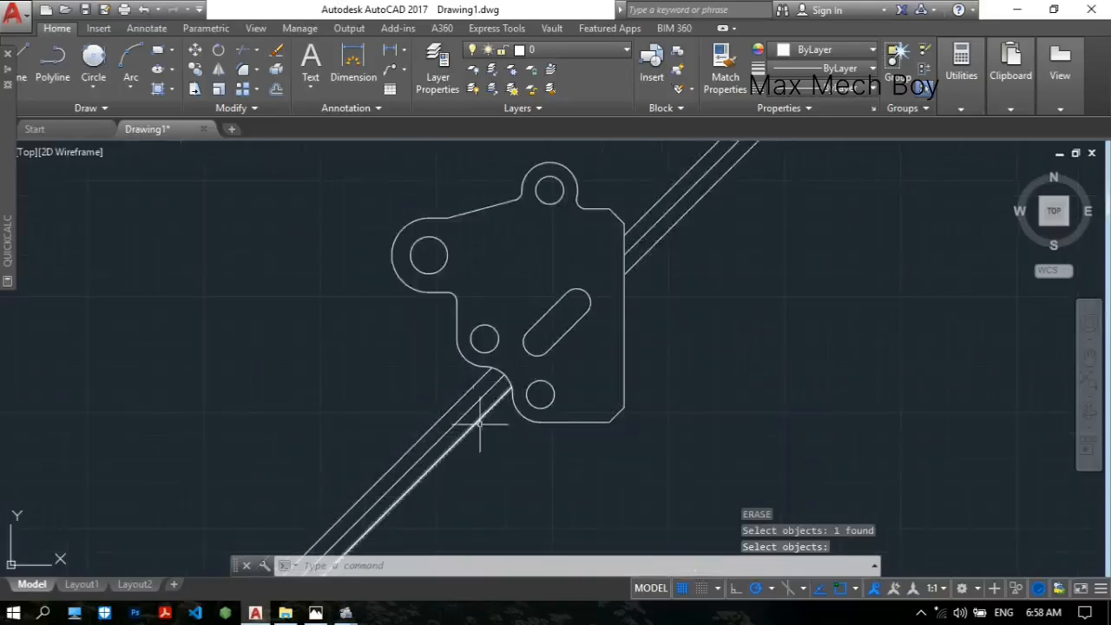
{"action": "type", "text": "e"}
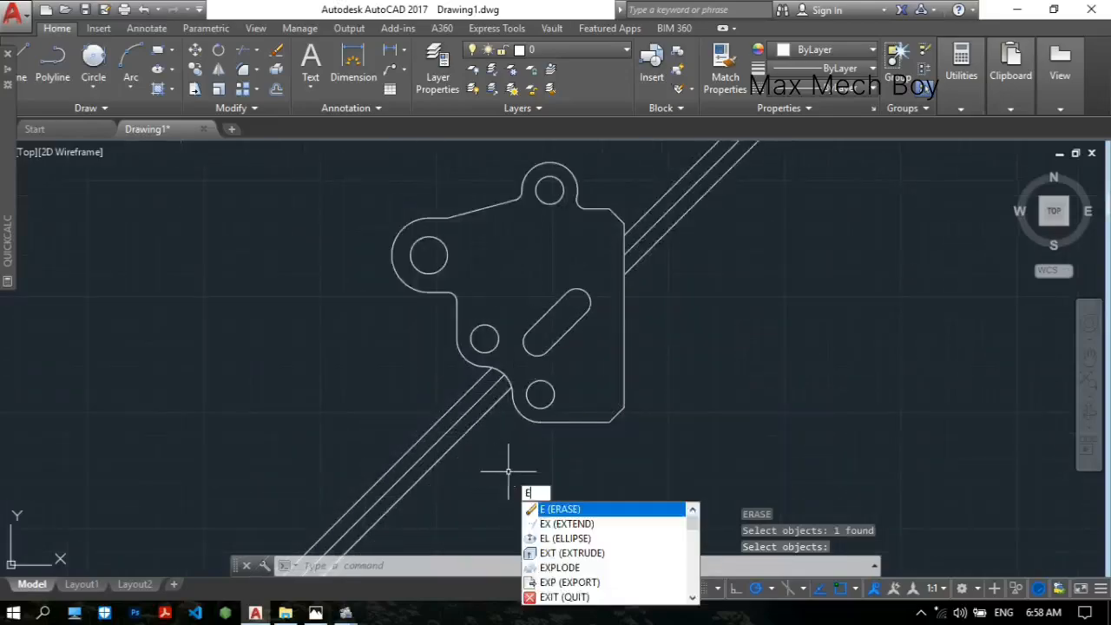
{"action": "key", "text": "Return"}
{"action": "left_click", "coordinate": [477, 484]}
{"action": "left_click", "coordinate": [365, 443]}
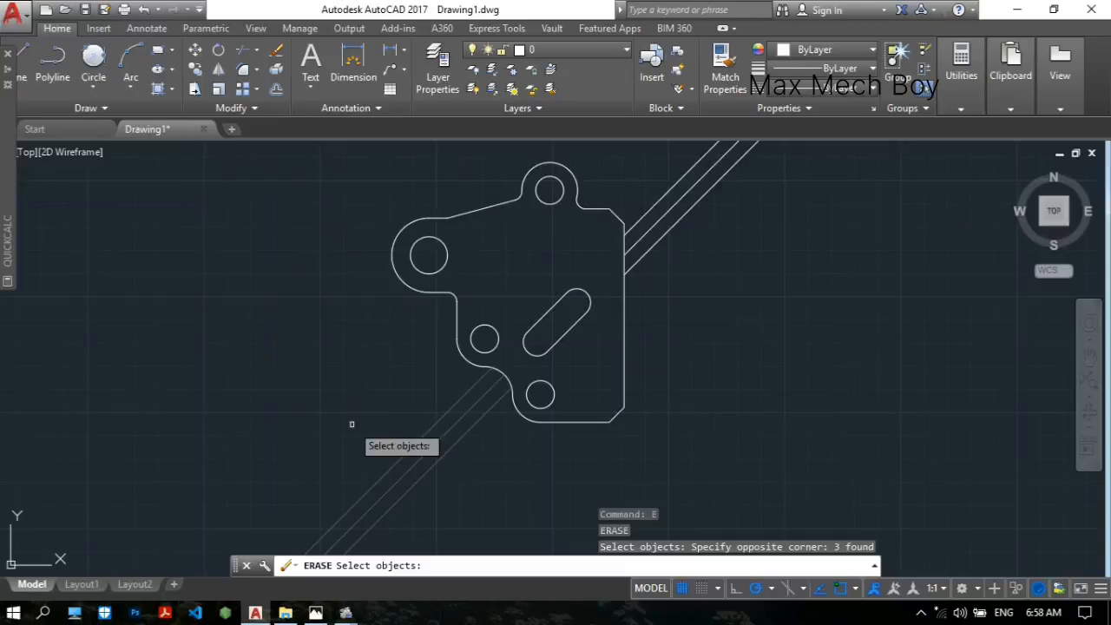
{"action": "left_click", "coordinate": [734, 216]}
{"action": "left_click", "coordinate": [650, 173]}
{"action": "key", "text": "Return"}
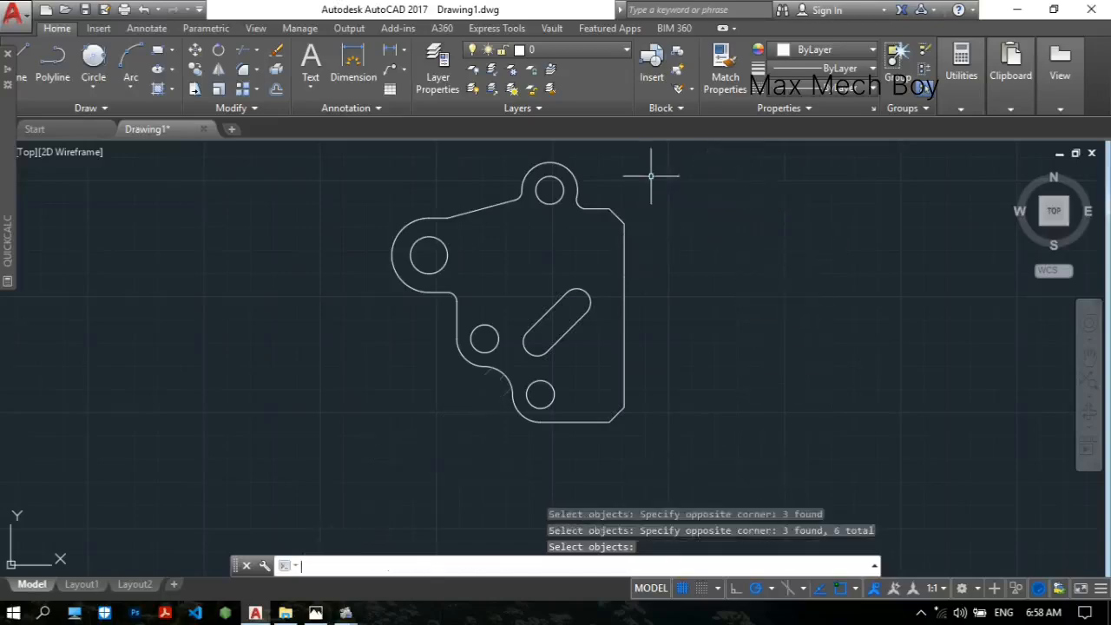
{"action": "key", "text": "ctrl+s"}
- Compare the finished plate with the reference image in Photos and return to AutoCAD
{"action": "scroll", "coordinate": [625, 313], "scroll_direction": "up", "scroll_amount": 3}
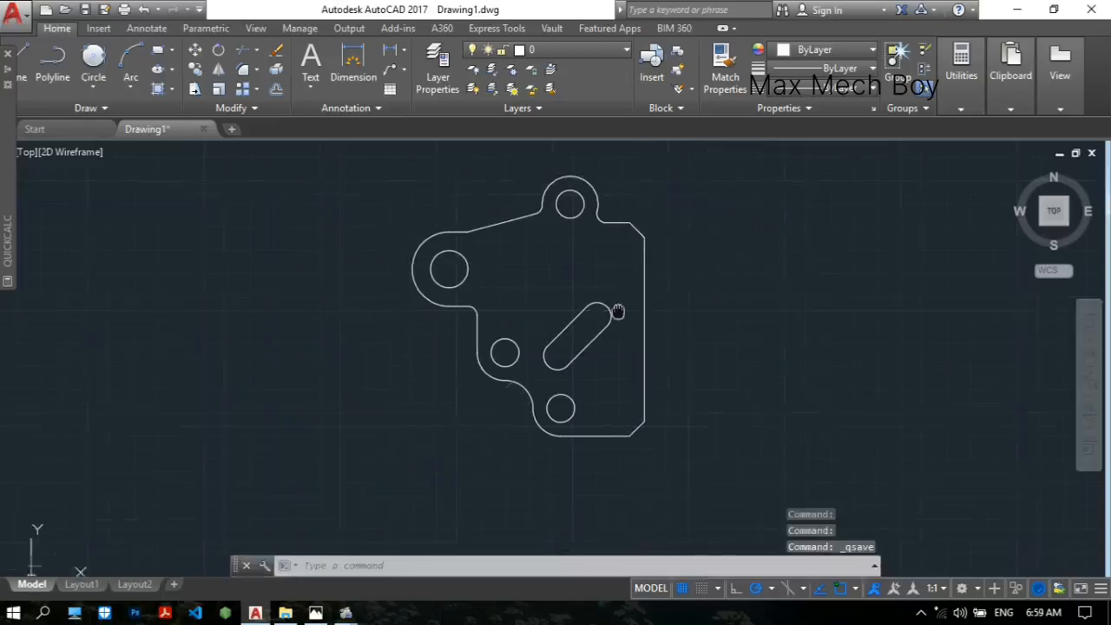
{"action": "middle_click_drag", "start_coordinate": [601, 308], "coordinate": [575, 342]}
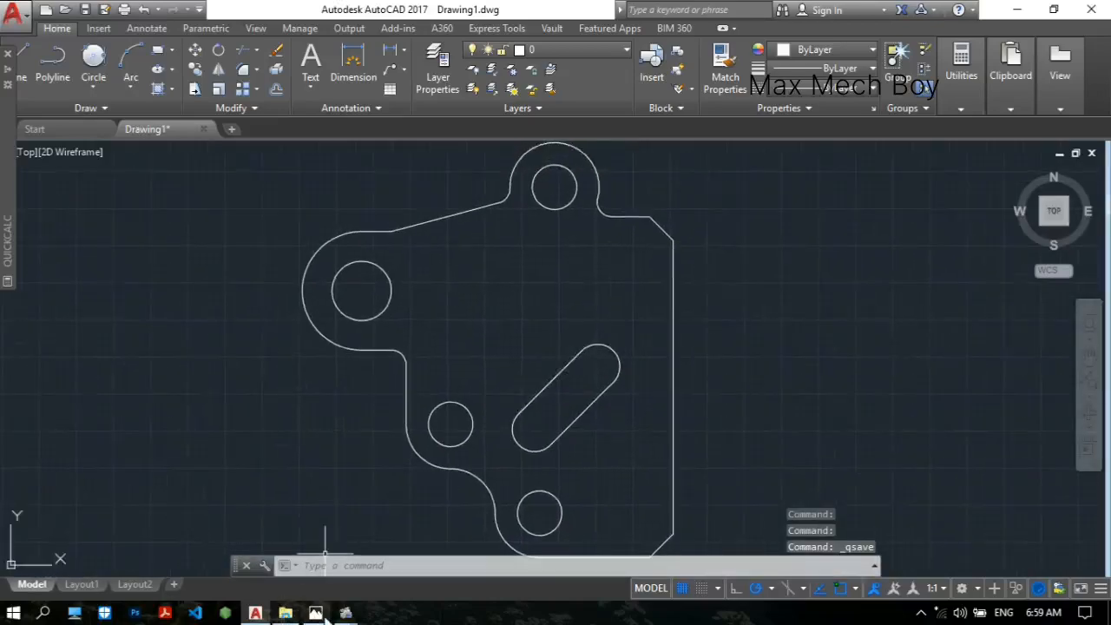
{"action": "left_click", "coordinate": [315, 613]}
{"action": "mouse_move", "coordinate": [613, 281]}
{"action": "left_mouse_down"}
{"action": "mouse_move", "coordinate": [609, 364]}
{"action": "mouse_move", "coordinate": [615, 271]}
{"action": "mouse_move", "coordinate": [623, 330]}
{"action": "mouse_move", "coordinate": [627, 307]}
{"action": "mouse_move", "coordinate": [624, 319]}
{"action": "mouse_move", "coordinate": [624, 242]}
{"action": "mouse_move", "coordinate": [620, 376]}
{"action": "mouse_move", "coordinate": [619, 228]}
{"action": "mouse_move", "coordinate": [619, 484]}
{"action": "mouse_move", "coordinate": [620, 312]}
{"action": "left_mouse_up"}
{"action": "left_click", "coordinate": [256, 613]}
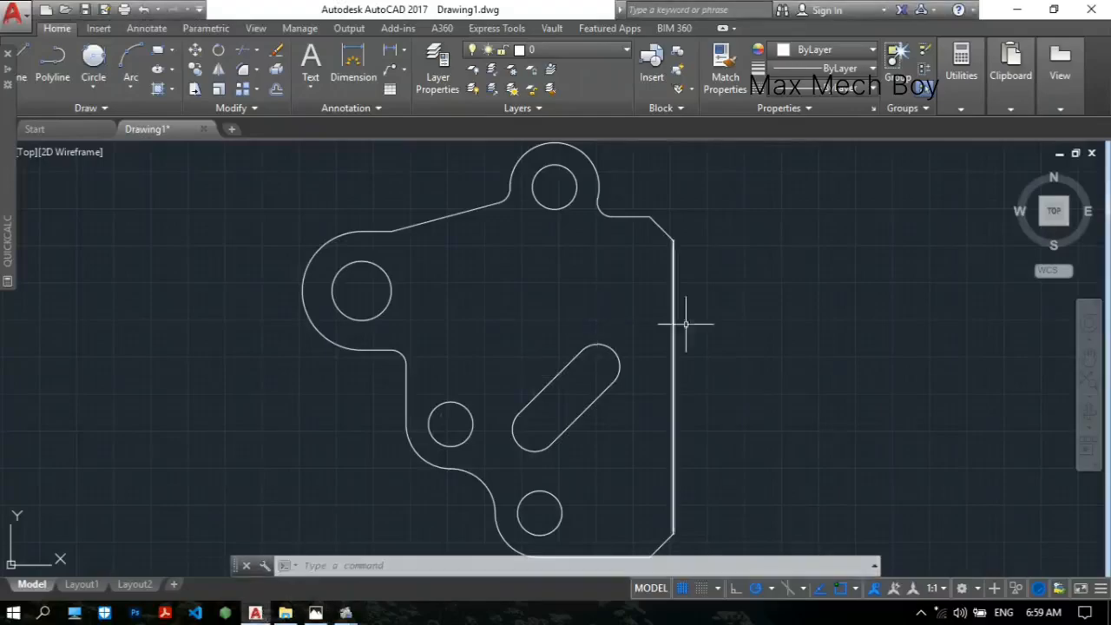
{"action": "mouse_move", "coordinate": [686, 318]}
{"action": "middle_mouse_down"}
{"action": "mouse_move", "coordinate": [712, 248]}
{"action": "mouse_move", "coordinate": [688, 356]}
{"action": "middle_mouse_up"}
{"action": "scroll", "coordinate": [688, 357], "scroll_direction": "down", "scroll_amount": 2}
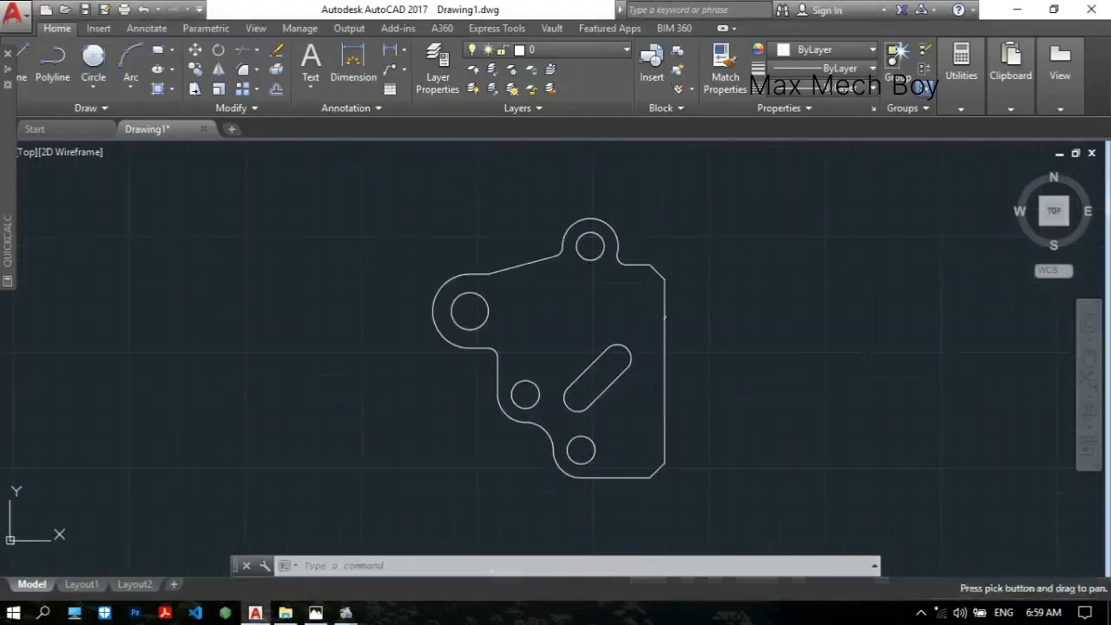
{"action": "mouse_move", "coordinate": [615, 355]}
{"action": "middle_mouse_down"}
{"action": "mouse_move", "coordinate": [600, 364]}
{"action": "mouse_move", "coordinate": [640, 310]}
{"action": "mouse_move", "coordinate": [630, 336]}
{"action": "middle_mouse_up"}
{"action": "scroll", "coordinate": [620, 338], "scroll_direction": "up", "scroll_amount": 2}
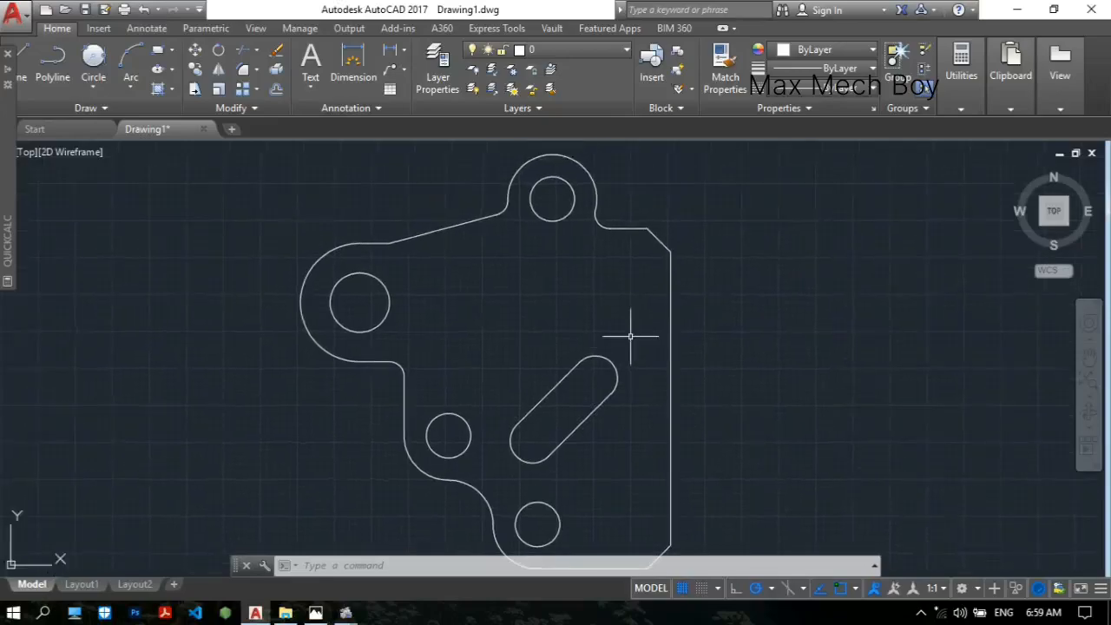
{"action": "mouse_move", "coordinate": [345, 612]}
{"action": "left_click", "coordinate": [391, 511]}
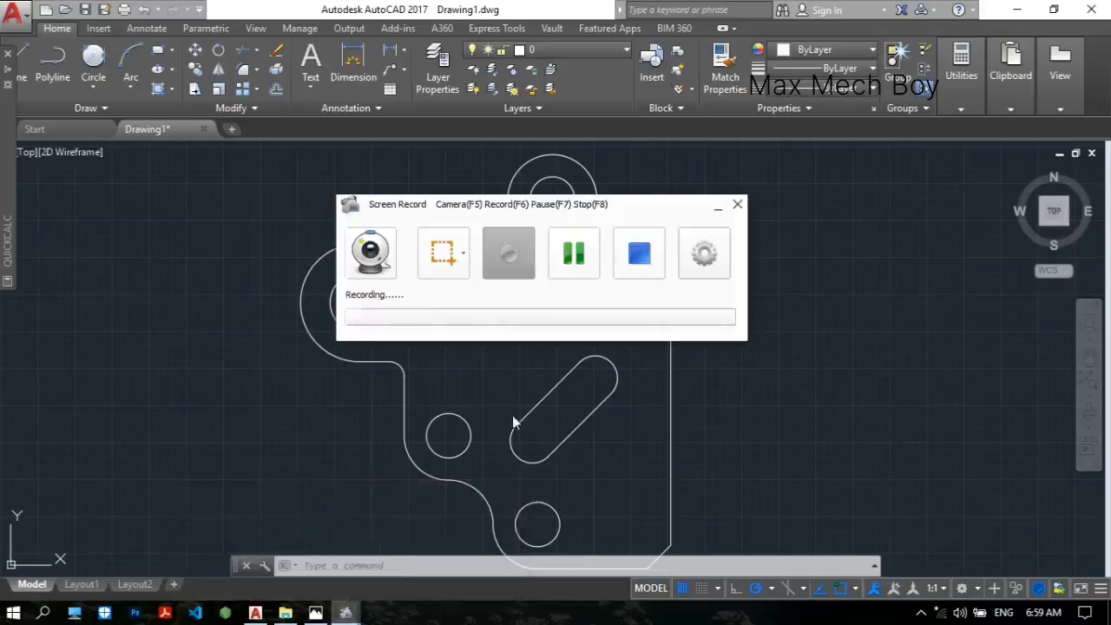